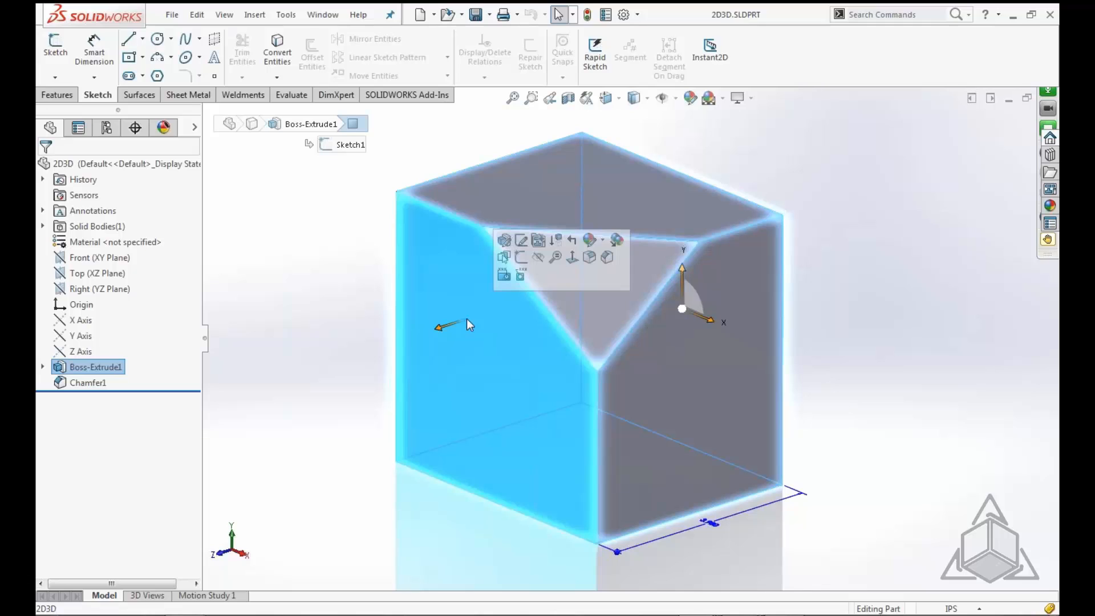
Create a 2D sketch on the block's left front face and convert the chamfer's right sloping edge into it
click(521, 257)
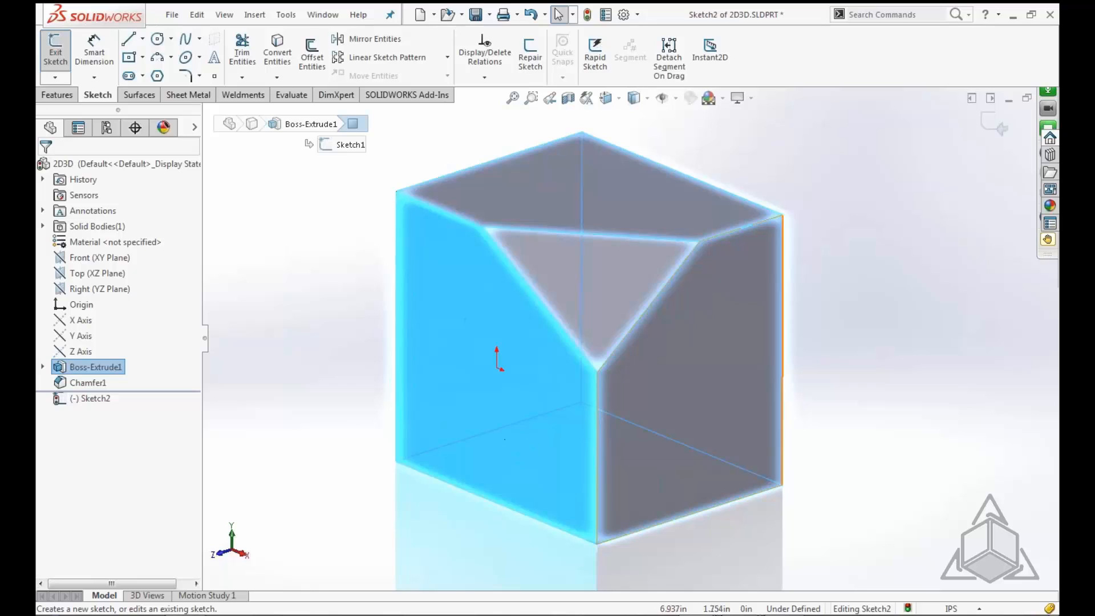
click(878, 333)
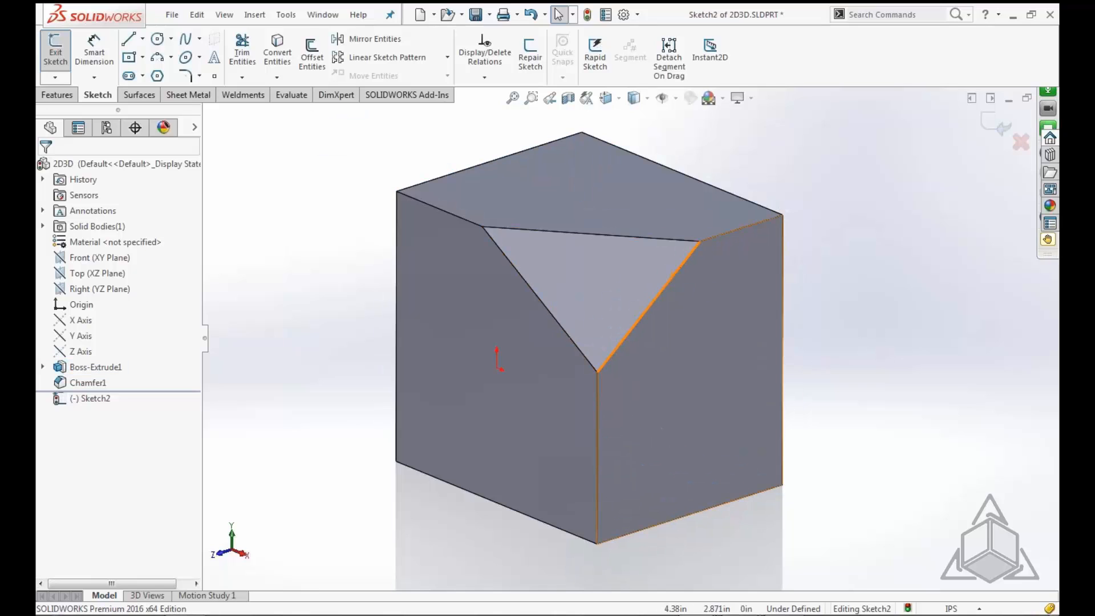
click(652, 303)
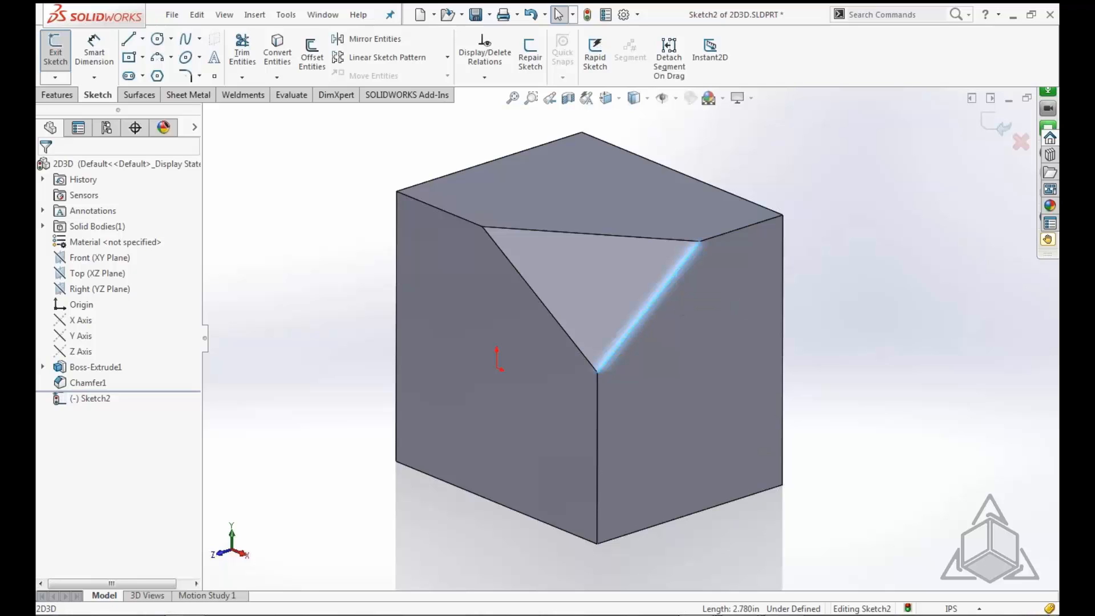
middle_drag(829, 419, 801, 355)
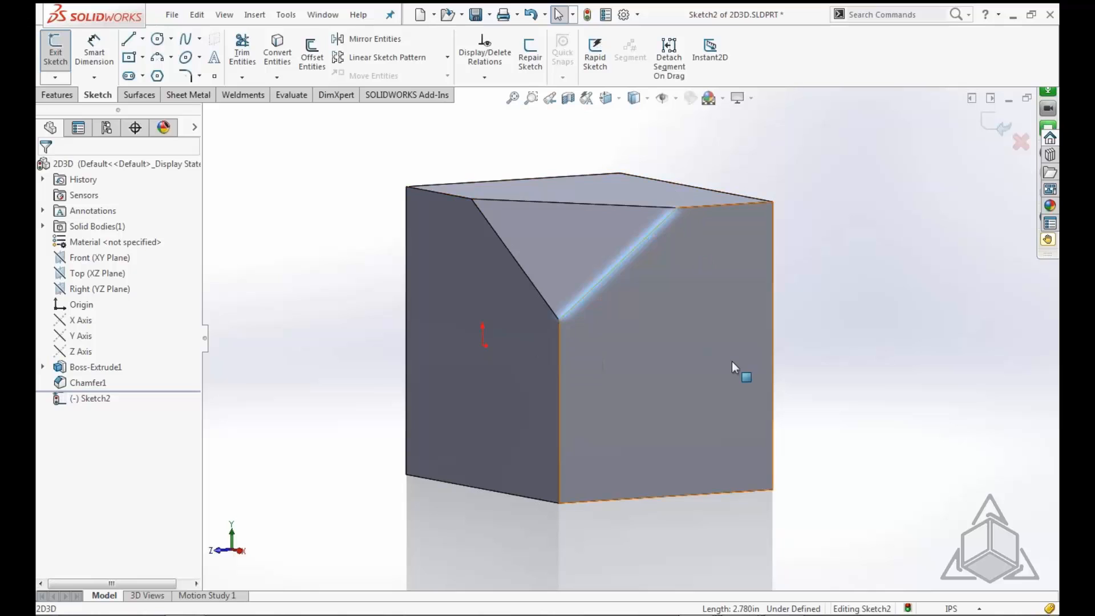
middle_drag(740, 366, 759, 384)
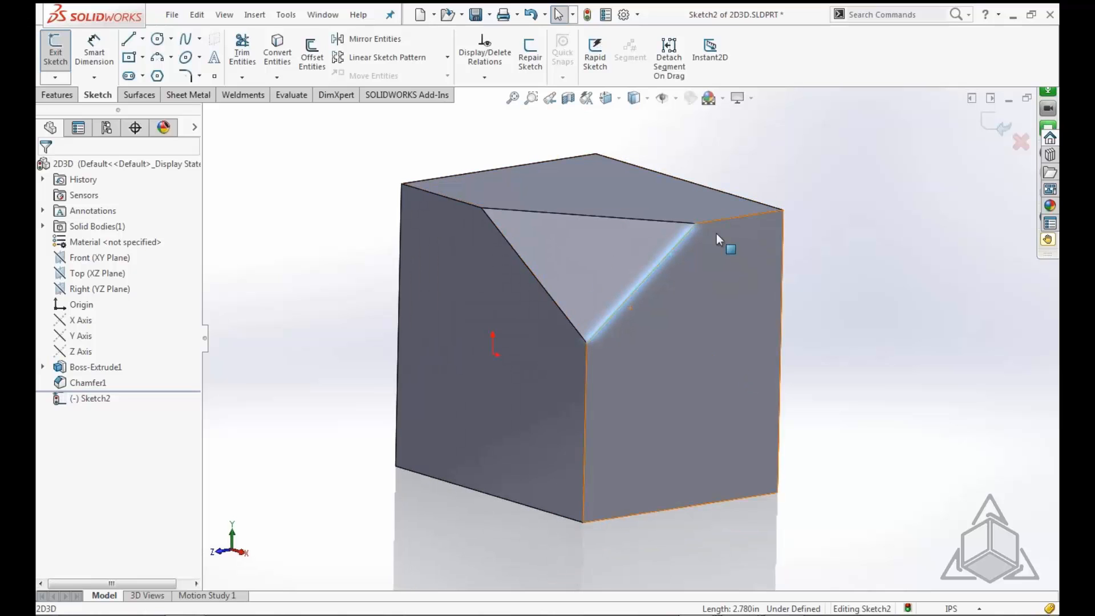
click(277, 46)
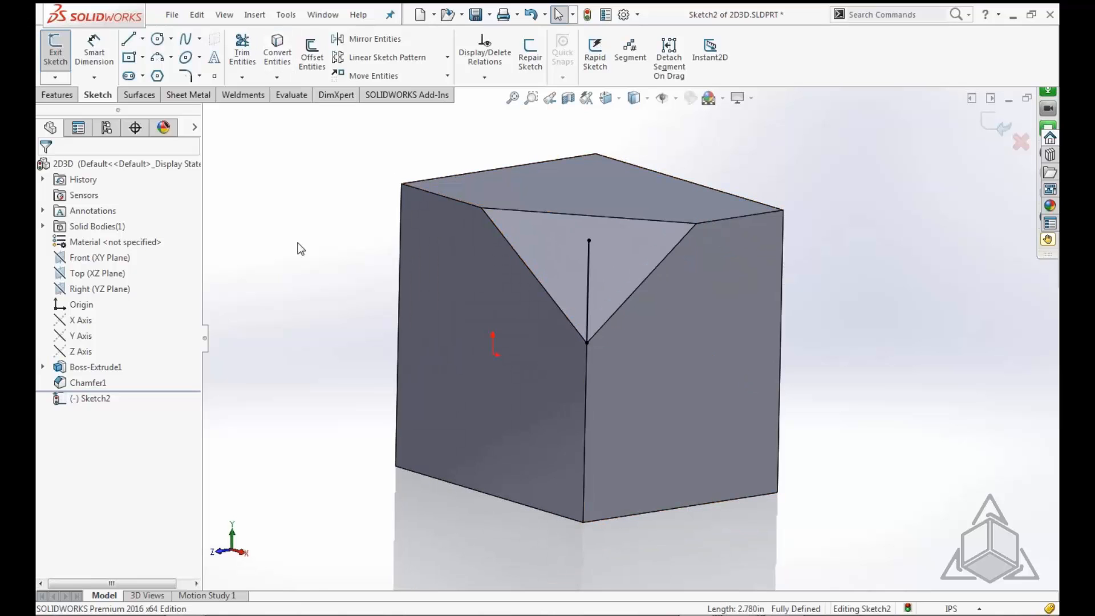
middle_drag(324, 411, 349, 383)
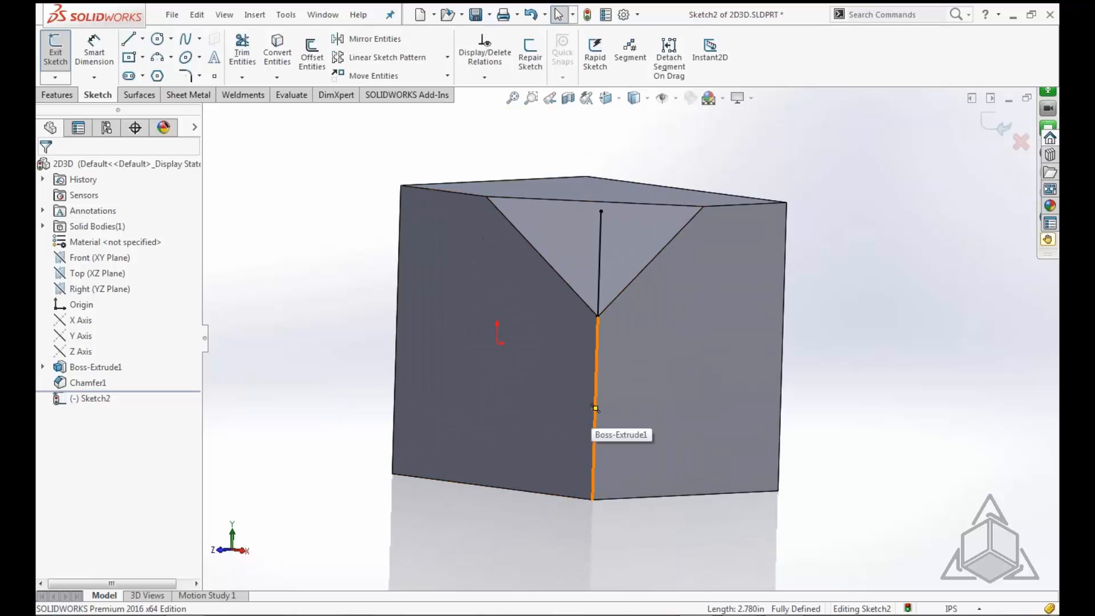
middle_drag(595, 408, 609, 447)
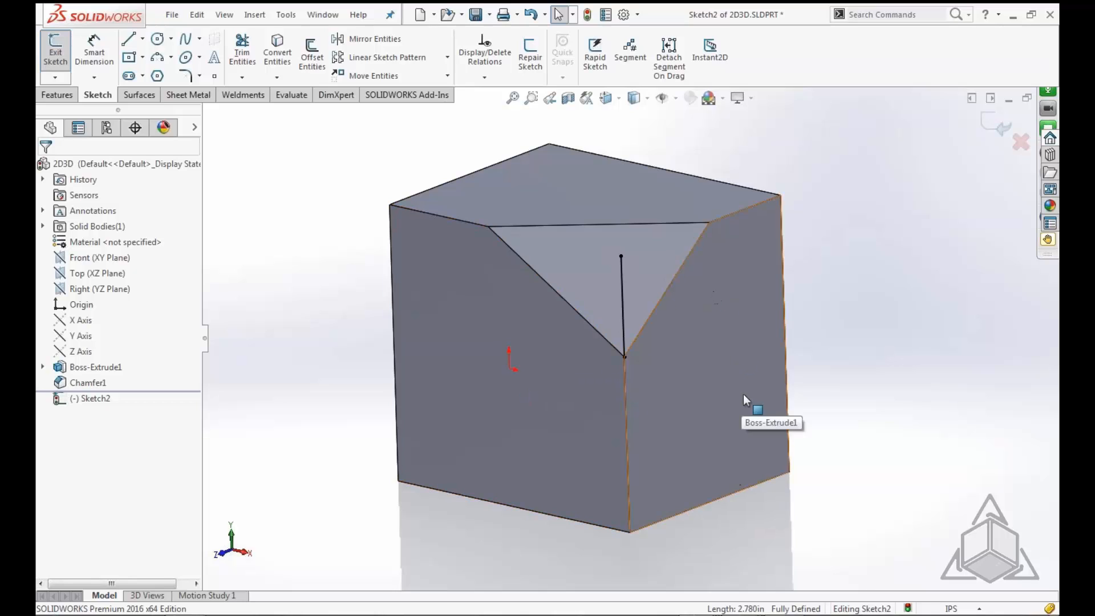
click(996, 127)
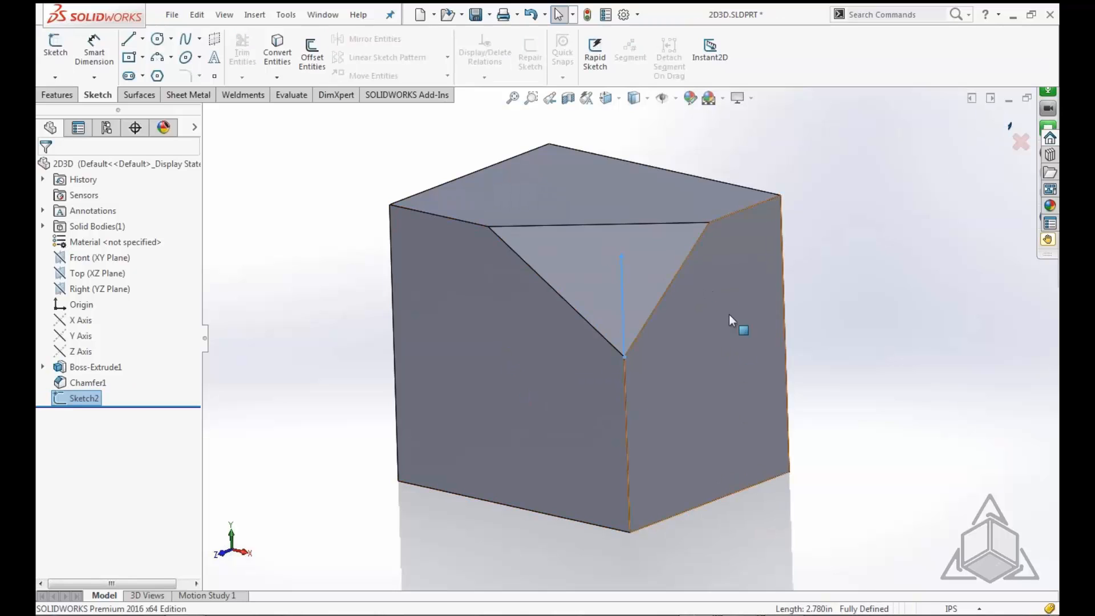
Delete the 2D sketch containing the converted chamfer edge
right_click(85, 395)
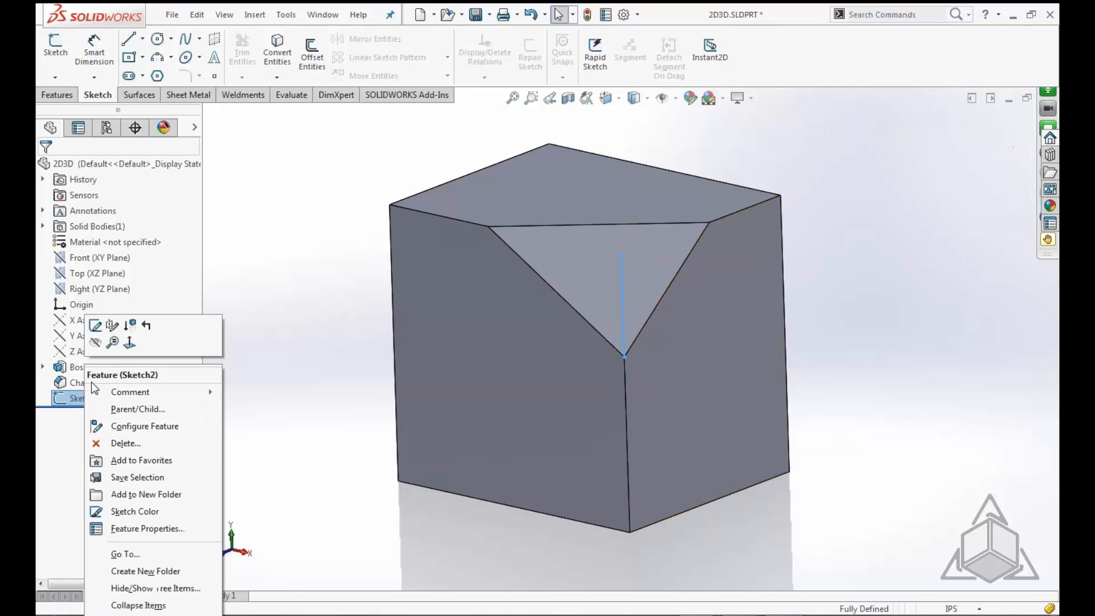
click(135, 441)
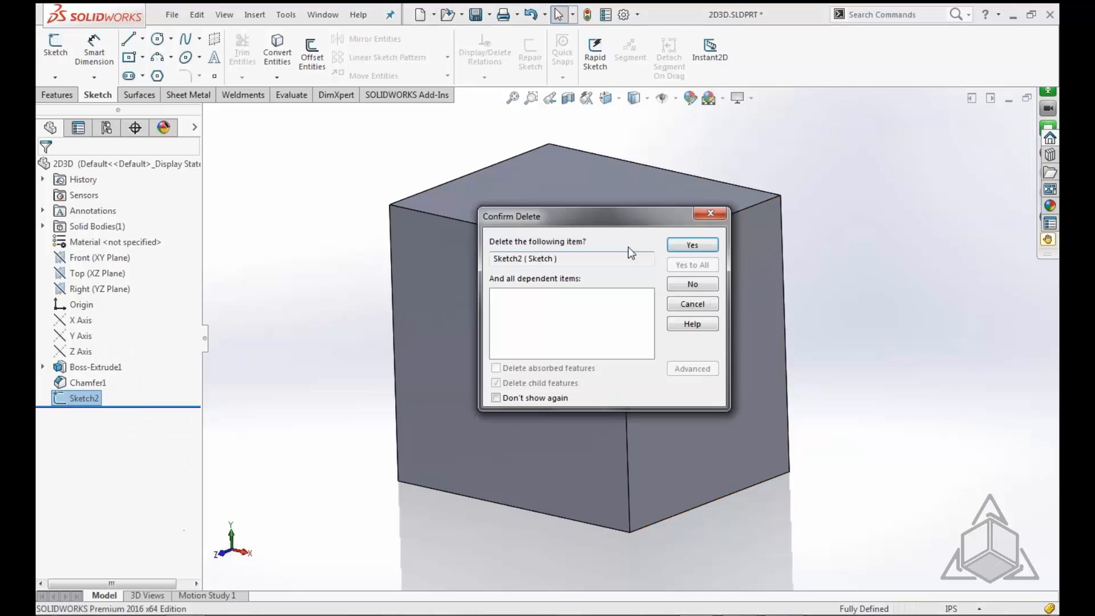
click(690, 247)
Create a 3D sketch by converting the chamfer's top and right edges plus the adjoining top edge of the right face
click(55, 76)
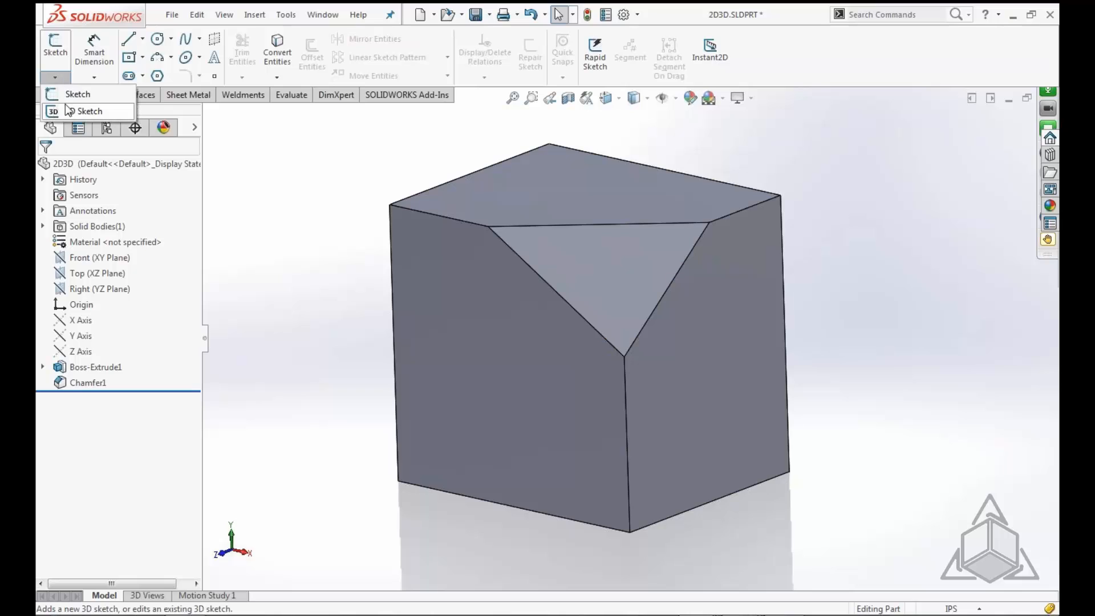
click(83, 111)
click(678, 274)
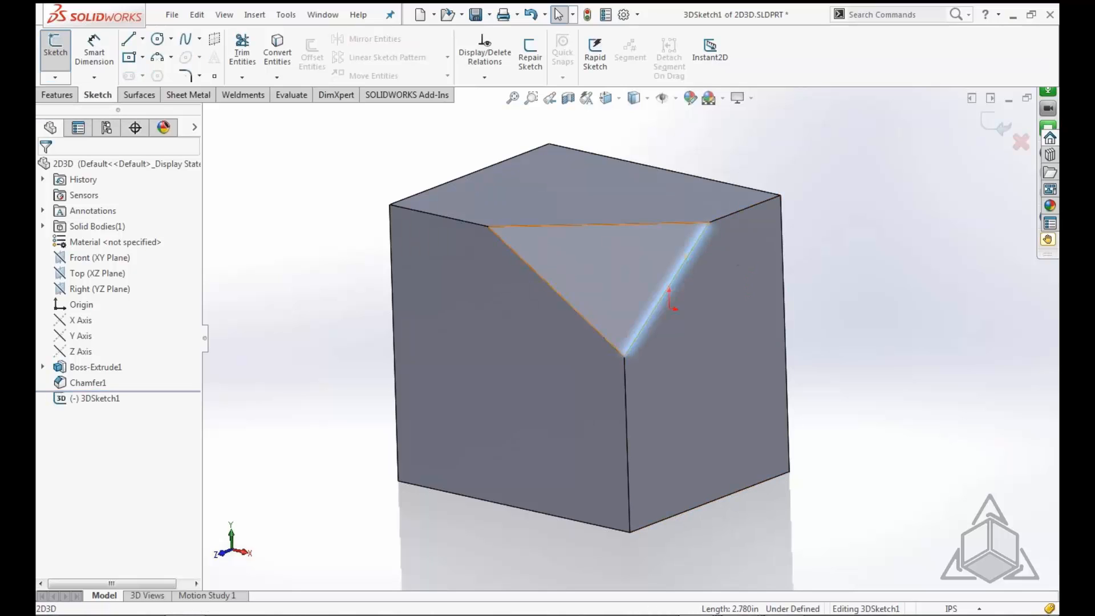
ctrl+click(669, 223)
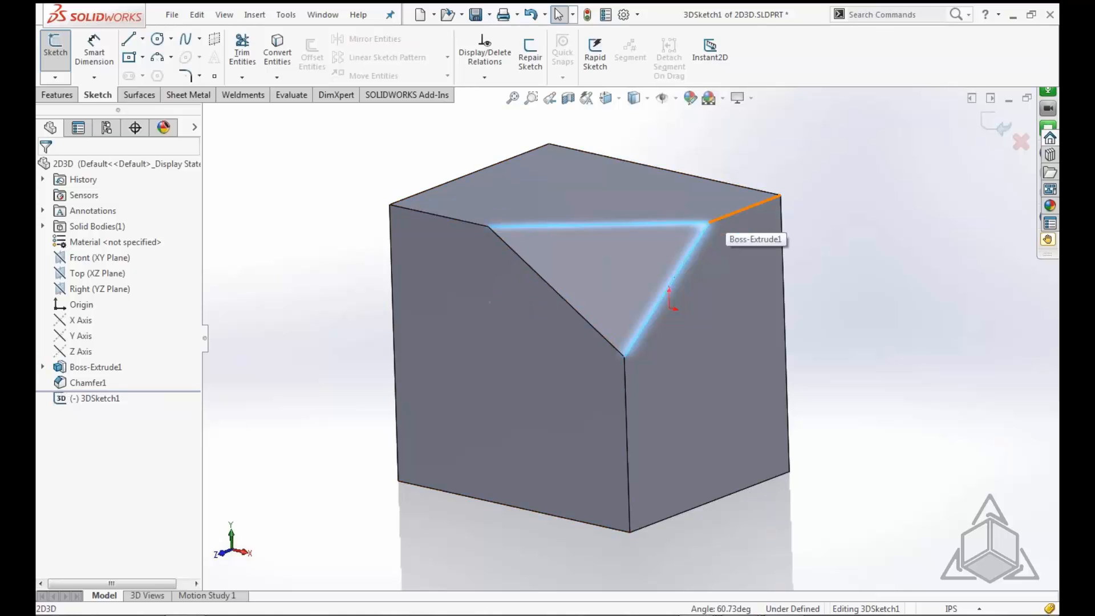
ctrl+click(732, 218)
click(277, 54)
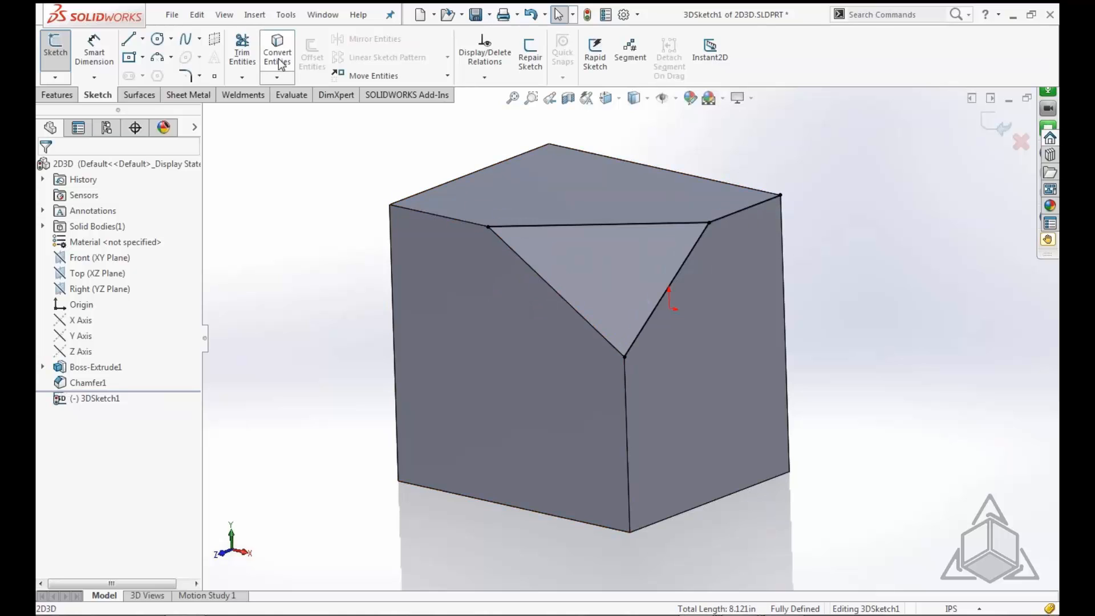
middle_drag(897, 479, 923, 492)
middle_drag(850, 506, 785, 505)
scroll(785, 504, down, 2)
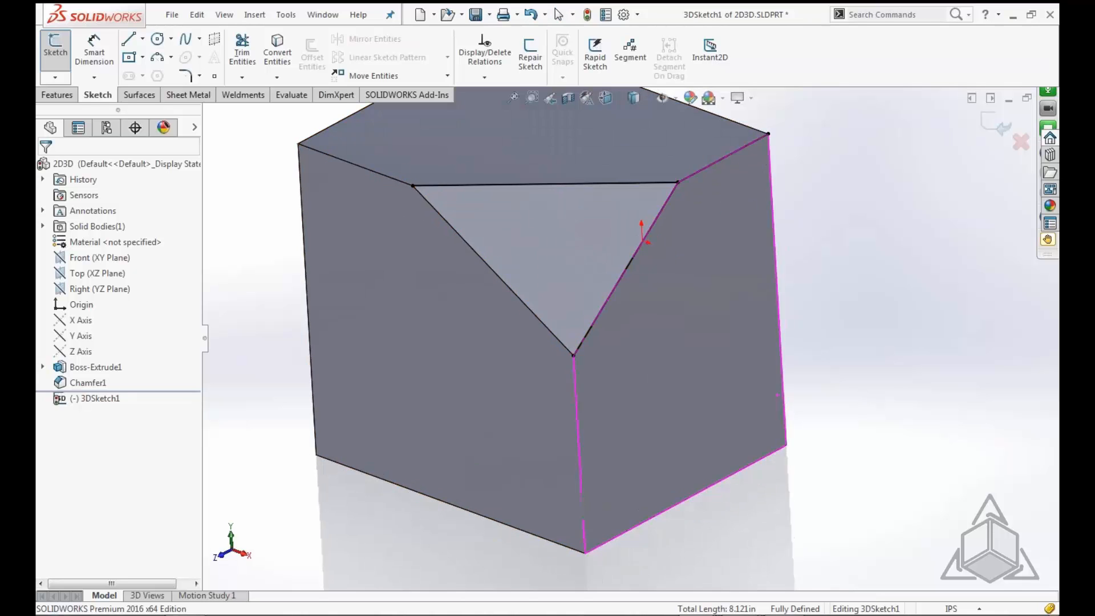
middle_drag(642, 226, 889, 388)
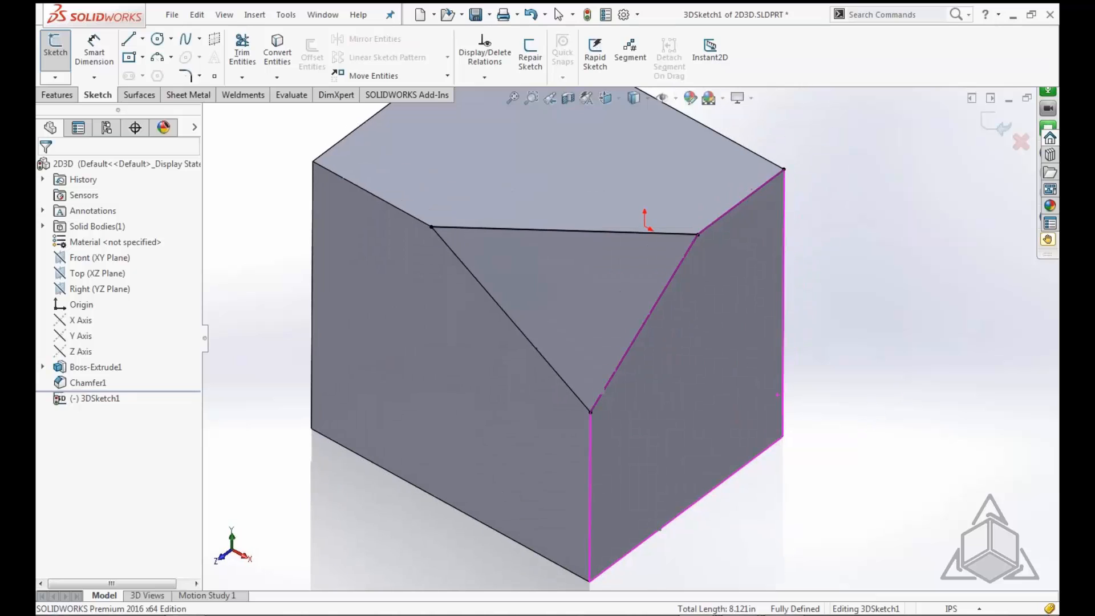
scroll(809, 385, up, 2)
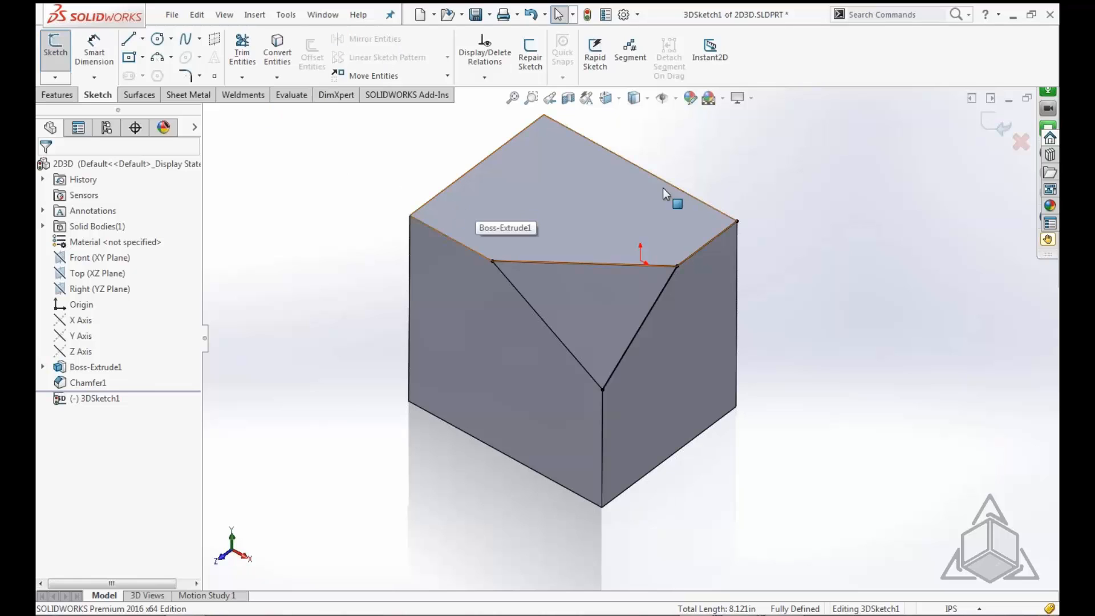
click(998, 131)
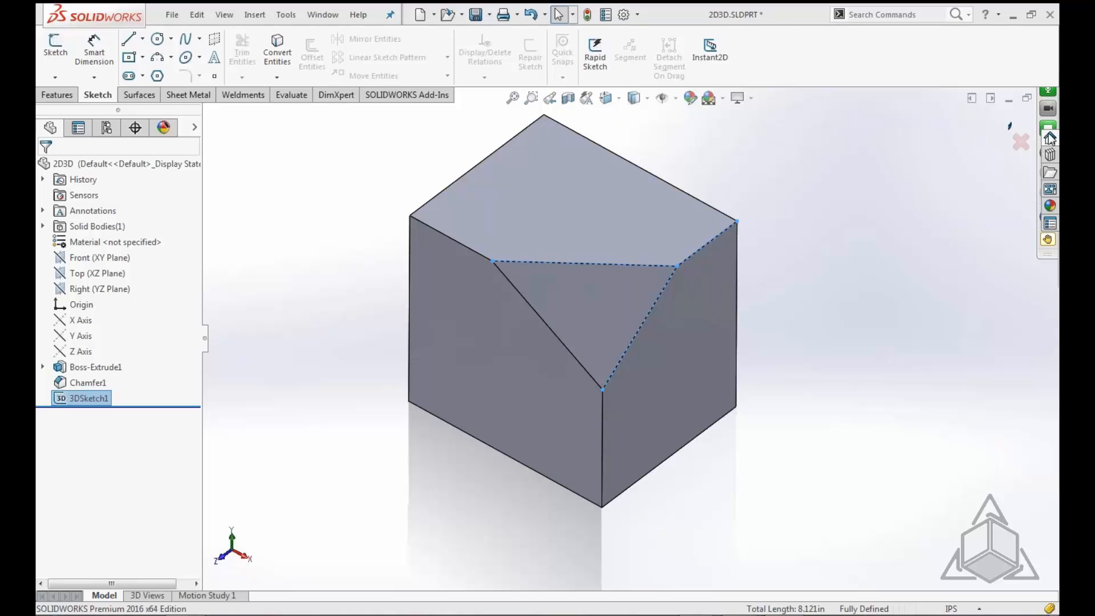
Close the 2D3D part without saving its changes
click(1046, 97)
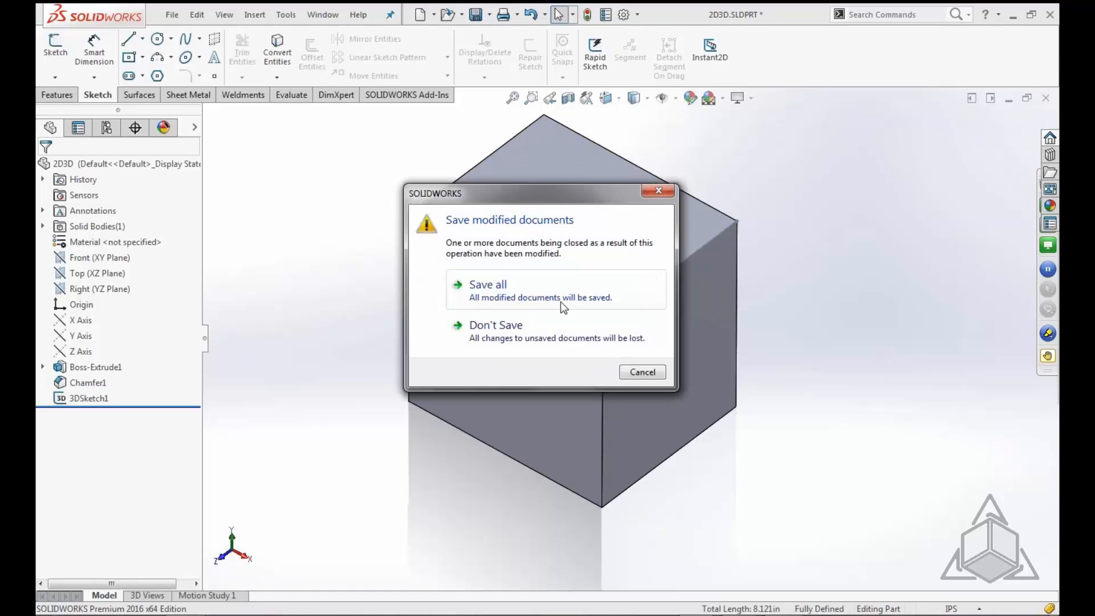
click(508, 332)
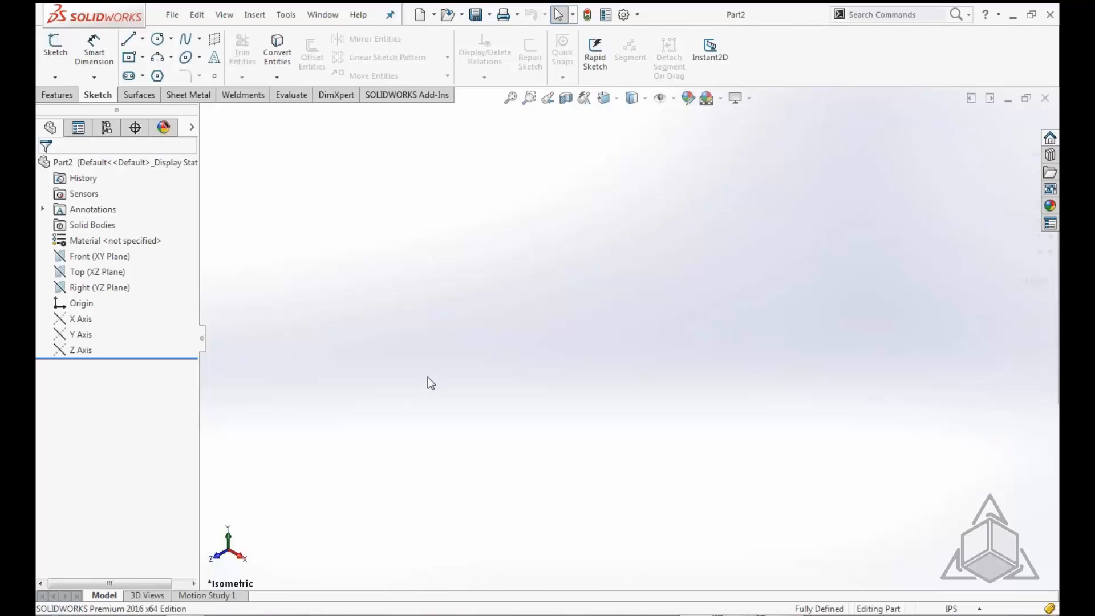
click(55, 78)
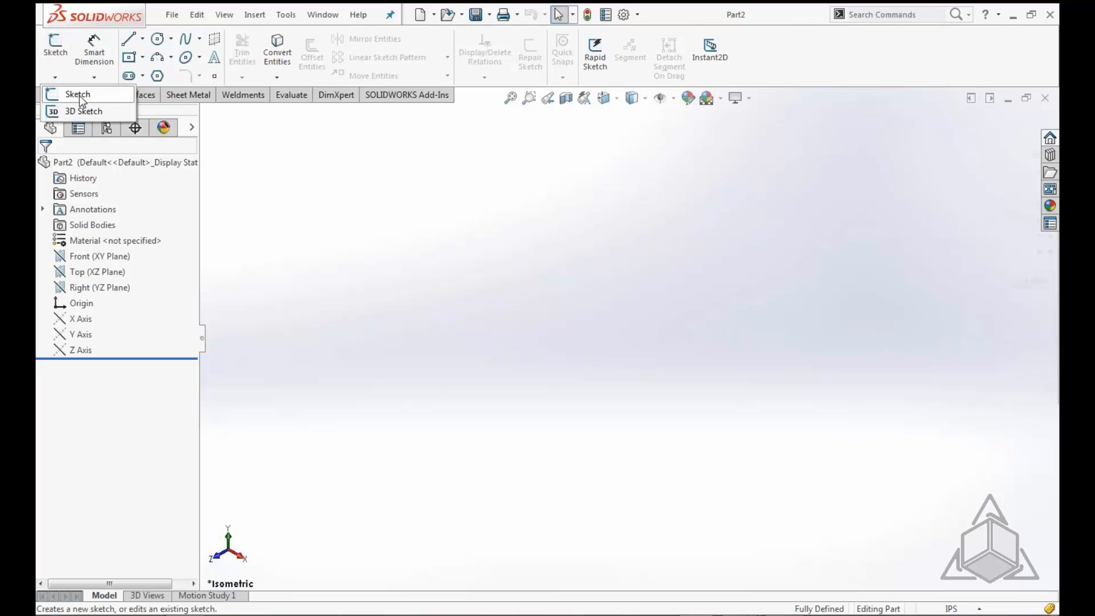
click(94, 257)
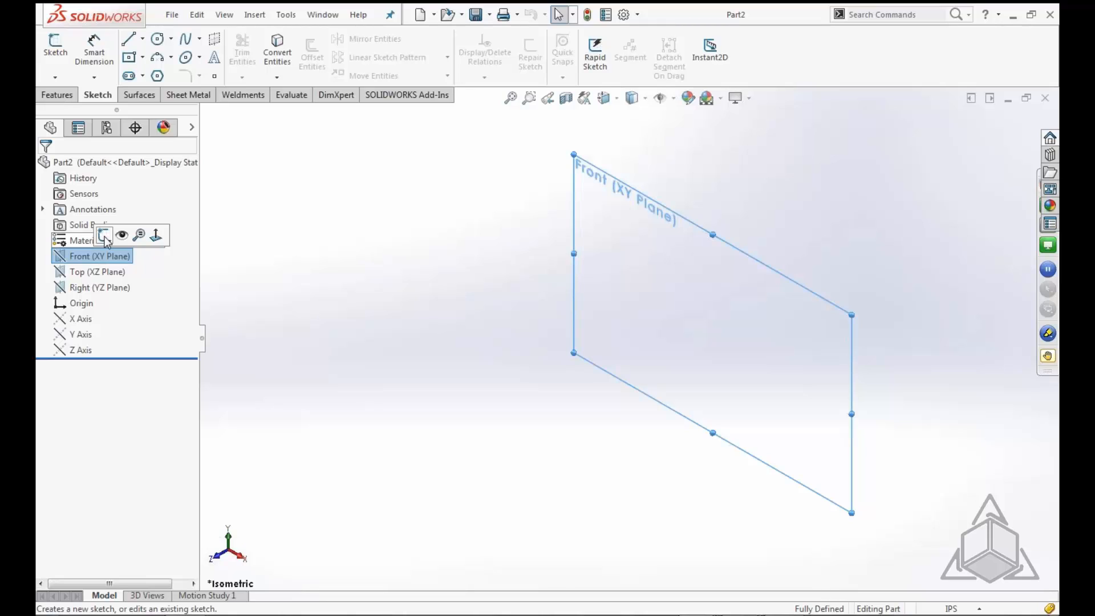
click(438, 285)
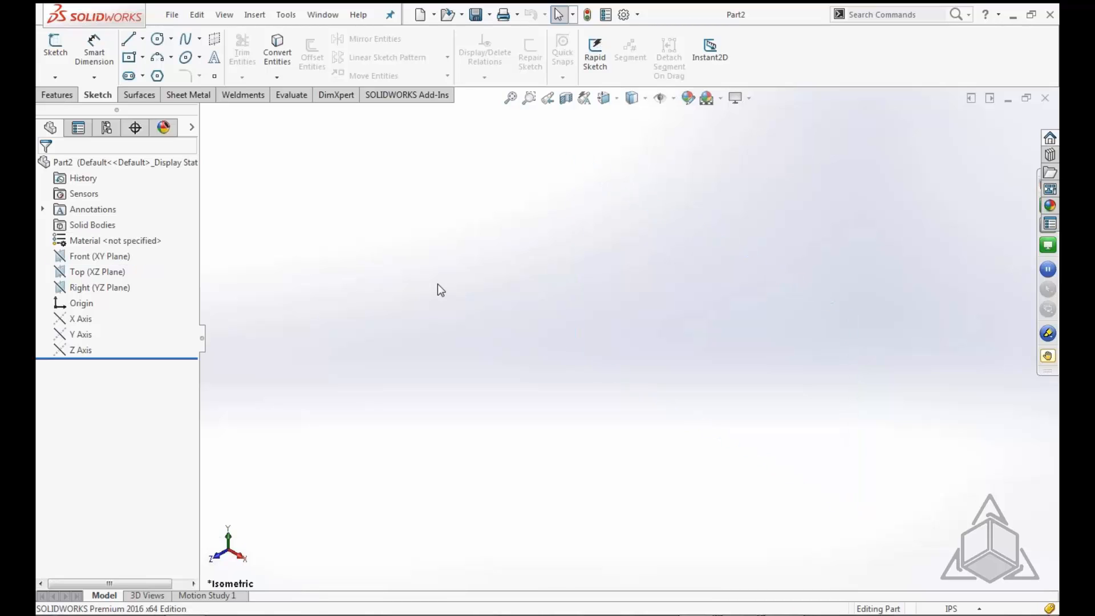
right_click(437, 285)
Start a 3D sketch and draw a line about 3.02 in long from the origin along Z in the YZ plane
click(55, 78)
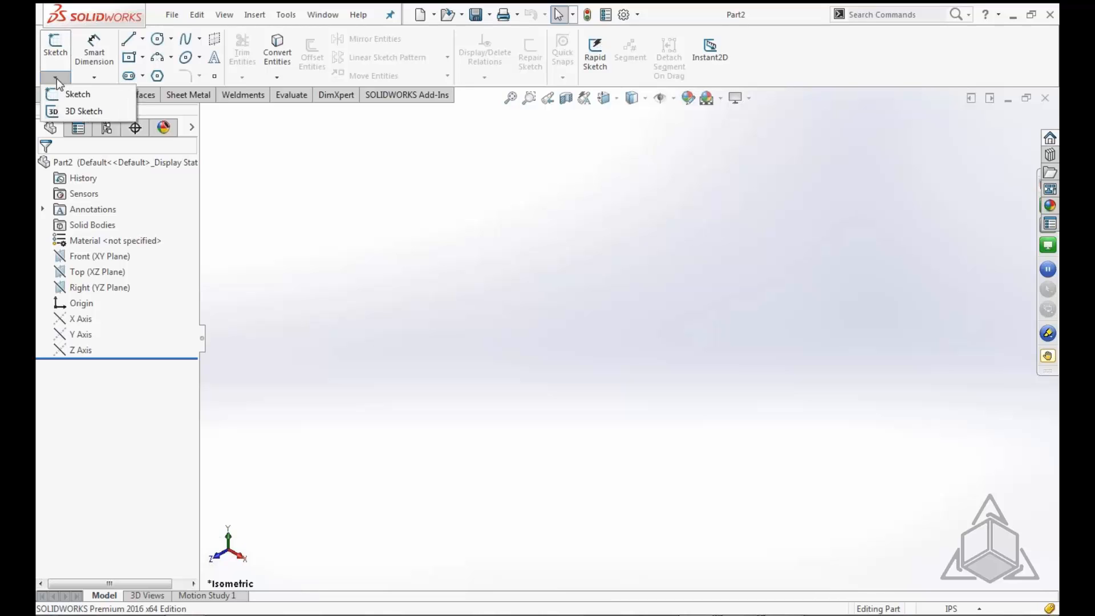
click(74, 111)
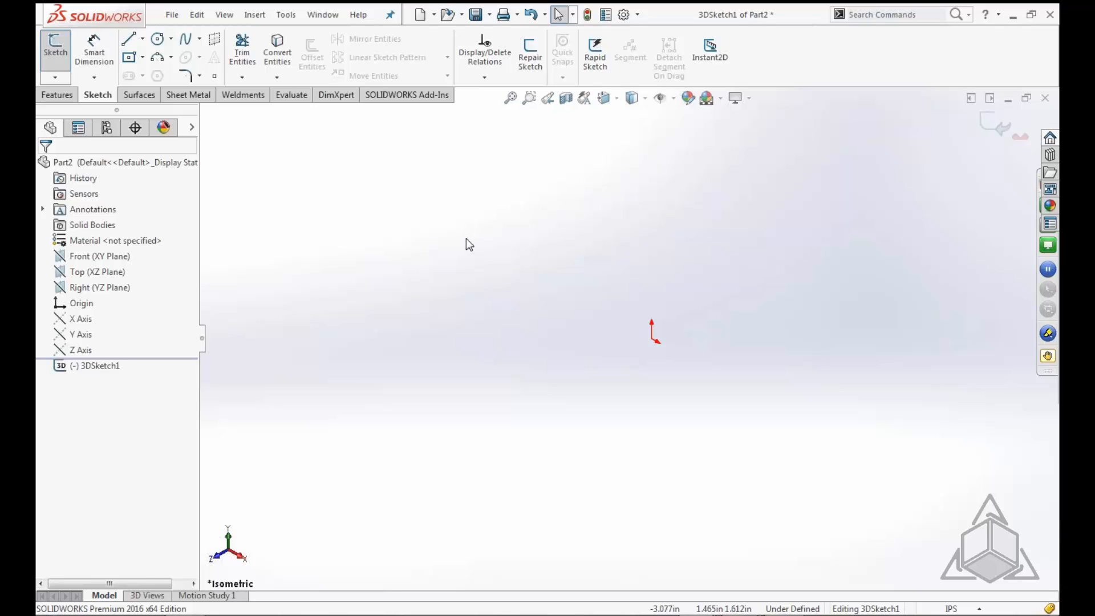
key(s)
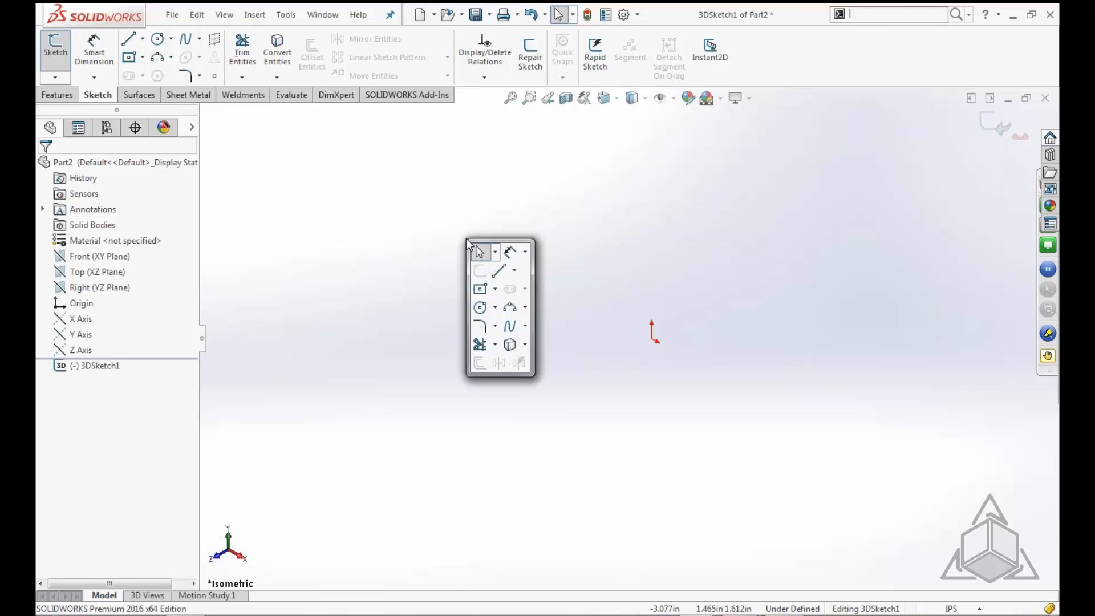
click(502, 273)
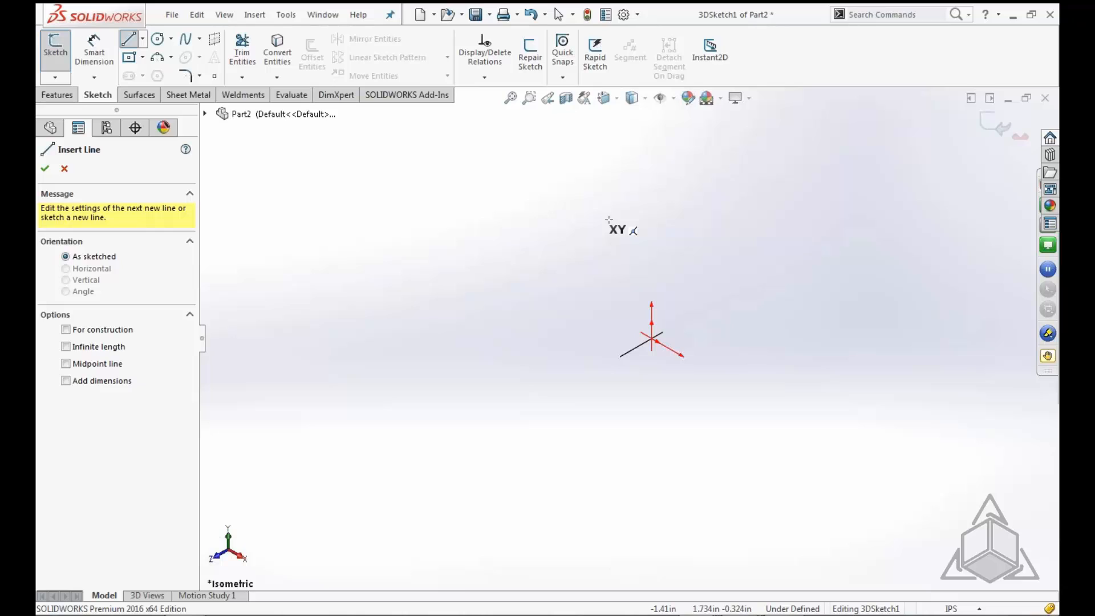
key(Tab)
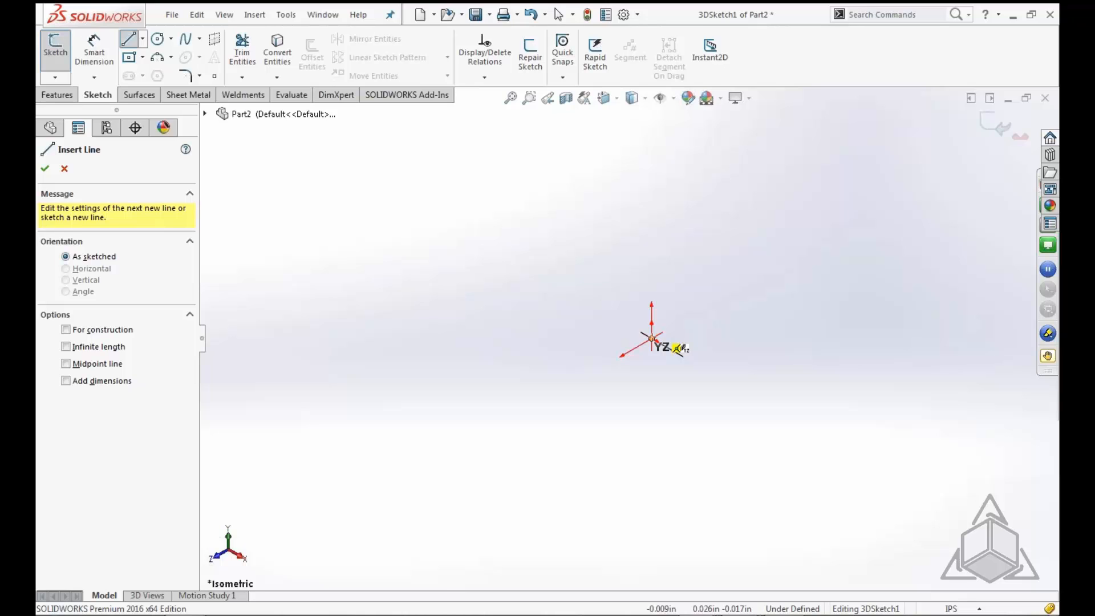
click(652, 339)
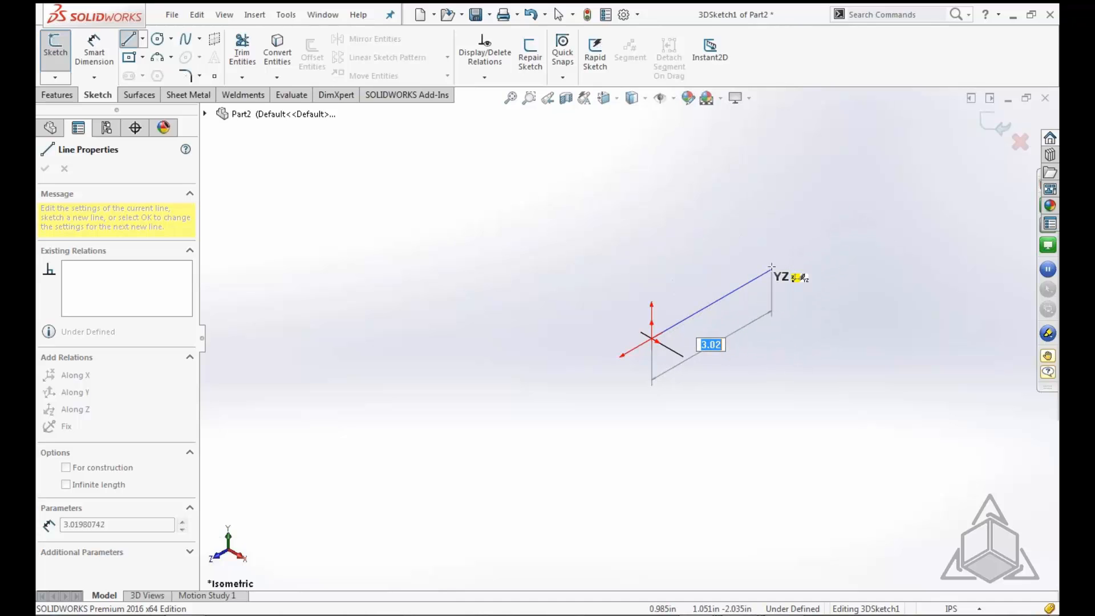
click(771, 267)
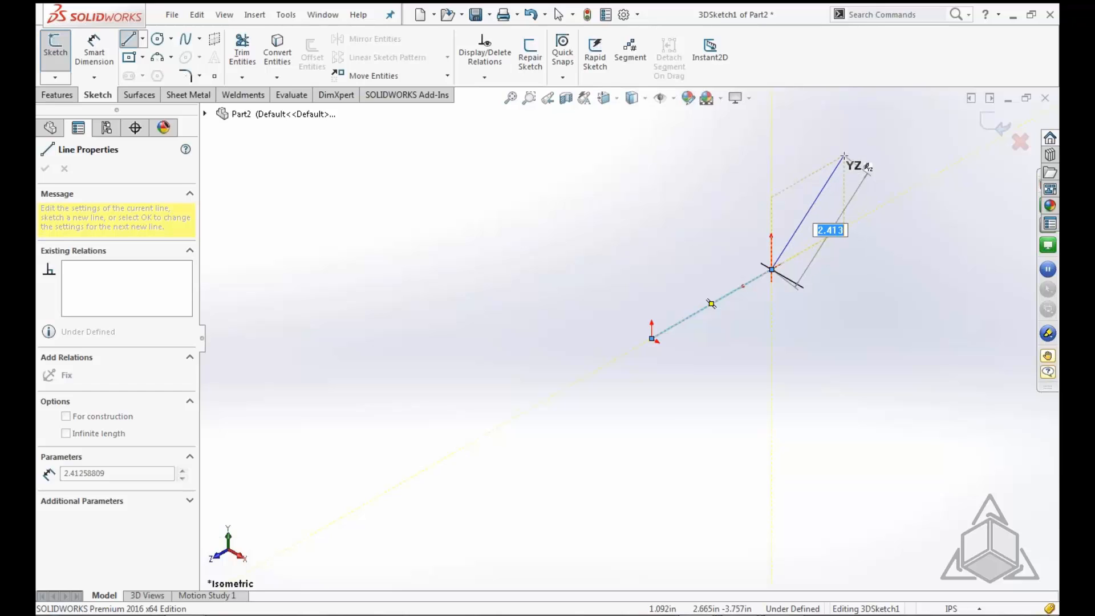
Extend the line chain in the YZ plane with a 2.41 in sloping line, a 2.73 in line along Z and a 3.43 in sloping line, all about
double_click(844, 156)
scroll(861, 169, up, 4)
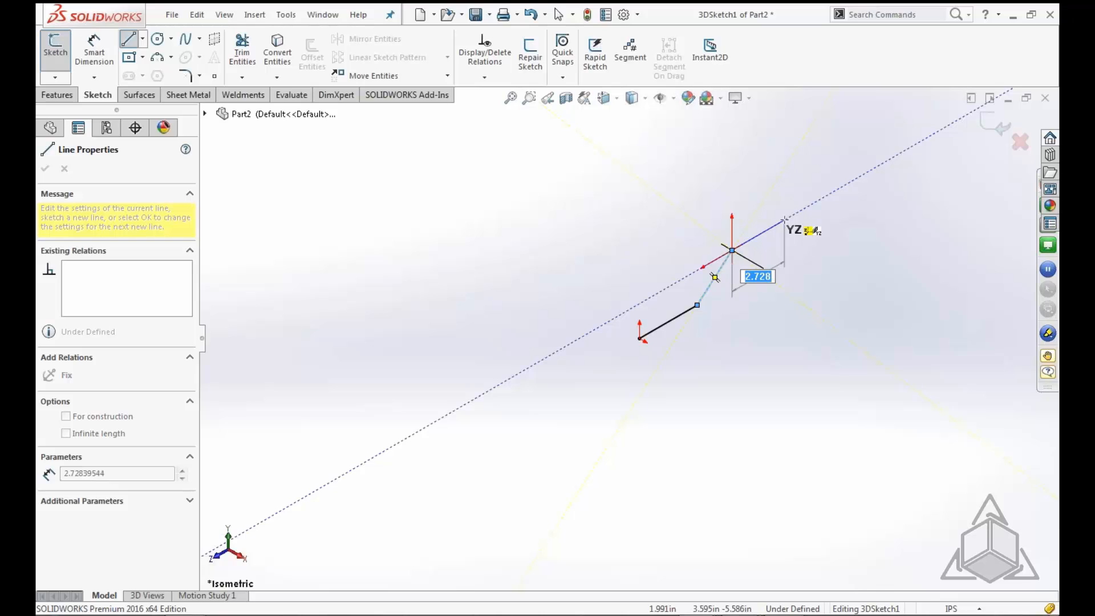
double_click(784, 219)
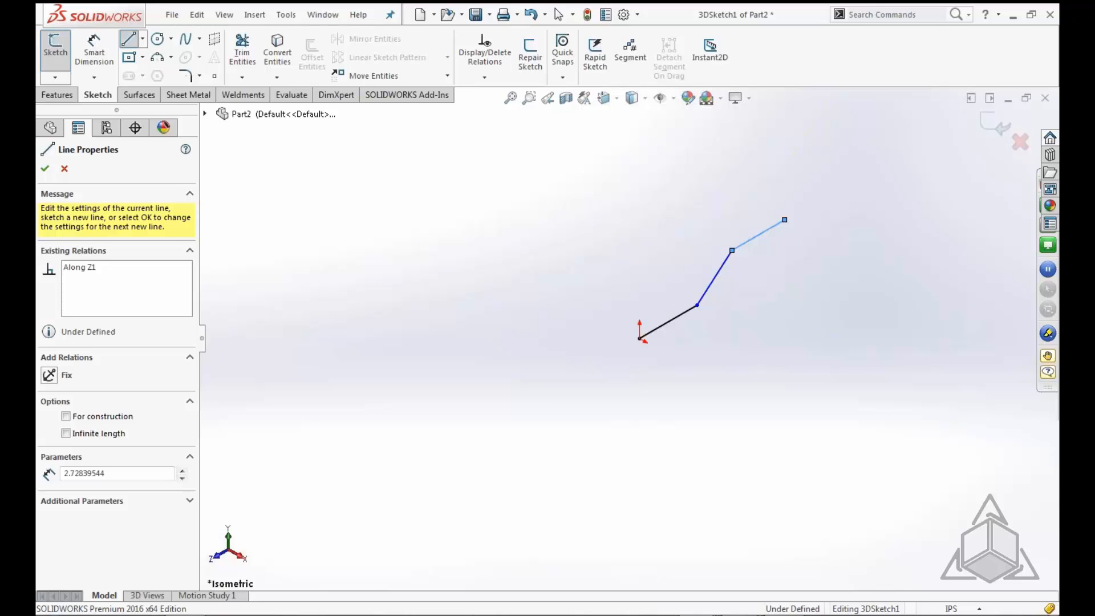
click(785, 220)
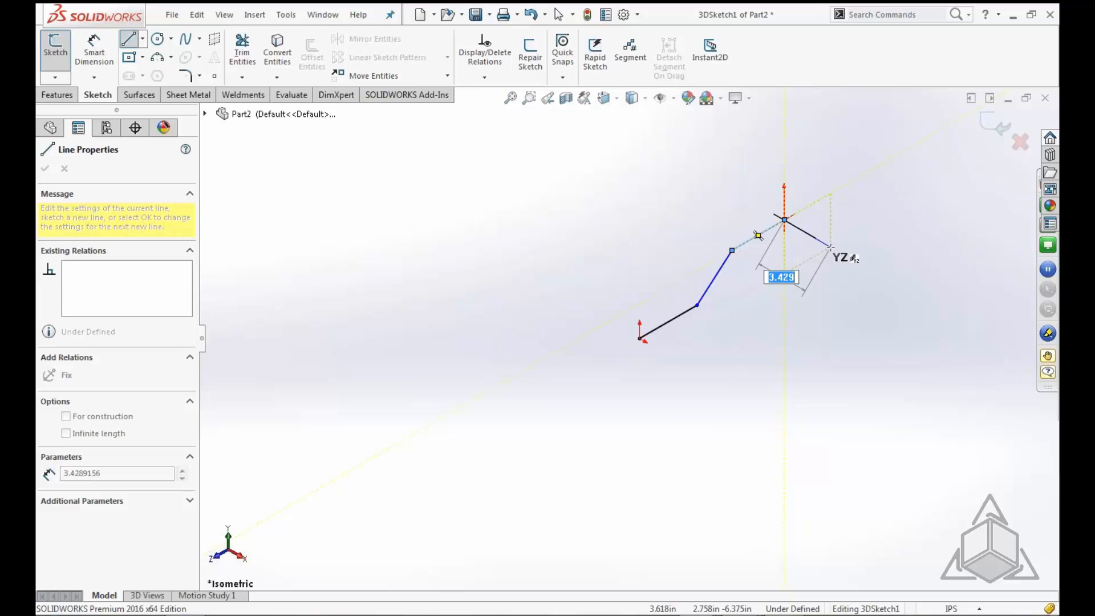
double_click(831, 247)
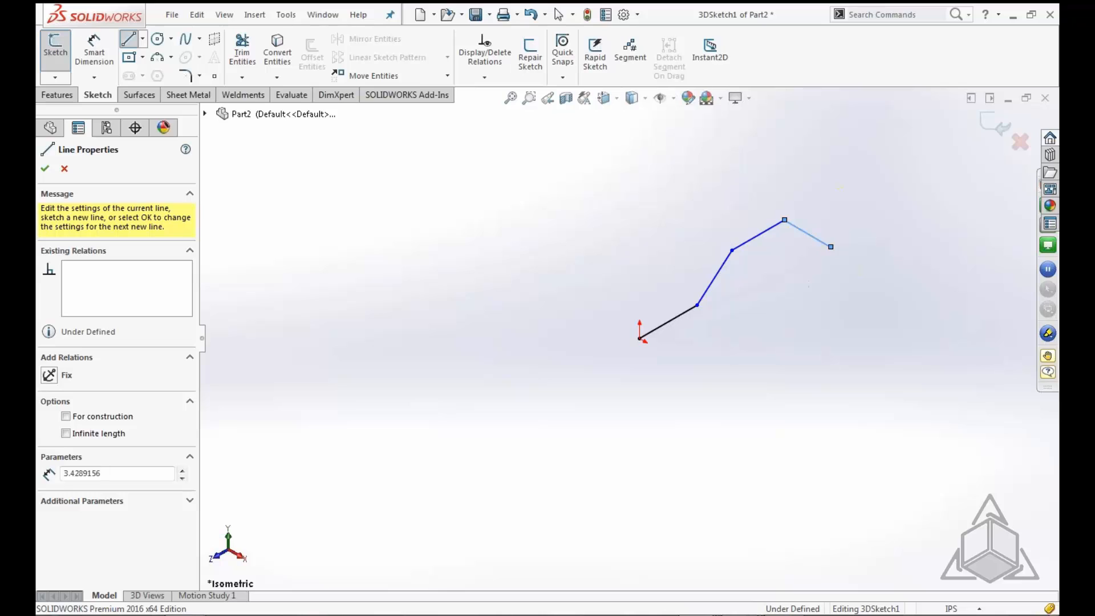
End the line chain and delete its last sloping line
key(Escape)
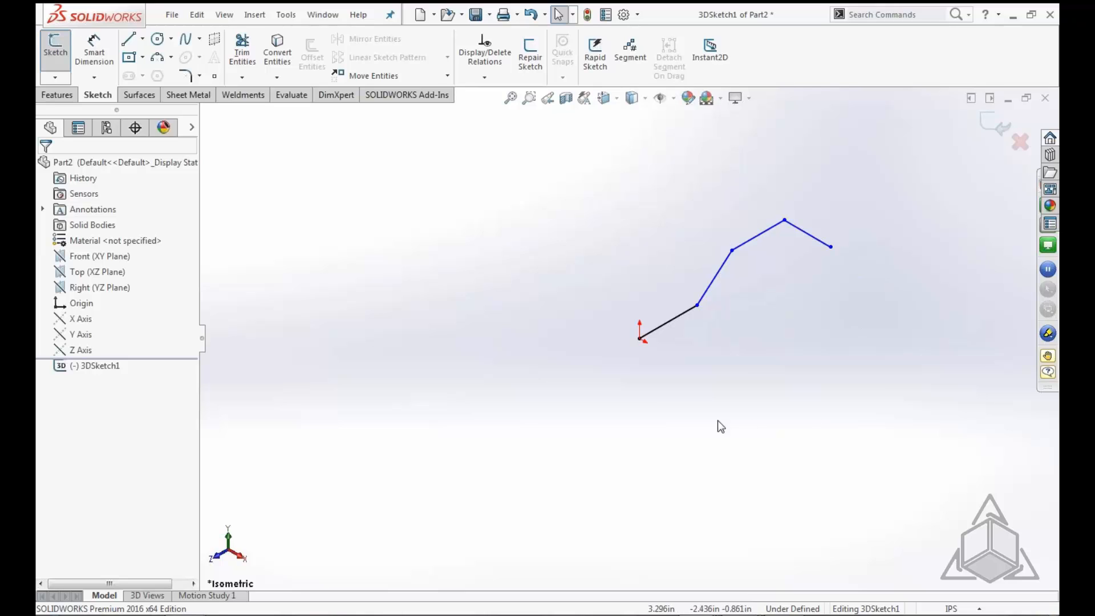
mouse_move(711, 425)
middle_down()
mouse_move(700, 394)
mouse_move(769, 385)
mouse_move(739, 373)
mouse_move(775, 372)
mouse_move(742, 360)
mouse_move(730, 388)
middle_up()
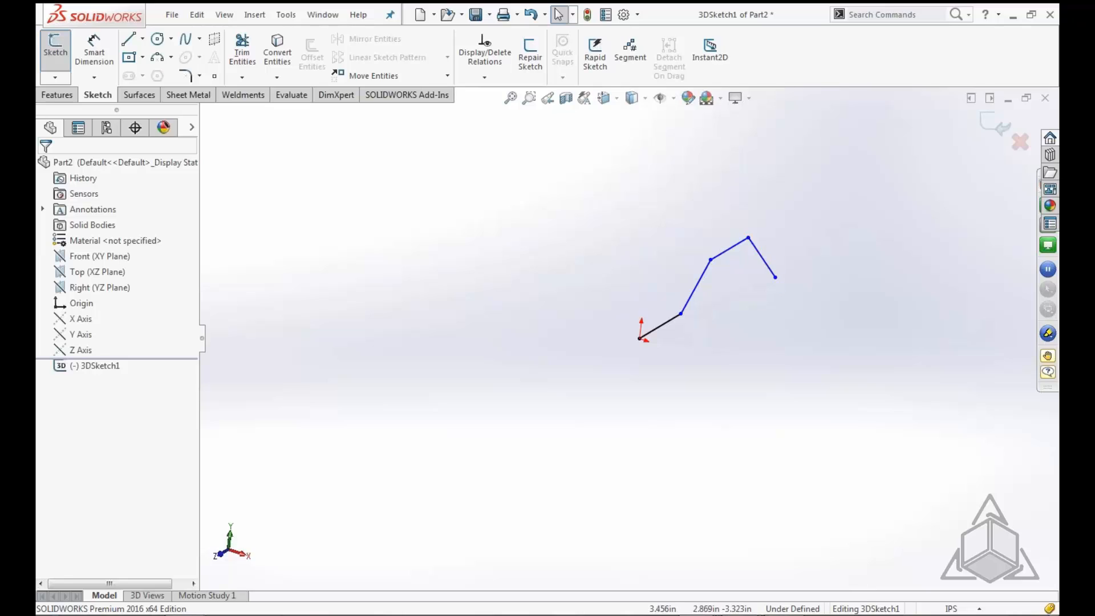
click(773, 275)
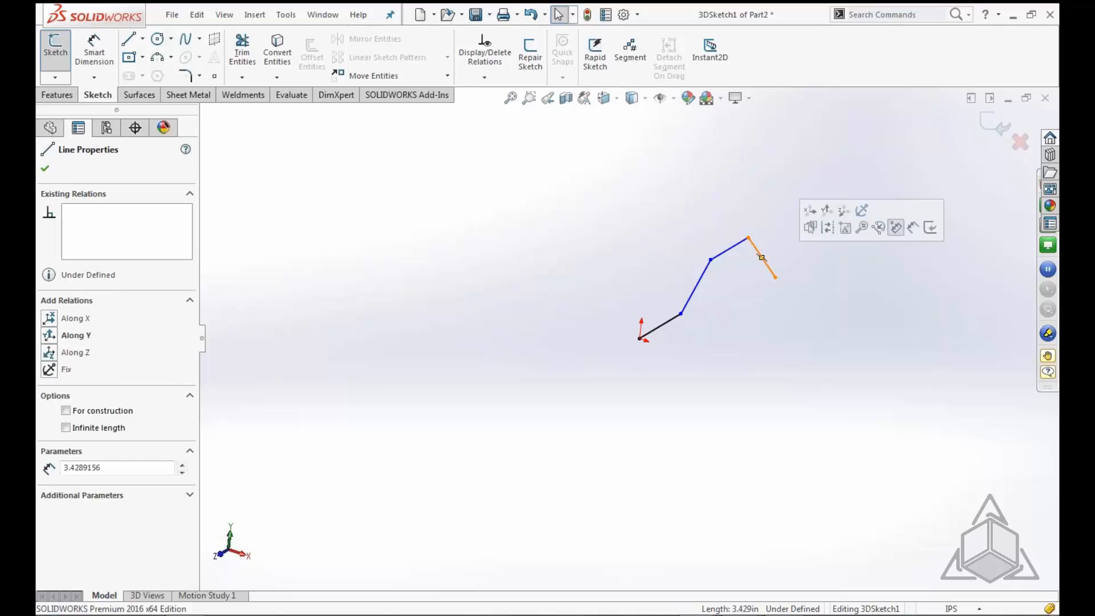
key(Delete)
Continue the chain from its open end in the ZX plane with lines about 3.83 in along X and 1.70 in along Z
mouse_move(754, 382)
middle_down()
mouse_move(765, 374)
mouse_move(743, 364)
mouse_move(735, 378)
middle_up()
key(s)
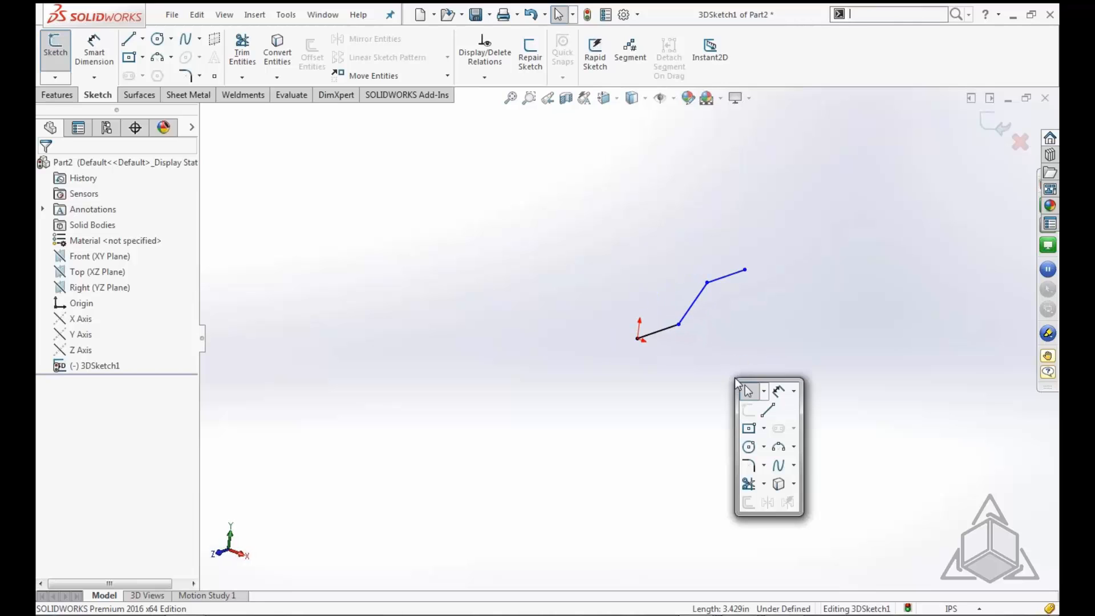
click(780, 406)
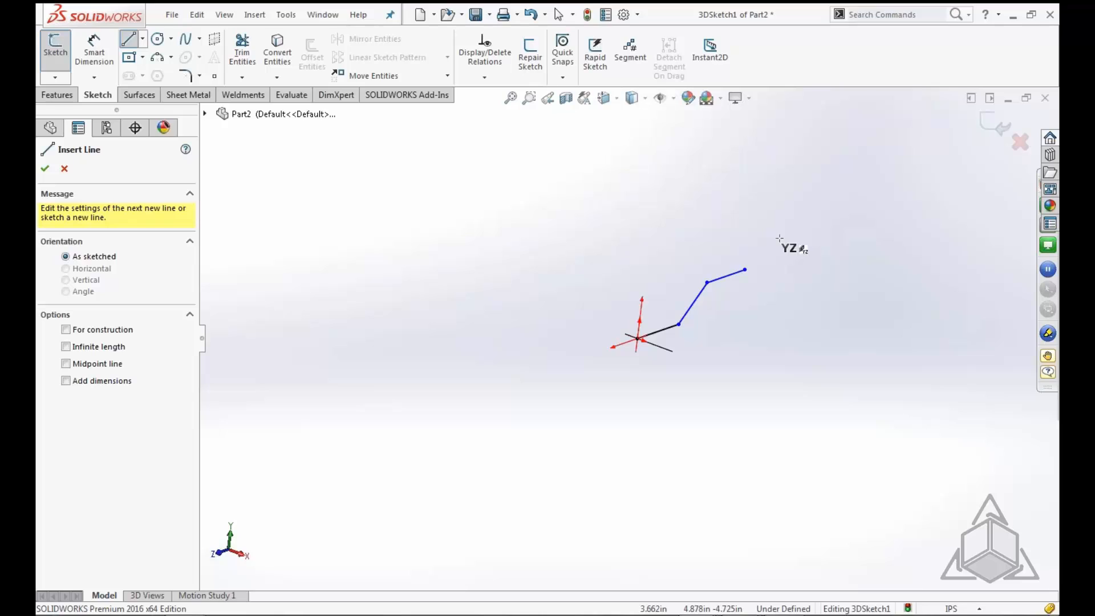
key(Tab)
middle_drag(784, 231, 784, 252)
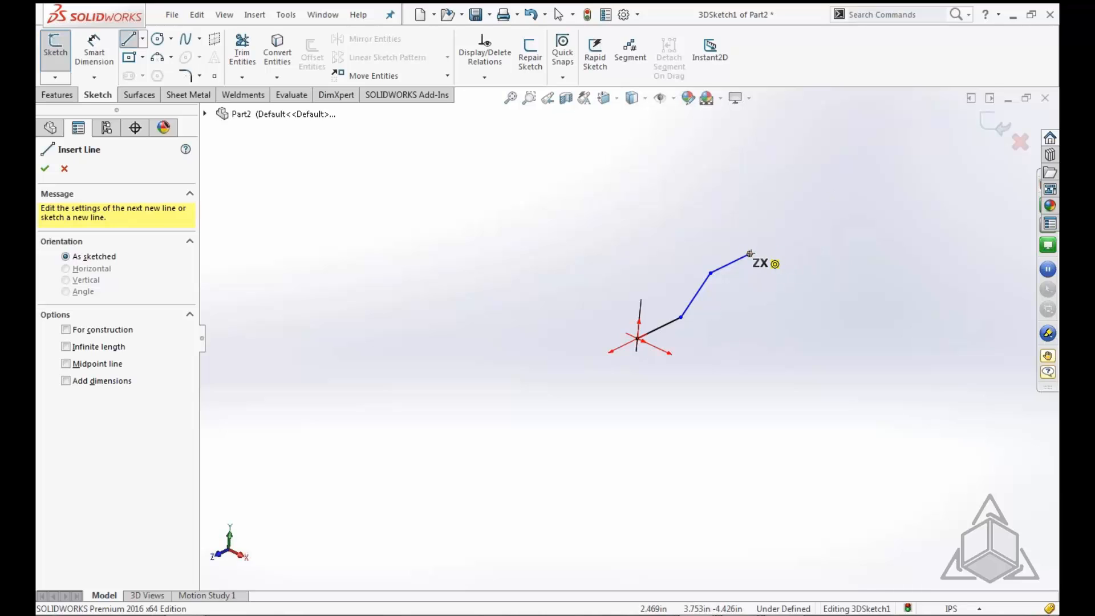
click(750, 254)
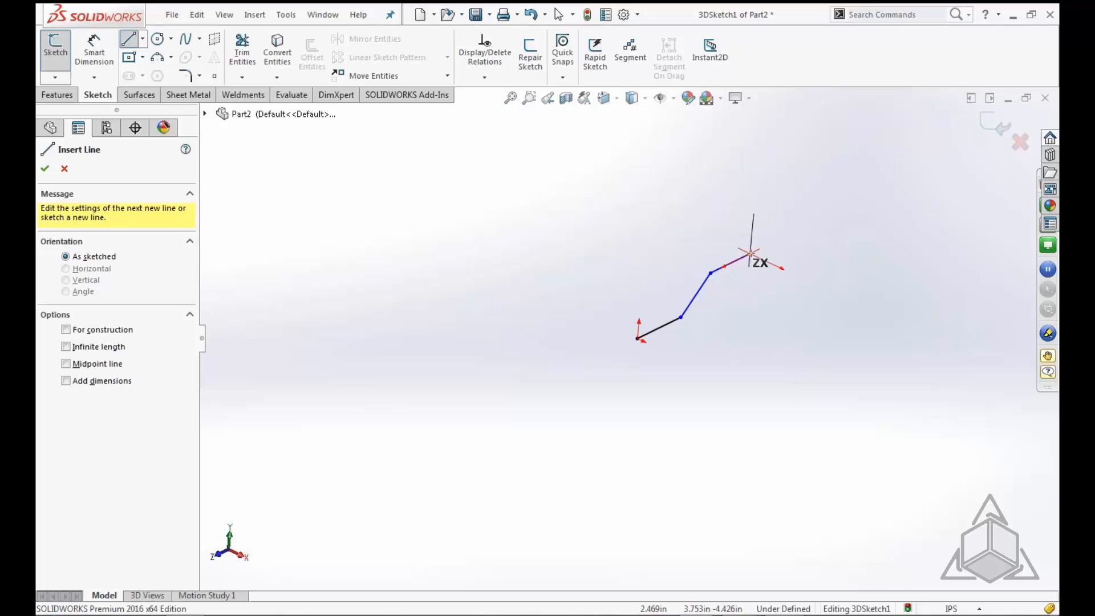
click(750, 253)
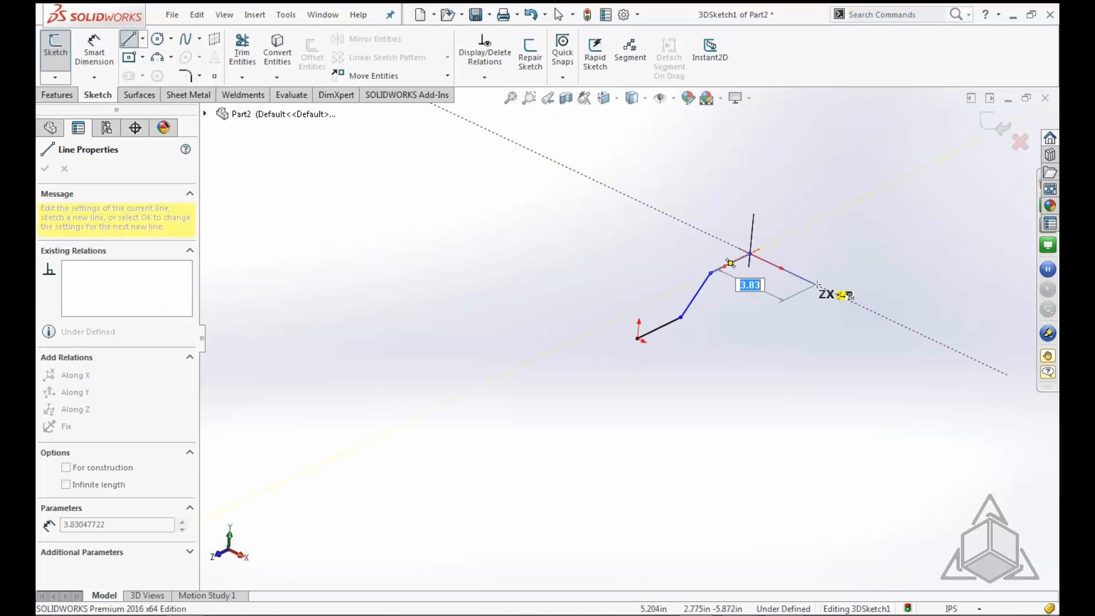
click(817, 284)
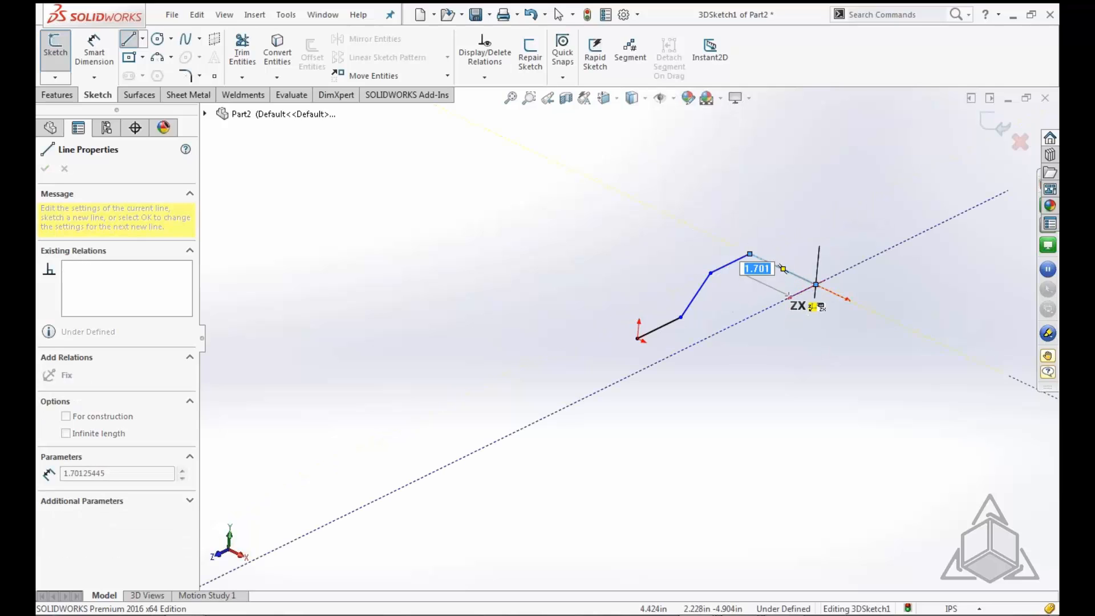
double_click(791, 297)
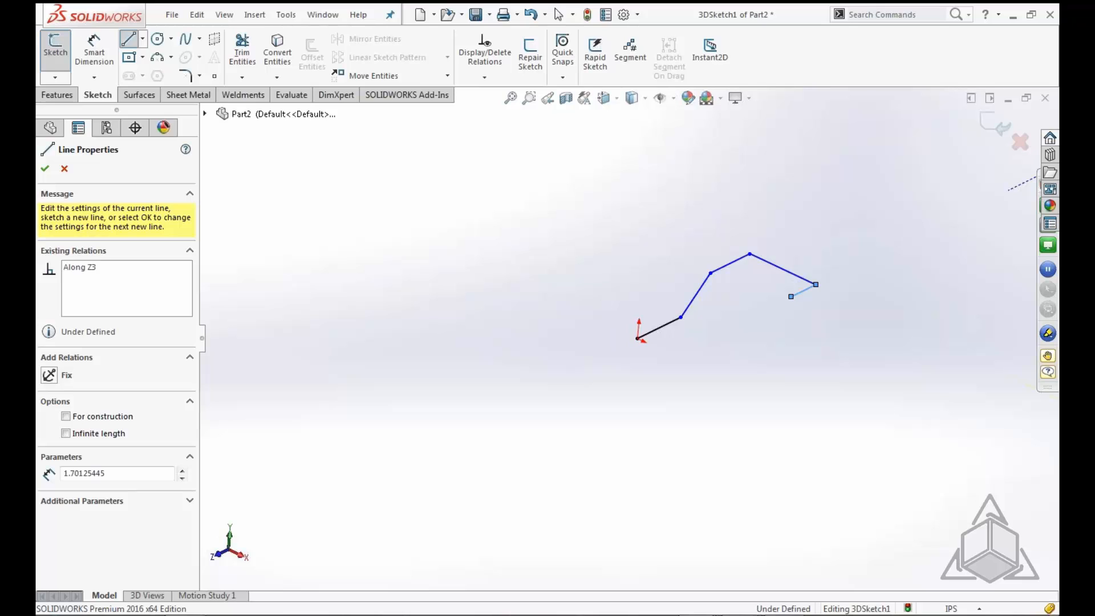
Extend the chain in the YZ plane with a downward sloping line about 3.10 in long and an end line about 3.85 in along Z
click(791, 297)
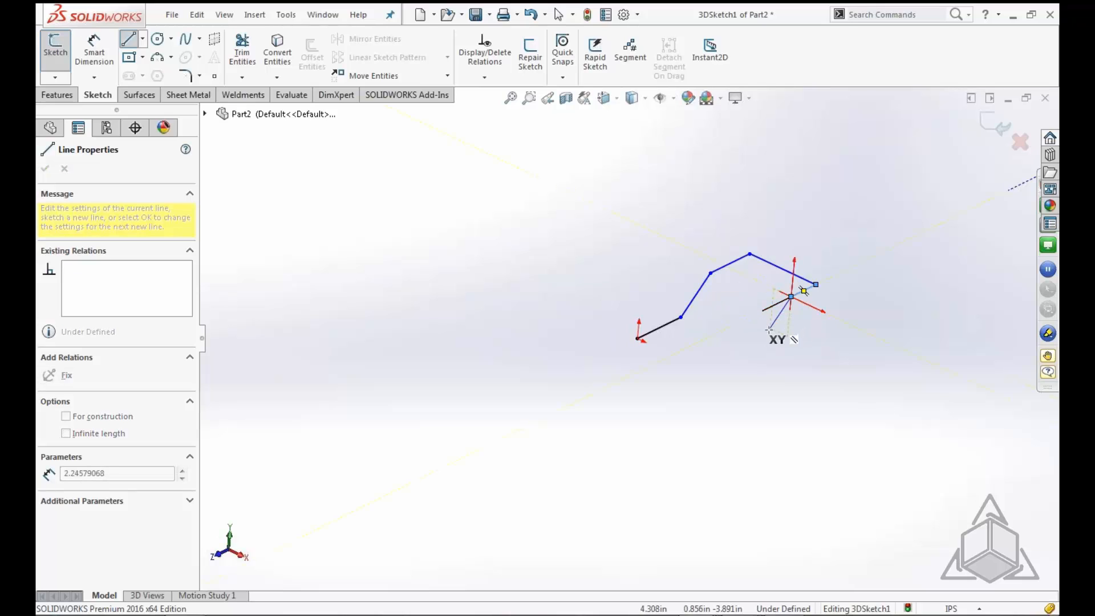
key(Tab)
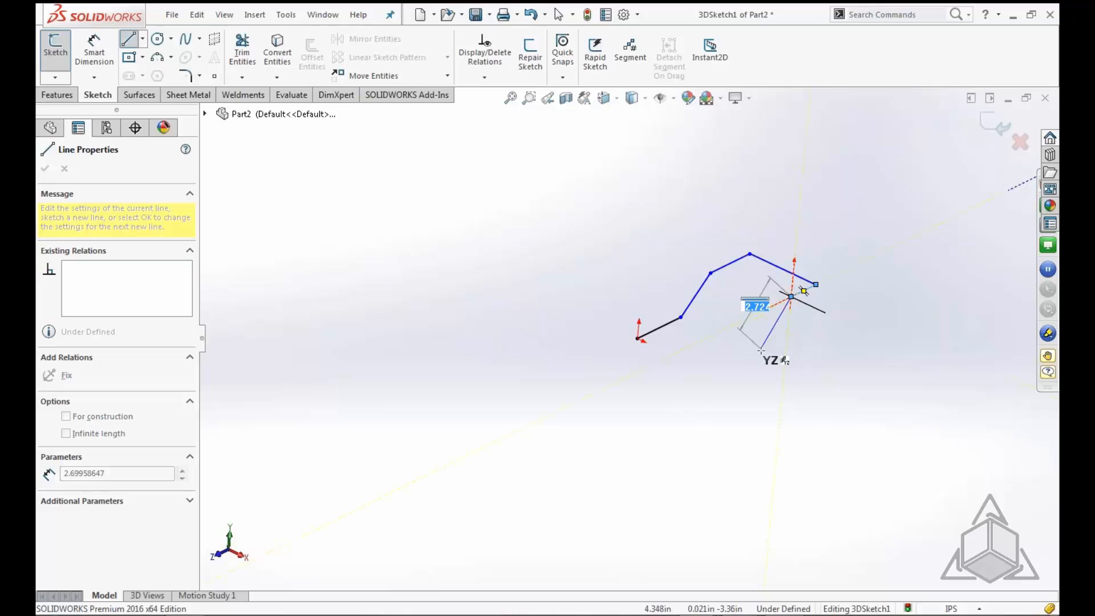
click(755, 354)
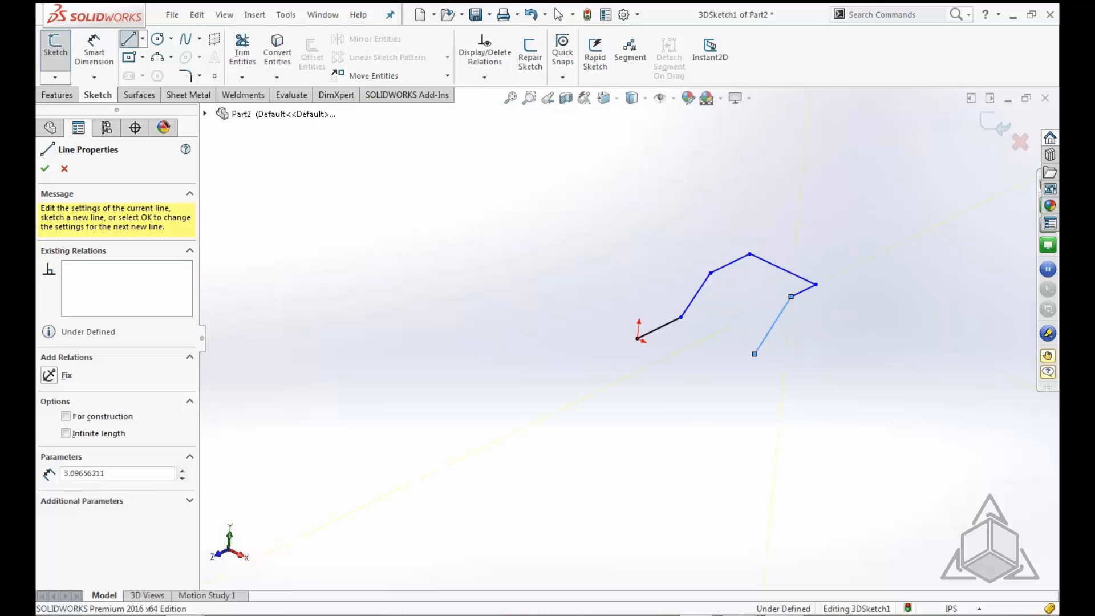
double_click(699, 381)
key(Escape)
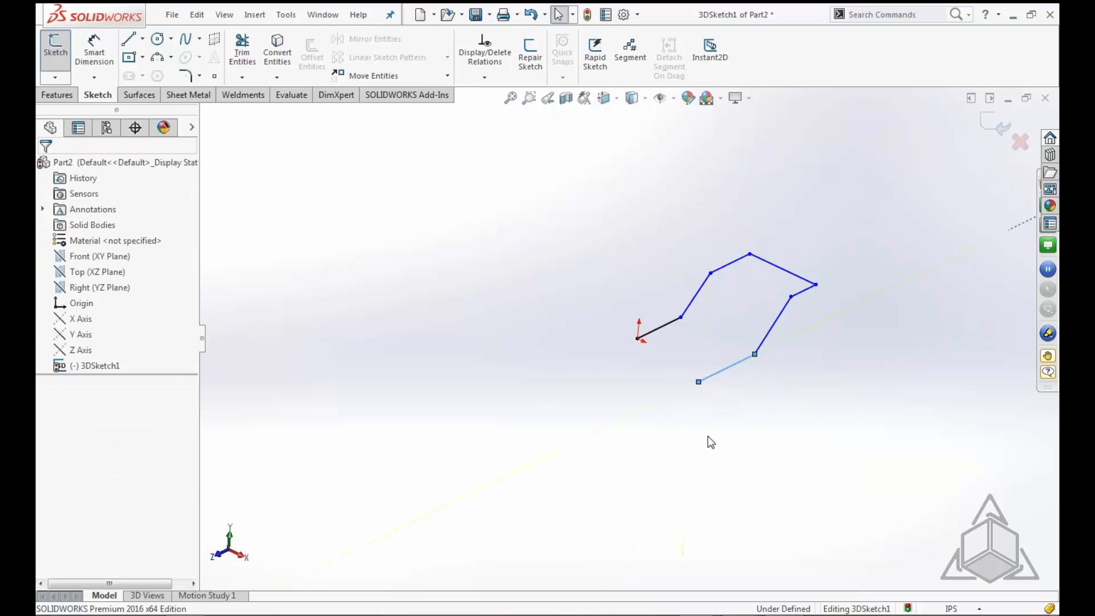
click(721, 452)
Dimension the first line from the origin with a length of 3 in
mouse_move(721, 452)
middle_down()
mouse_move(692, 394)
mouse_move(692, 365)
mouse_move(829, 378)
mouse_move(753, 379)
mouse_move(734, 419)
middle_up()
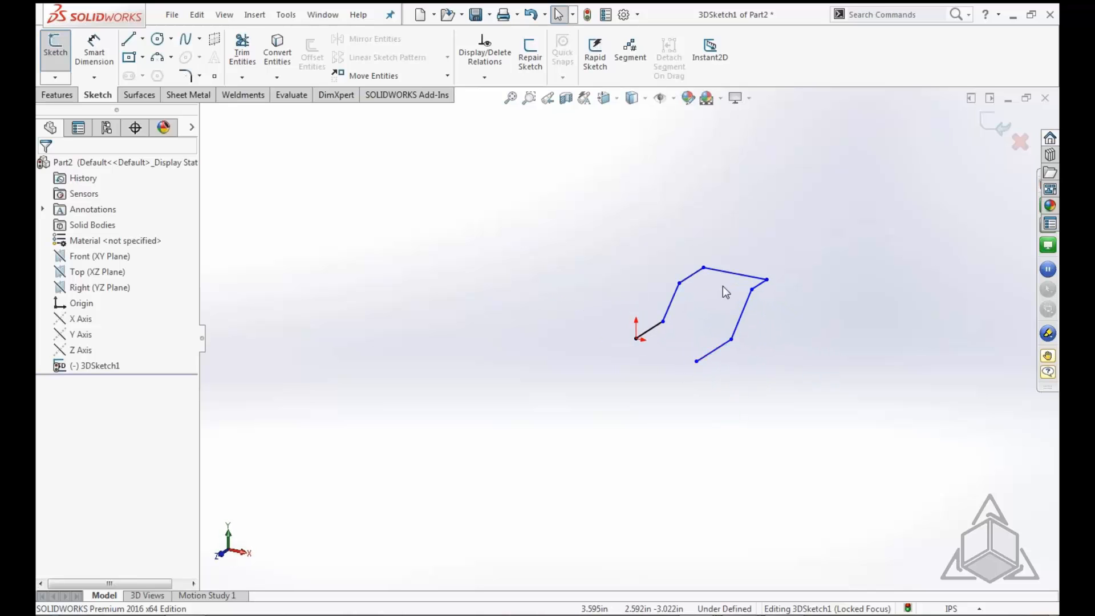
scroll(724, 288, down, 6)
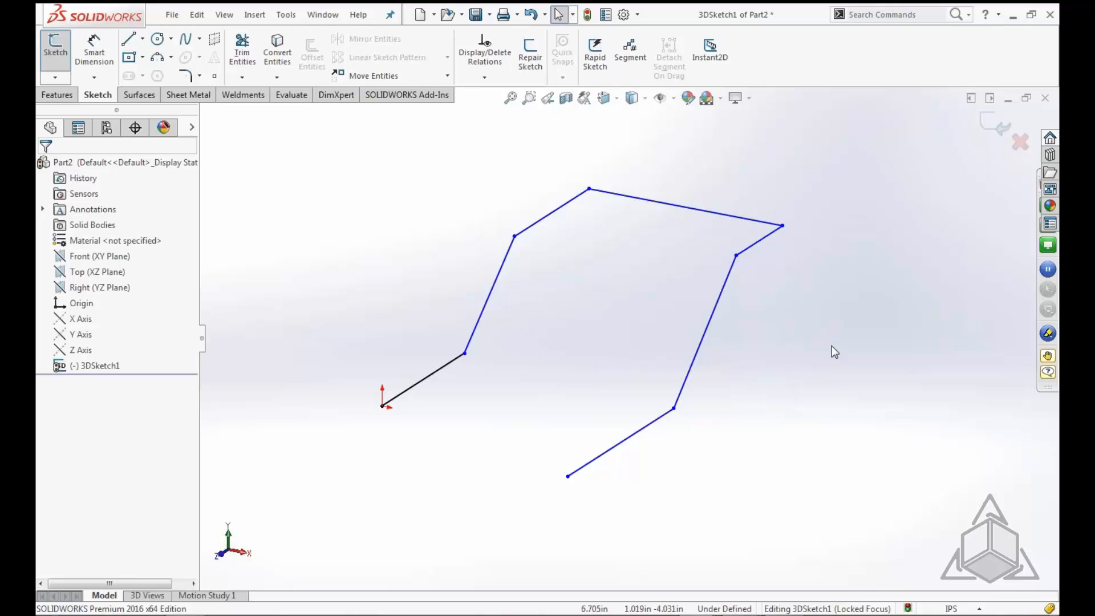
middle_drag(832, 345, 828, 349)
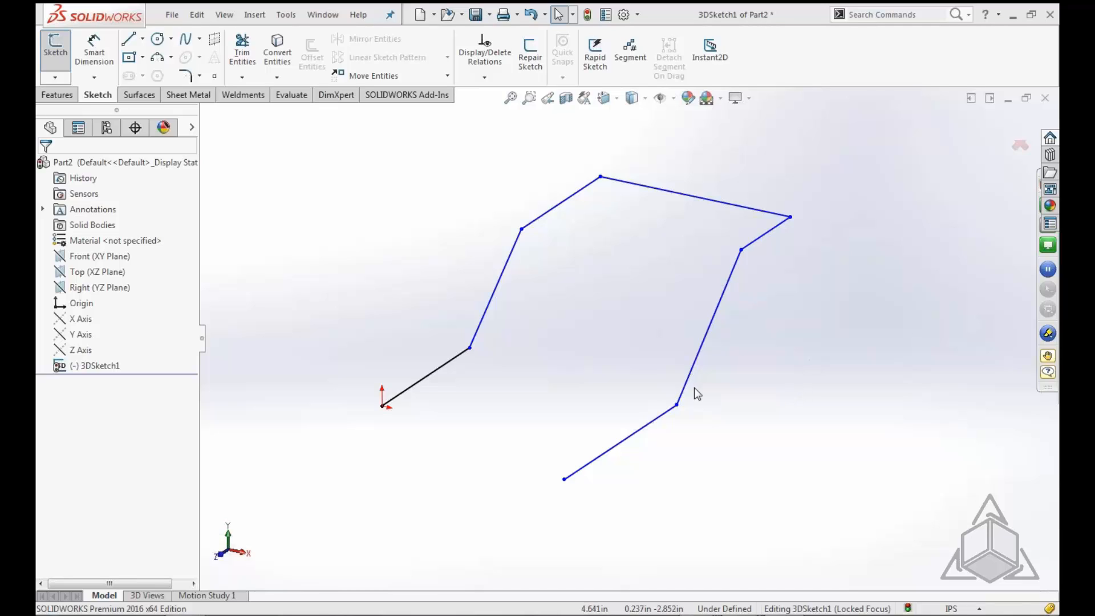
middle_drag(626, 365, 490, 337)
right_drag(394, 296, 385, 217)
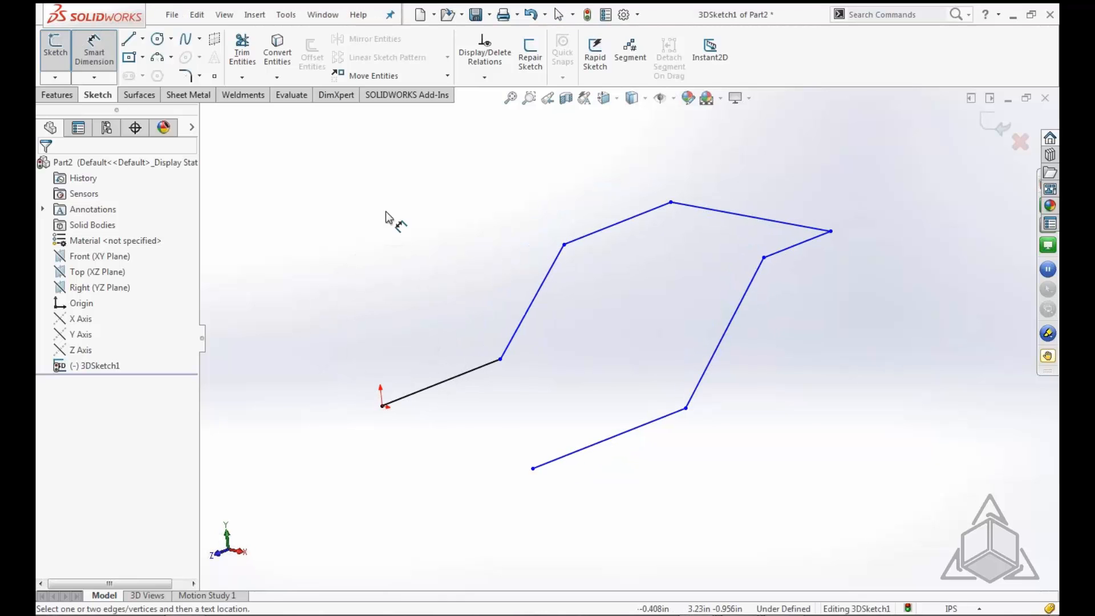
click(442, 380)
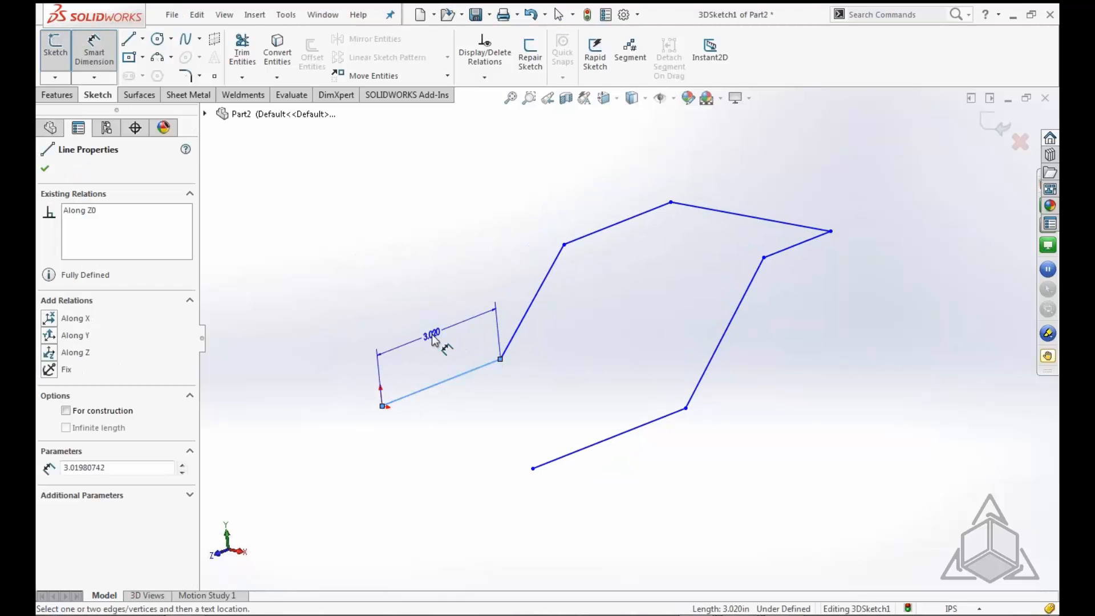
click(432, 338)
text(3)
key(Return)
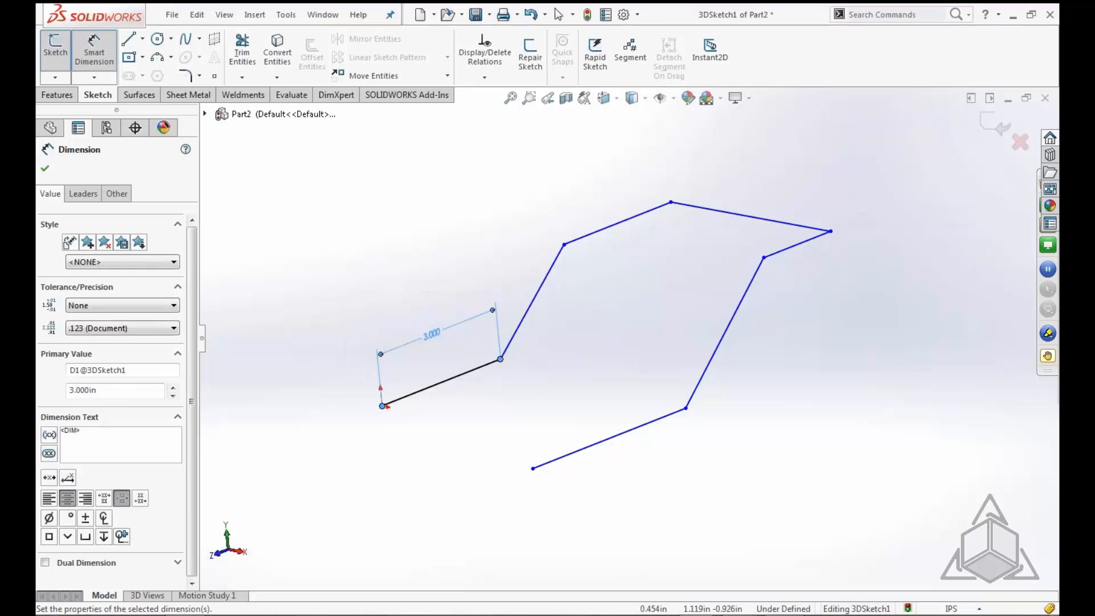
Dimension the angle between the first line and the adjoining sloping line as 145°
click(473, 370)
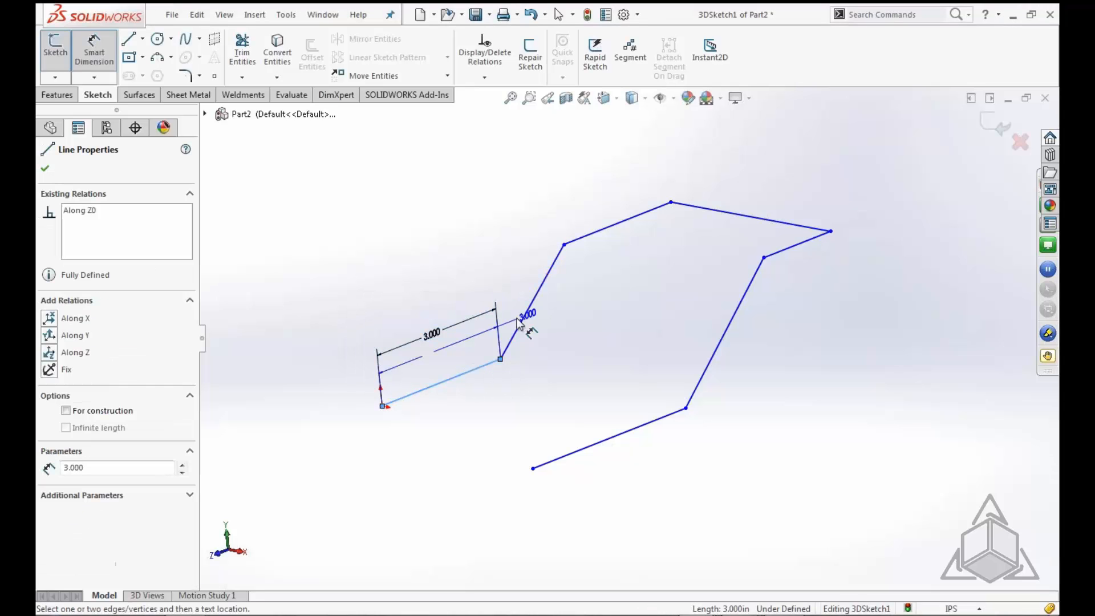
click(526, 314)
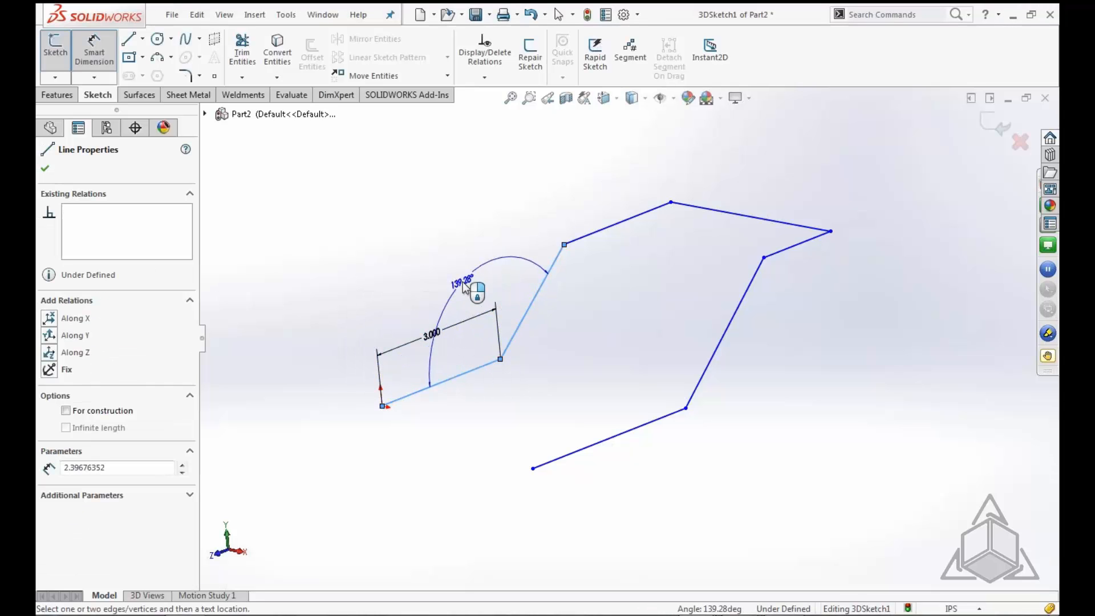
click(464, 288)
text(145)
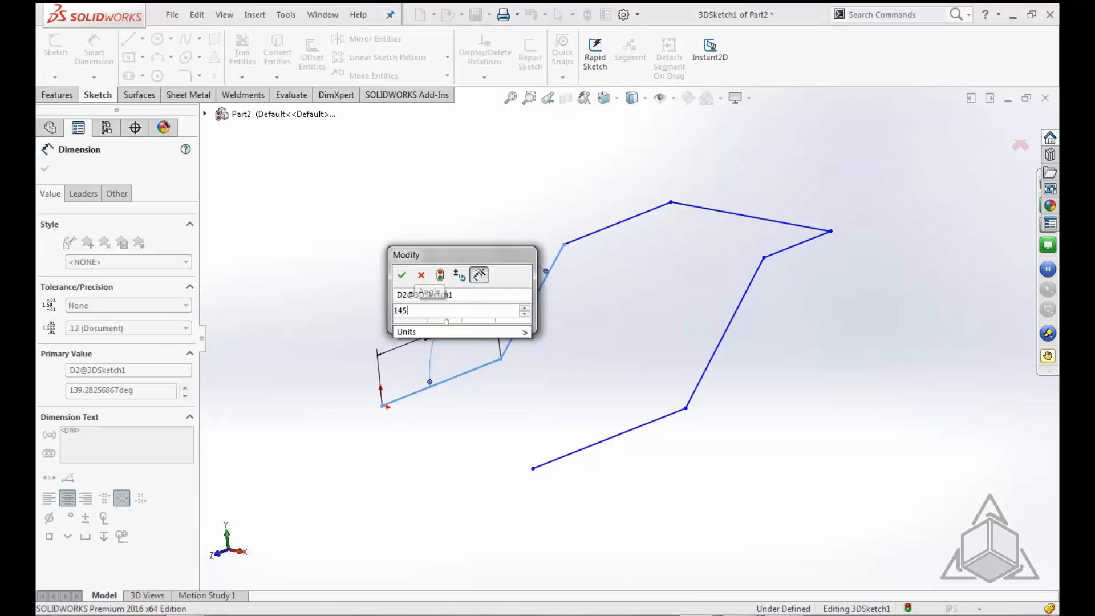
key(Return)
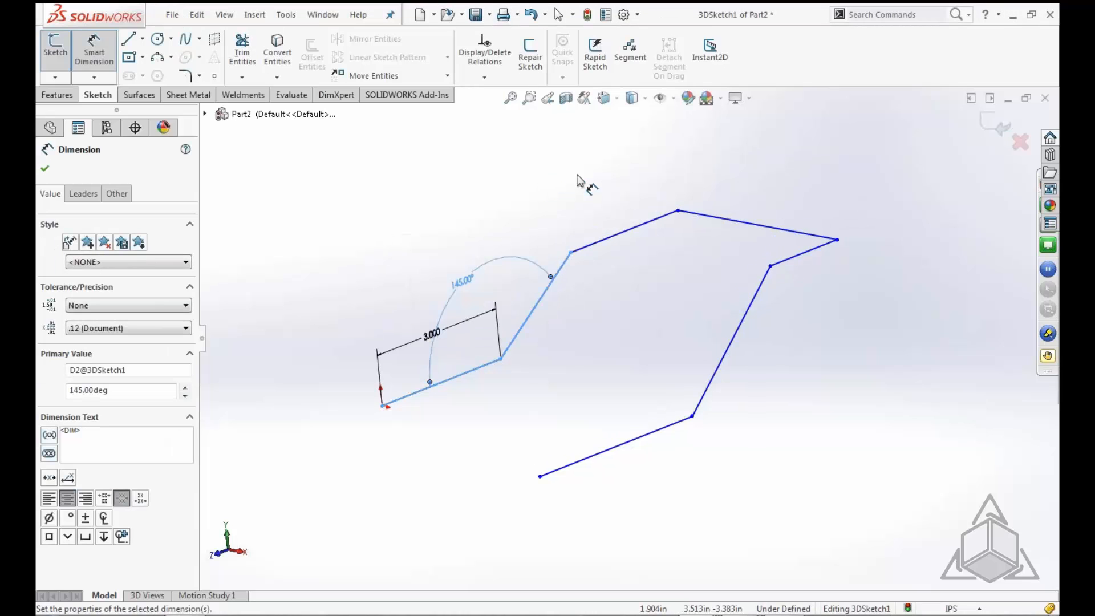
Dimension the distance between the chain's last line and the upper line along Z that follows the first sloping line as 4 in
mouse_move(839, 371)
middle_down()
mouse_move(787, 317)
mouse_move(778, 351)
middle_up()
click(582, 443)
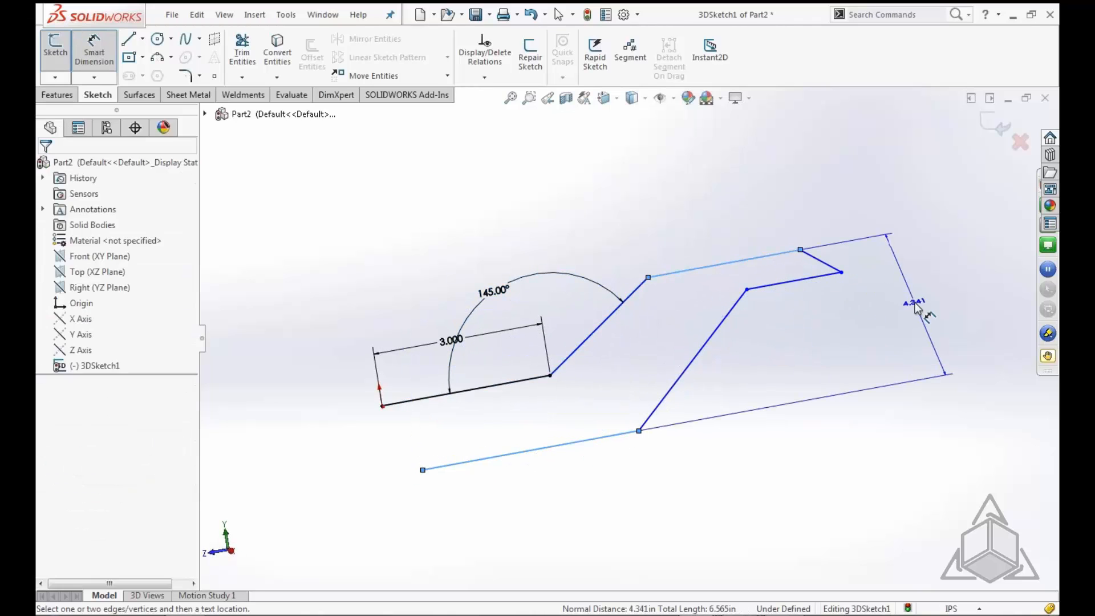
click(911, 305)
text(4)
key(Return)
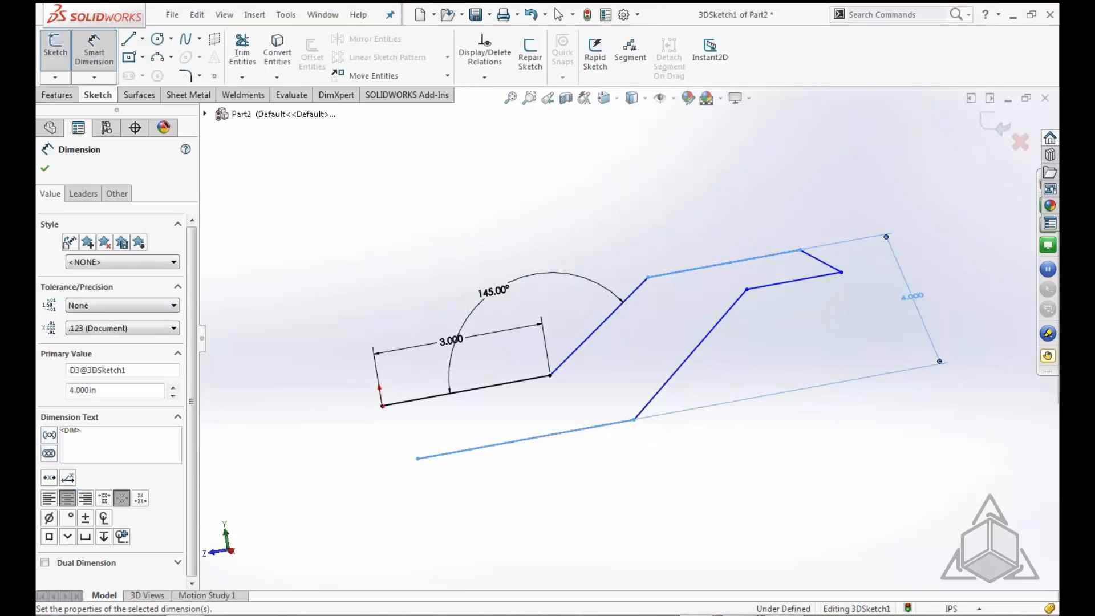
right_click(753, 190)
click(796, 226)
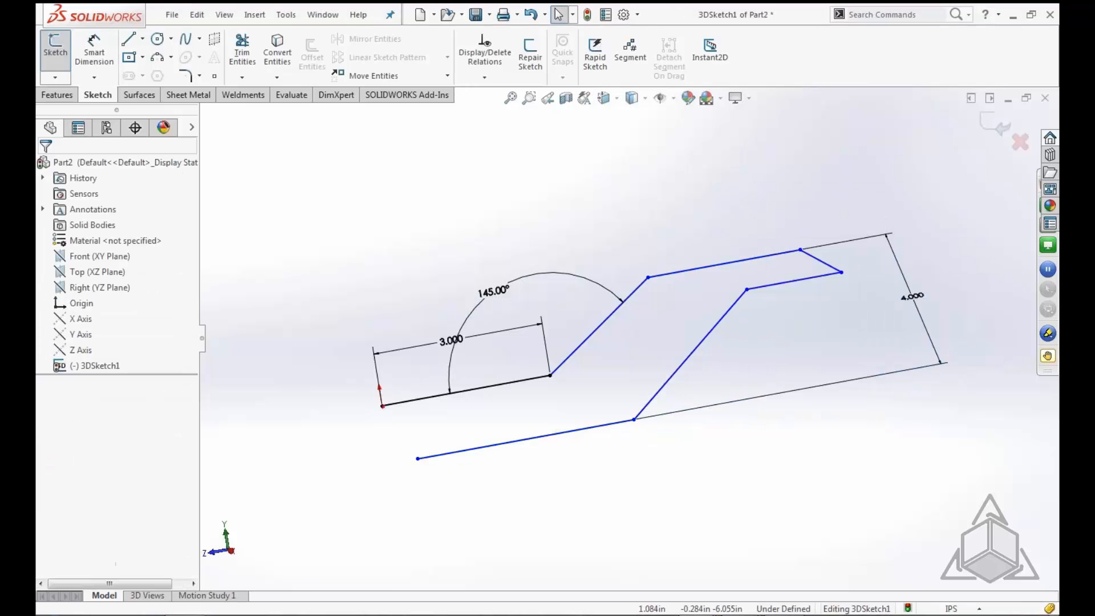
Add a parallel relation between the chain's last line and the first line from the origin
mouse_move(765, 382)
middle_down()
mouse_move(757, 399)
mouse_move(770, 428)
mouse_move(761, 420)
middle_up()
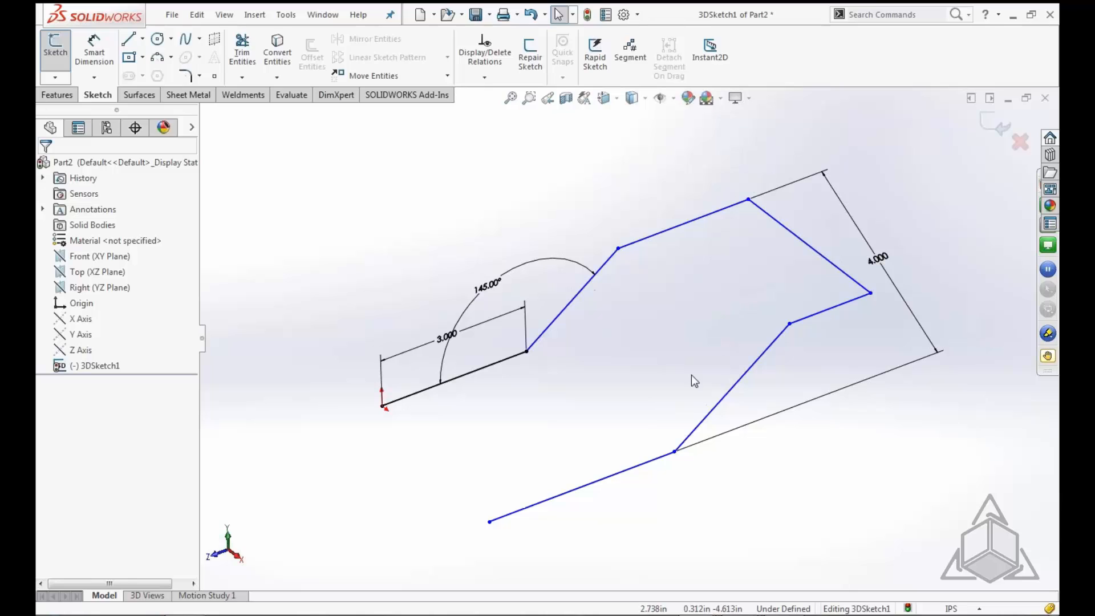
click(638, 477)
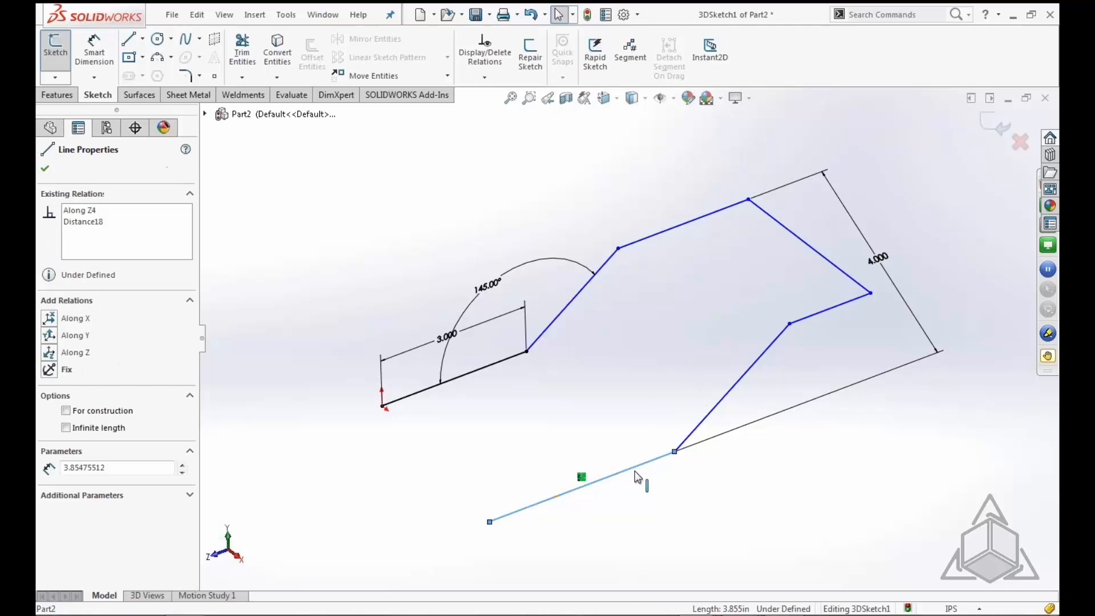
ctrl+click(508, 362)
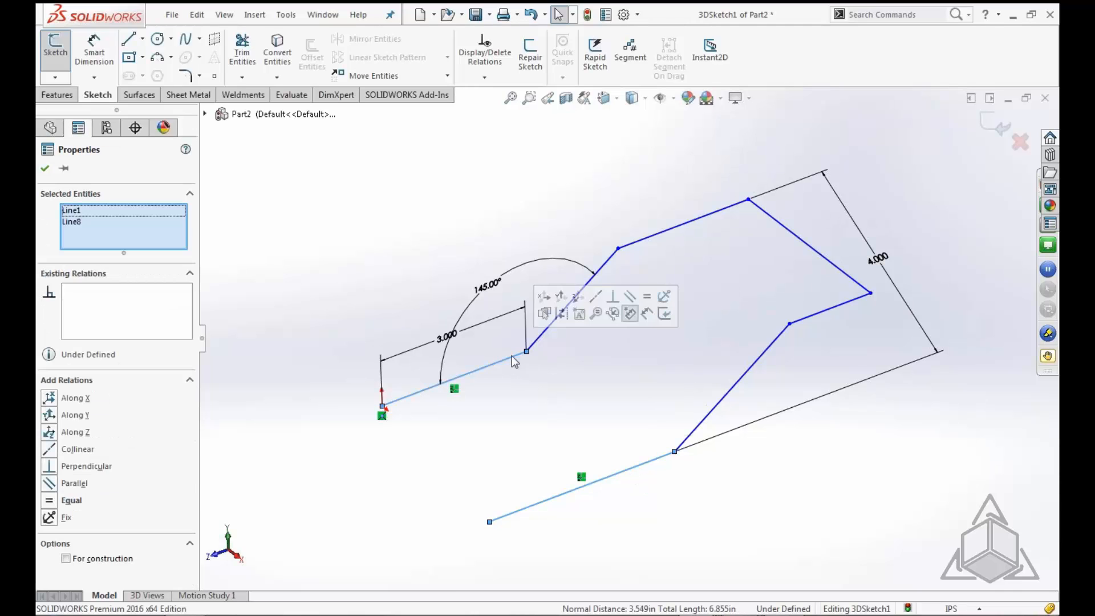
click(629, 298)
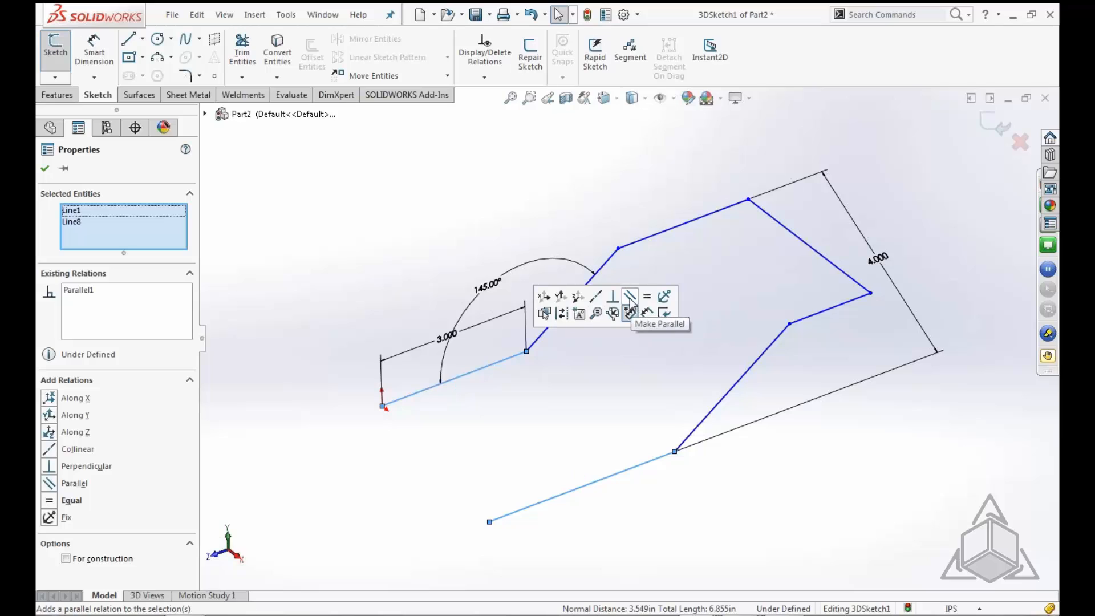
click(617, 406)
Align the inner endpoints of the first and last lines with an Along X relation
click(675, 453)
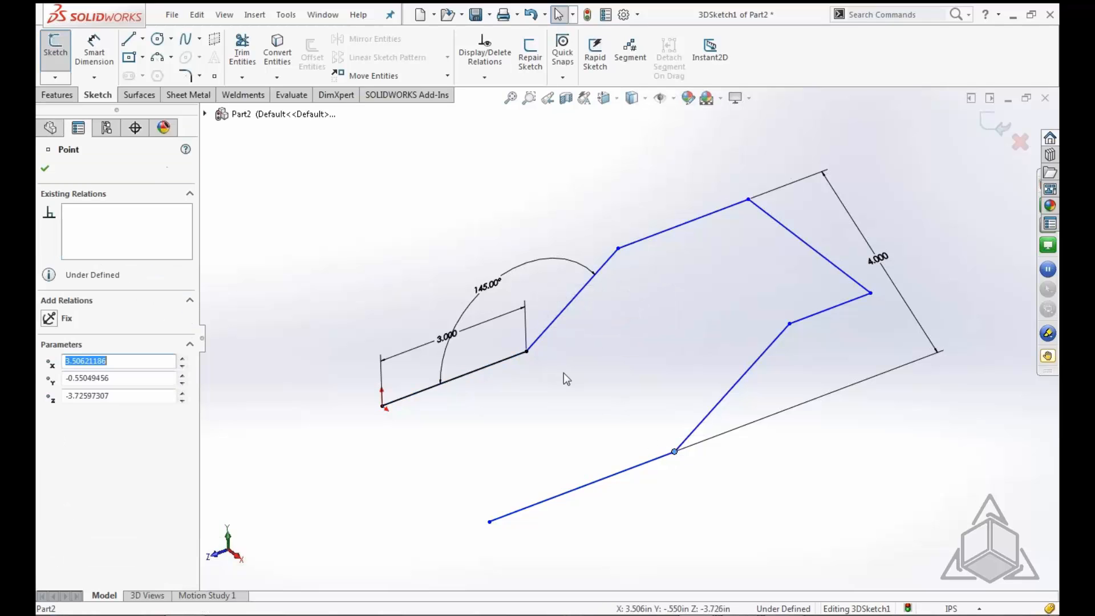
mouse_move(583, 403)
middle_down()
mouse_move(591, 411)
mouse_move(580, 413)
middle_up()
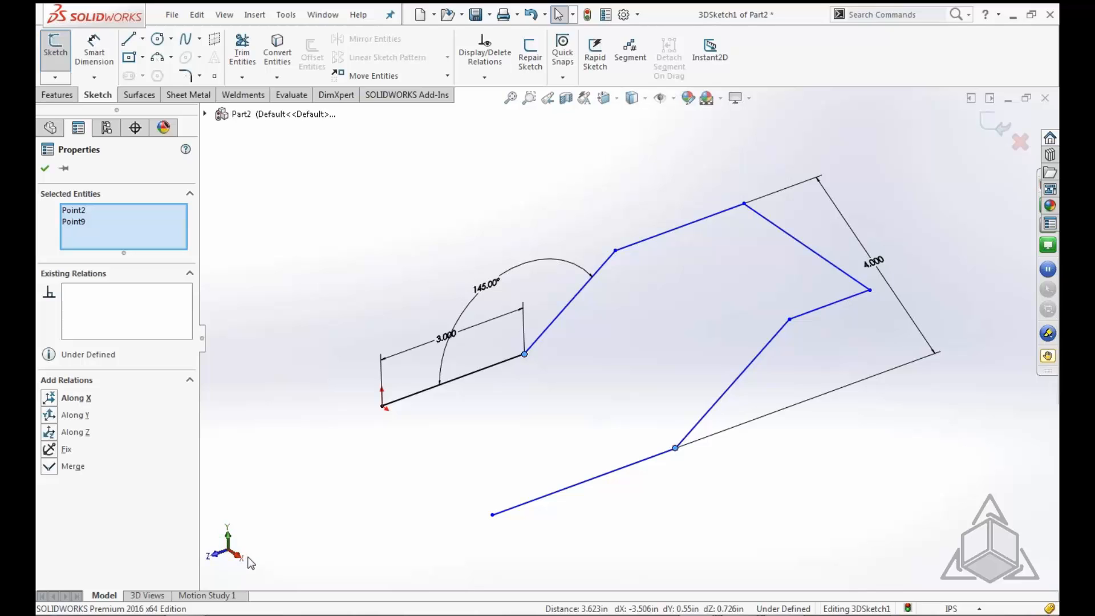
click(49, 398)
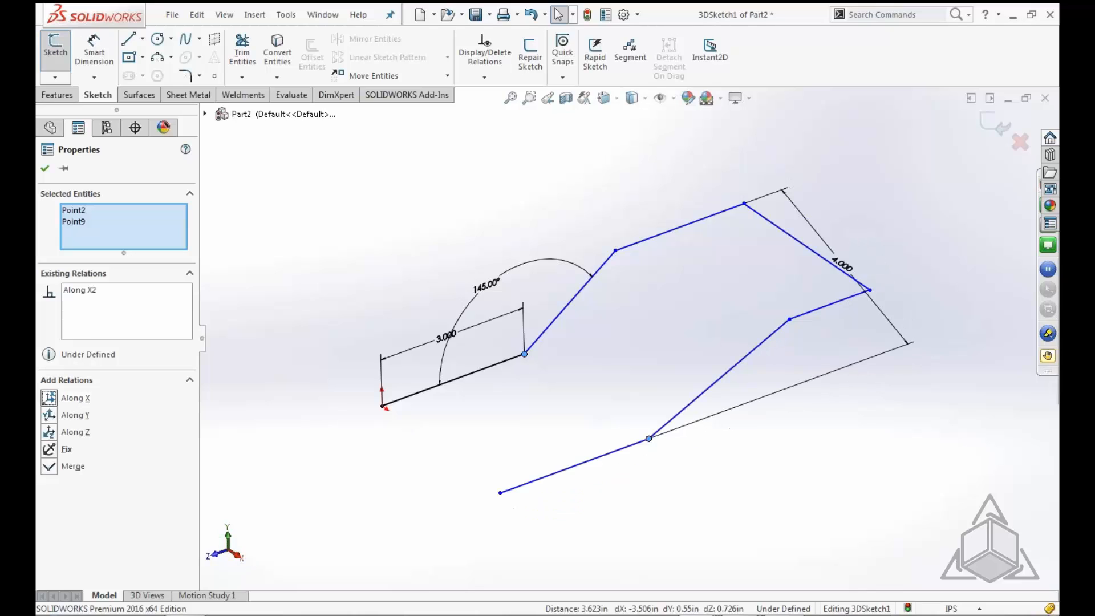
click(736, 365)
mouse_move(799, 472)
middle_down()
mouse_move(797, 516)
mouse_move(756, 404)
mouse_move(770, 441)
middle_up()
click(741, 339)
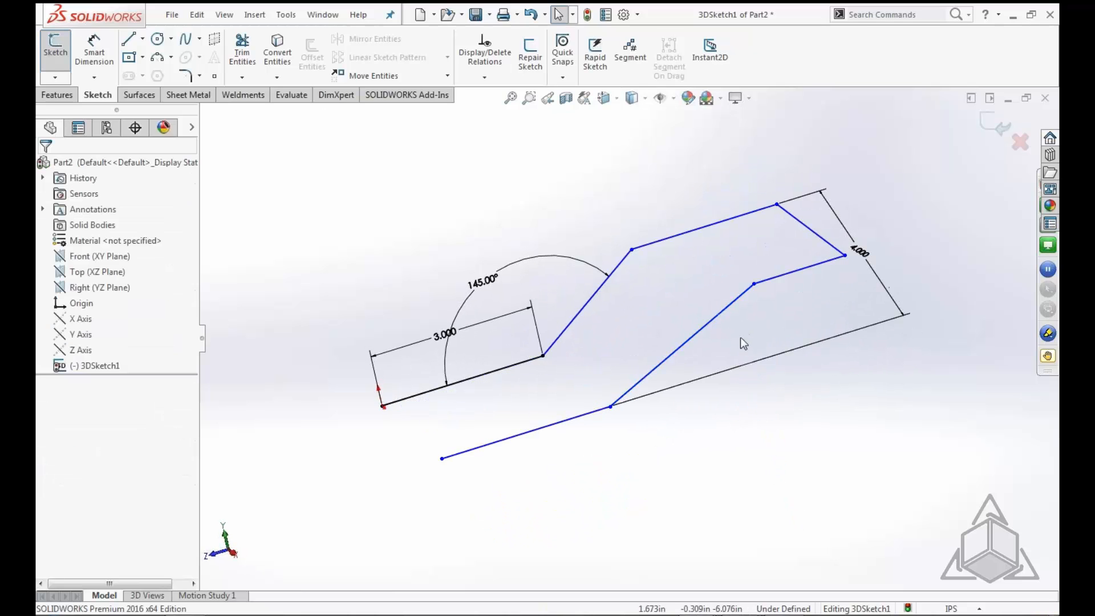
Add a parallel relation between the two sloping lines of the chain
click(682, 345)
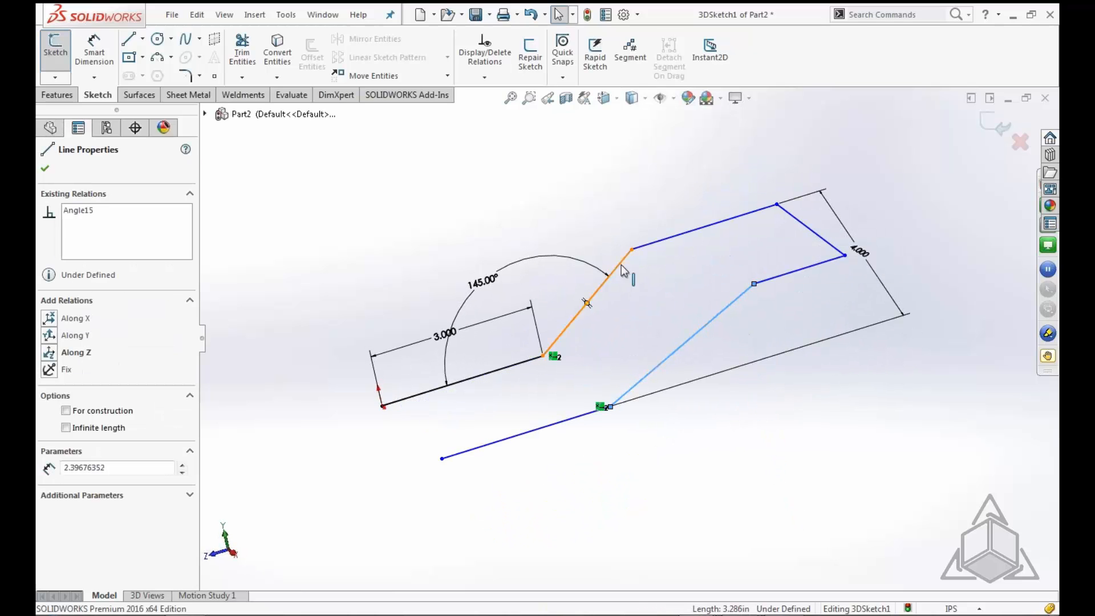
ctrl+click(587, 303)
click(50, 484)
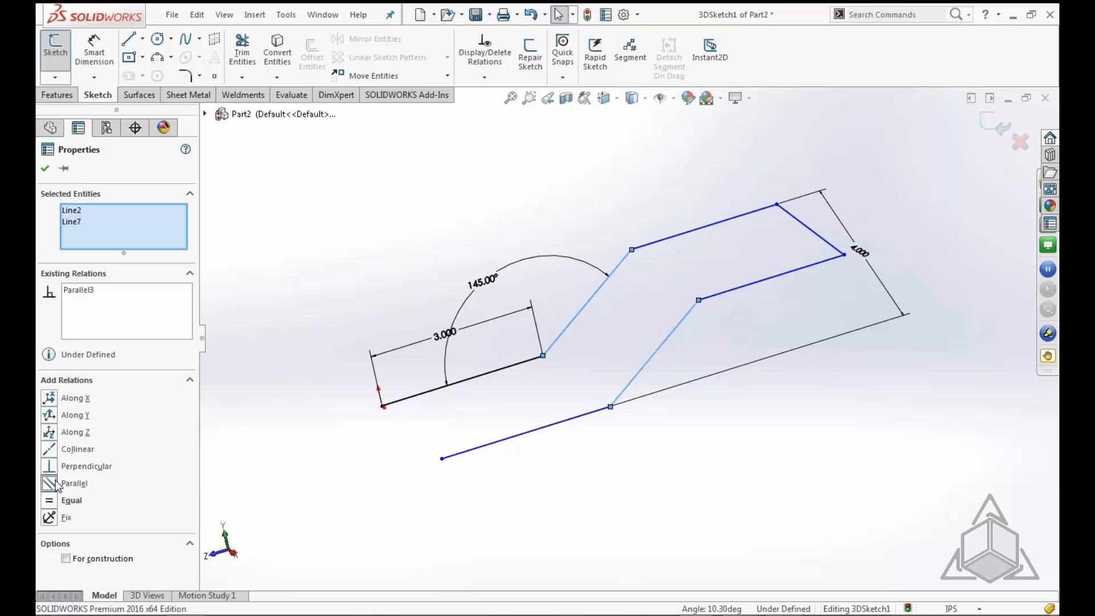
click(720, 532)
middle_drag(850, 420, 848, 459)
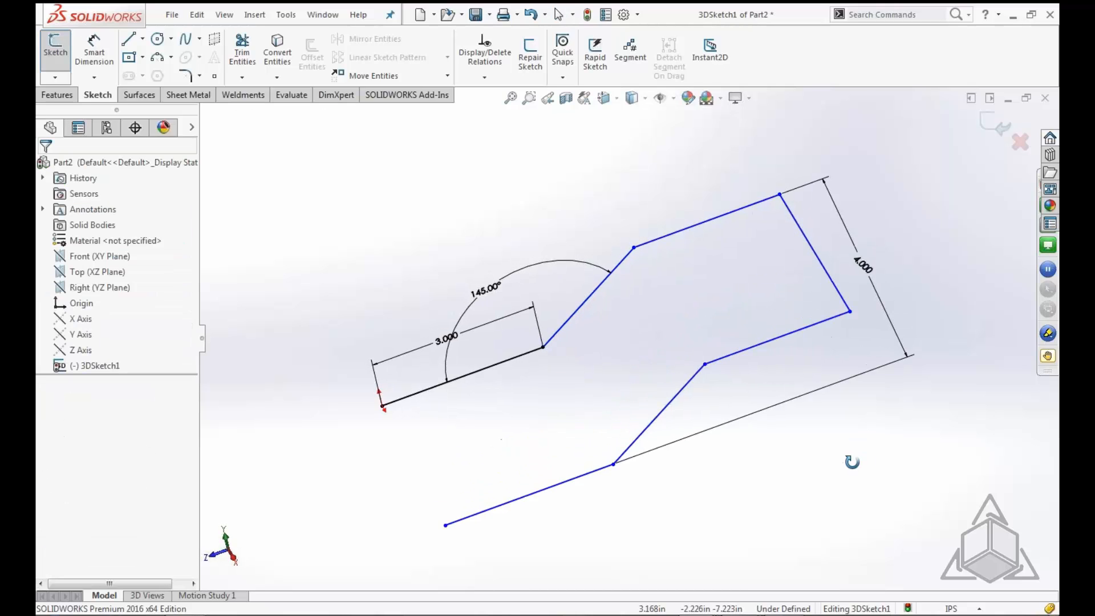
Drag the return line's two endpoints to test how the under-defined chain still moves in different view orientations
mouse_move(849, 311)
mouse_down()
mouse_move(782, 339)
mouse_move(838, 305)
mouse_up()
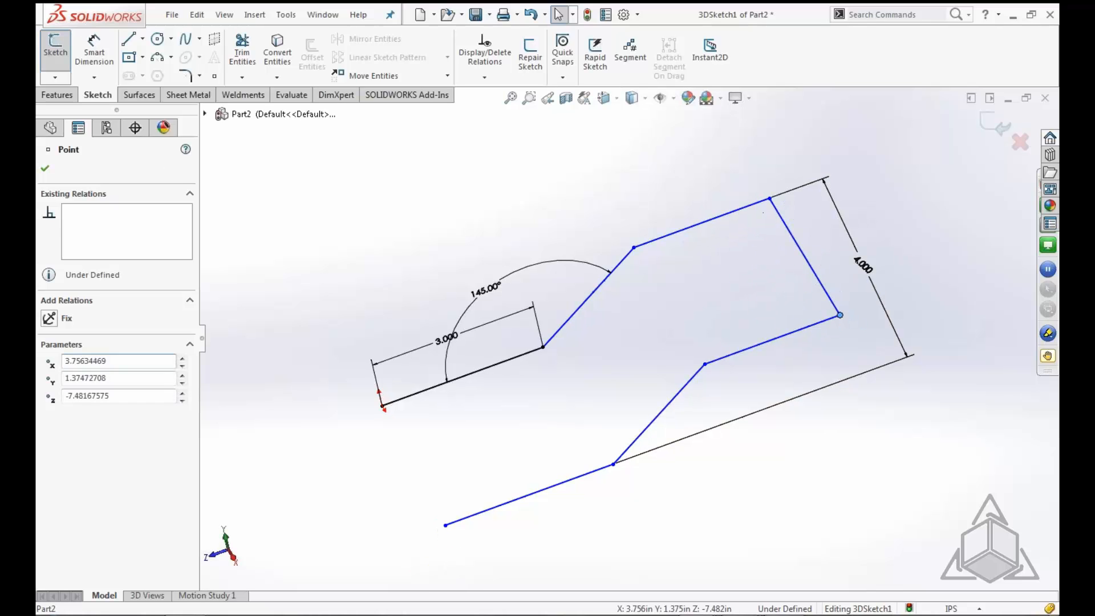
middle_drag(829, 388, 812, 348)
mouse_move(678, 273)
mouse_down()
mouse_move(655, 249)
mouse_move(676, 296)
mouse_move(682, 283)
mouse_move(648, 267)
mouse_up()
middle_drag(712, 373, 821, 370)
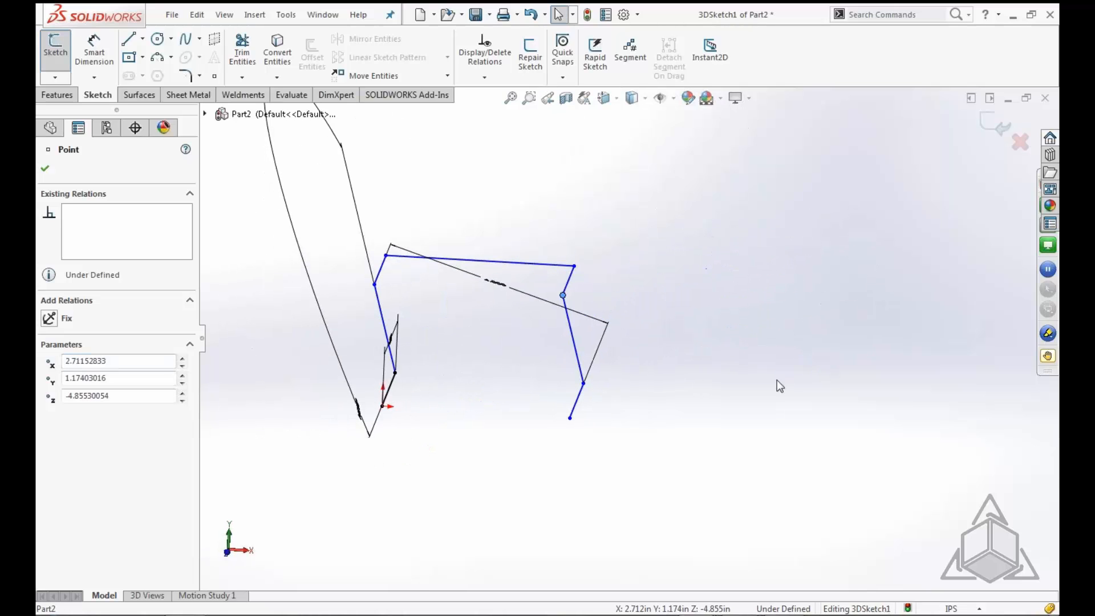
middle_drag(676, 385, 724, 383)
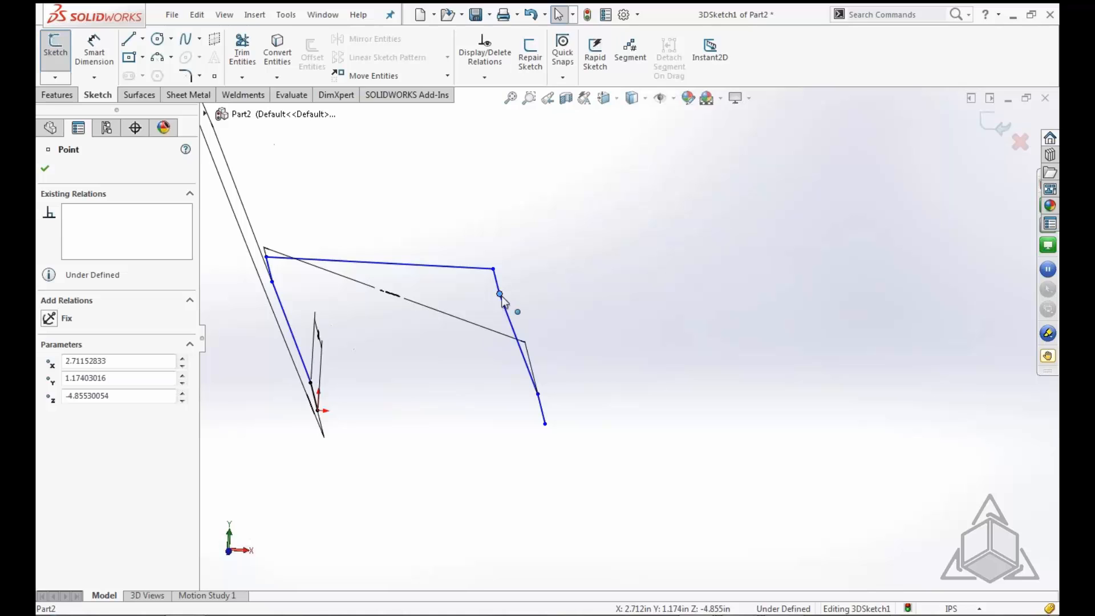
mouse_move(501, 296)
mouse_down()
mouse_move(591, 291)
mouse_move(631, 324)
mouse_move(559, 293)
mouse_move(508, 303)
mouse_move(473, 340)
mouse_move(550, 320)
mouse_move(639, 356)
mouse_move(513, 317)
mouse_move(498, 337)
mouse_move(569, 330)
mouse_up()
click(713, 427)
Delete the 4 in distance dimension between the chain's last line and the upper line along Z
scroll(710, 446, up, 4)
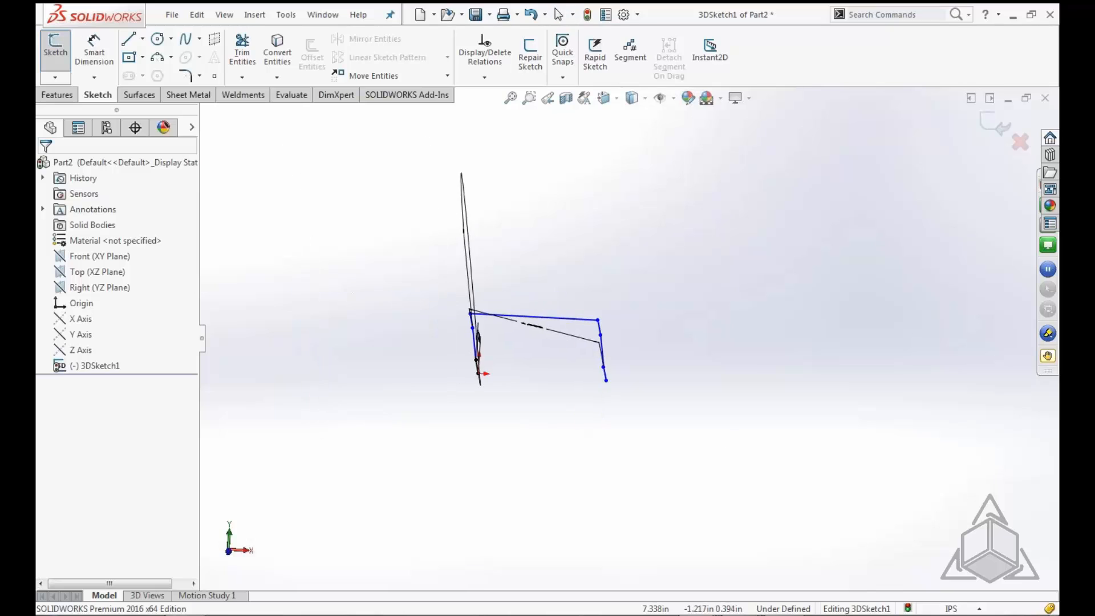
mouse_move(711, 446)
middle_down()
mouse_move(650, 459)
mouse_move(727, 377)
middle_up()
scroll(723, 379, down, 3)
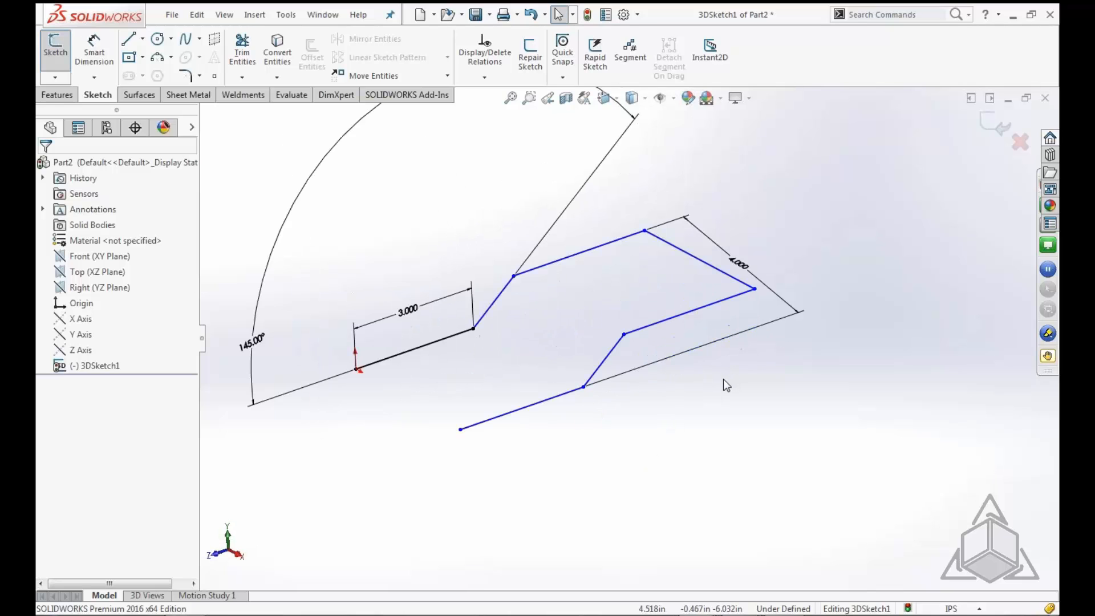
click(742, 266)
key(Delete)
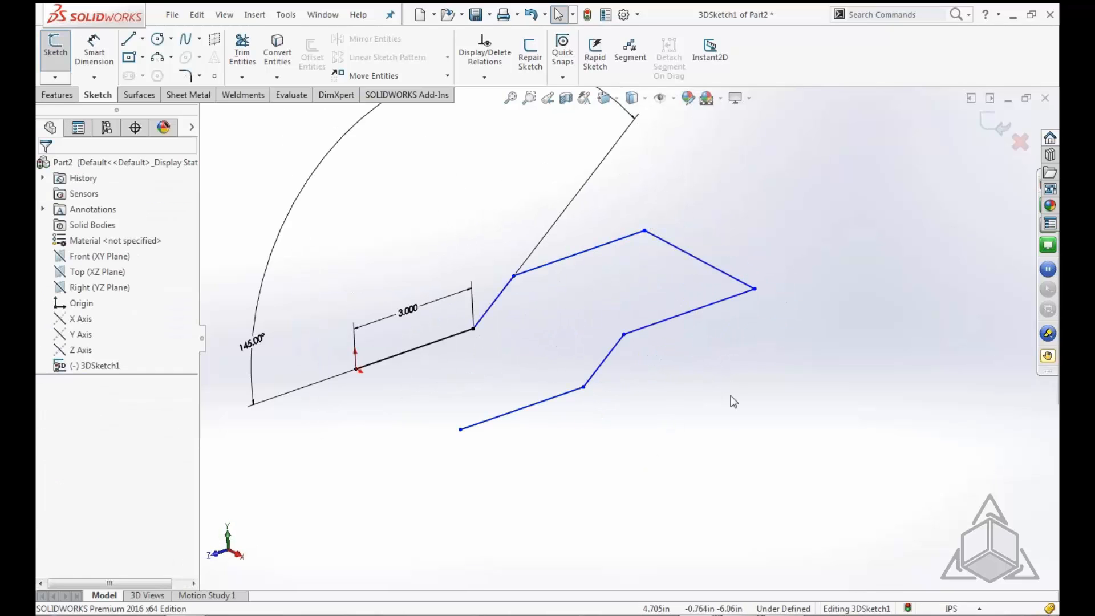
Dimension the length of the line connecting the upper line and the return line as 4 in
middle_drag(731, 402, 720, 371)
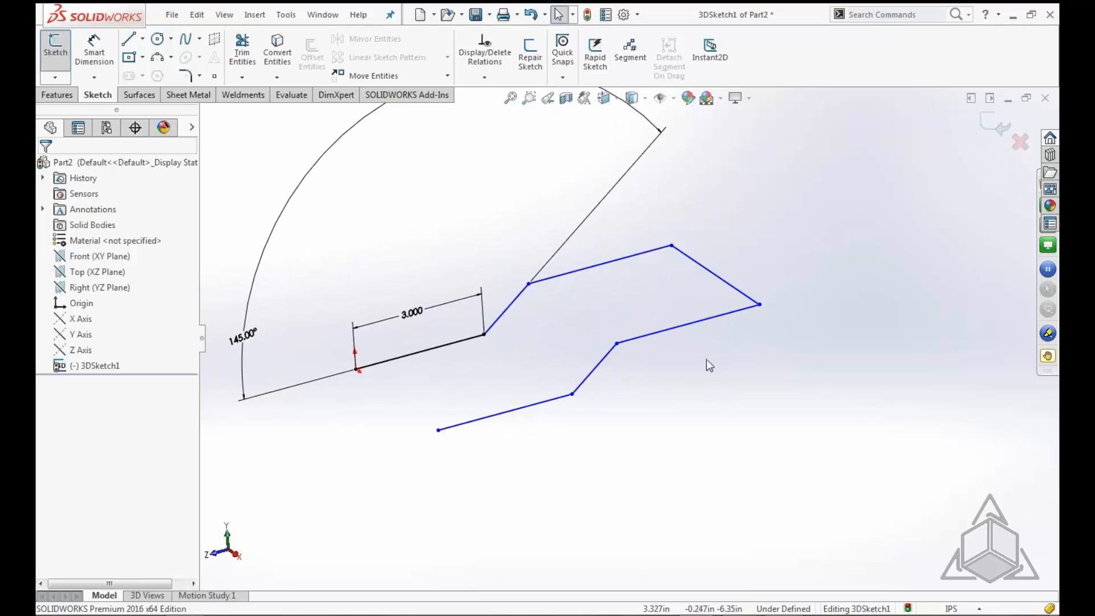
right_drag(714, 272, 718, 214)
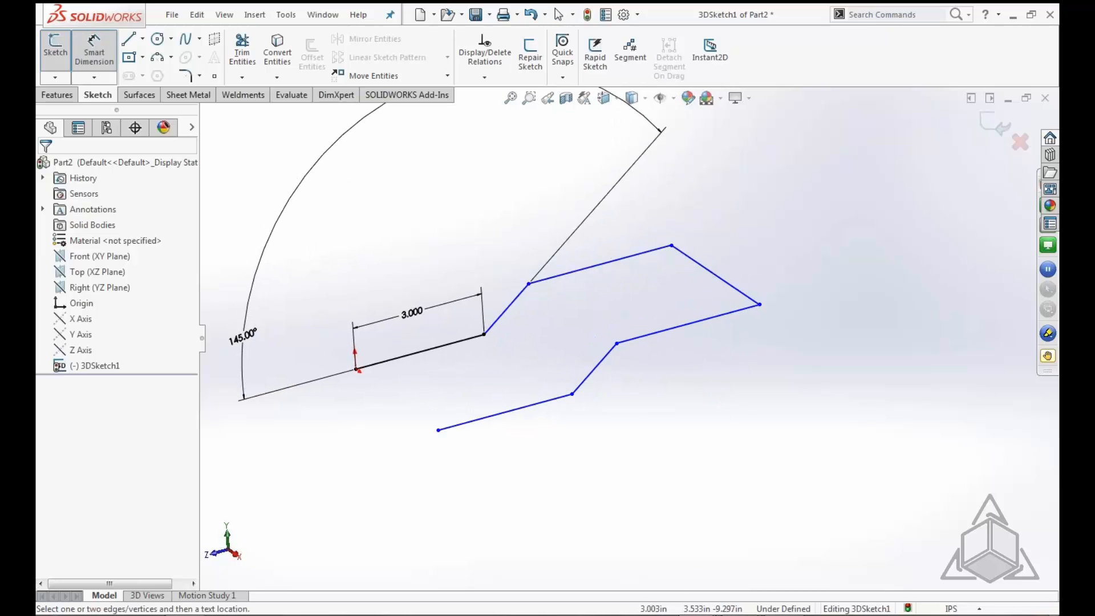
click(729, 284)
click(720, 221)
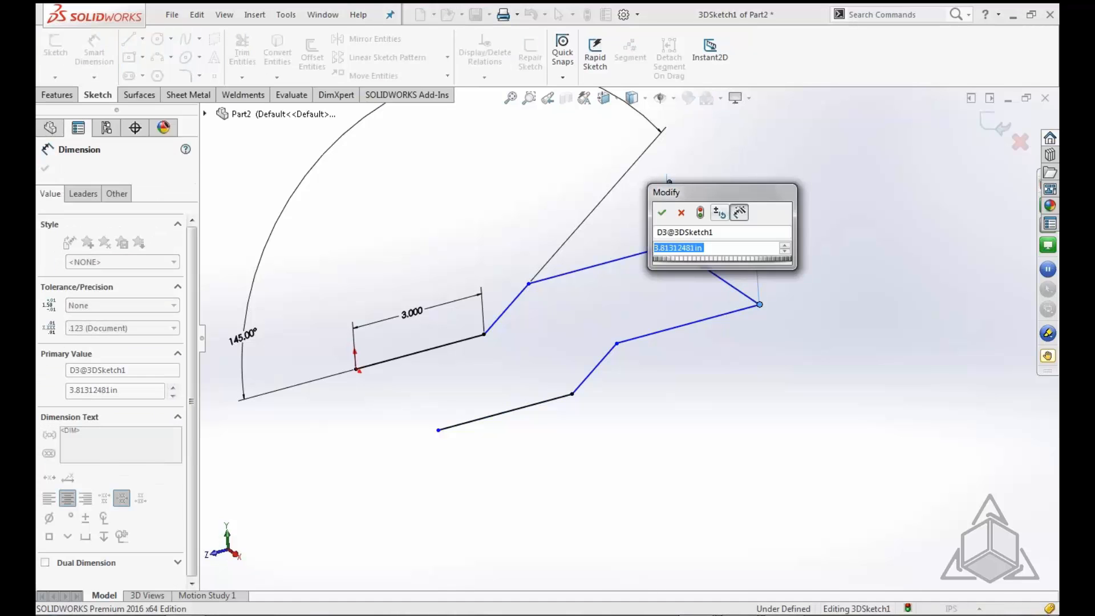
text(4)
key(Return)
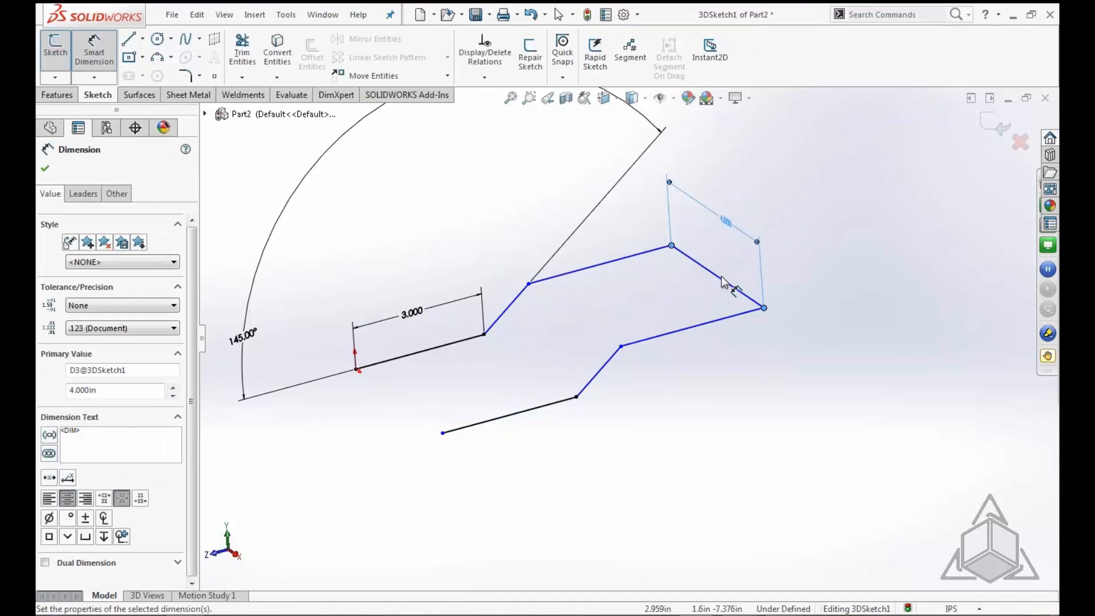
Dimension the distance between the chain's last line and the parallel return line above it as 4 in
click(502, 417)
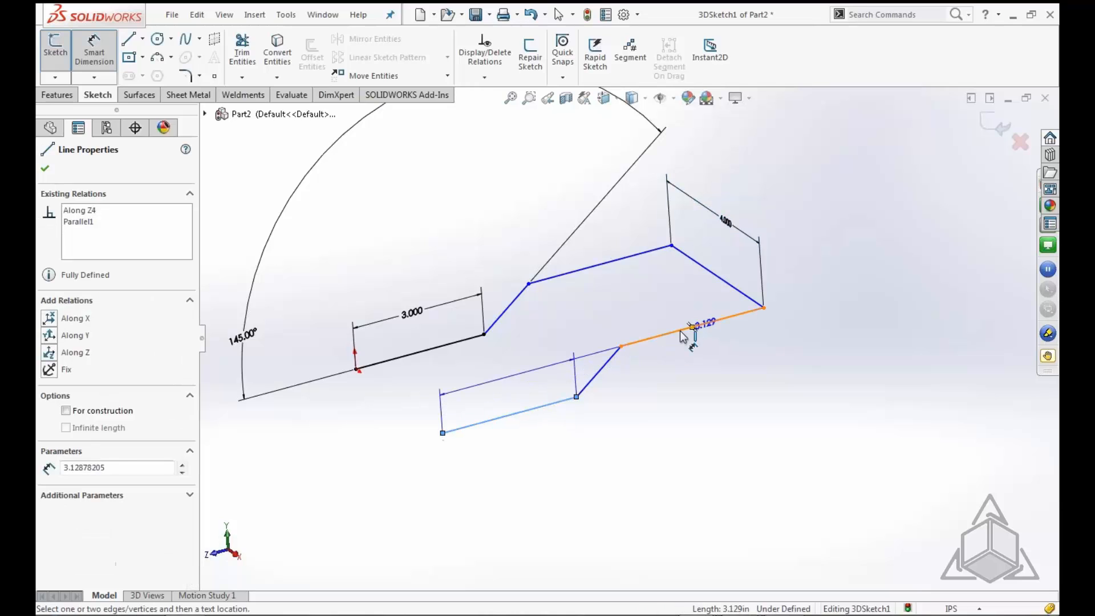
click(701, 325)
click(827, 320)
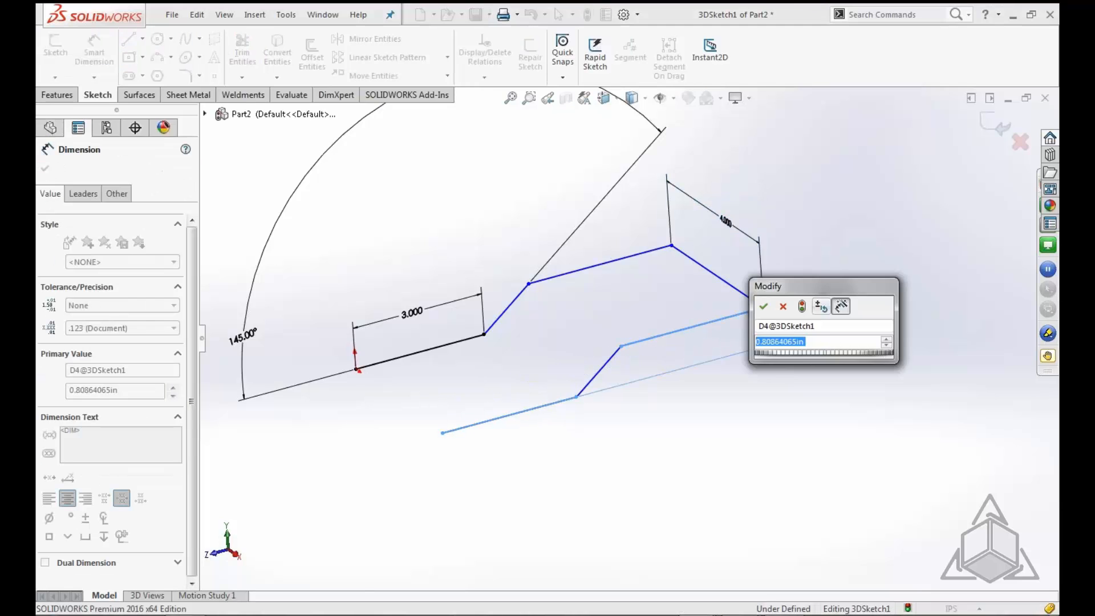
text(4)
key(Return)
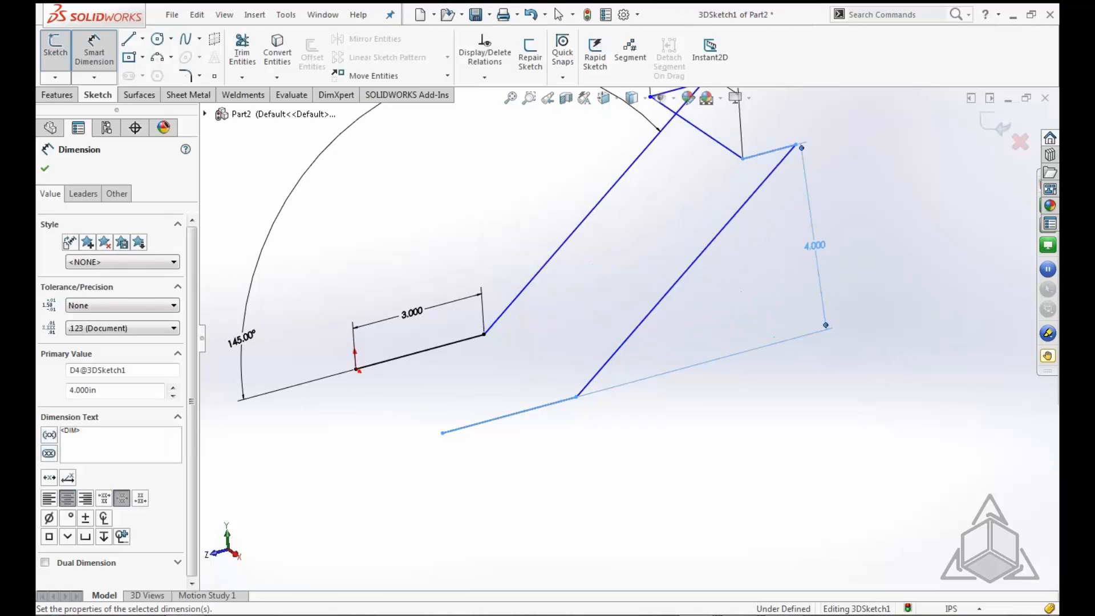
Leave the dimension command and undo the 4 in value of the distance between the last line and the return line
right_click(796, 265)
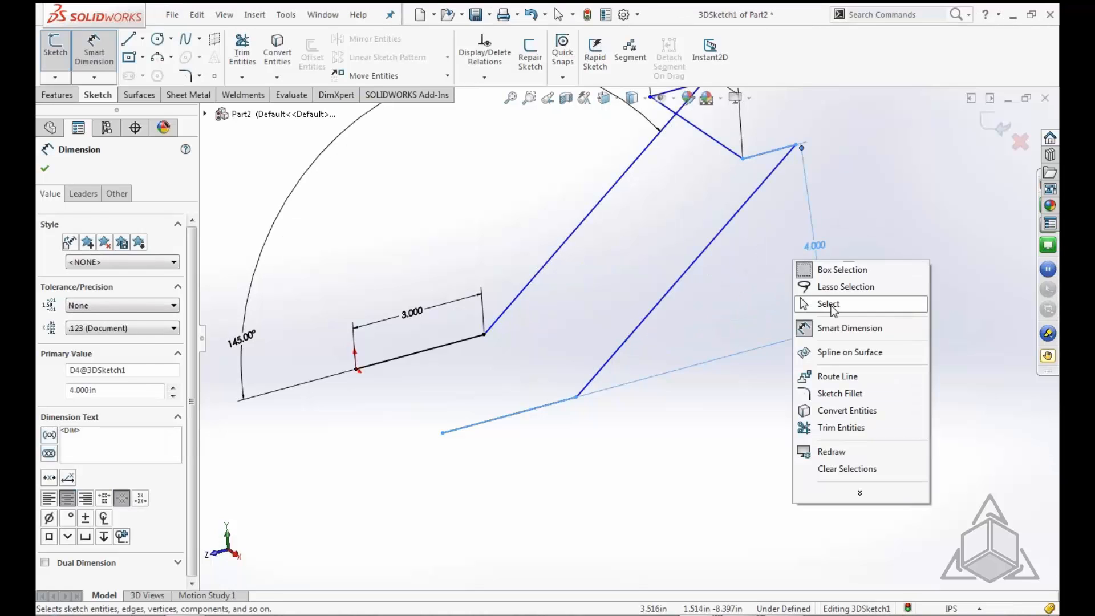
click(829, 304)
scroll(758, 312, up, 6)
scroll(736, 311, down, 7)
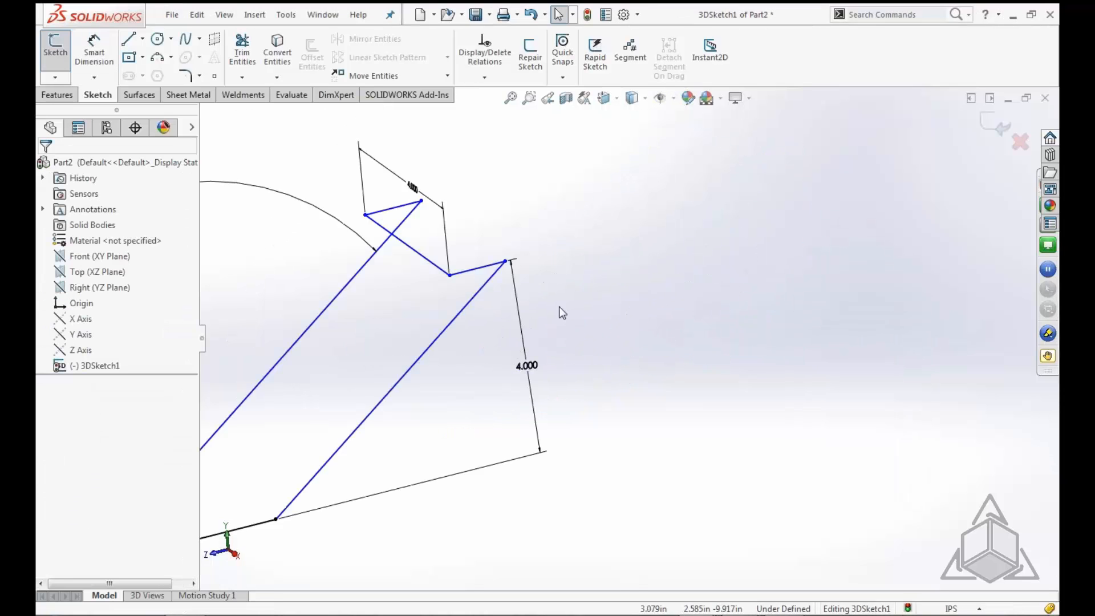
scroll(559, 306, up, 1)
click(530, 14)
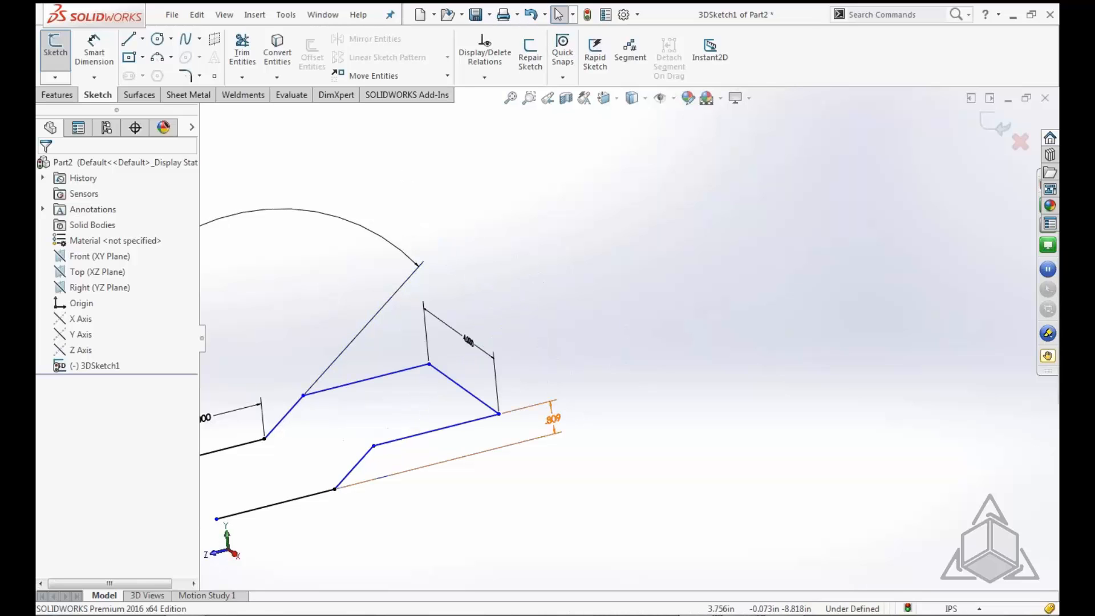
Set the distance between the chain's last line and the return line to 2 in
scroll(509, 453, down, 3)
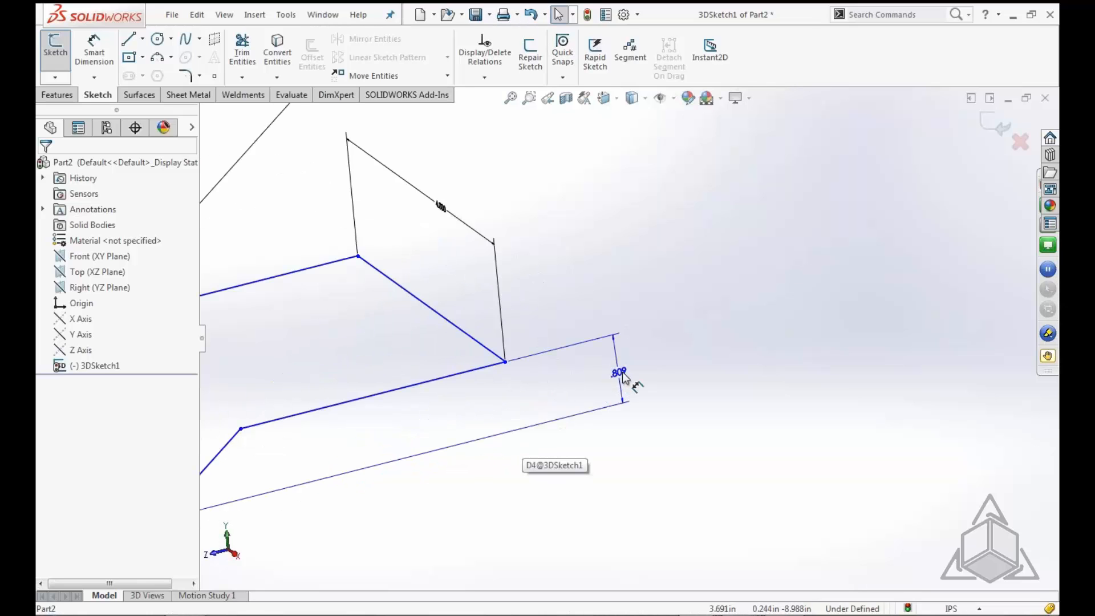
click(620, 374)
double_click(619, 373)
text(2)
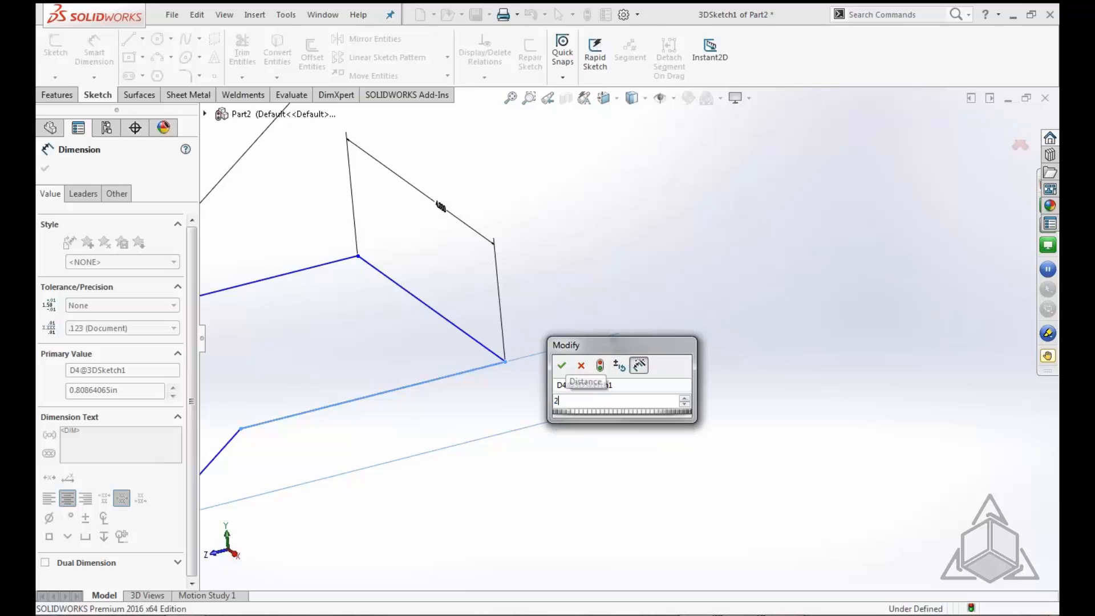
key(Return)
click(737, 296)
scroll(630, 337, up, 5)
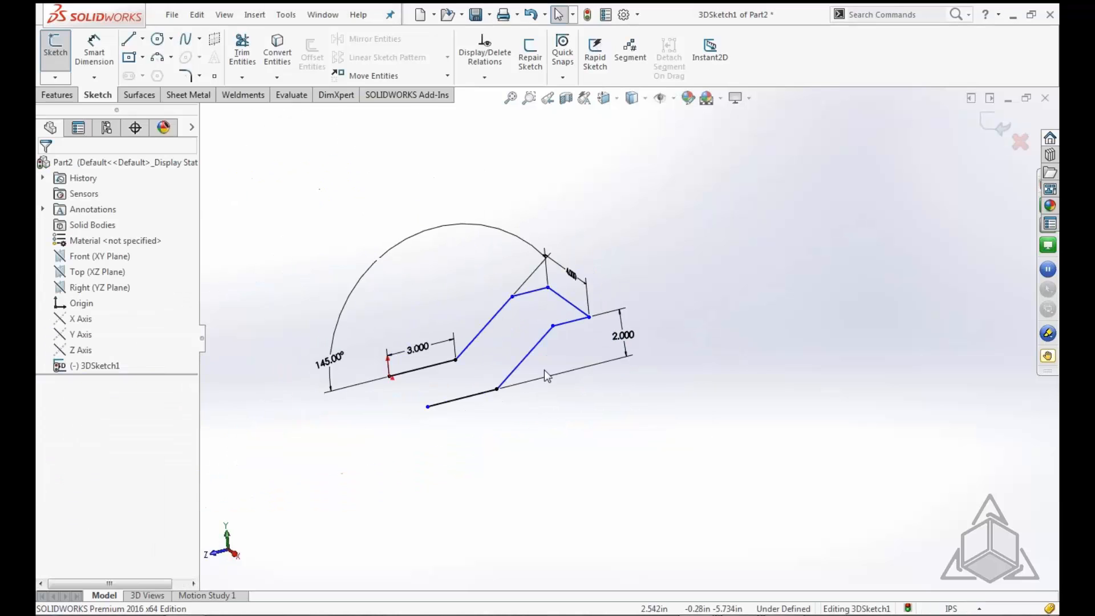
Drag the corner between the return line and the second sloping line to test the chain's remaining freedom
mouse_move(544, 371)
middle_down()
mouse_move(586, 357)
mouse_move(545, 326)
middle_up()
mouse_move(559, 324)
mouse_down()
mouse_move(528, 320)
mouse_move(577, 330)
mouse_move(545, 326)
mouse_up()
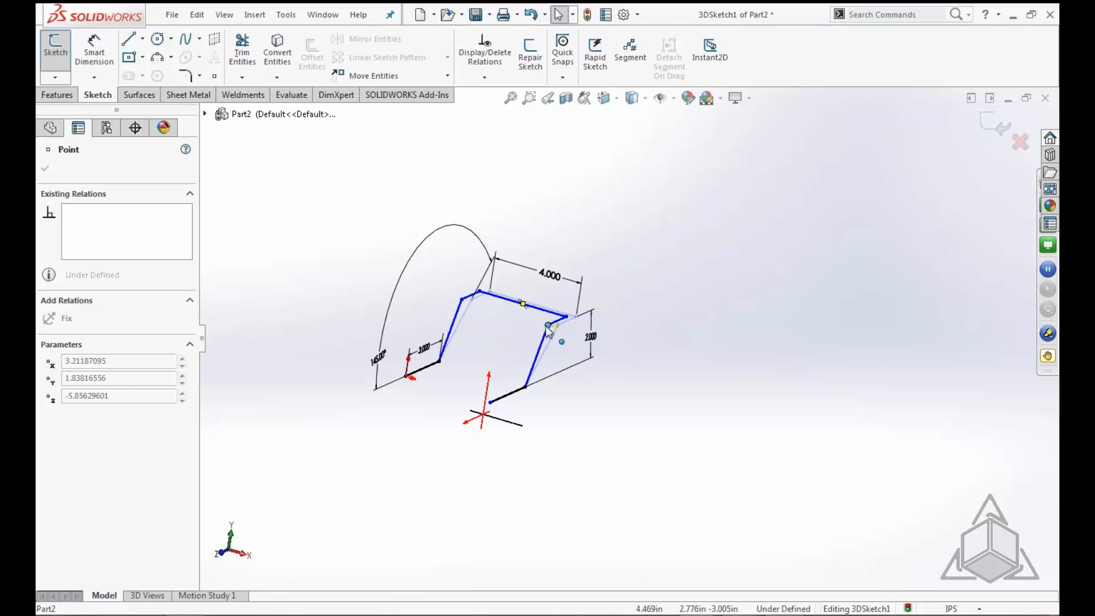
mouse_move(546, 326)
middle_down()
mouse_move(611, 411)
mouse_move(634, 418)
mouse_move(623, 413)
mouse_move(633, 420)
mouse_move(593, 441)
mouse_move(579, 411)
middle_up()
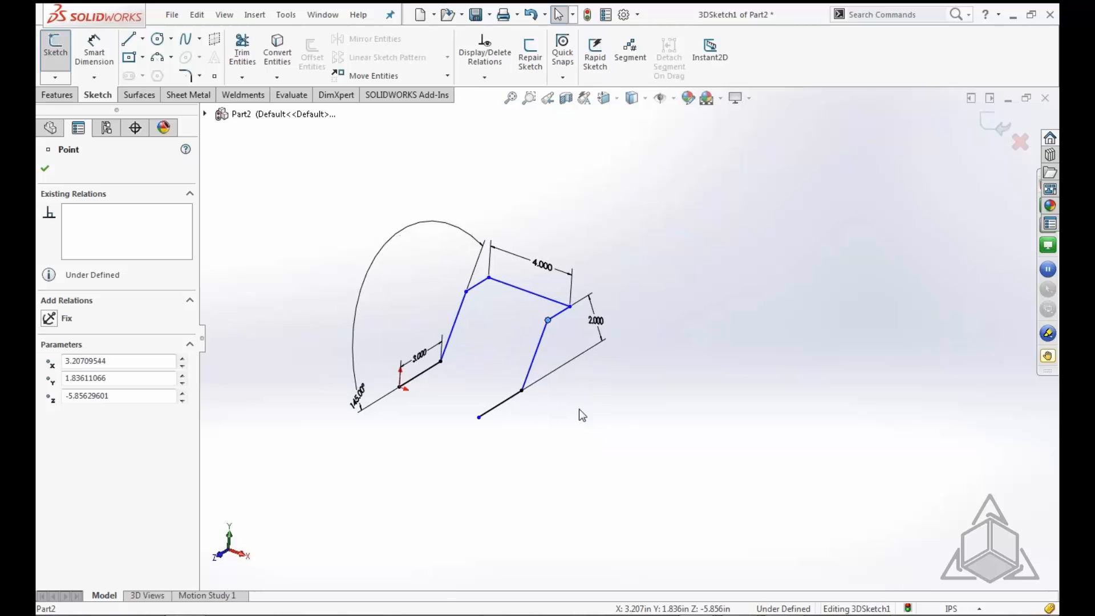
scroll(578, 406, down, 5)
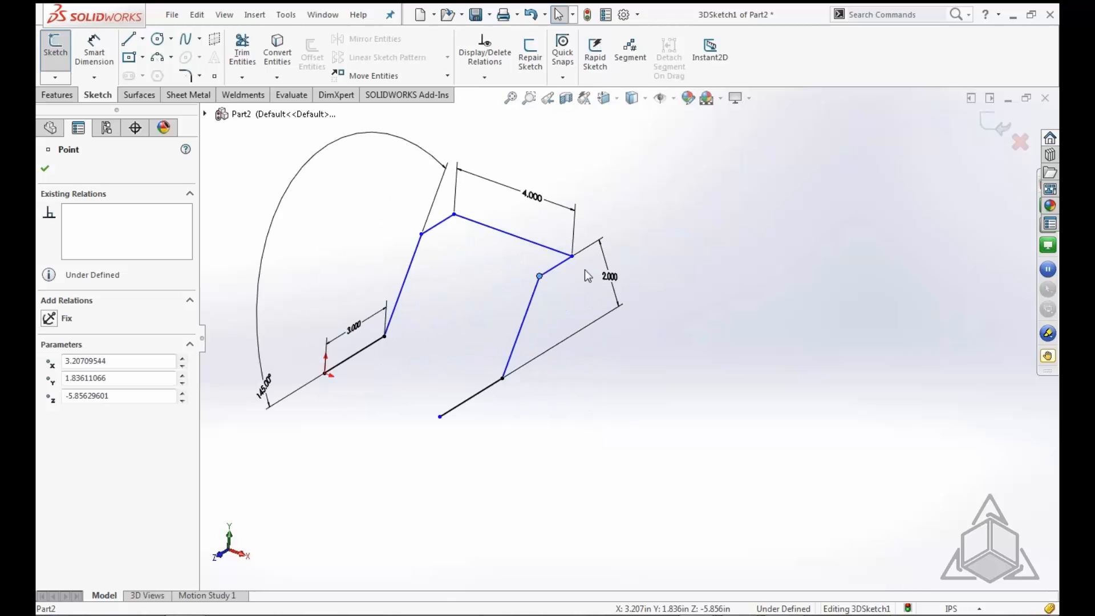
Draw a centerline about 1.9 in long straight down along Y from the outer corner of the return line
middle_drag(659, 372, 650, 372)
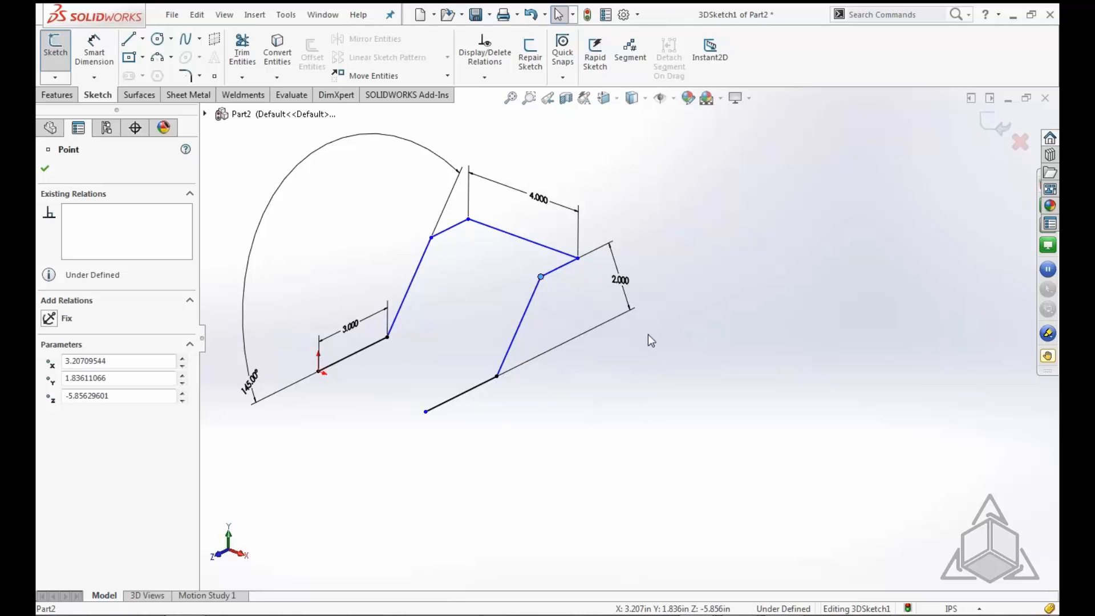
key(s)
click(697, 367)
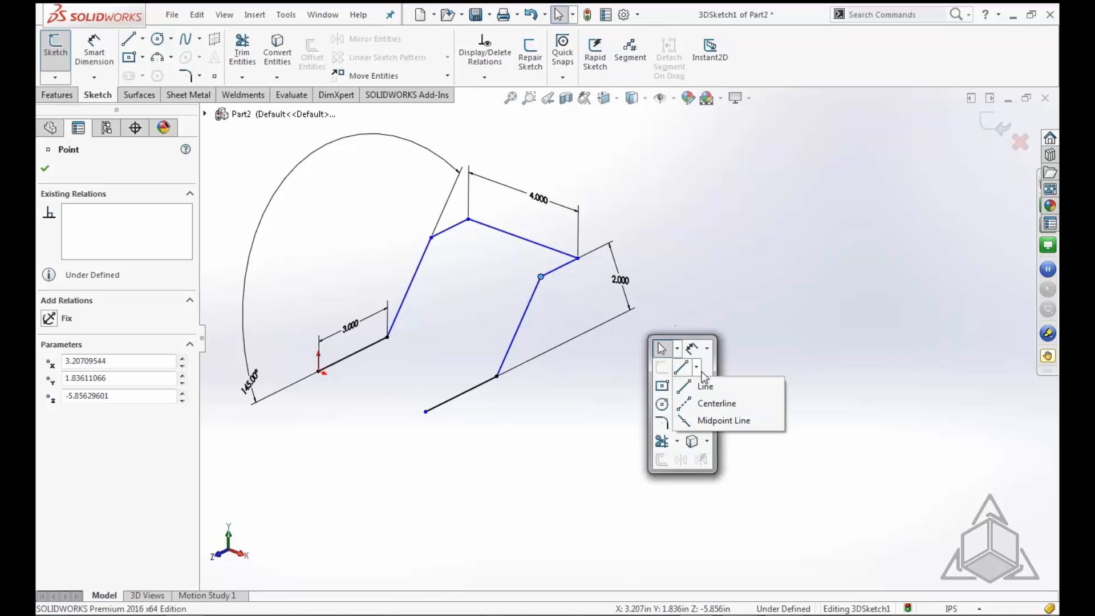
click(721, 404)
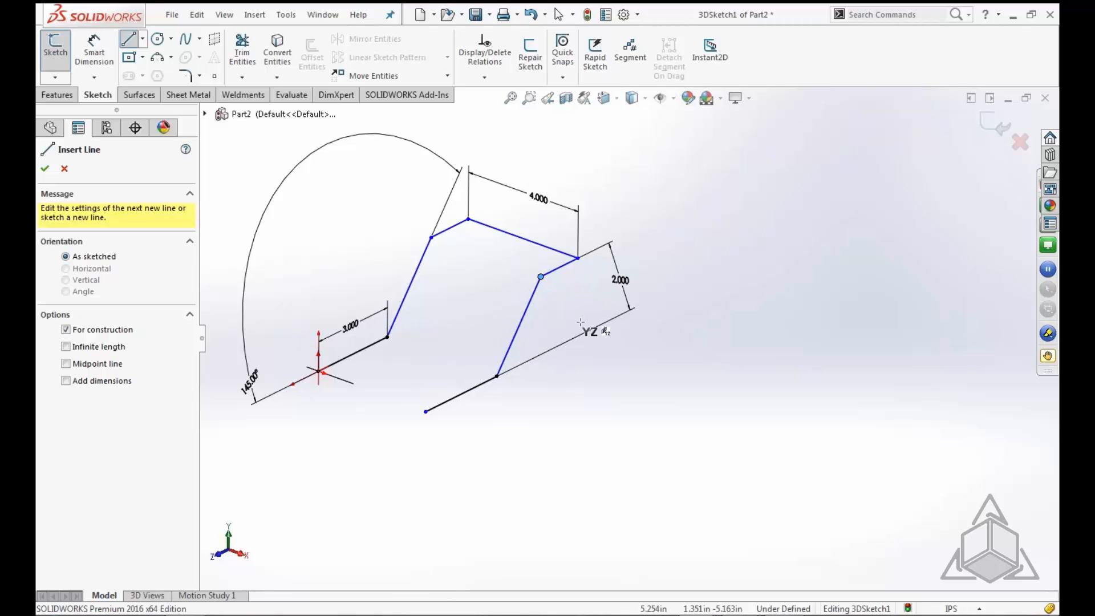
drag(577, 258, 577, 320)
key(Escape)
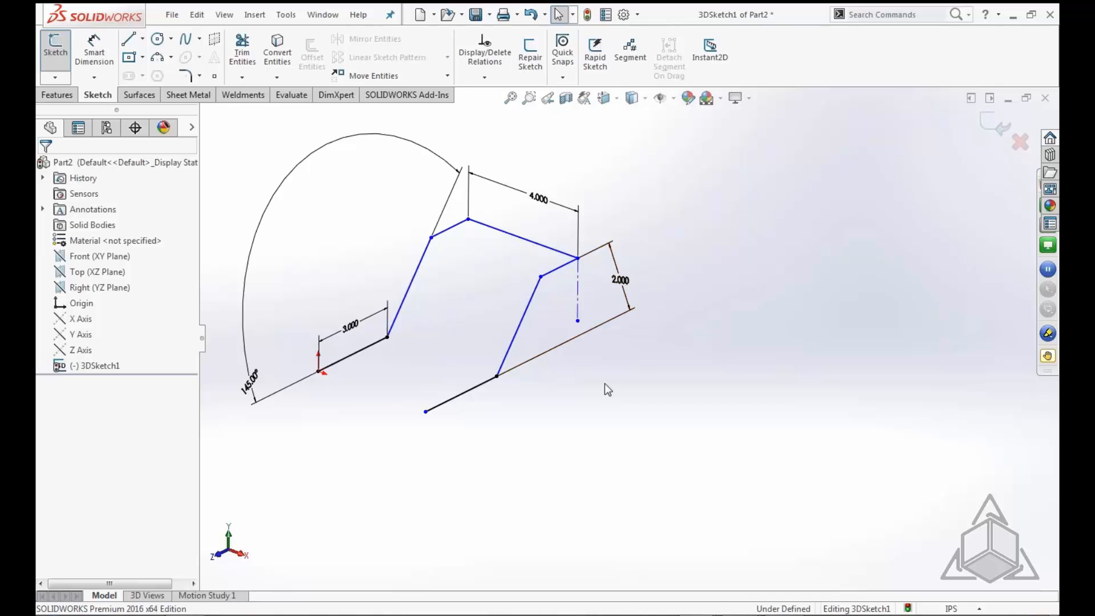
Add a coincident relation between the centerline's lower endpoint and the chain's last line
mouse_move(606, 386)
middle_down()
mouse_move(656, 345)
mouse_move(581, 349)
middle_up()
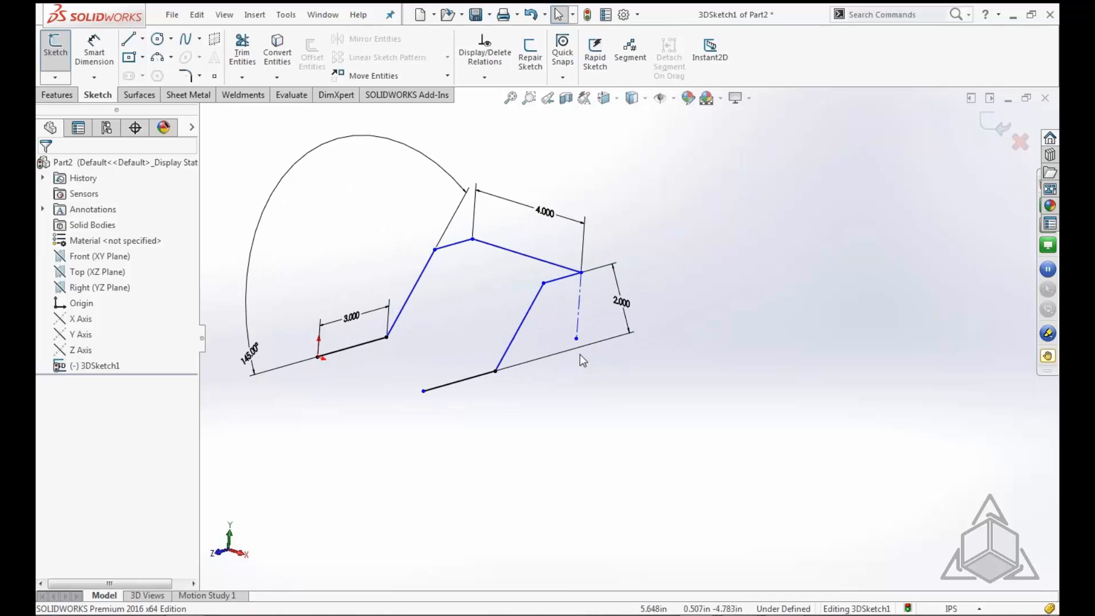
click(577, 339)
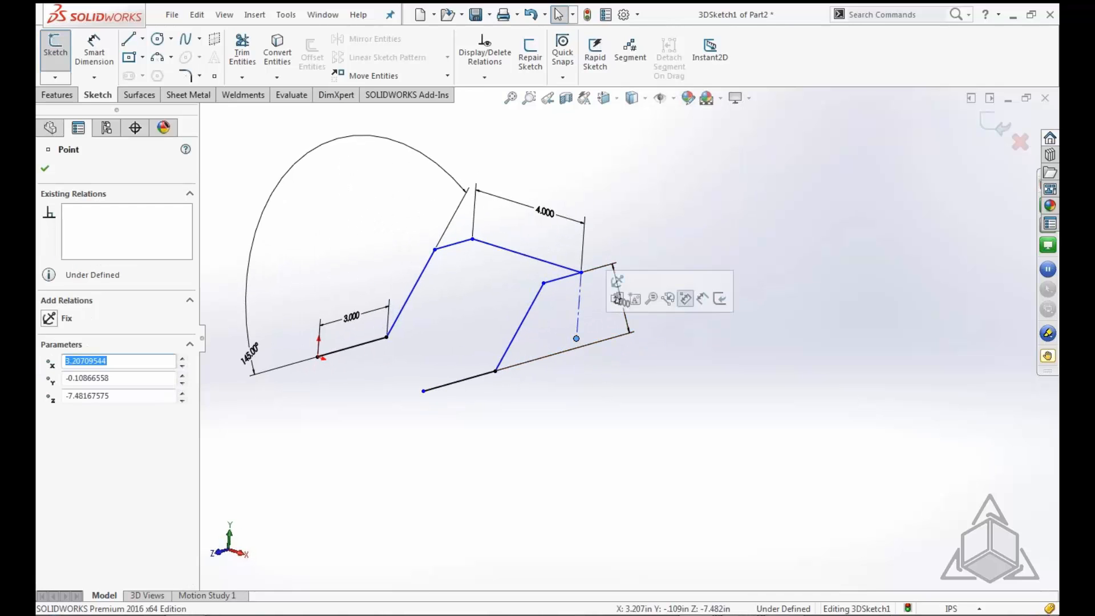
ctrl+click(480, 377)
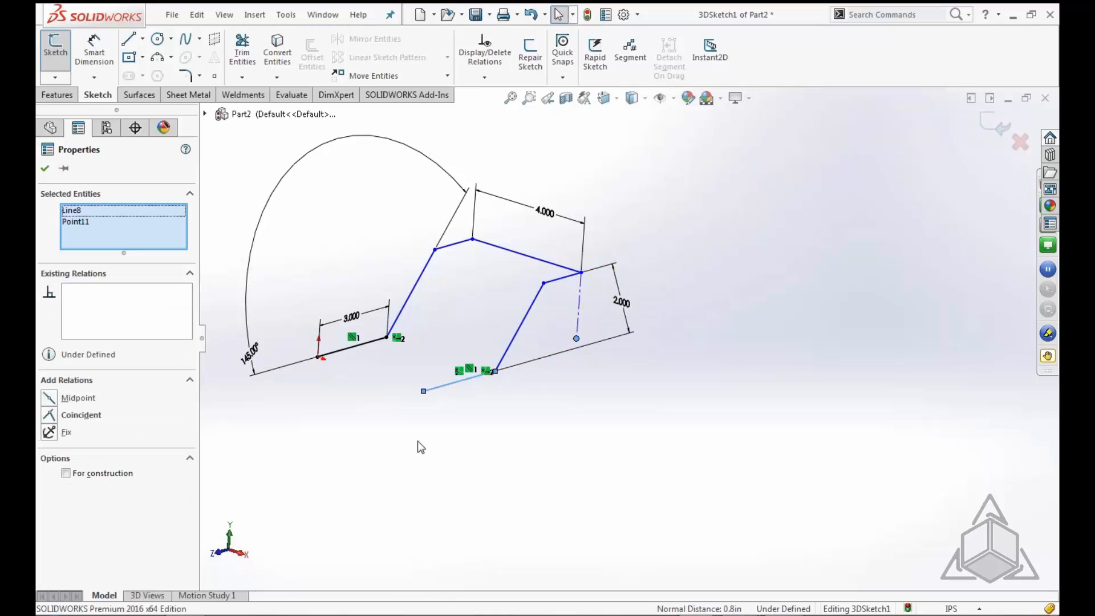
click(50, 414)
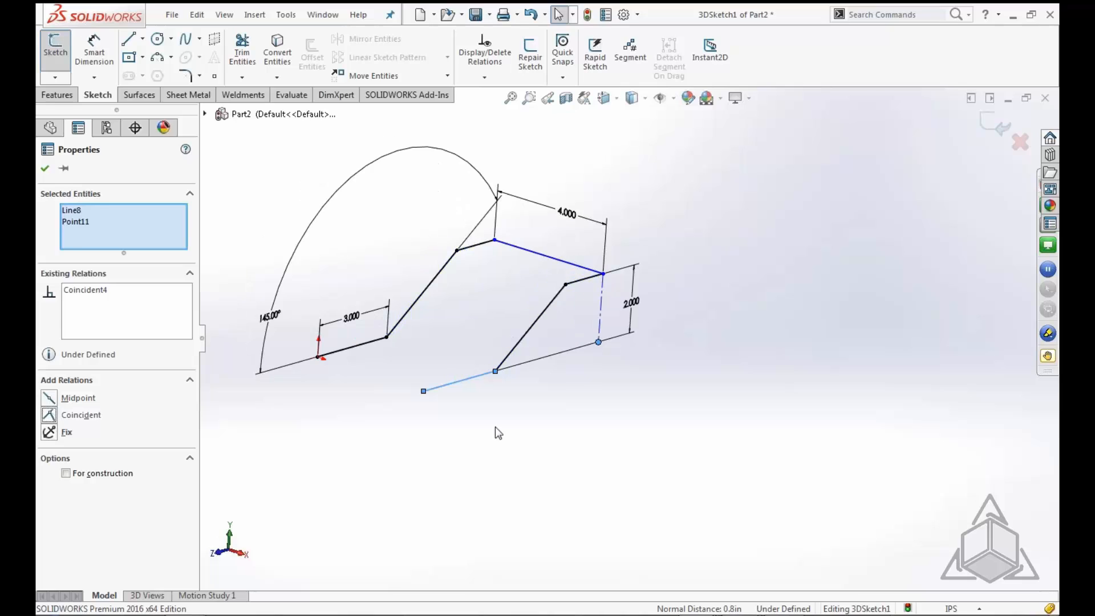
click(600, 414)
Drag the corner where the 4 in connecting line meets the return line to test its remaining freedom
middle_drag(601, 415, 665, 420)
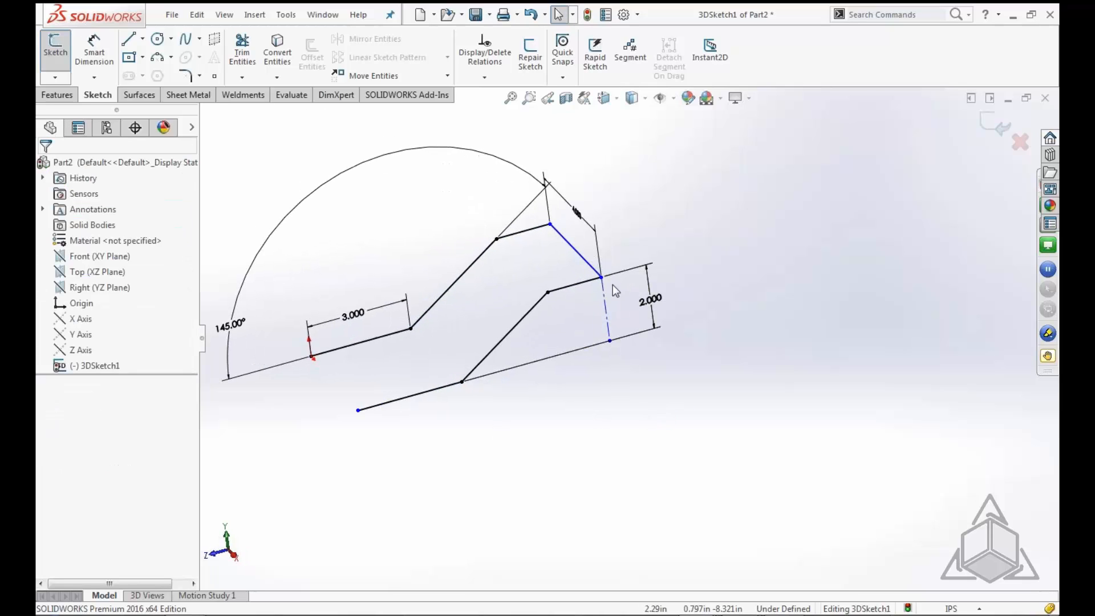
mouse_move(601, 277)
mouse_down()
mouse_move(688, 254)
mouse_move(645, 271)
mouse_move(691, 265)
mouse_up()
middle_drag(760, 348, 799, 326)
scroll(799, 319, down, 1)
right_drag(799, 318, 796, 257)
click(501, 201)
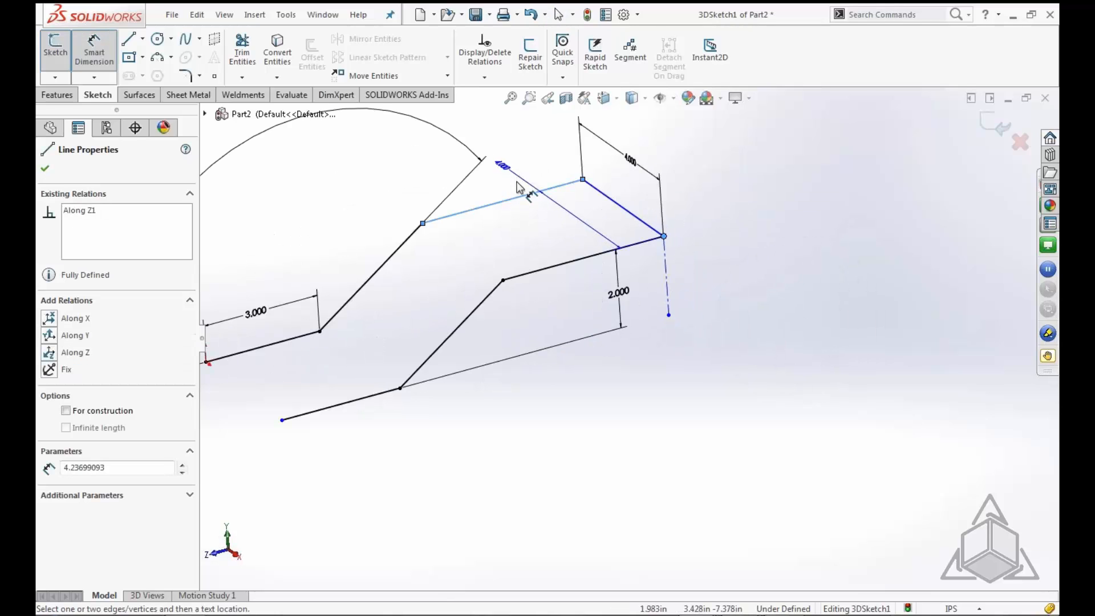
key(Escape)
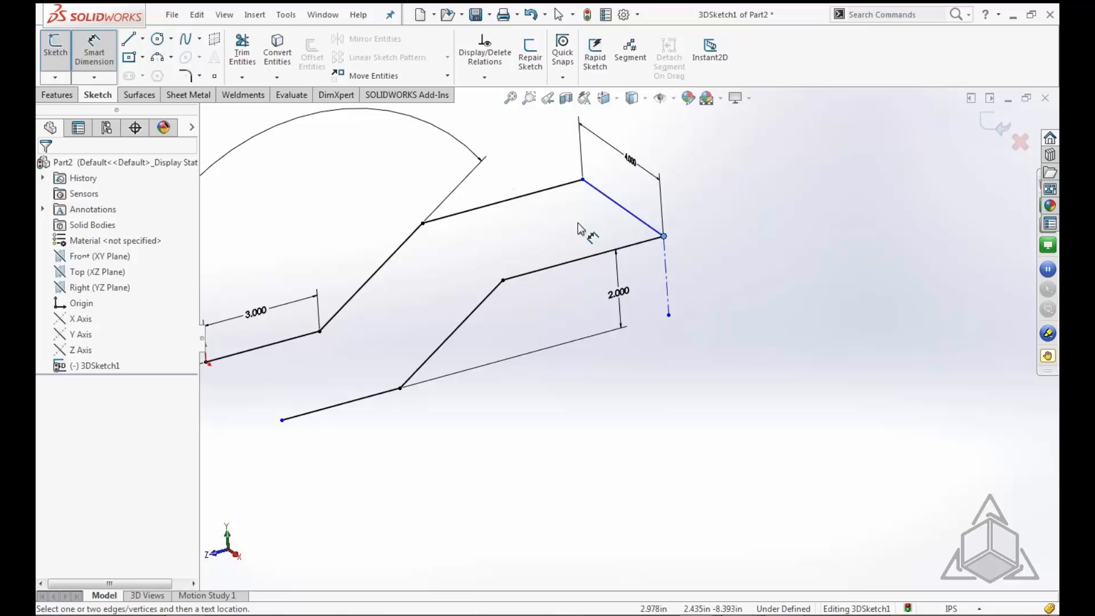
click(632, 249)
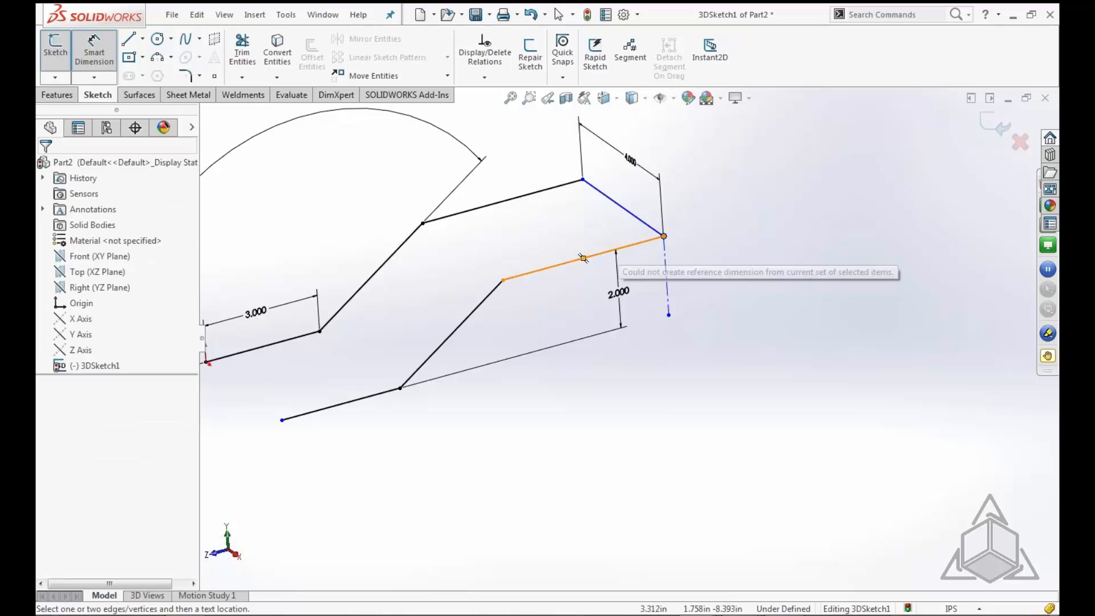
click(513, 199)
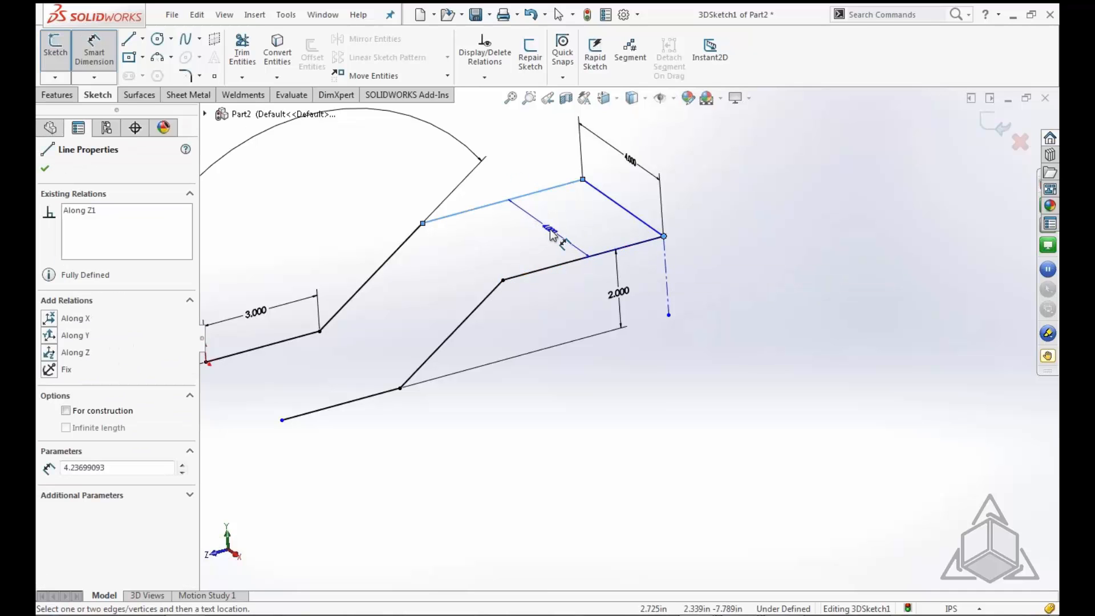
key(Escape)
key(Escape)
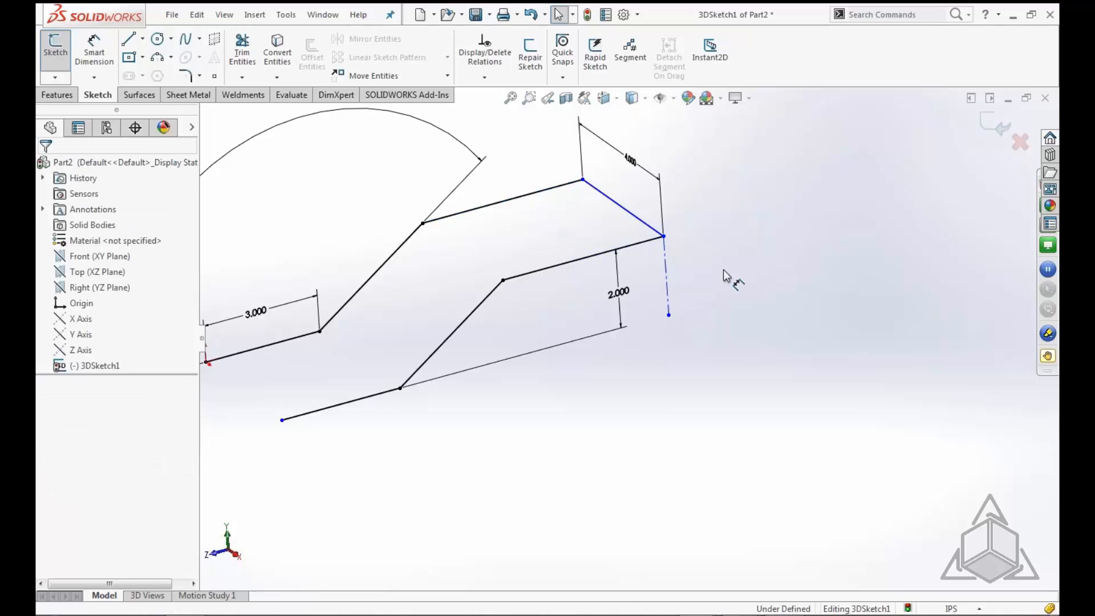
Dimension the upper Z-direction line between the first sloping line and the 4 in connecting line to 4 in
middle_drag(733, 286, 747, 282)
right_drag(780, 290, 780, 239)
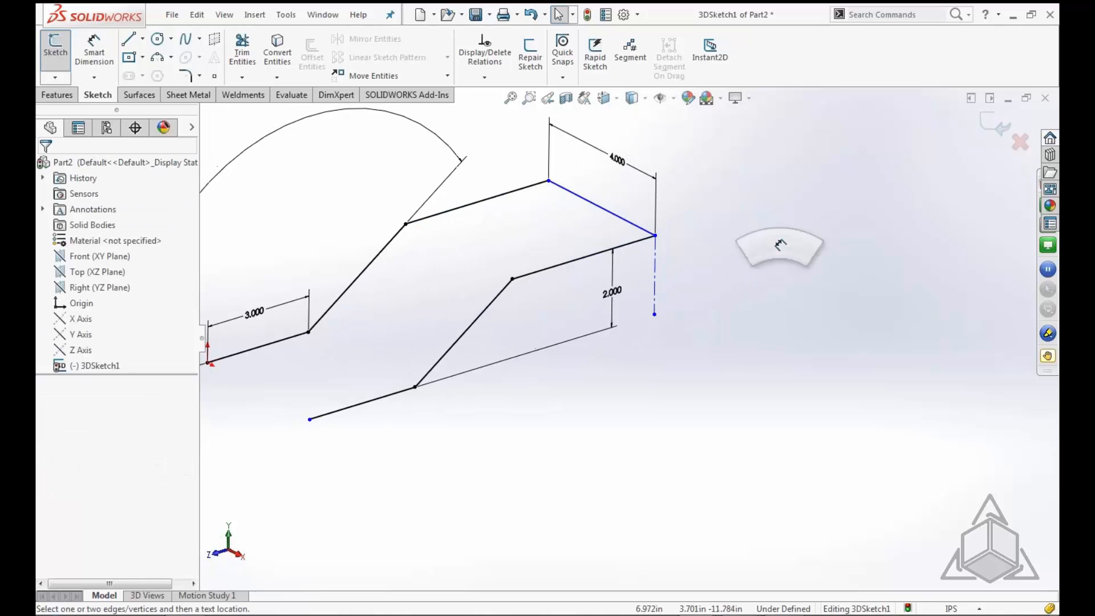
click(516, 193)
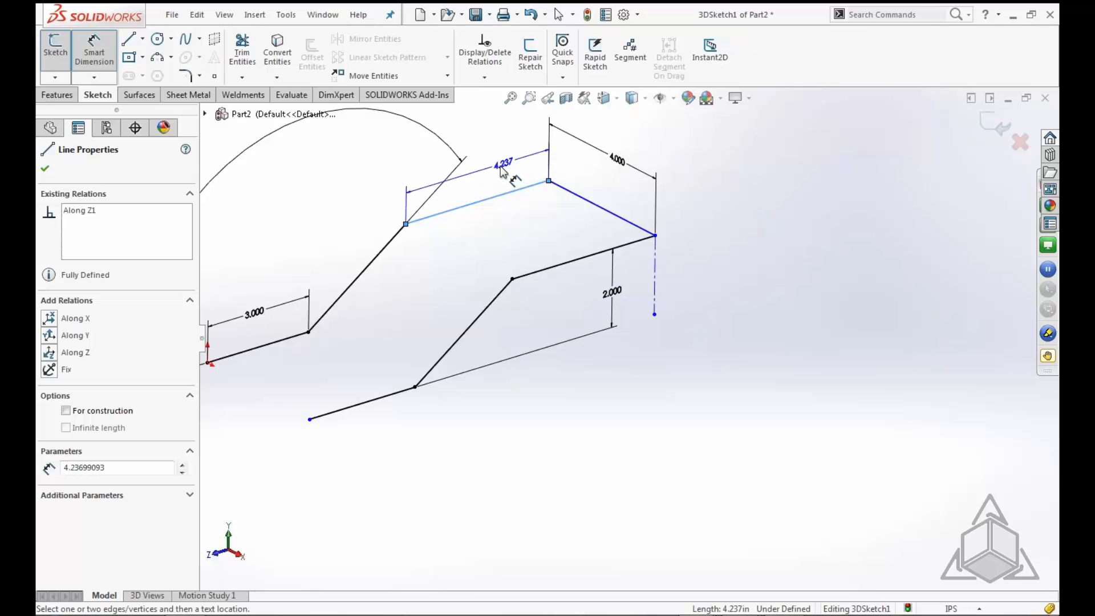
click(496, 168)
text(4.000in)
key(Return)
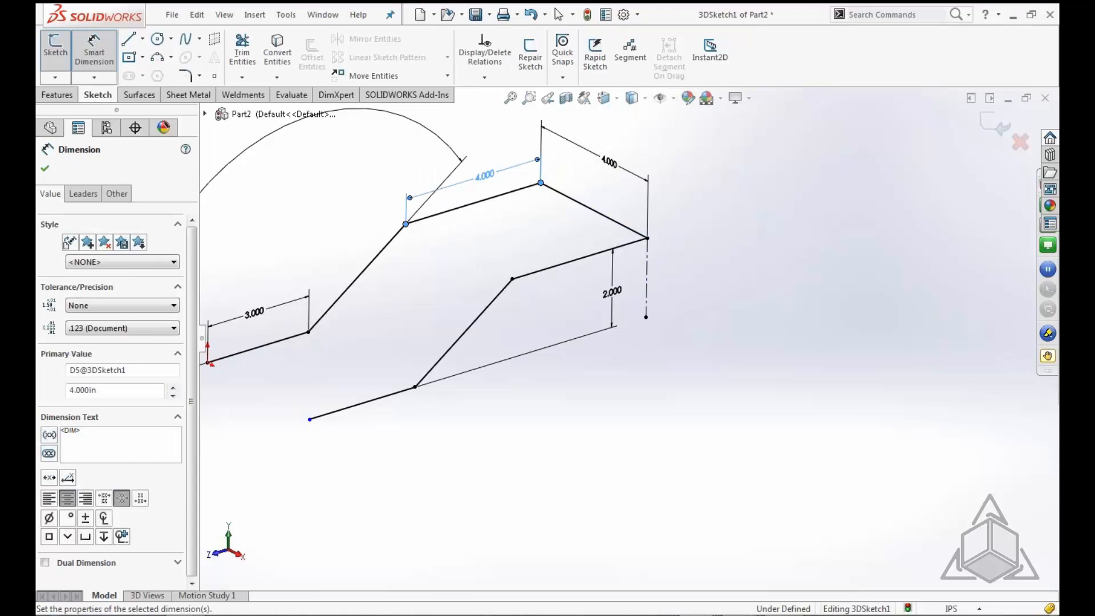
click(801, 334)
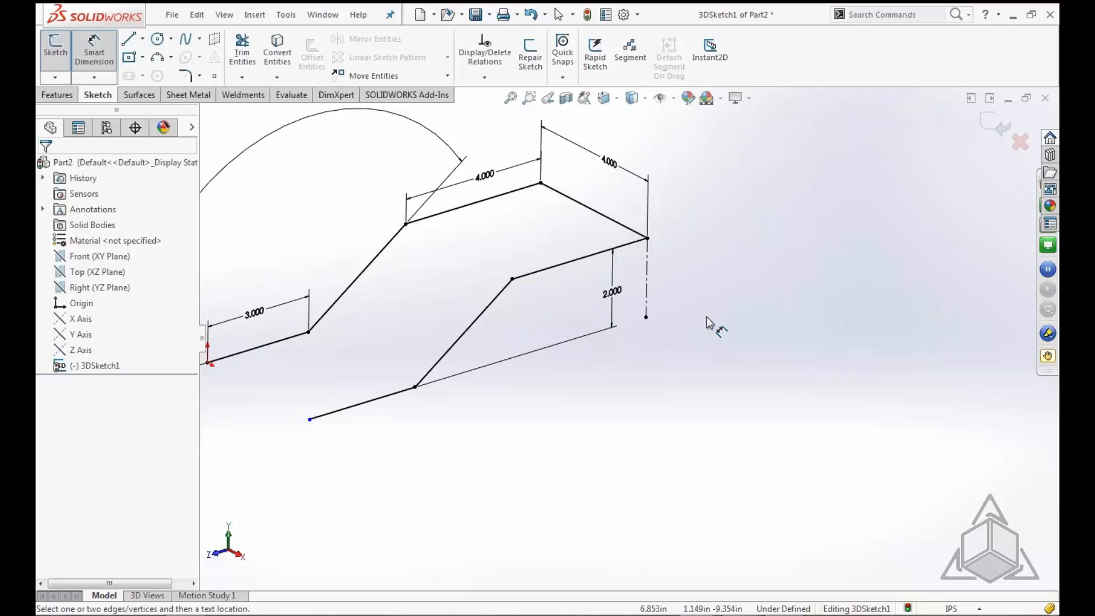
scroll(672, 329, up, 2)
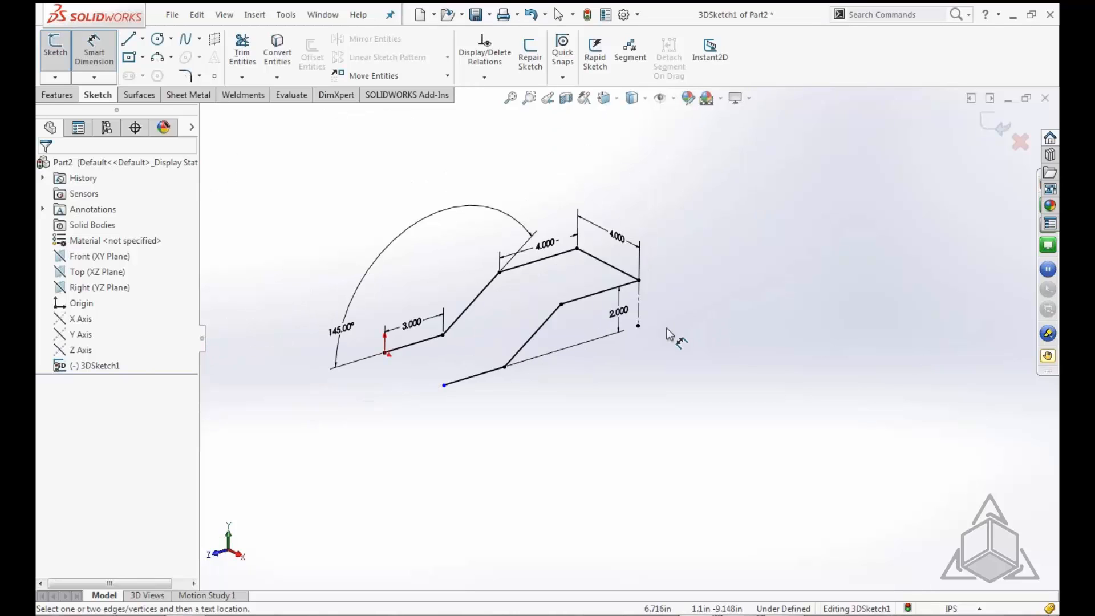
scroll(468, 336, down, 1)
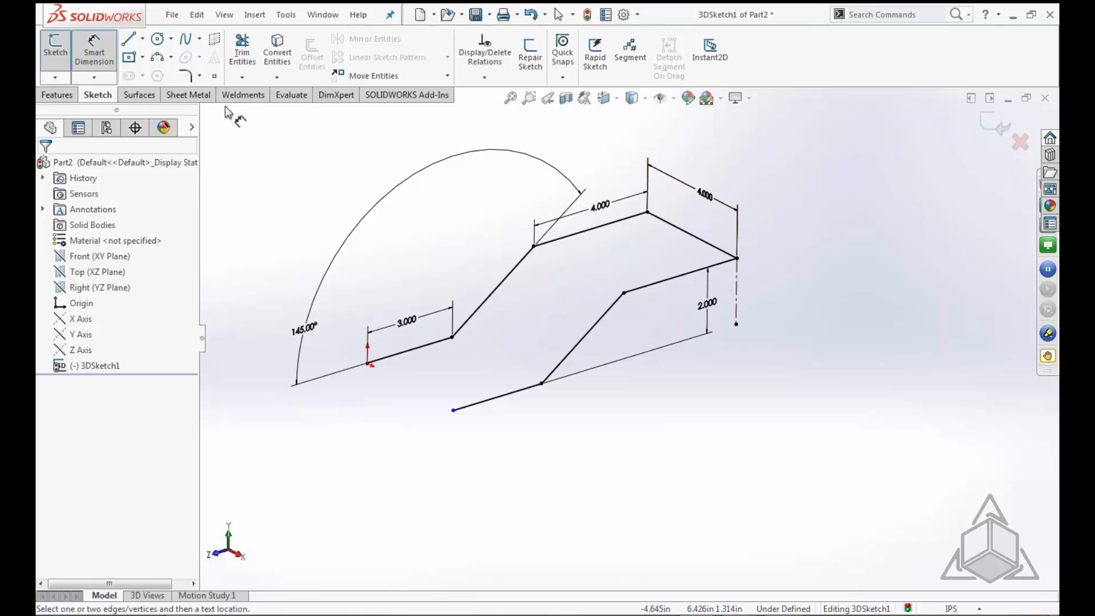
Create a new part from the prt_in document template
click(171, 14)
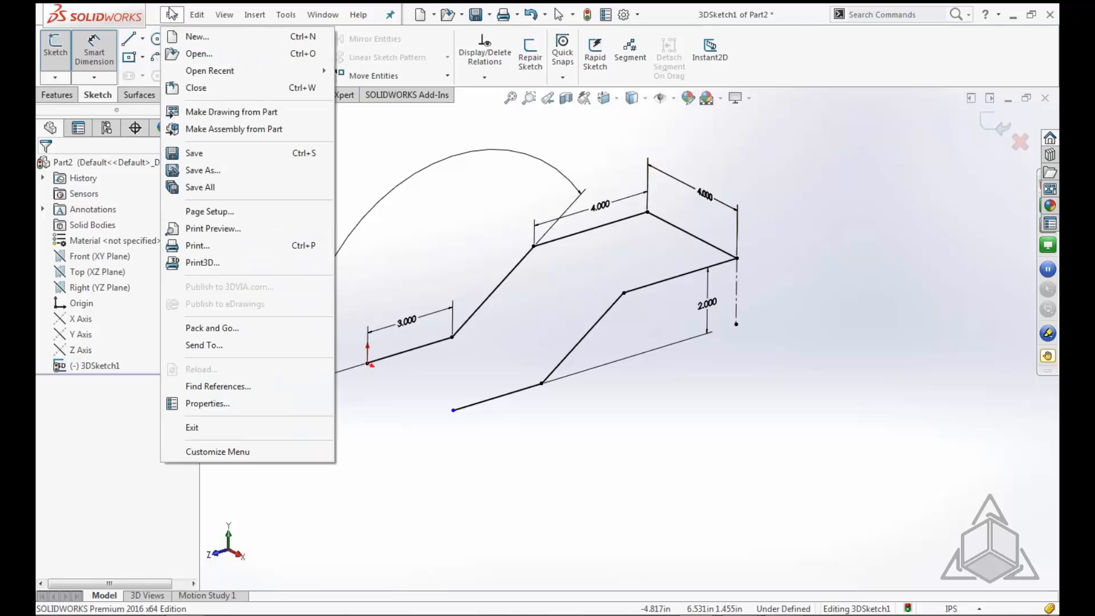
click(183, 38)
click(252, 137)
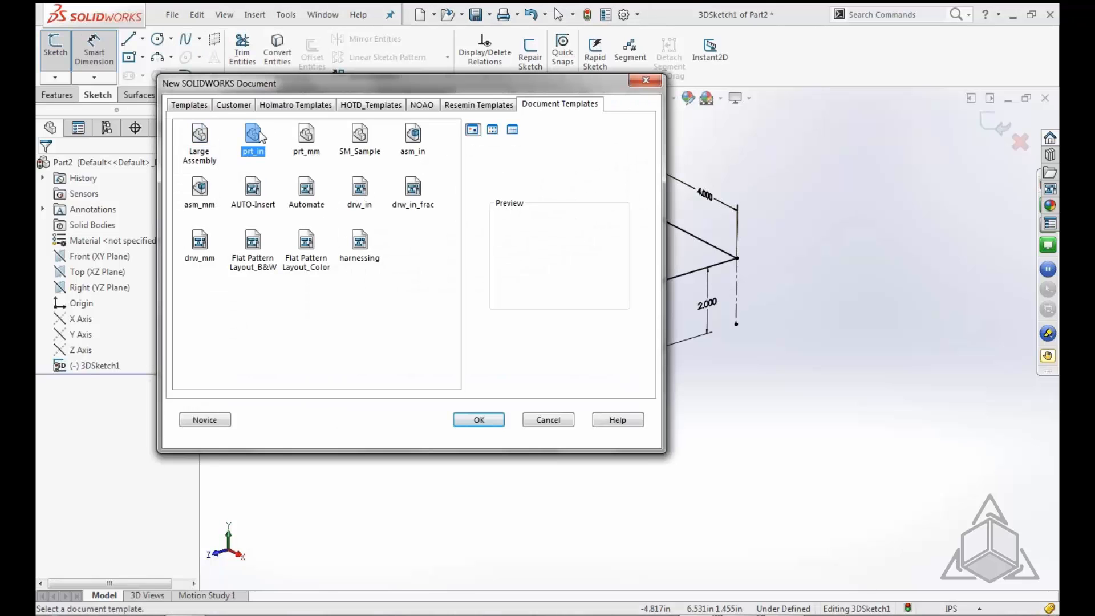
click(491, 421)
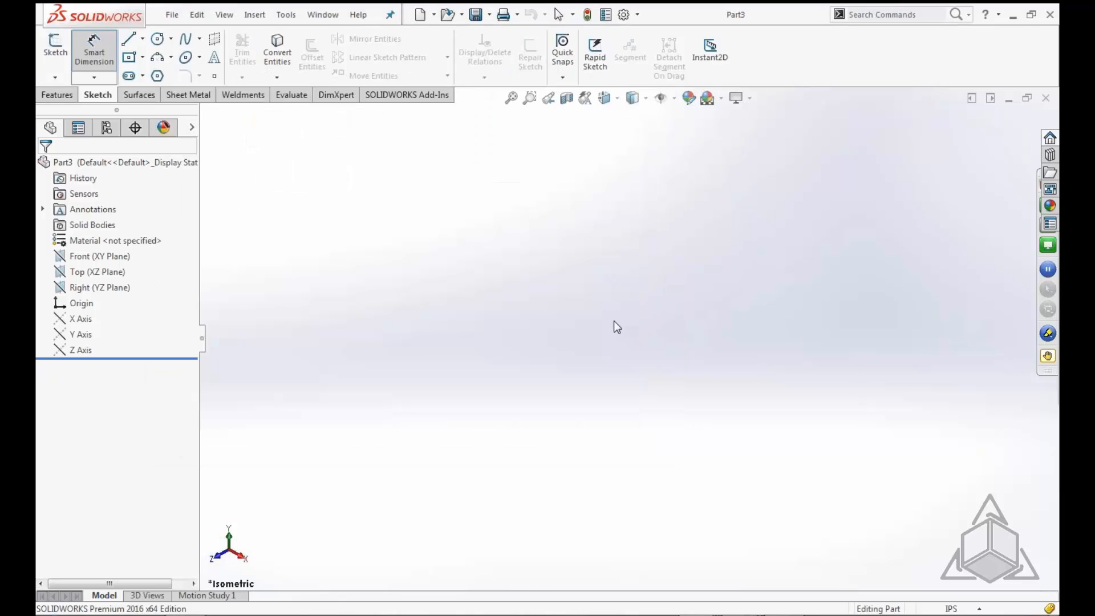
In a new 3D sketch, draw a line about 2.5 in long from the origin along negative Z in the YZ plane
click(55, 77)
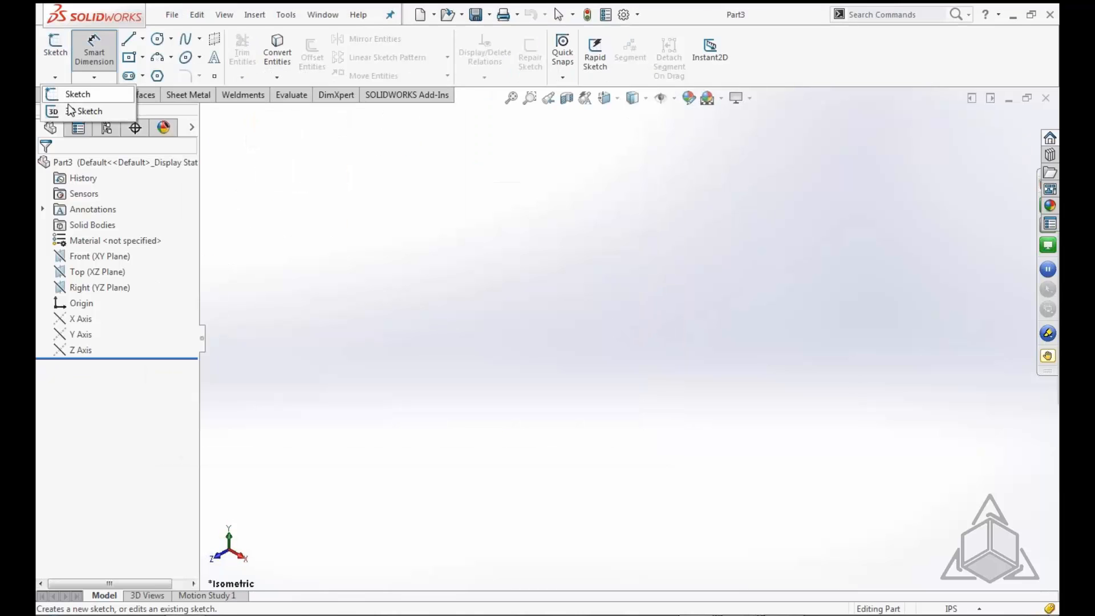
click(79, 109)
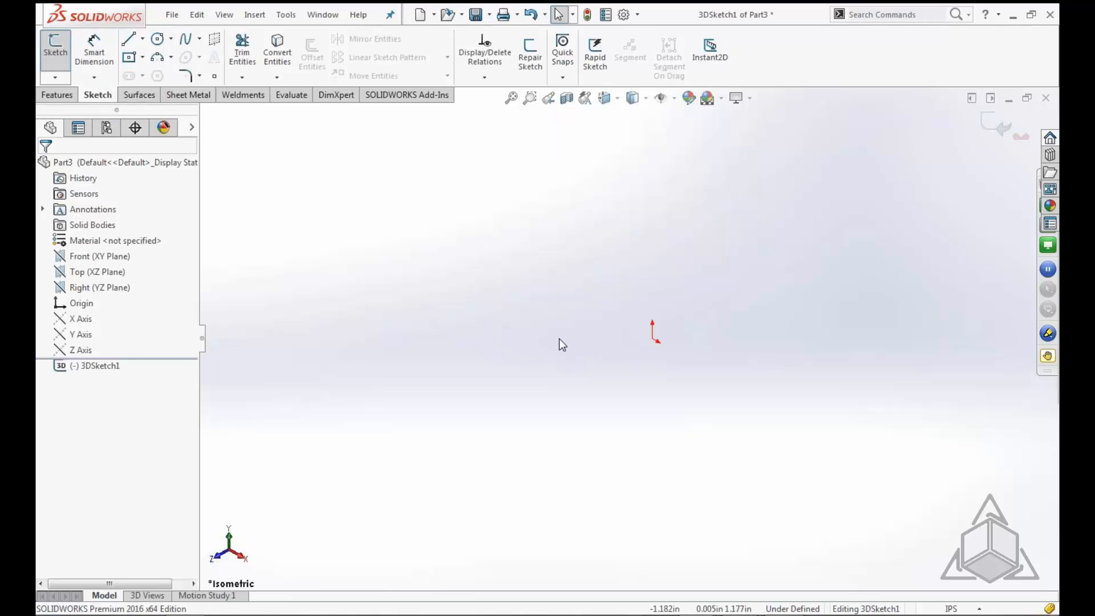
click(133, 42)
click(653, 339)
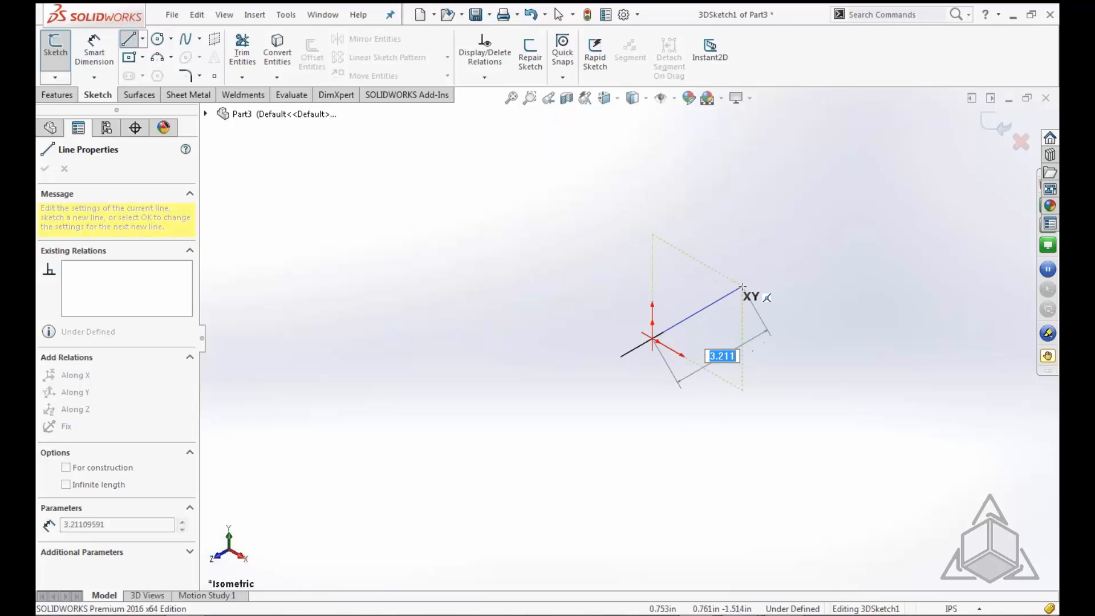
key(Tab)
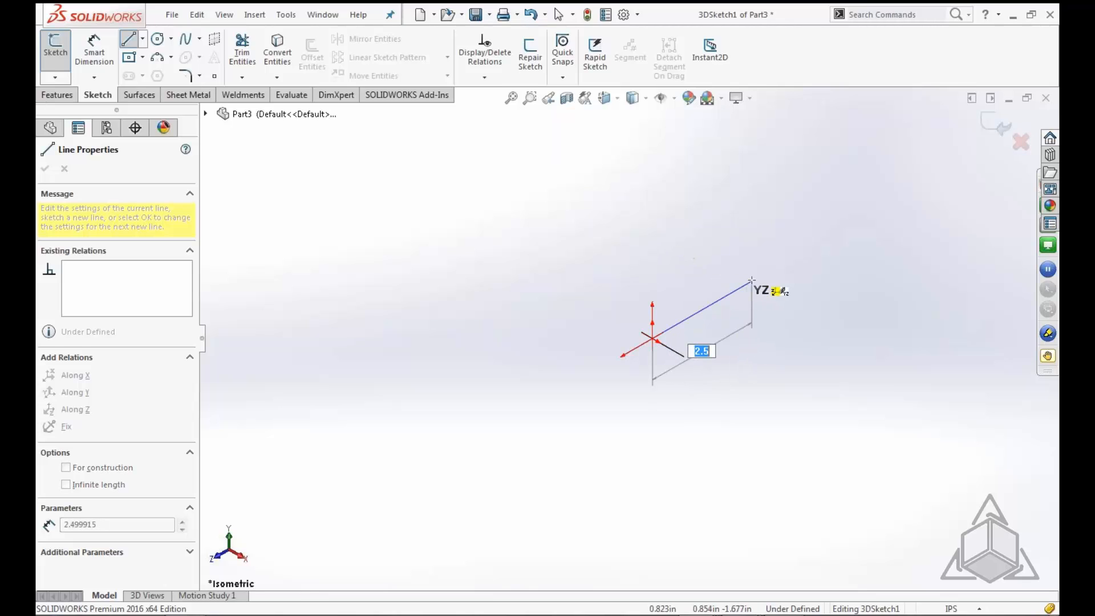
double_click(752, 281)
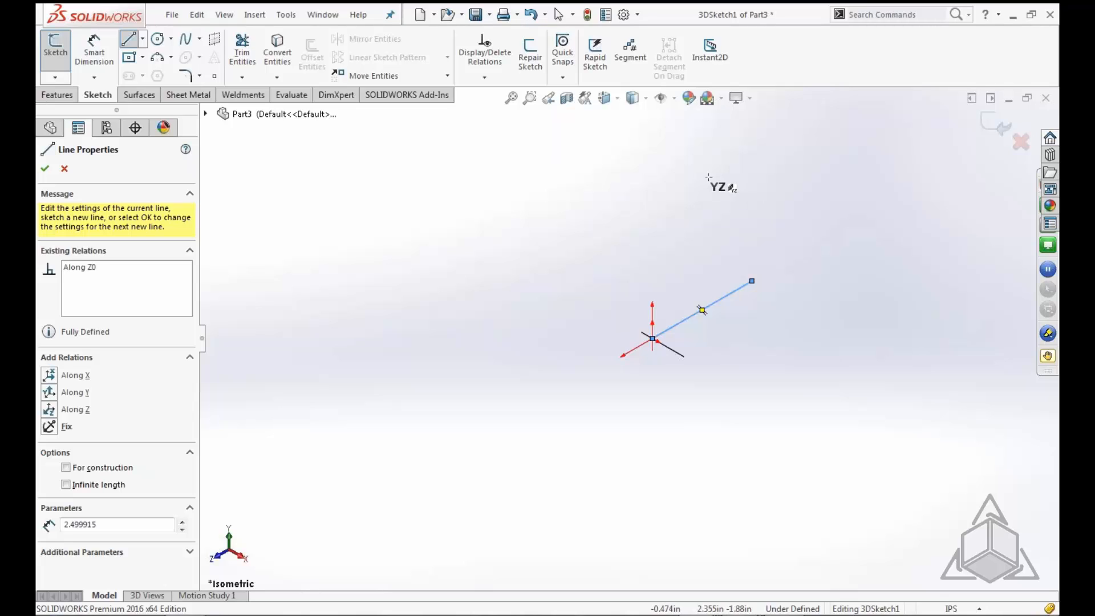
Split the graphics area into a Four View layout and fit the sketched line within the Trimetric view
click(360, 15)
mouse_move(333, 21)
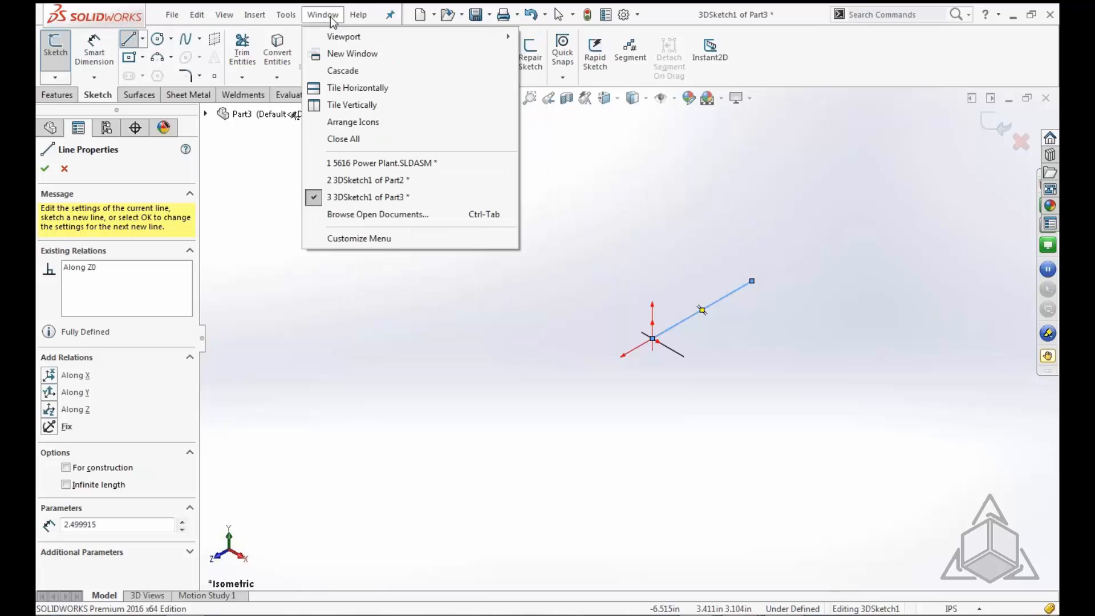
mouse_move(334, 42)
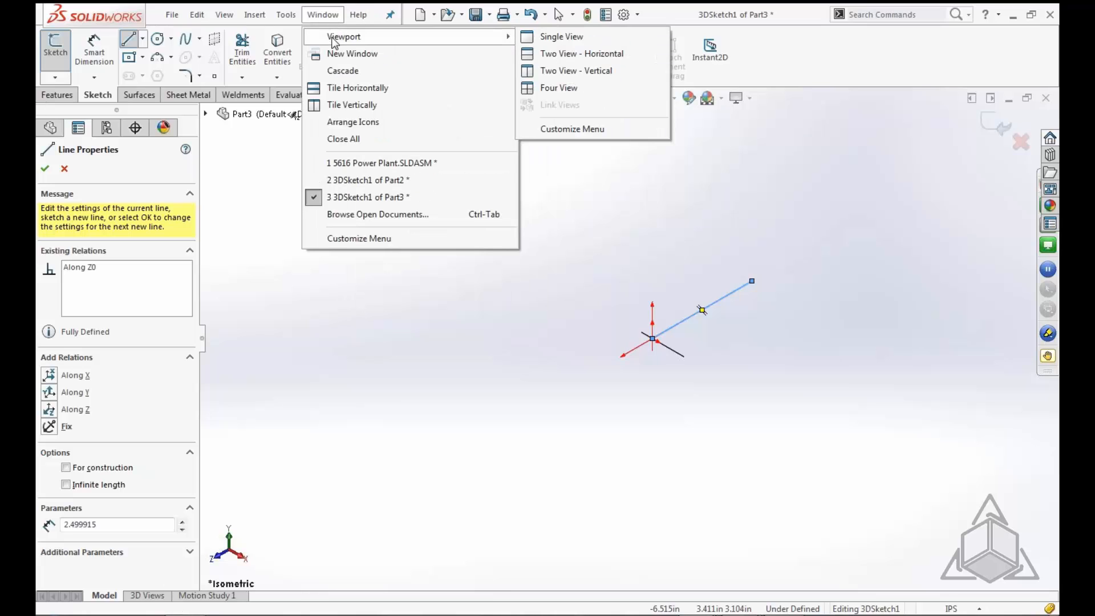
click(580, 93)
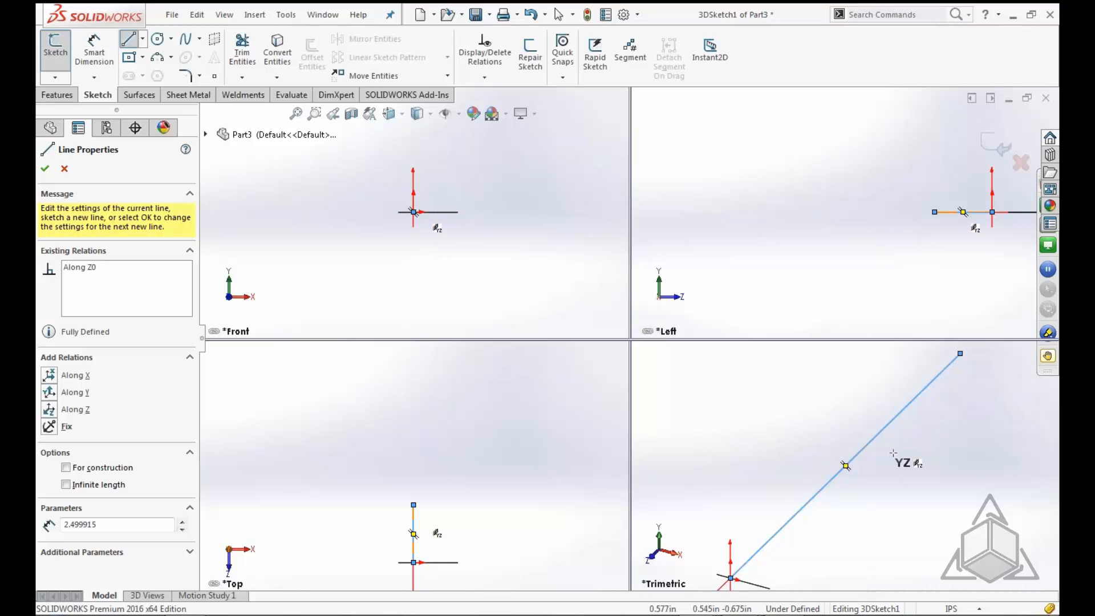
click(893, 453)
scroll(893, 452, up, 5)
click(845, 465)
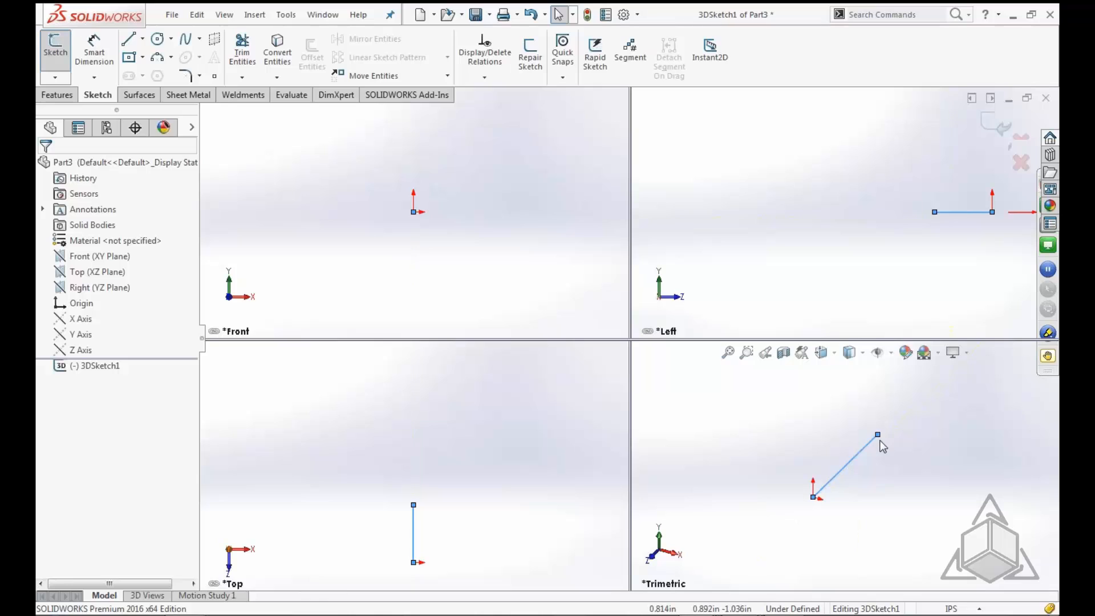
In the Left view, continue from the first line's free end with an upward-sloping line about 3.9 in long and a negative-Z line about 4.4 in long
key(s)
click(914, 479)
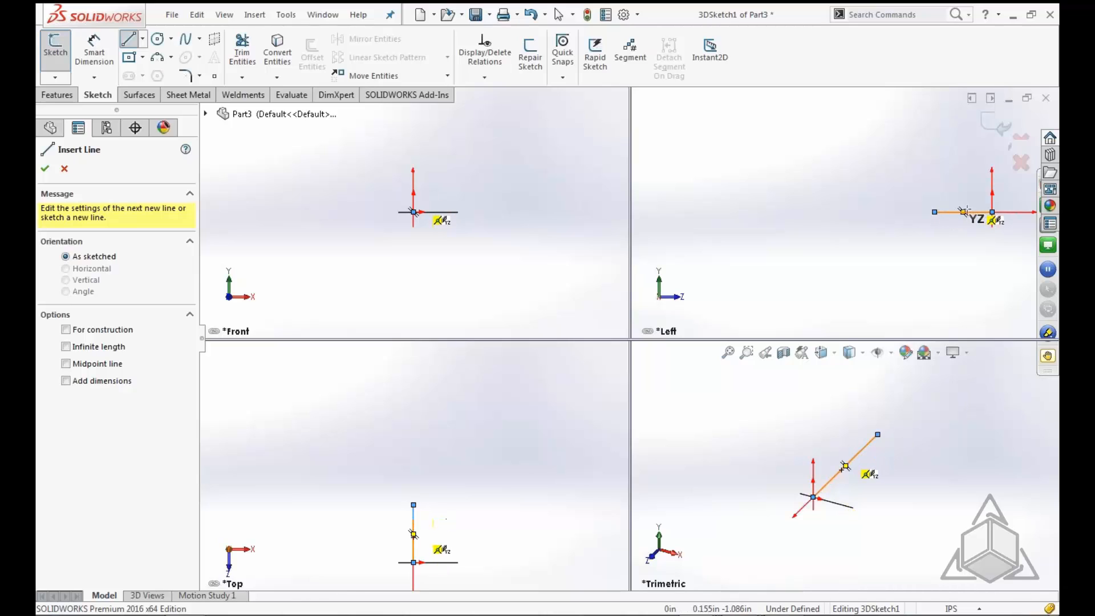
click(934, 212)
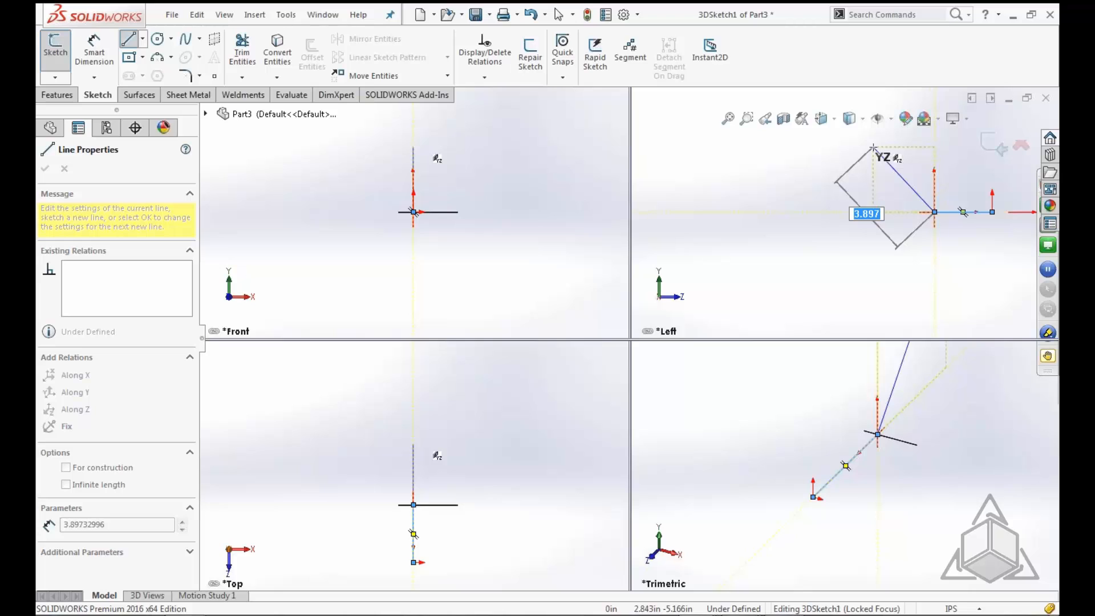
double_click(873, 148)
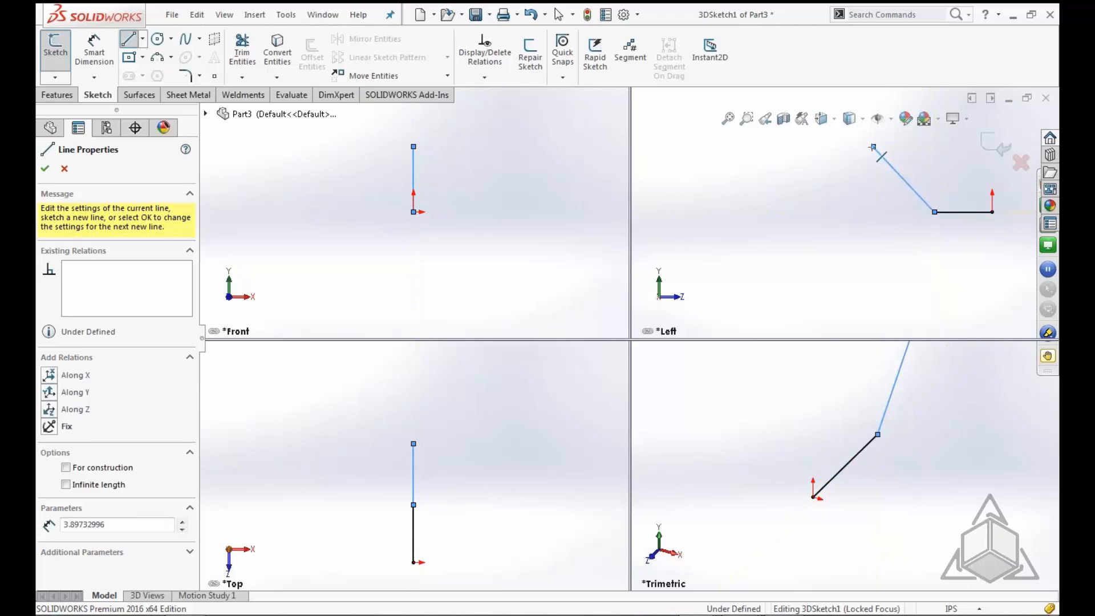
click(873, 147)
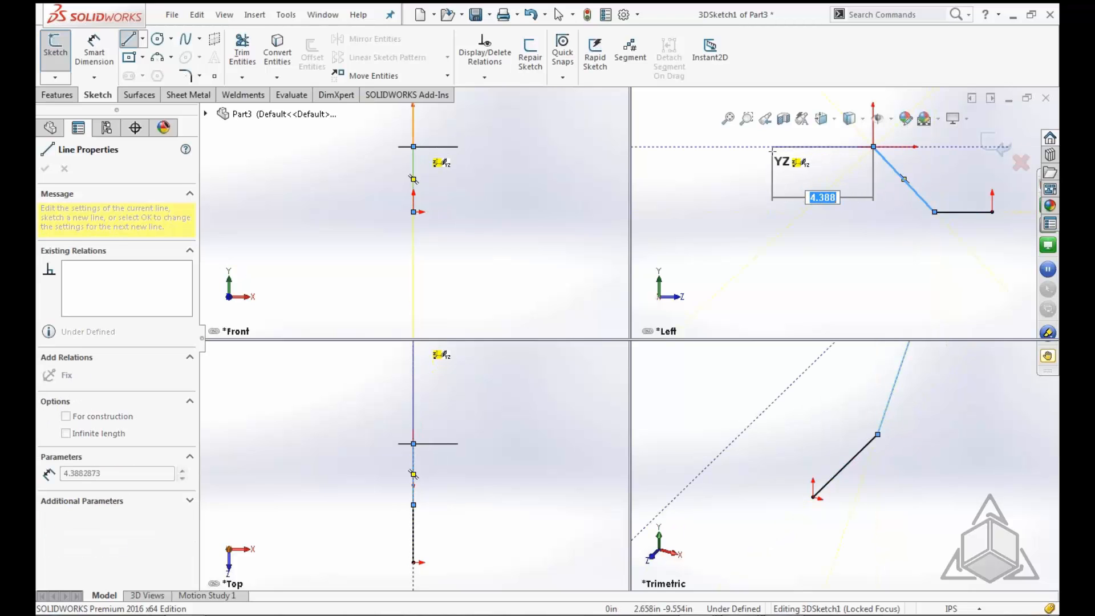
double_click(772, 148)
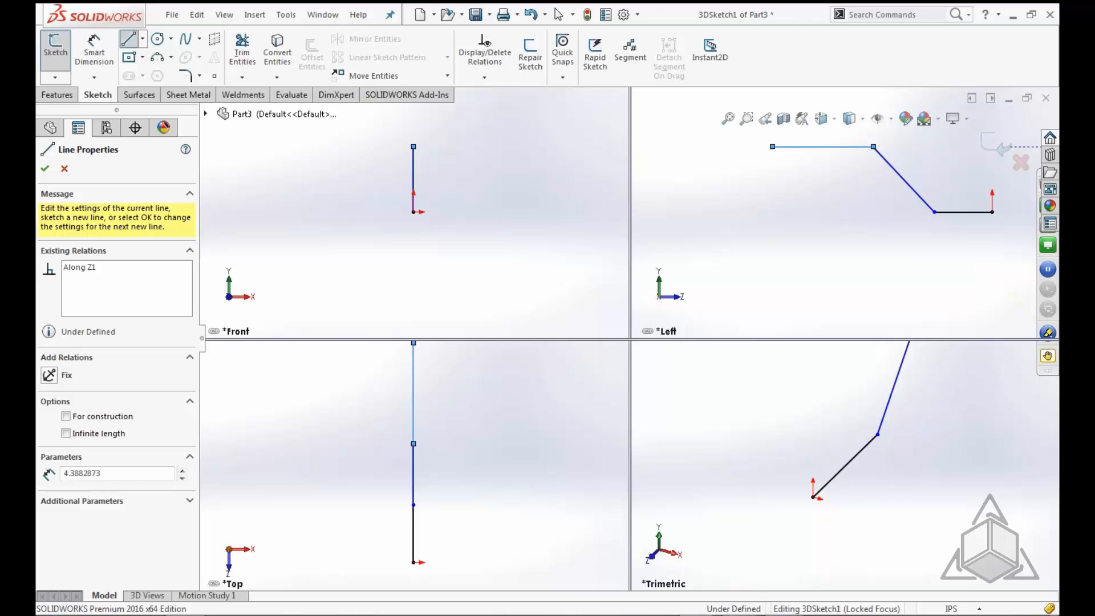
In the Top view, draw a line about 5.4 in long along positive X from the chain's open end in the ZX plane
click(772, 147)
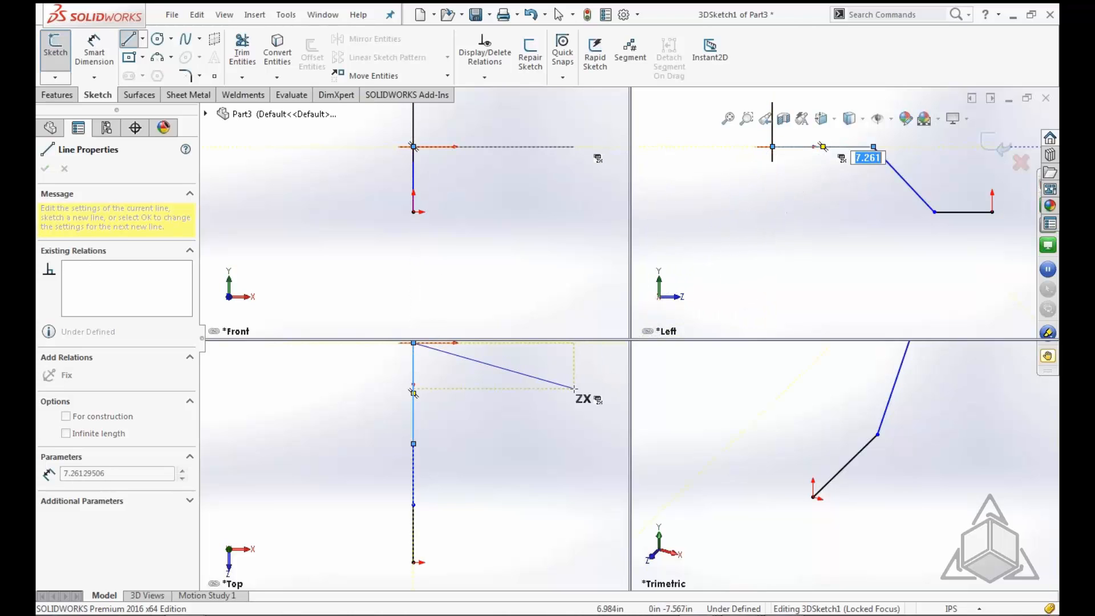
scroll(866, 153, up, 2)
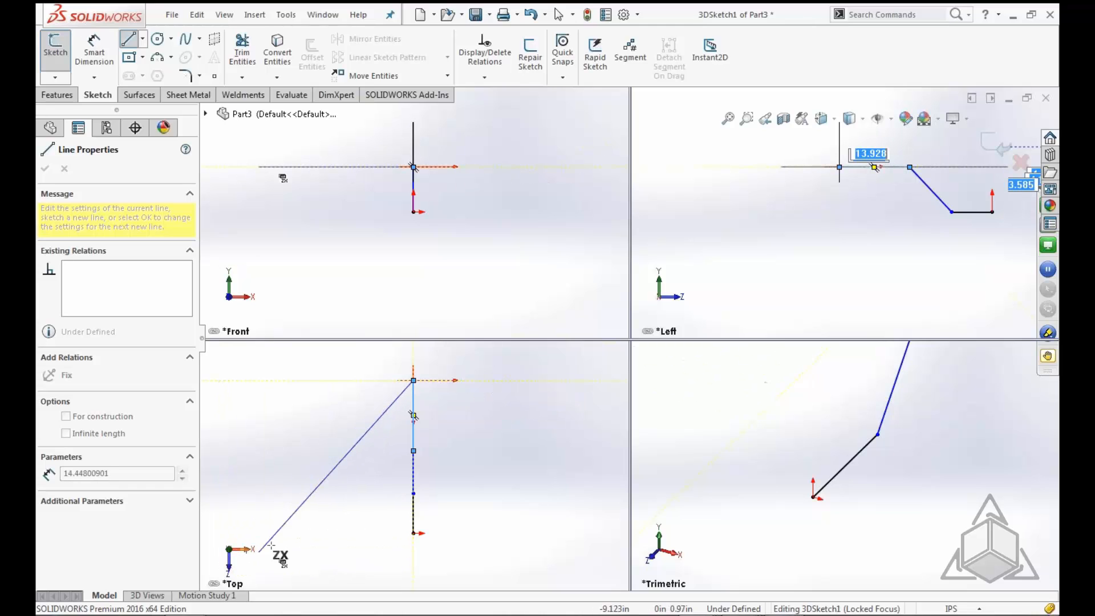
double_click(500, 380)
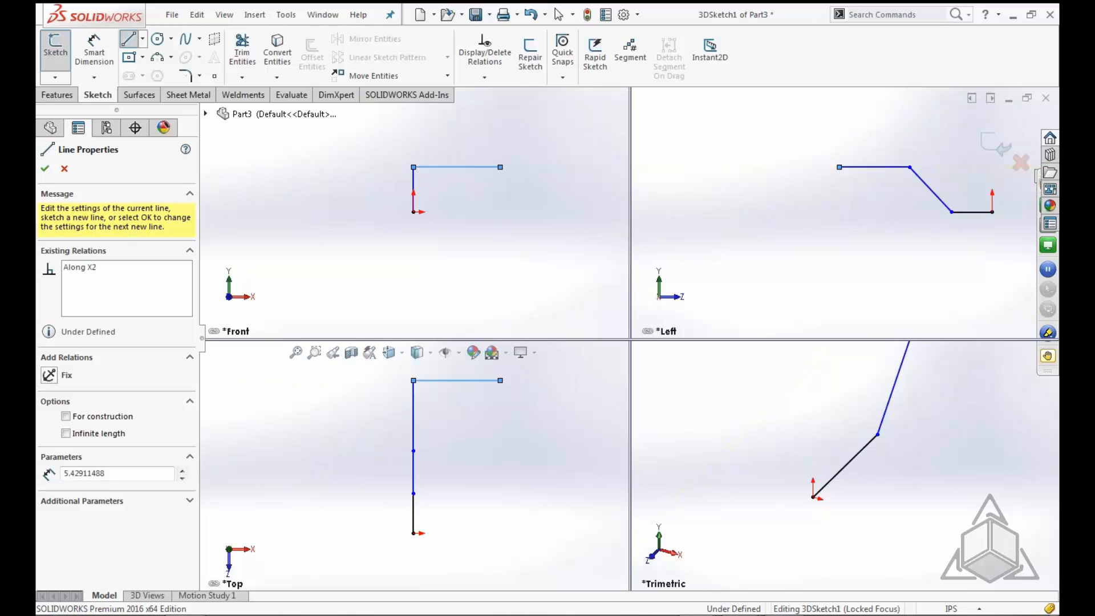
Draw a return line about 4.3 in long along positive Z from the X-direction line's outer end, placing its endpoint in the Trimetric view
click(839, 166)
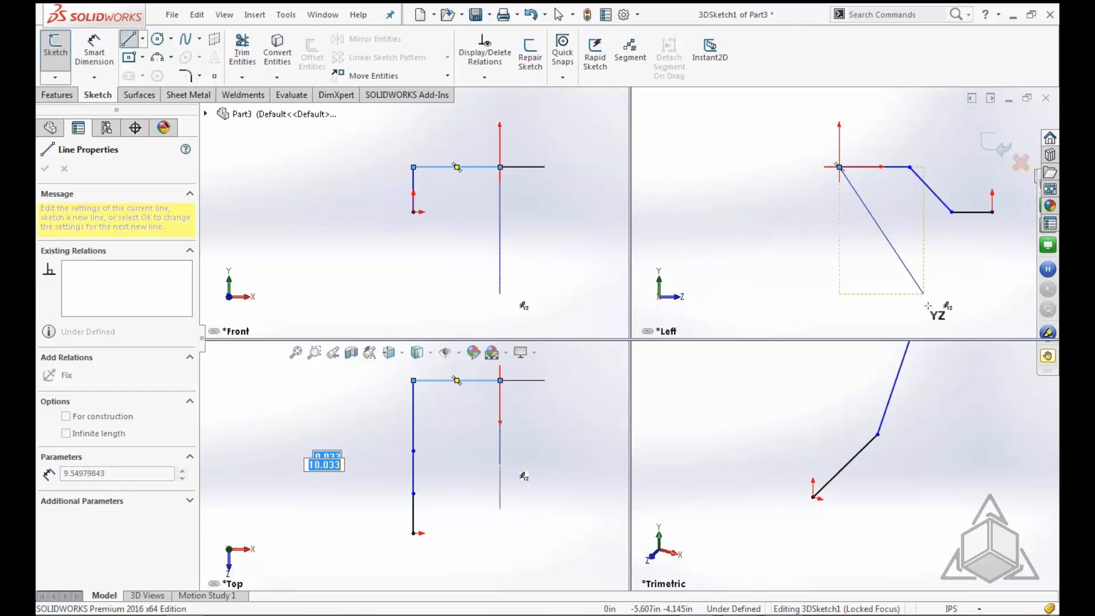
scroll(958, 393, up, 8)
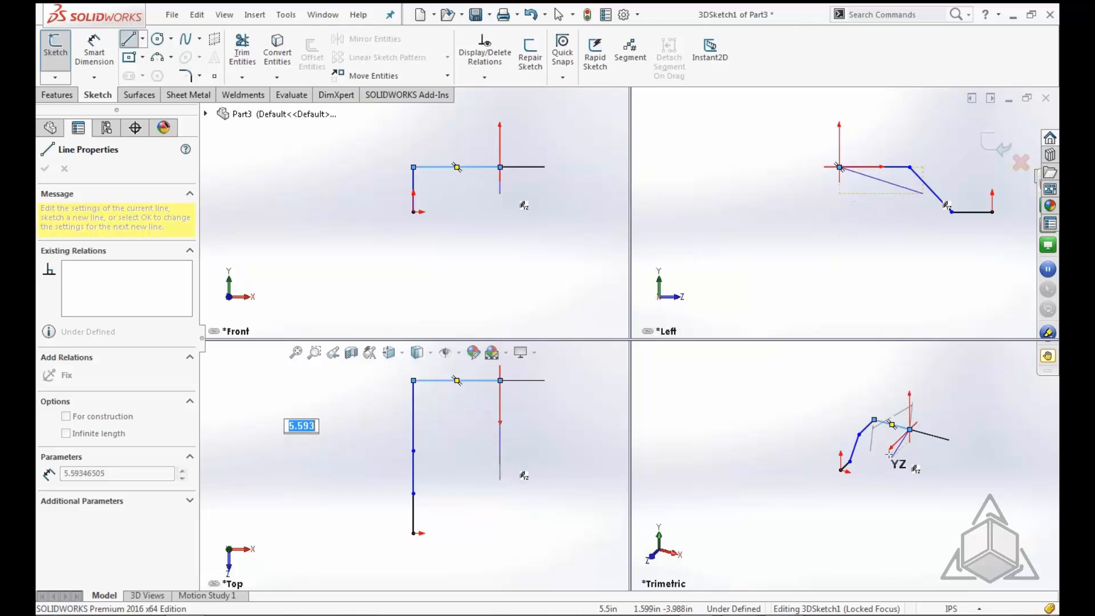
scroll(888, 454, down, 4)
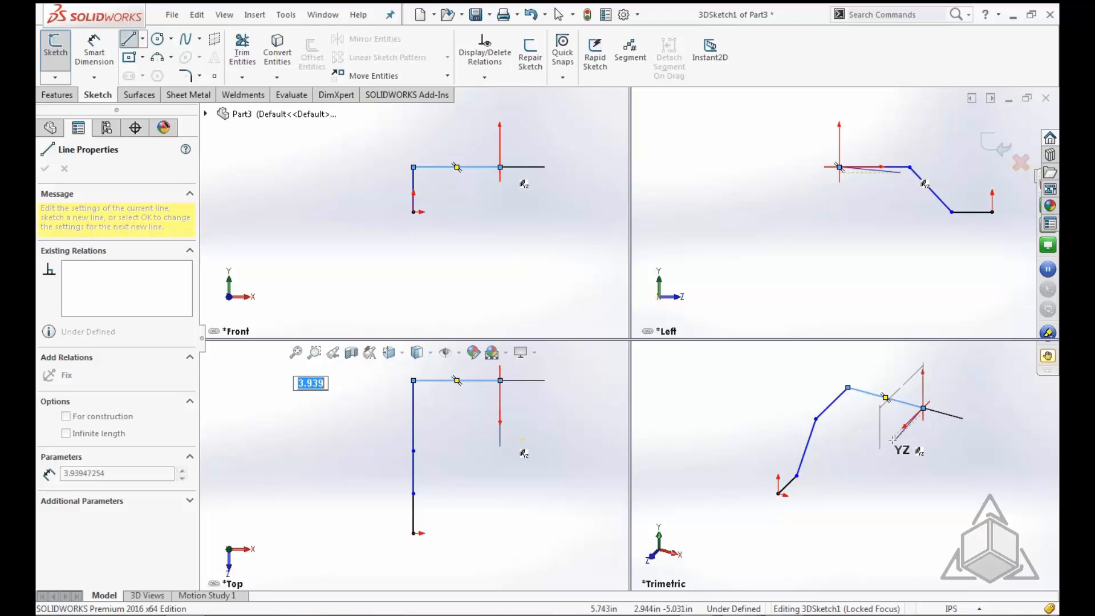
click(891, 440)
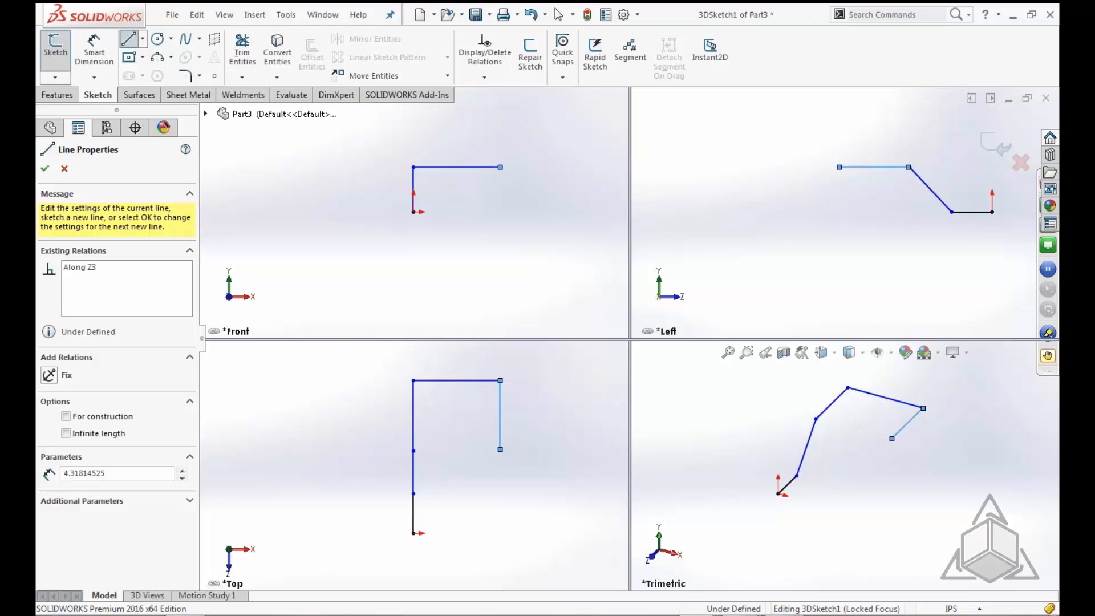
In the Left view, finish the chain with a downward-sloping line about 4.6 in long and a short positive-Z line
click(958, 217)
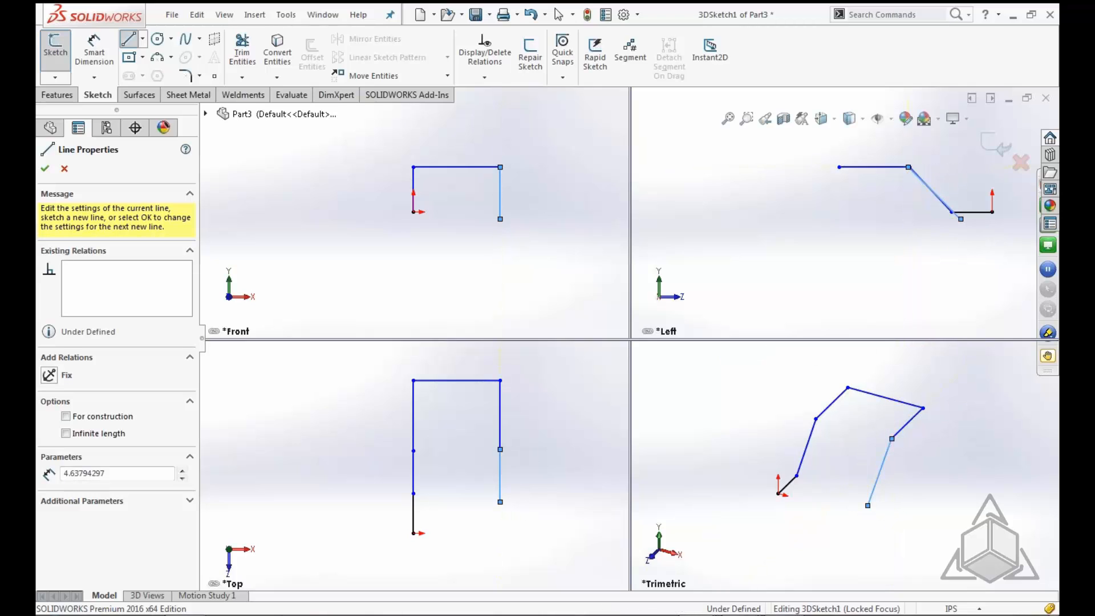
click(1000, 219)
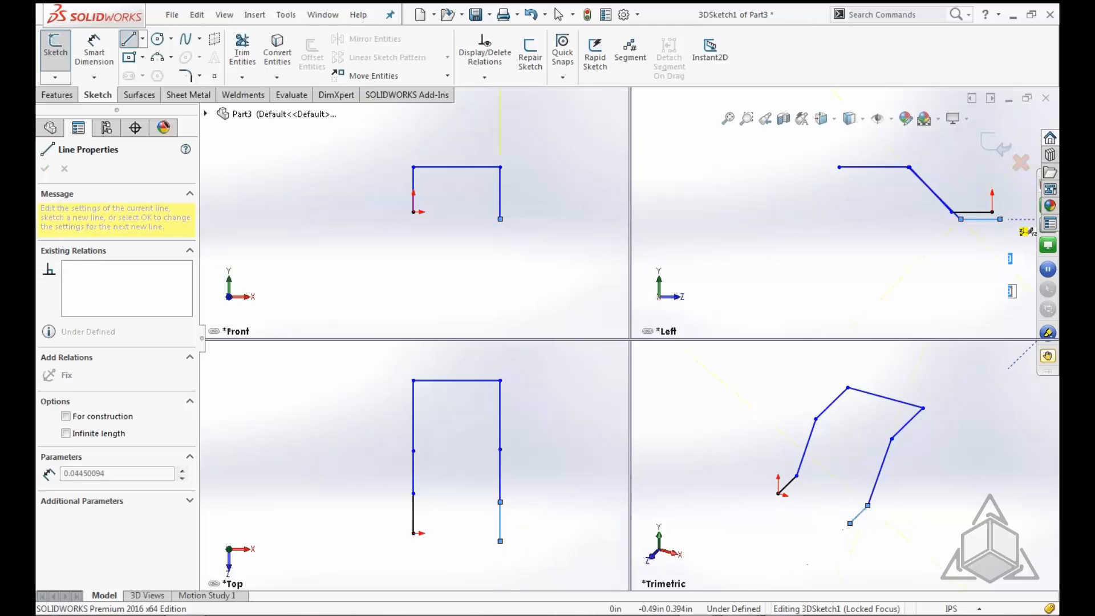
key(Escape)
click(917, 474)
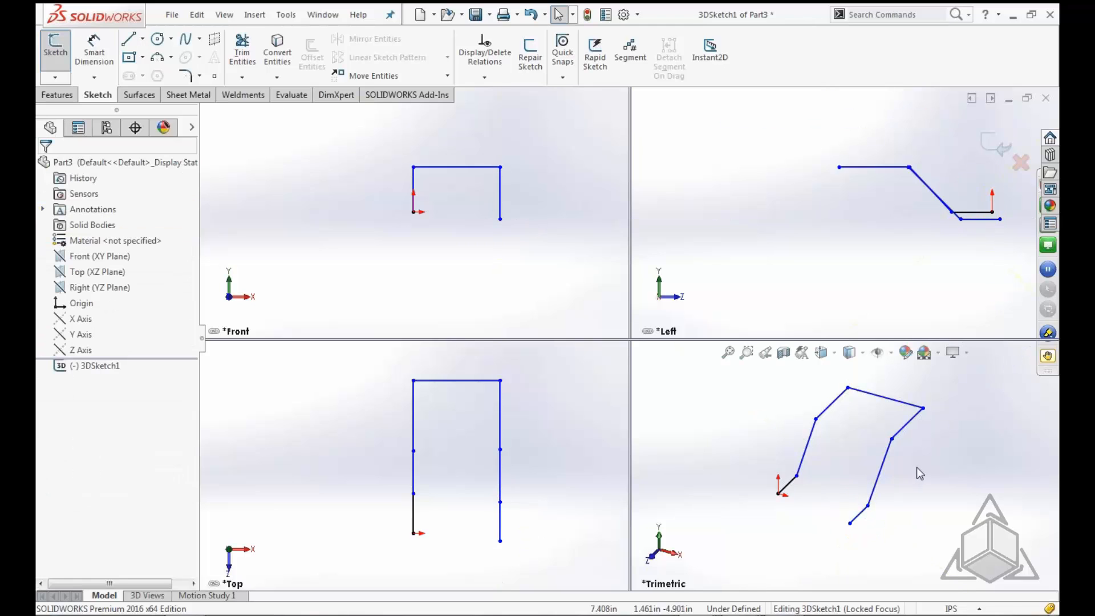
mouse_move(901, 471)
middle_down()
mouse_move(943, 447)
mouse_move(960, 465)
mouse_move(884, 469)
mouse_move(909, 493)
mouse_move(913, 470)
mouse_move(917, 492)
middle_up()
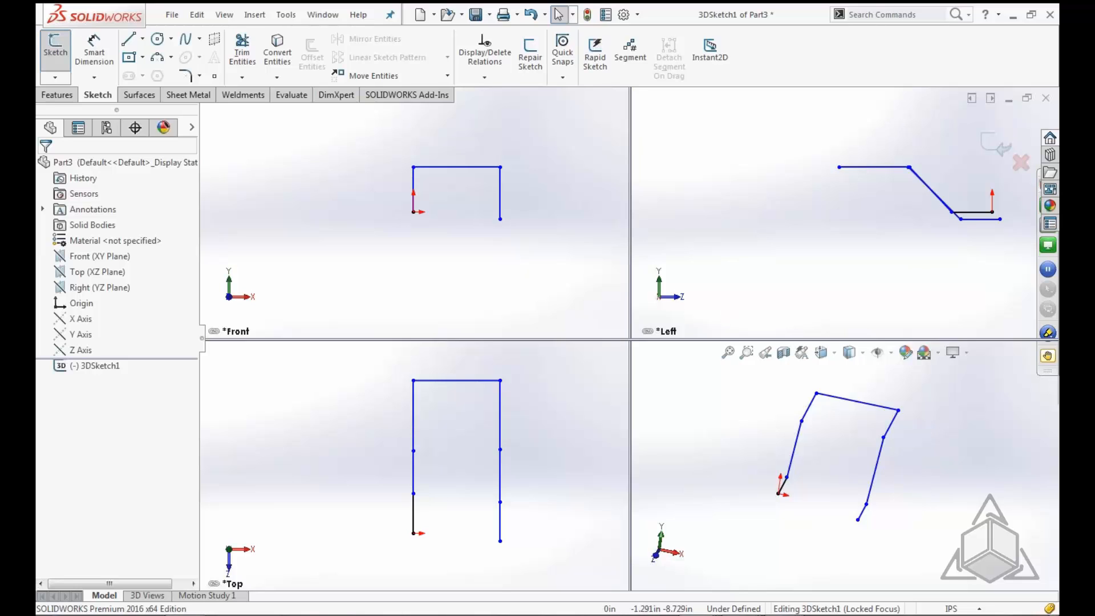
Close the new part without saving and return to the dimensioned 3D sketch in Part2
click(1049, 101)
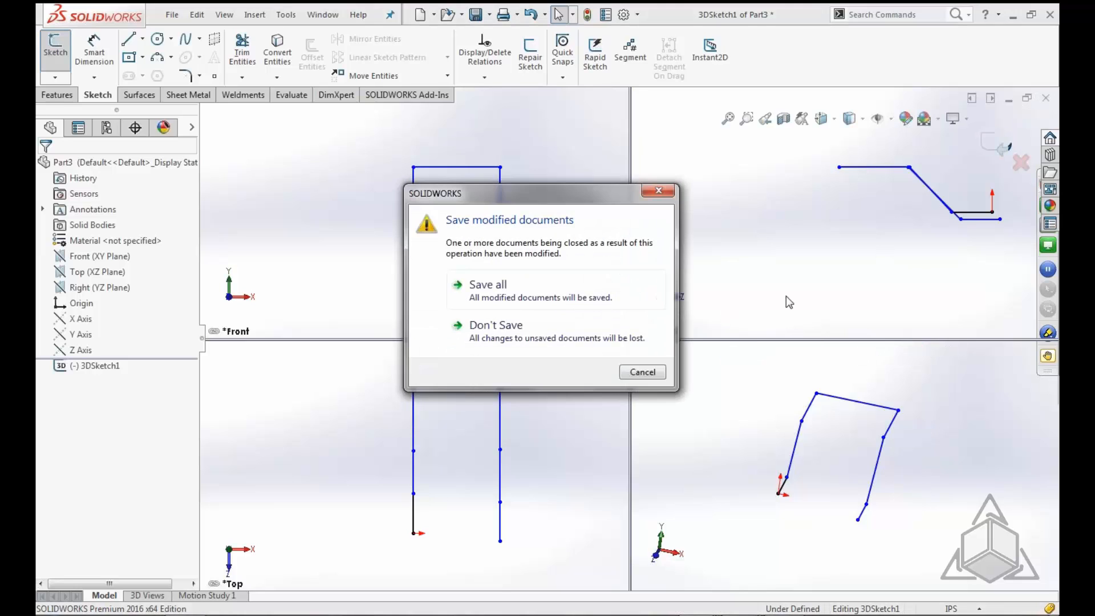
click(624, 337)
mouse_move(613, 397)
middle_down()
mouse_move(677, 366)
mouse_move(668, 399)
middle_up()
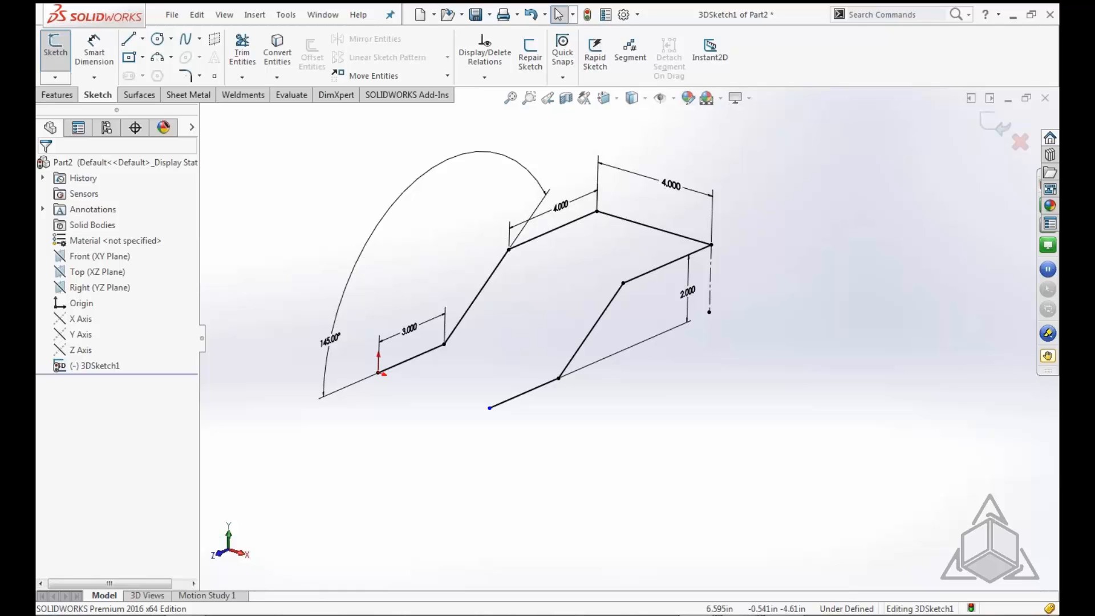
Search the system options for "arc" and enable Display sketch arc centerpoints in the Drawings settings
click(638, 15)
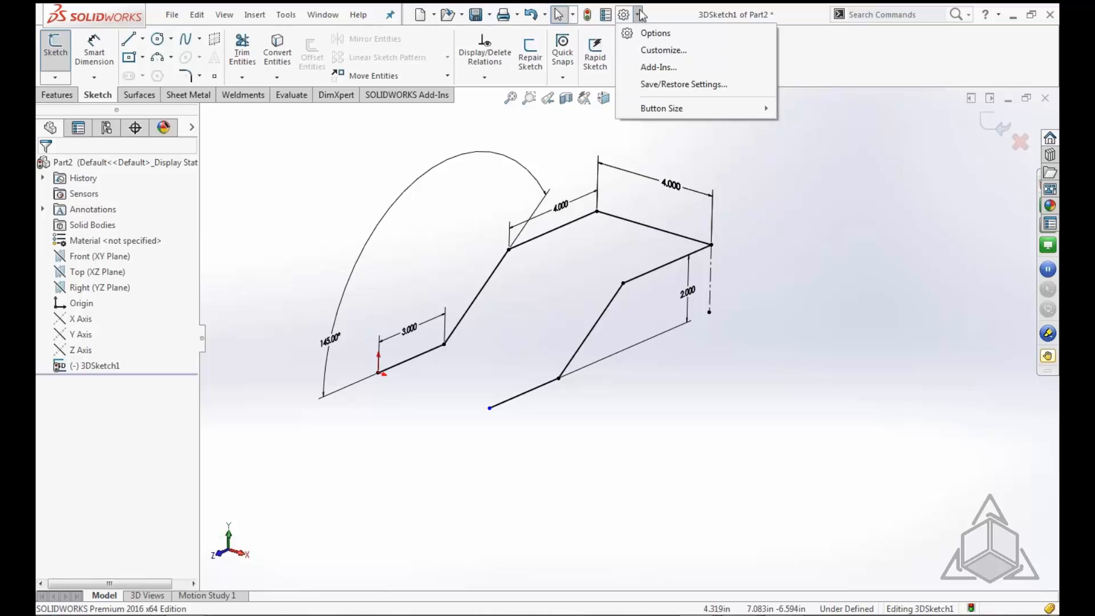
click(654, 33)
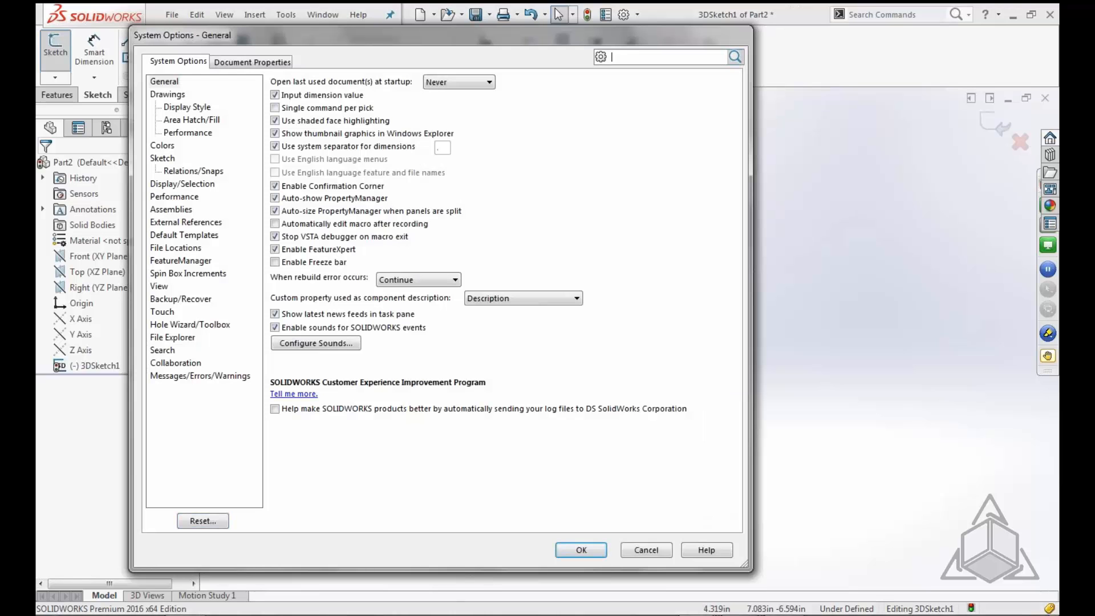
text(arc)
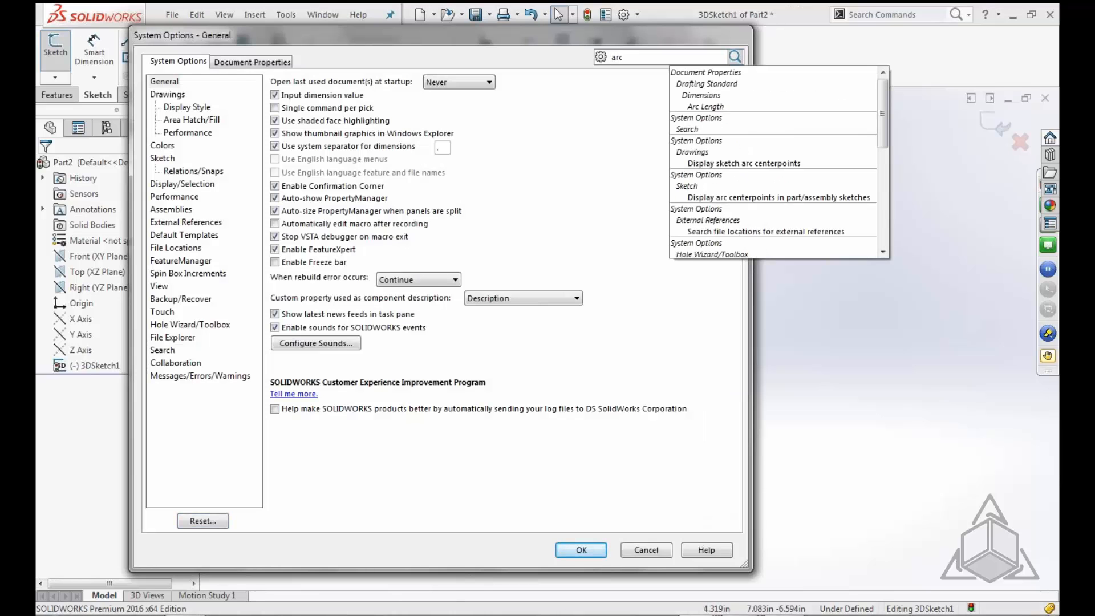
click(784, 162)
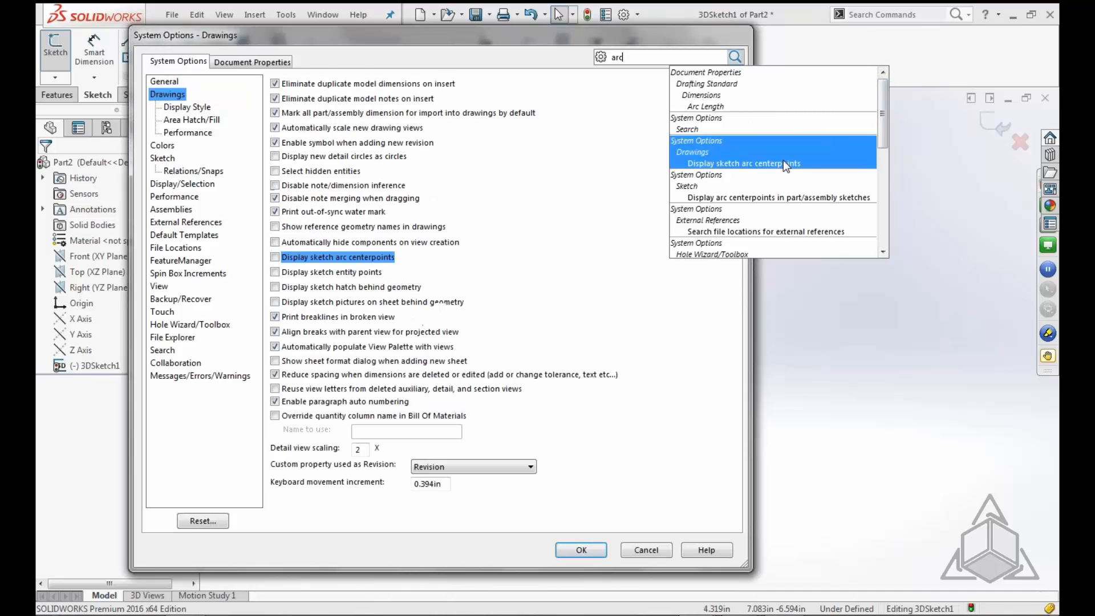
click(275, 257)
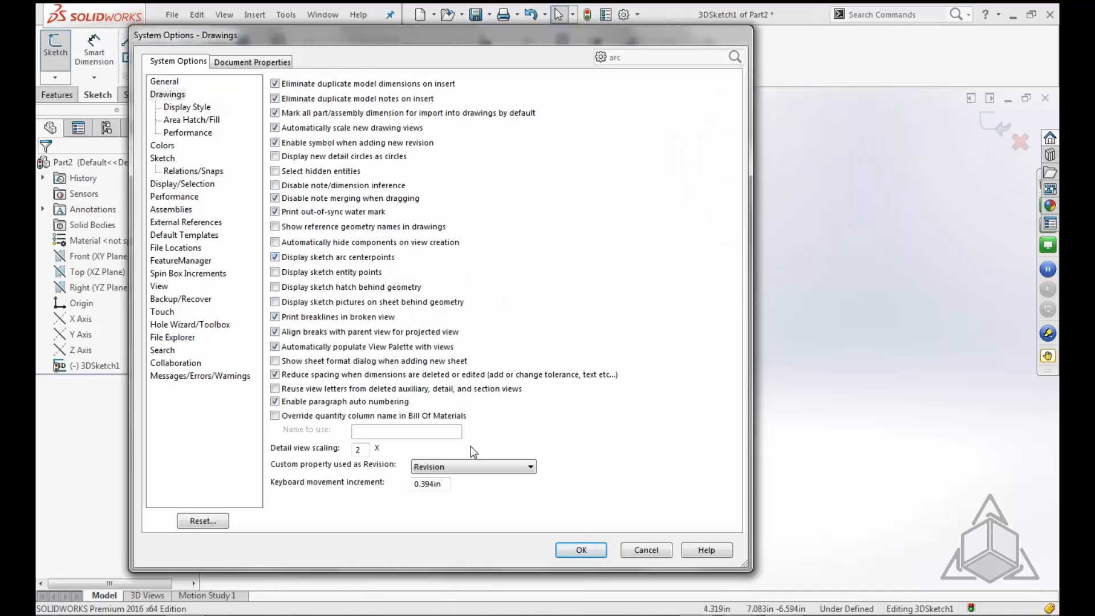
click(580, 550)
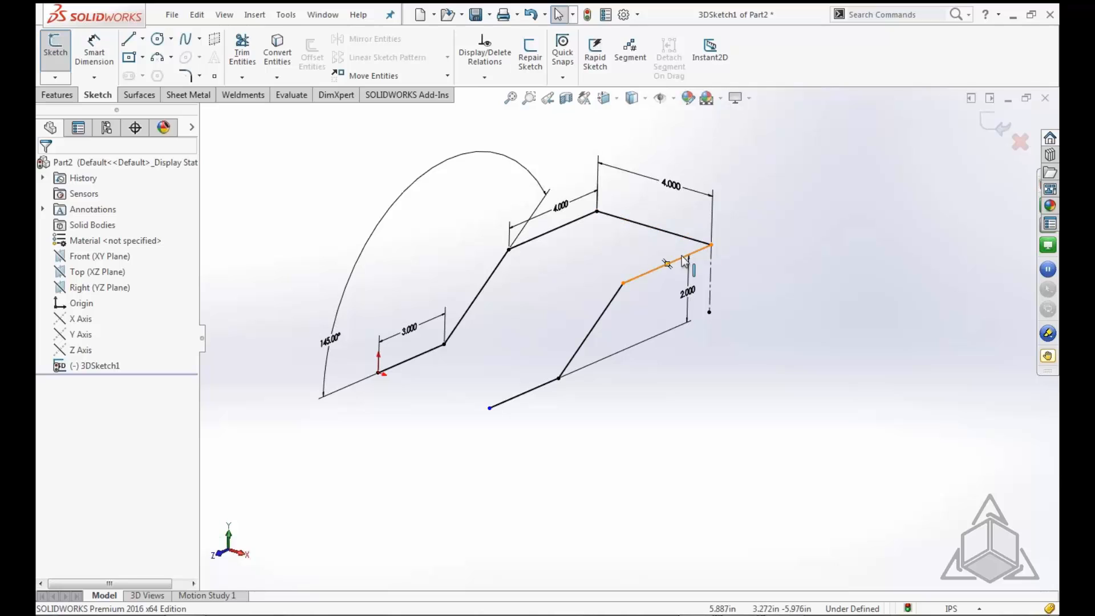
Add 1 in sketch fillets to all six corners of the 3D line chain
click(185, 78)
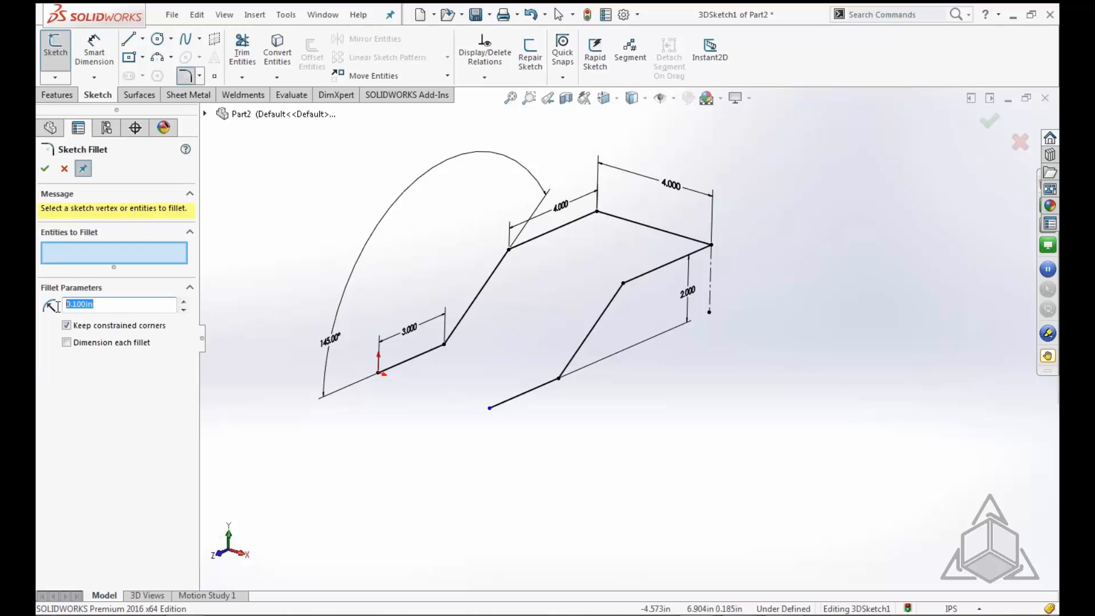
text(1)
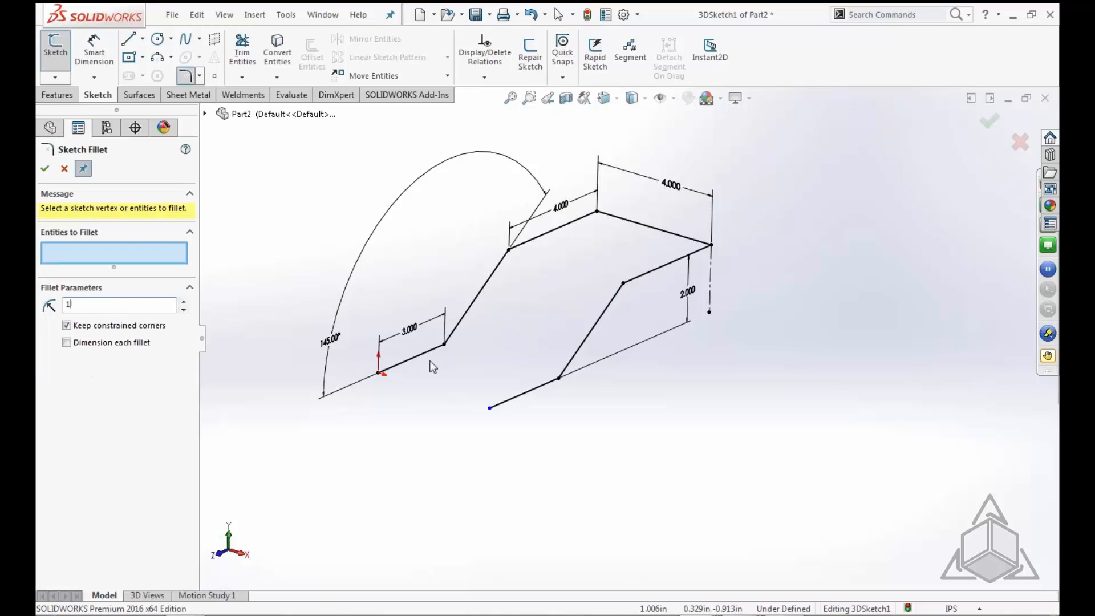
click(444, 344)
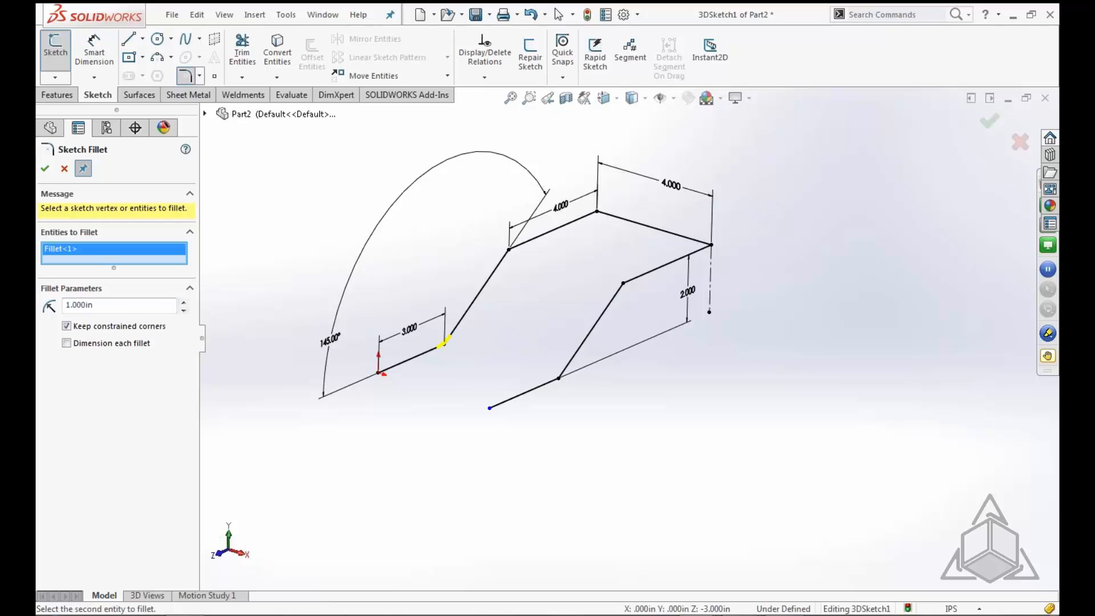
click(509, 249)
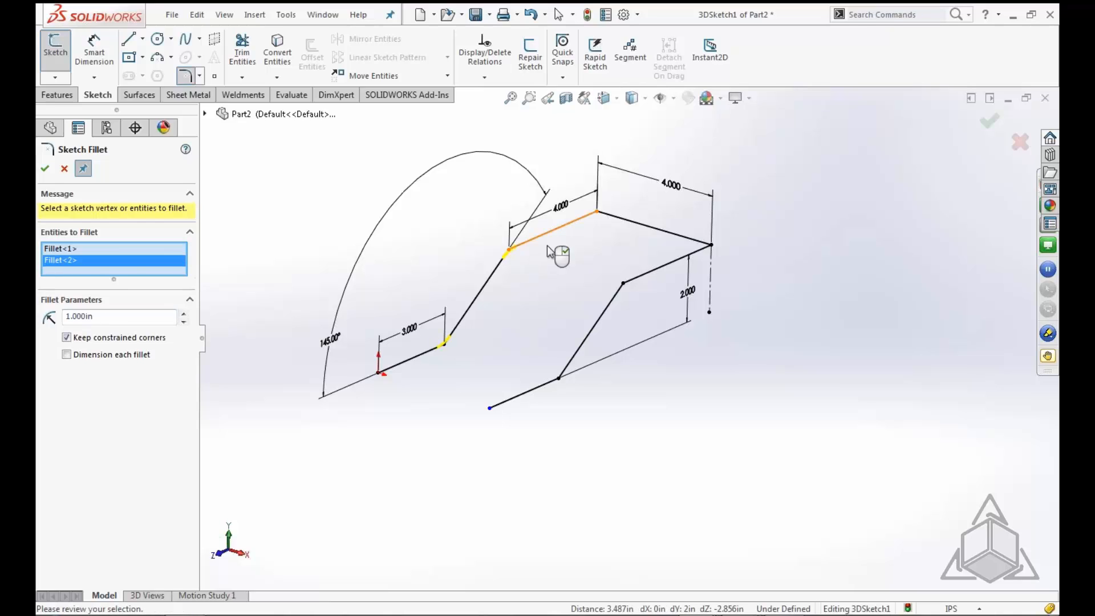
click(597, 211)
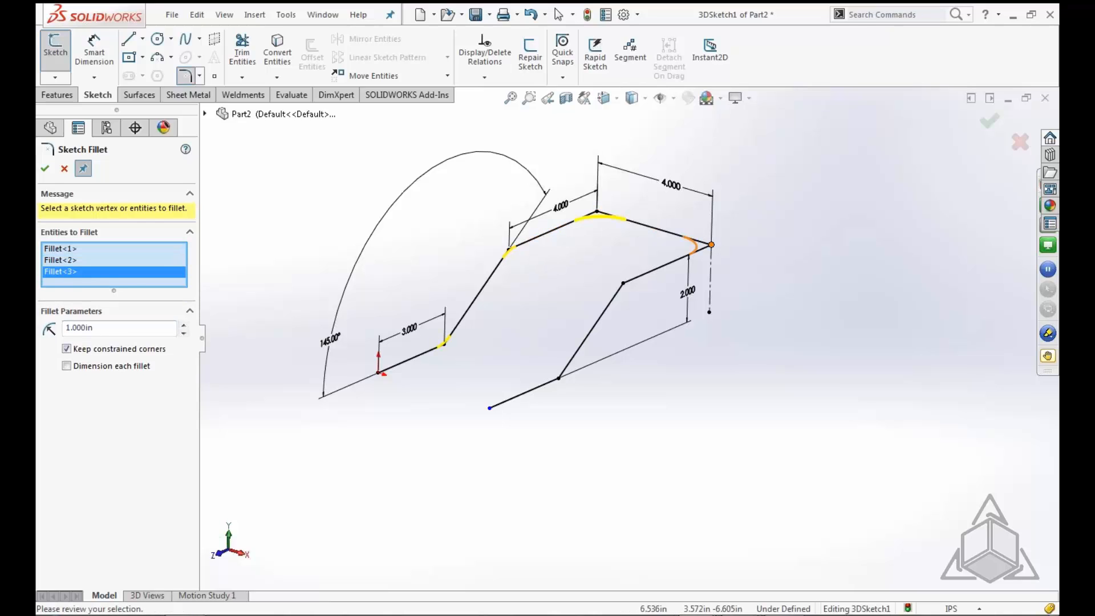
click(711, 245)
click(623, 283)
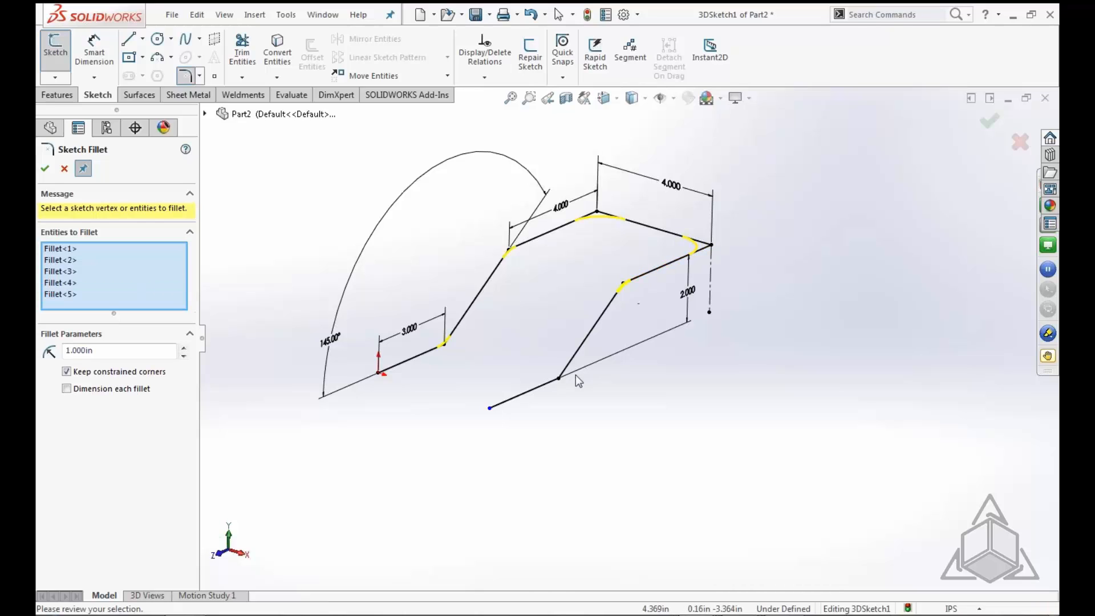
click(559, 378)
key(Return)
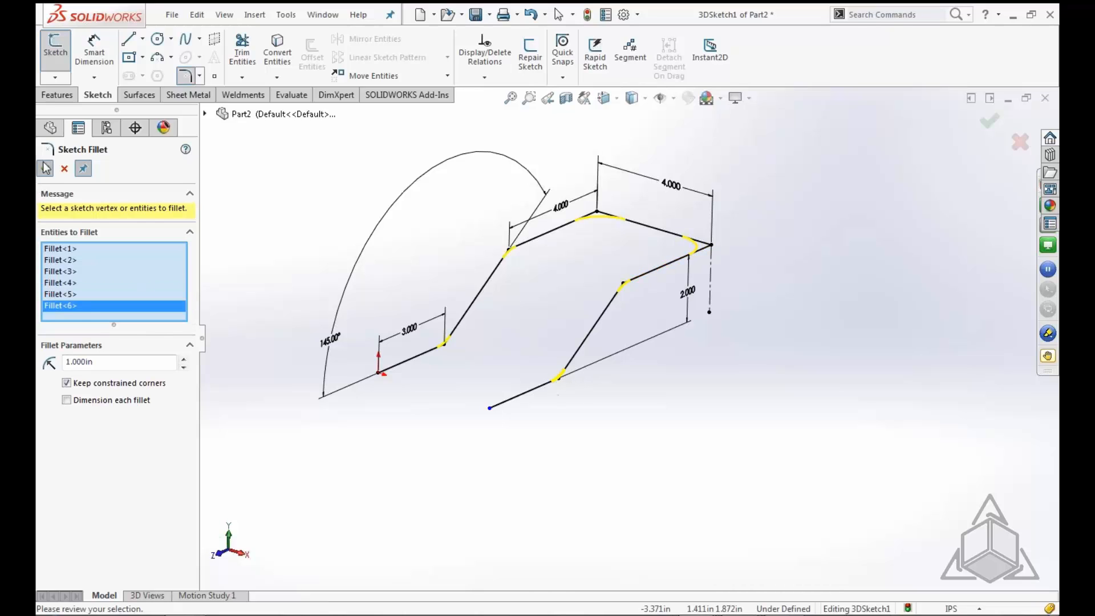
mouse_move(709, 423)
middle_down()
mouse_move(716, 403)
mouse_move(707, 419)
middle_up()
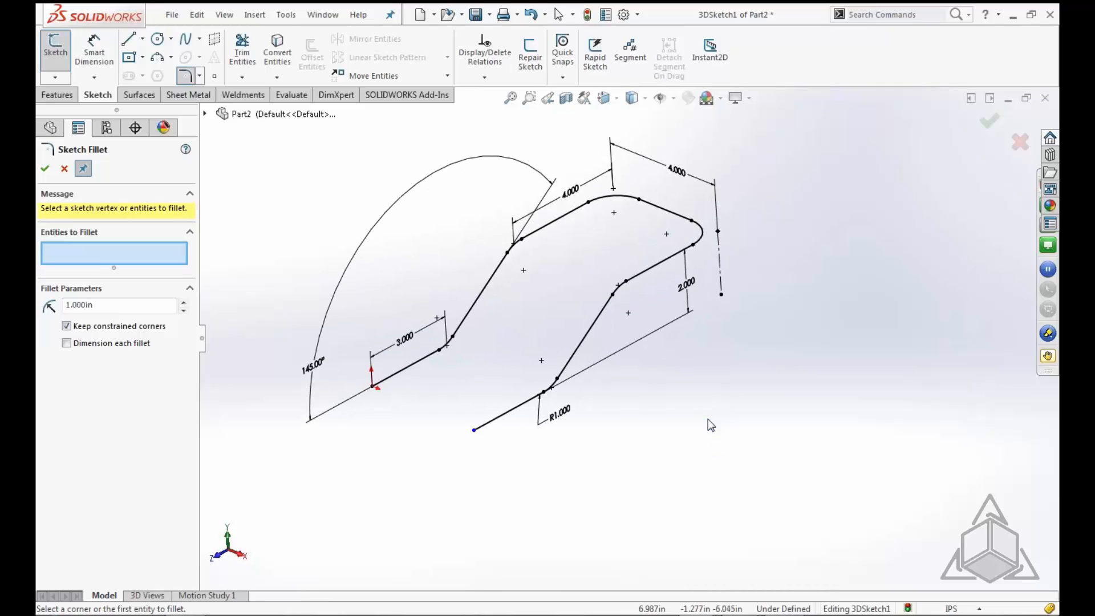
click(64, 169)
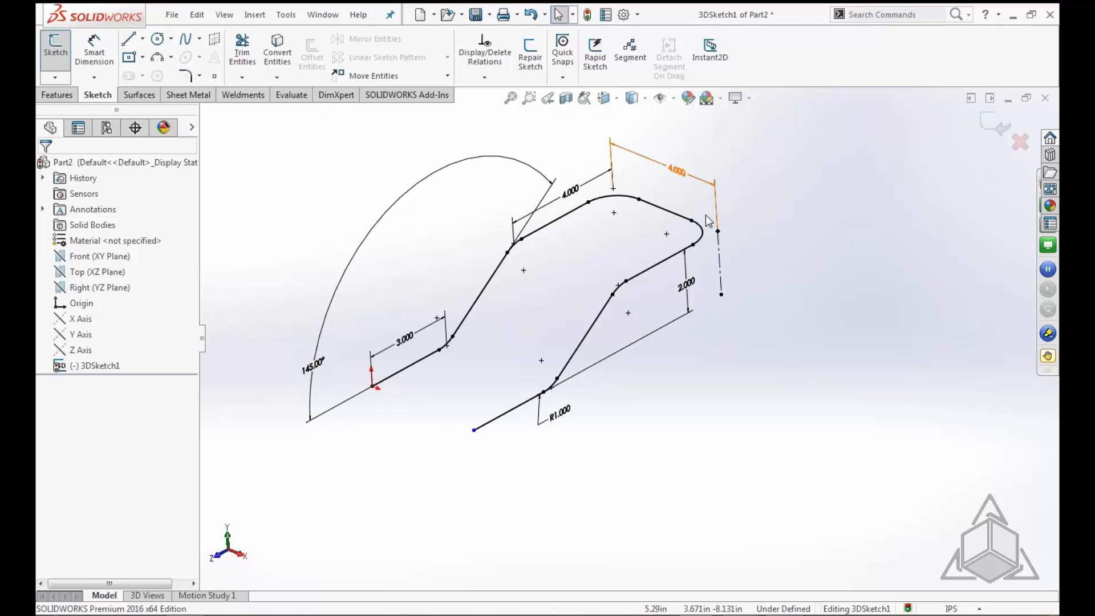
Exit the 3D sketch and sweep a circular profile of 0.8 in diameter along it as a solid boss
mouse_move(809, 437)
middle_down()
mouse_move(835, 408)
mouse_move(825, 420)
middle_up()
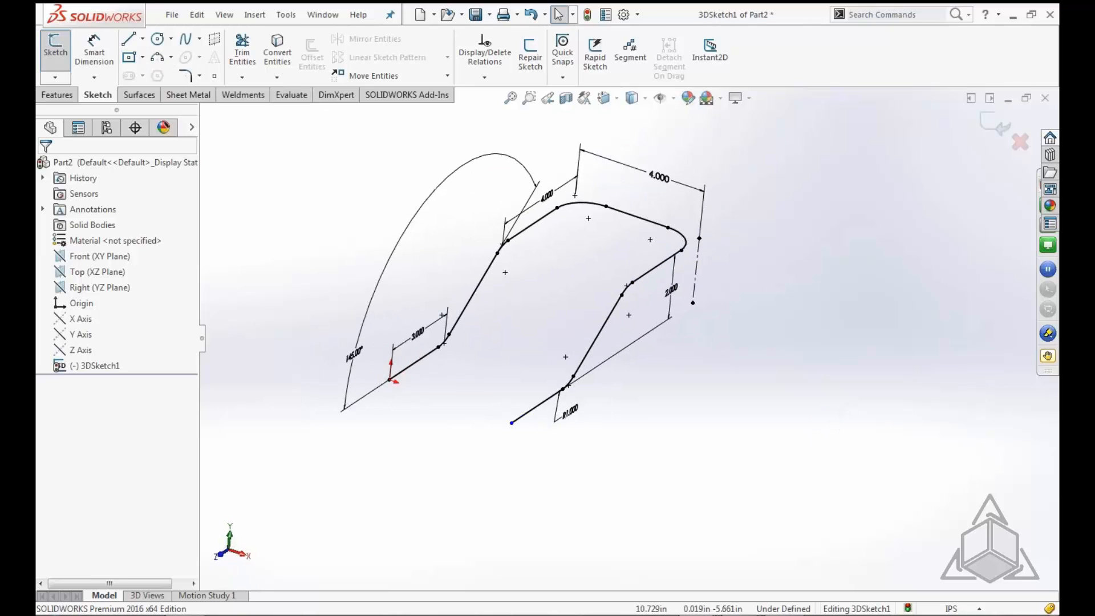
click(1002, 126)
middle_drag(736, 391, 699, 381)
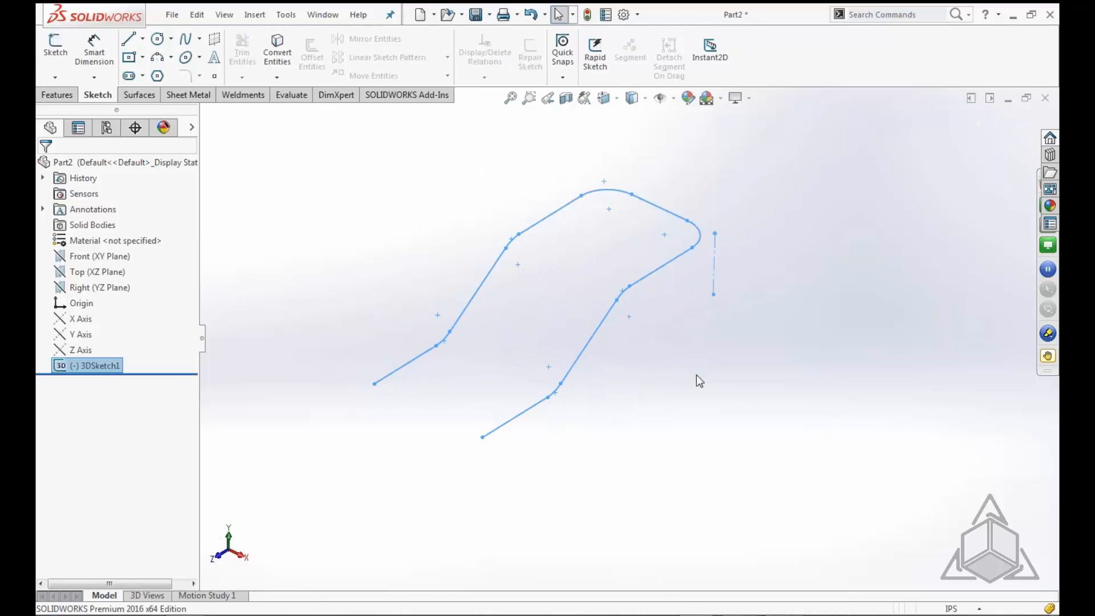
click(60, 95)
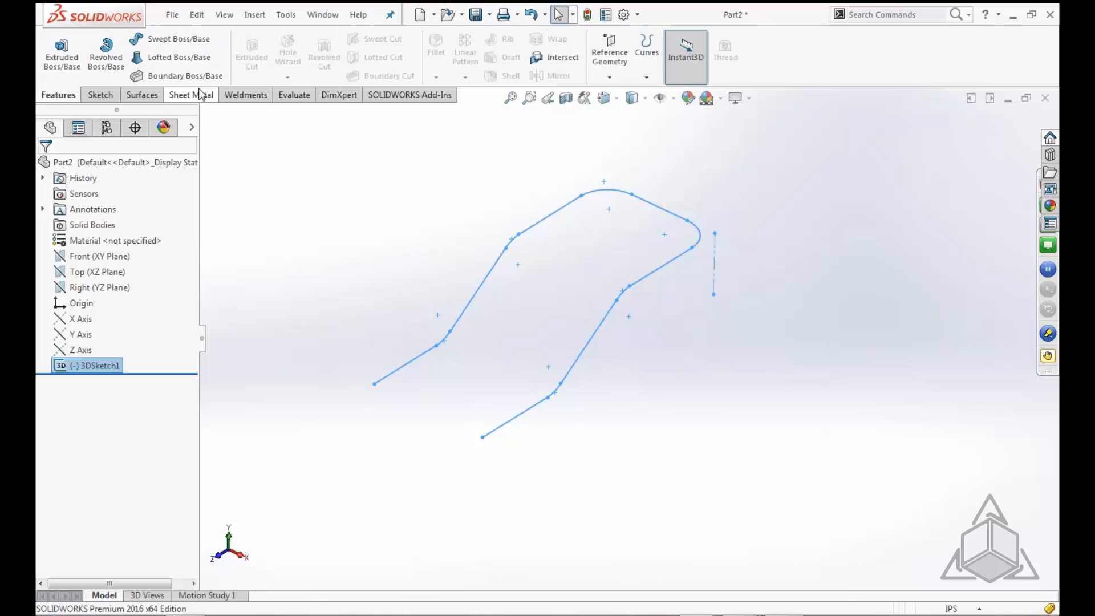
click(178, 40)
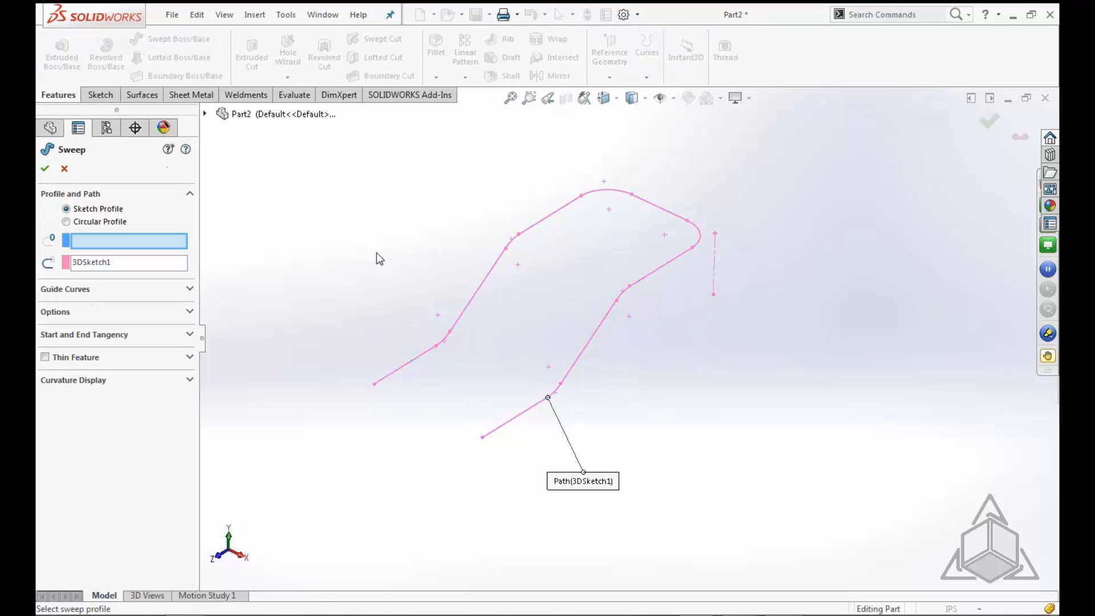
click(97, 223)
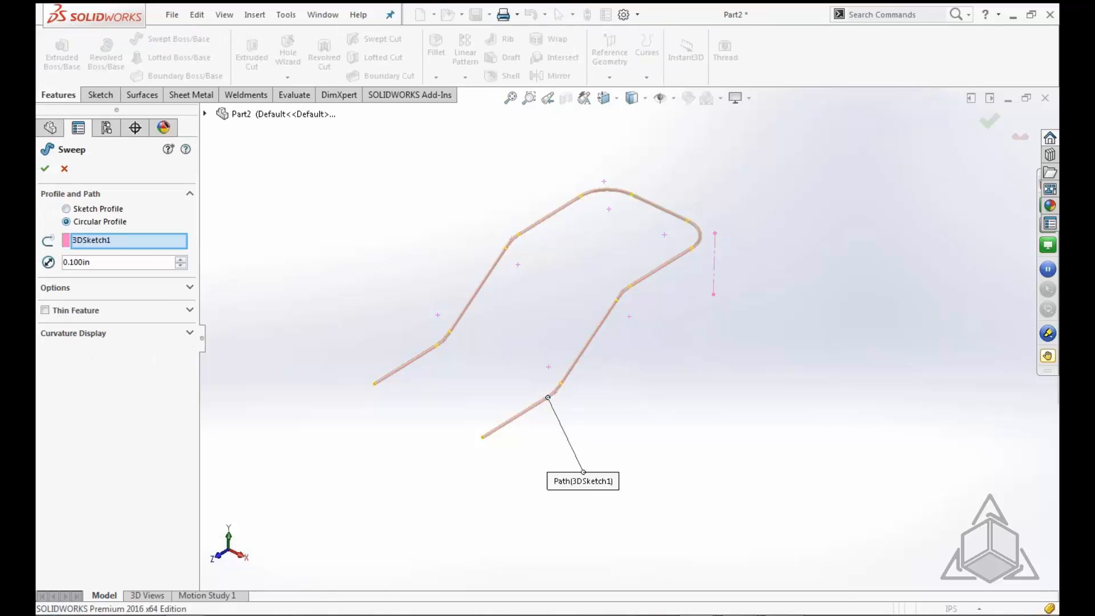
click(181, 259)
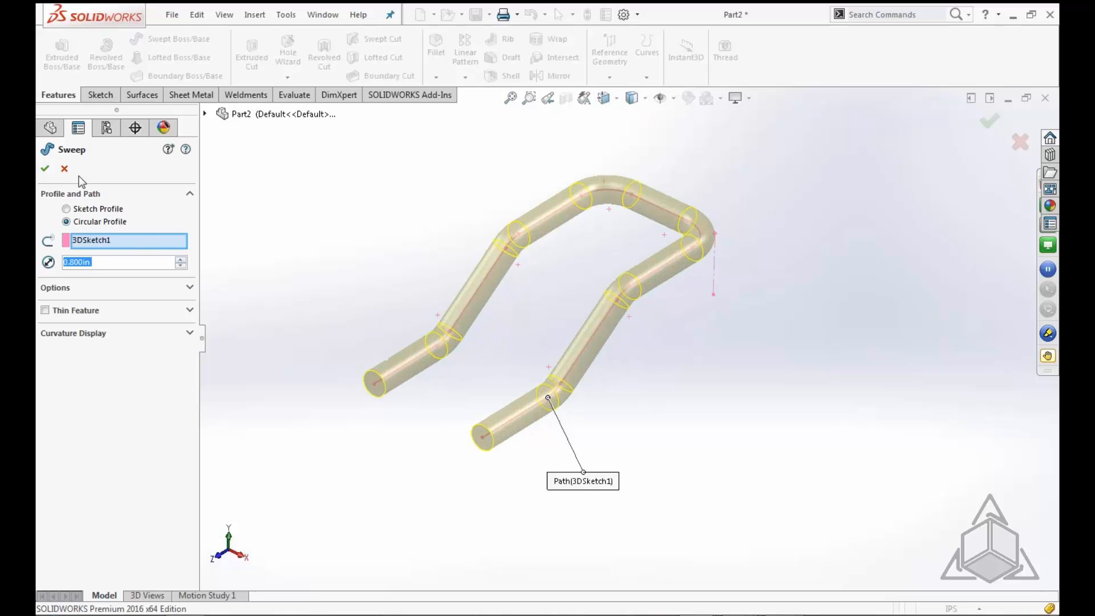
click(44, 168)
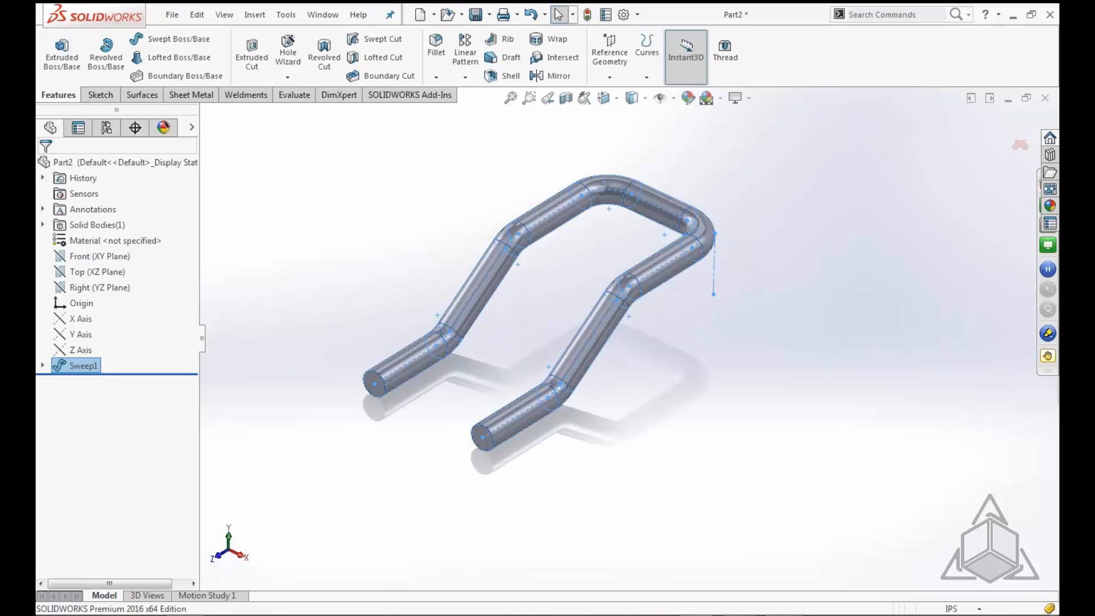
click(383, 171)
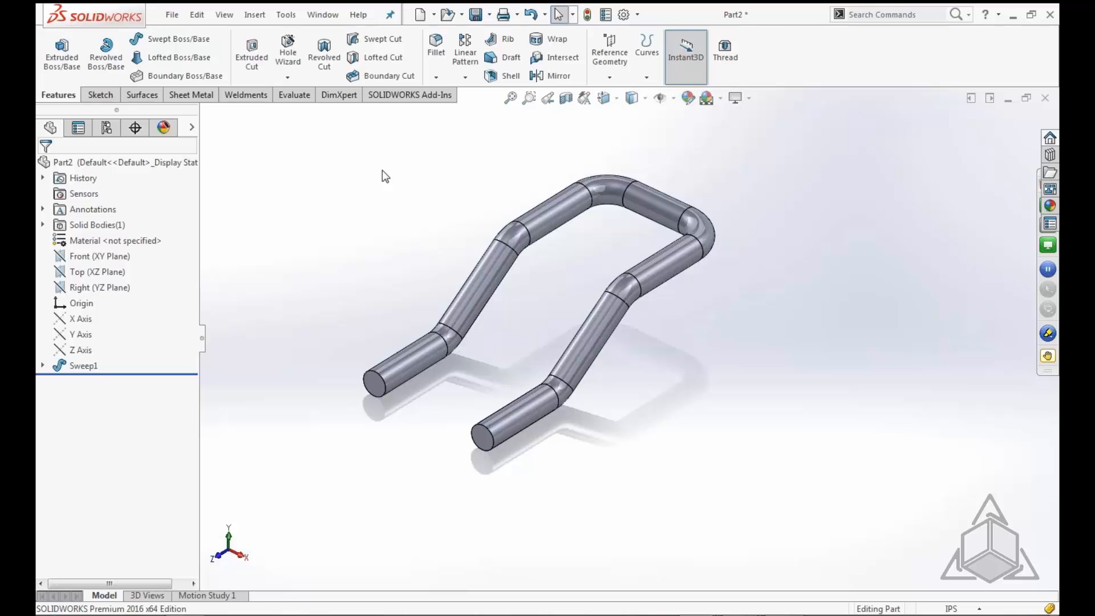
middle_drag(678, 389, 679, 353)
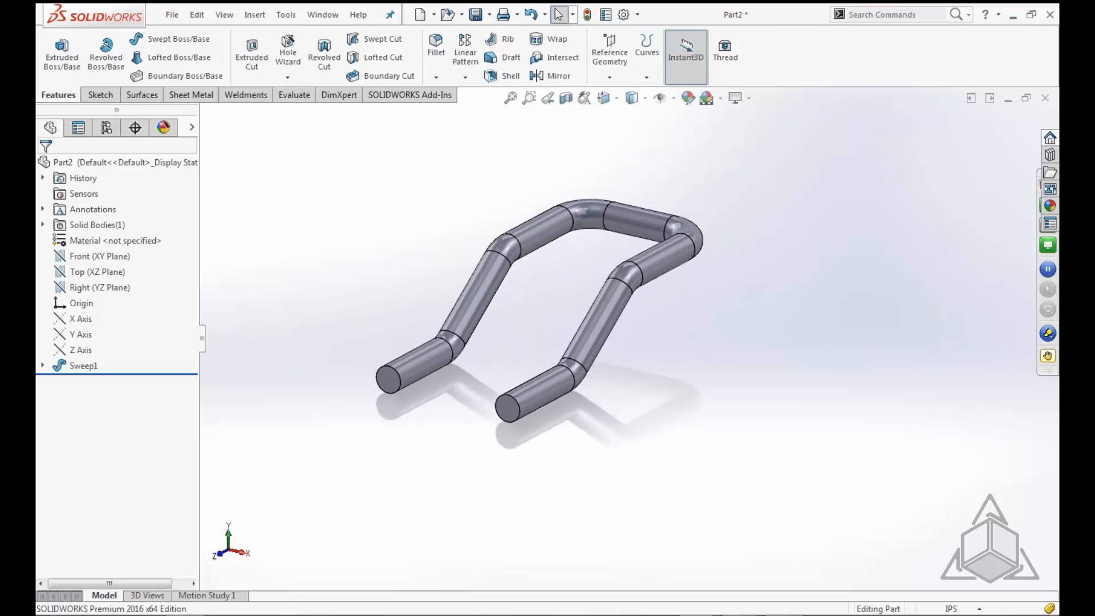
middle_drag(722, 312, 855, 313)
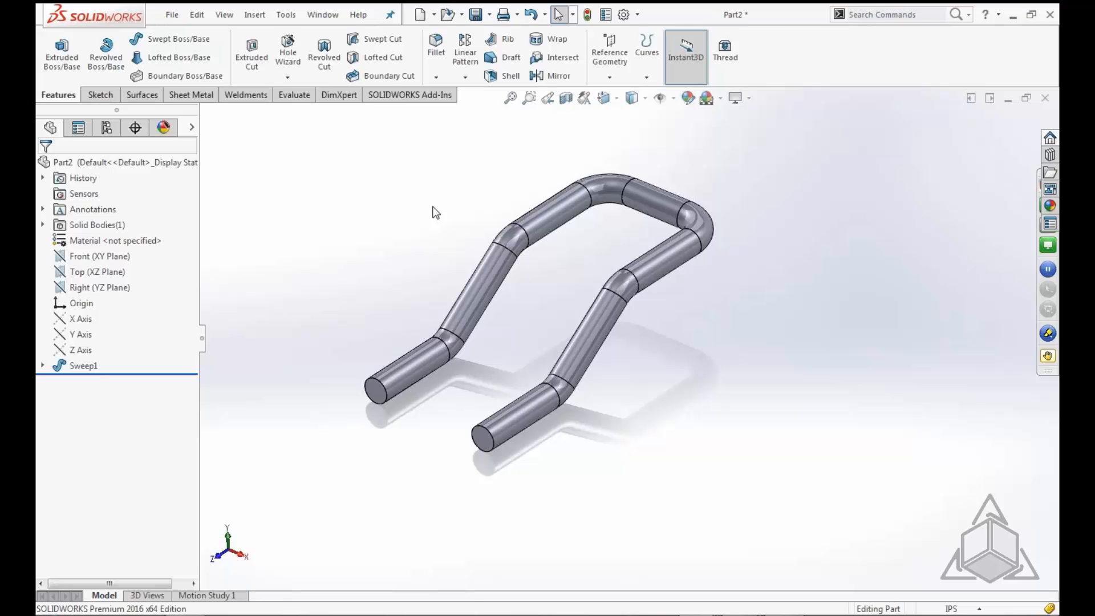
Open the recent part Planes.SLDPRT
click(172, 14)
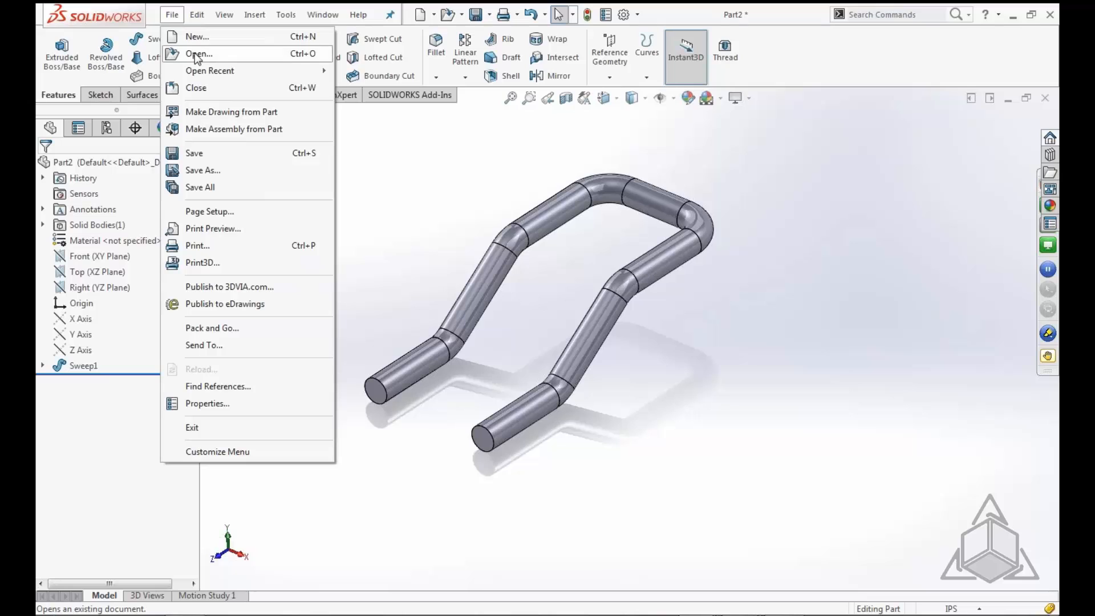
mouse_move(210, 74)
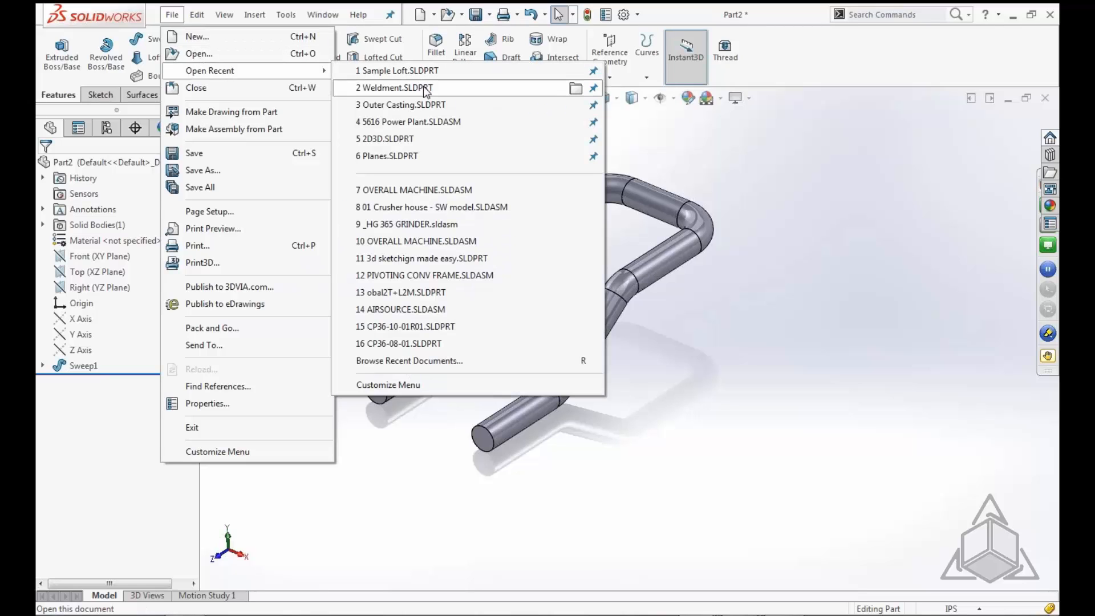
mouse_move(426, 91)
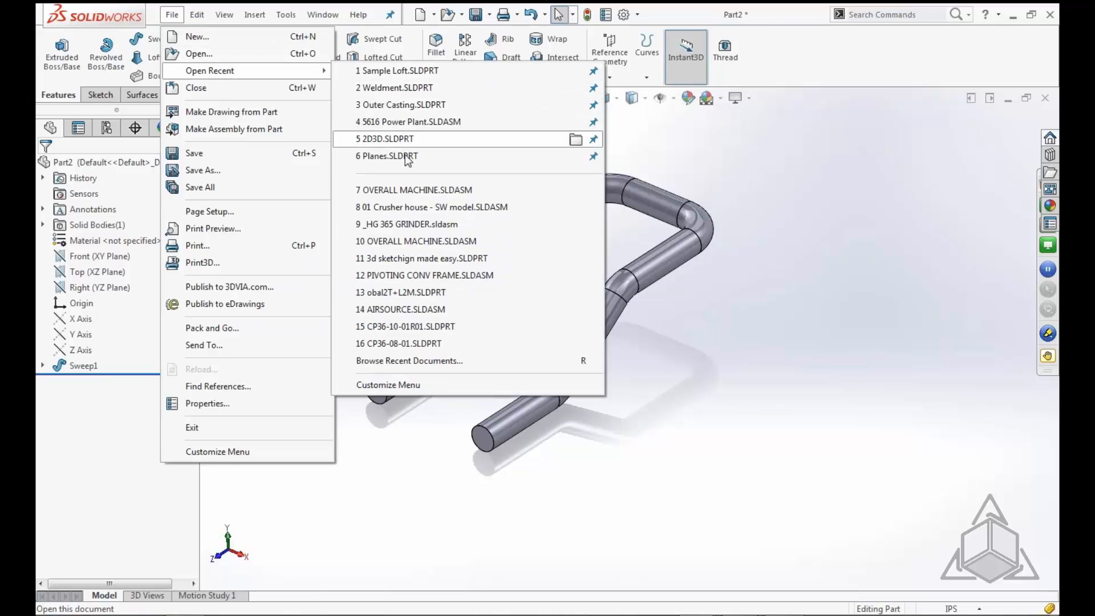
click(425, 156)
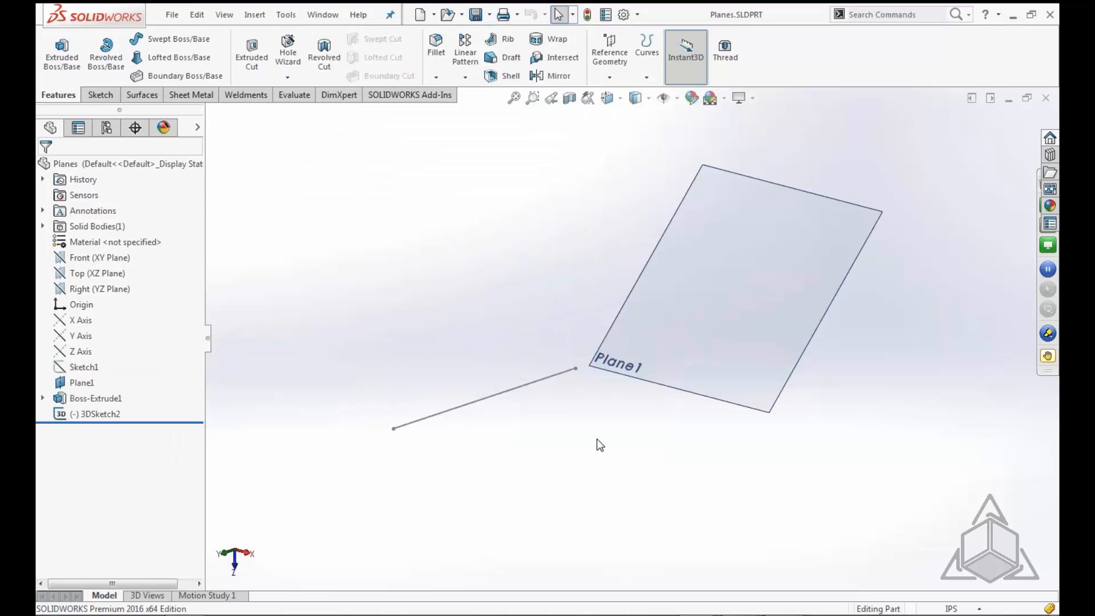
Open the existing 3D sketch, 3DSketch2, for editing
mouse_move(599, 443)
middle_down()
mouse_move(582, 418)
mouse_move(592, 438)
middle_up()
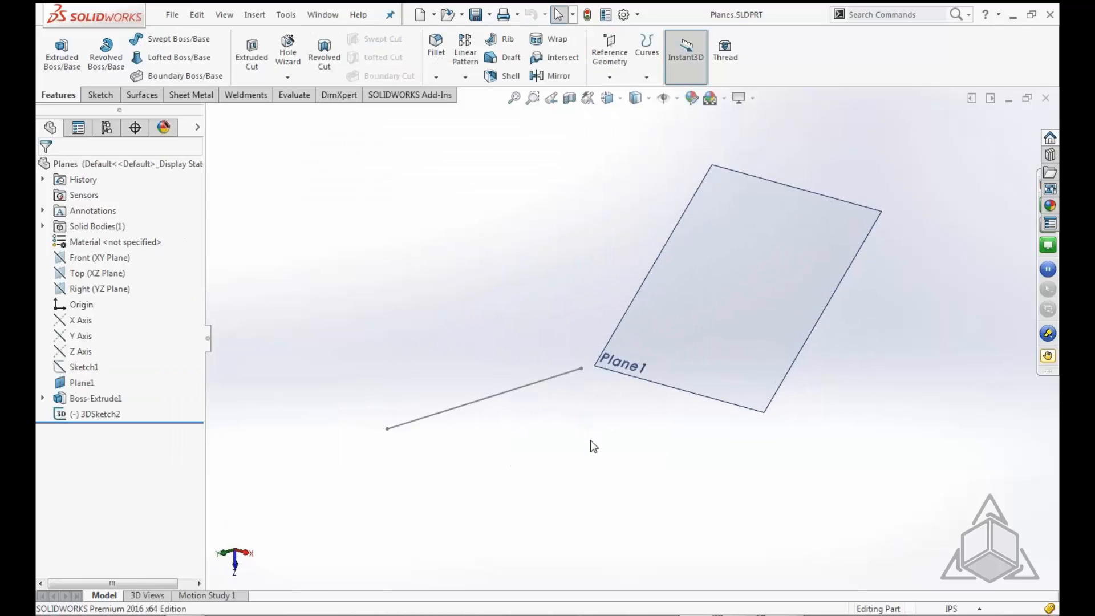
right_click(114, 411)
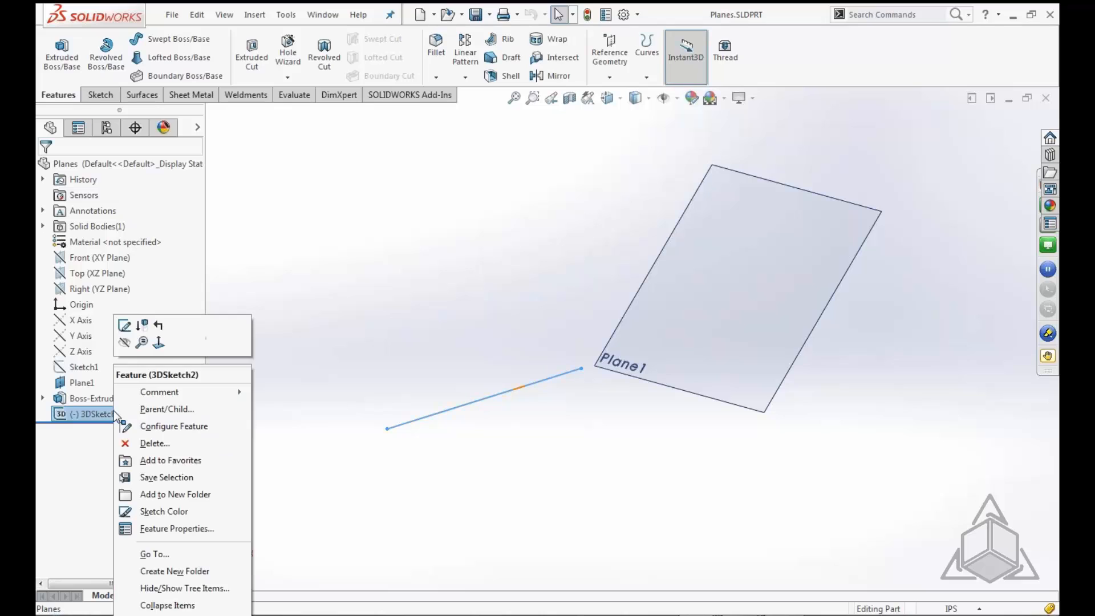
click(124, 325)
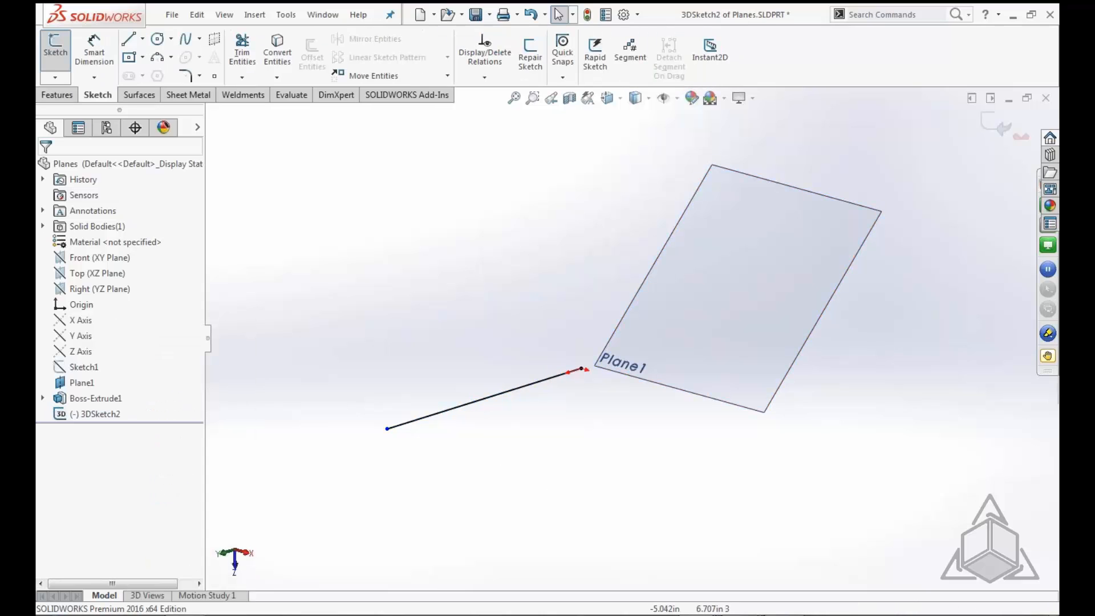
middle_drag(574, 457, 556, 470)
mouse_move(640, 440)
middle_down()
mouse_move(636, 362)
mouse_move(642, 399)
middle_up()
scroll(607, 388, down, 3)
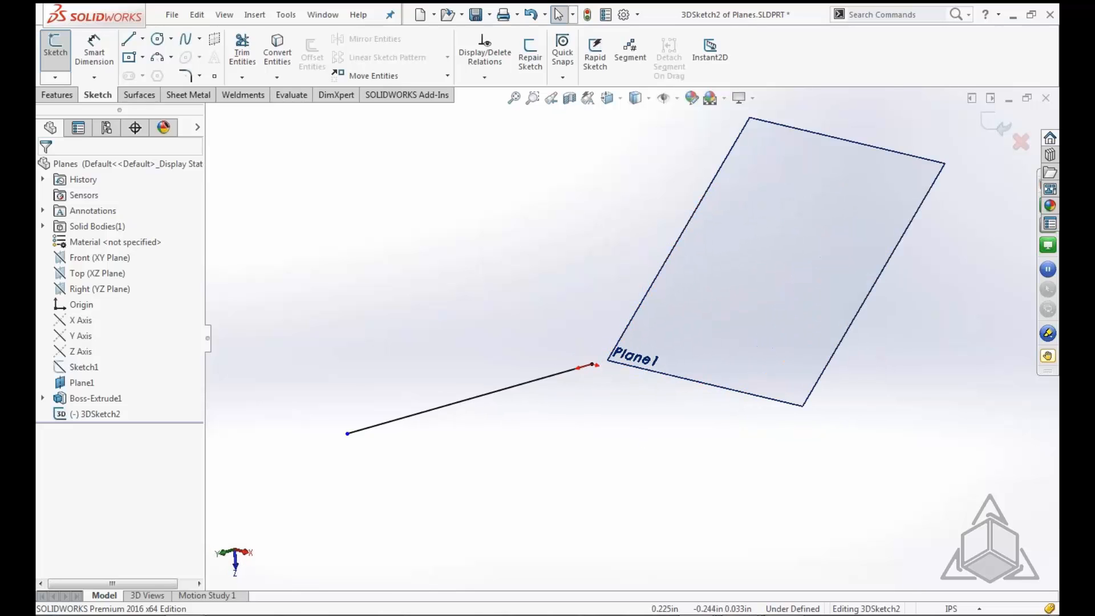
scroll(610, 376, down, 1)
scroll(633, 366, up, 2)
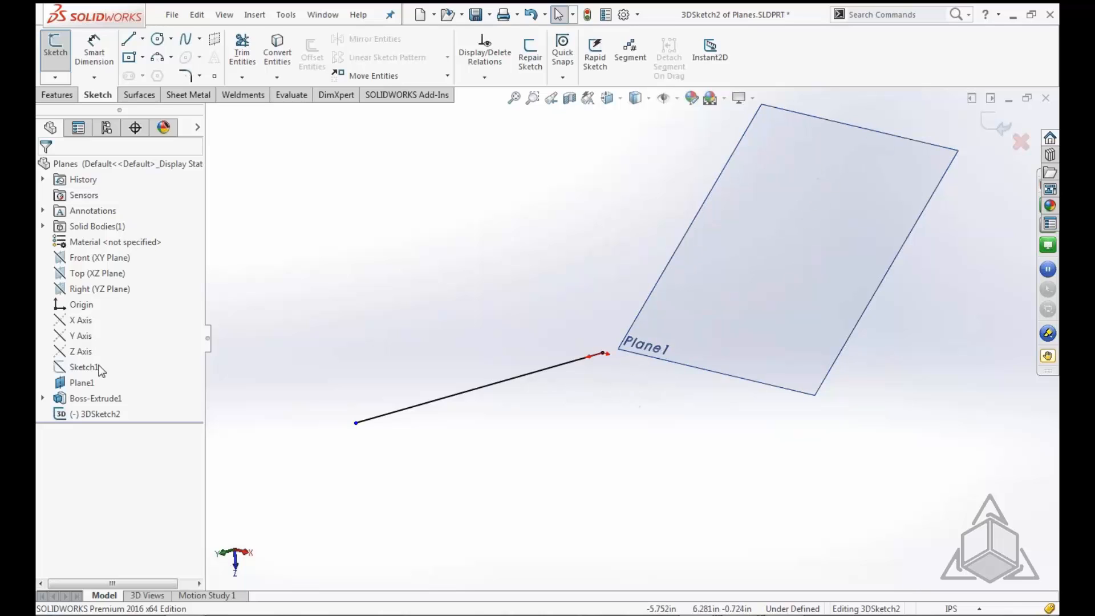
click(83, 383)
middle_drag(635, 477, 682, 470)
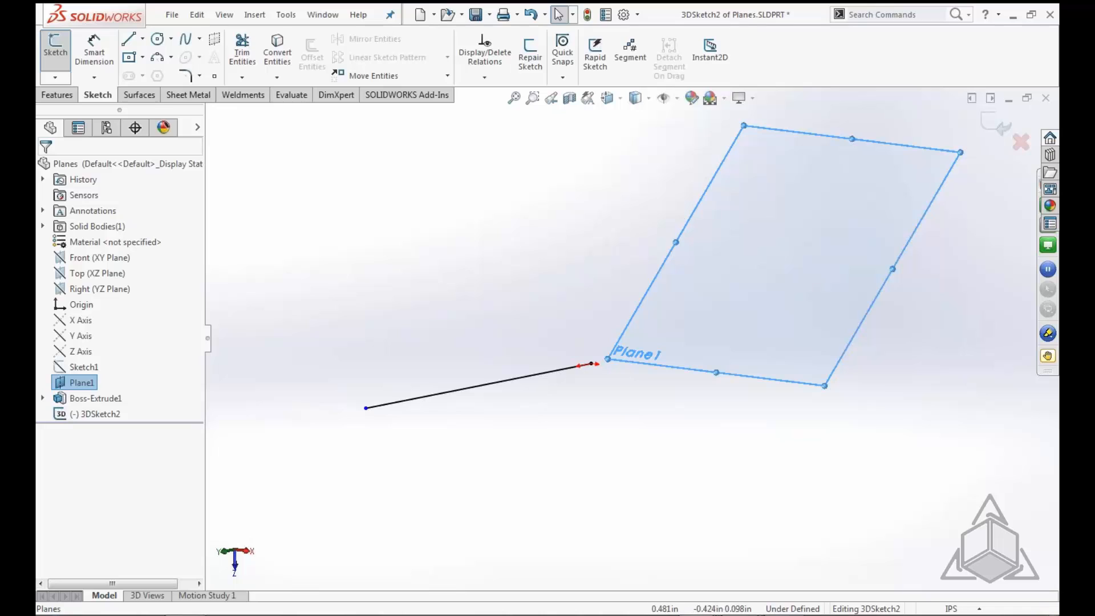
middle_drag(640, 372, 639, 391)
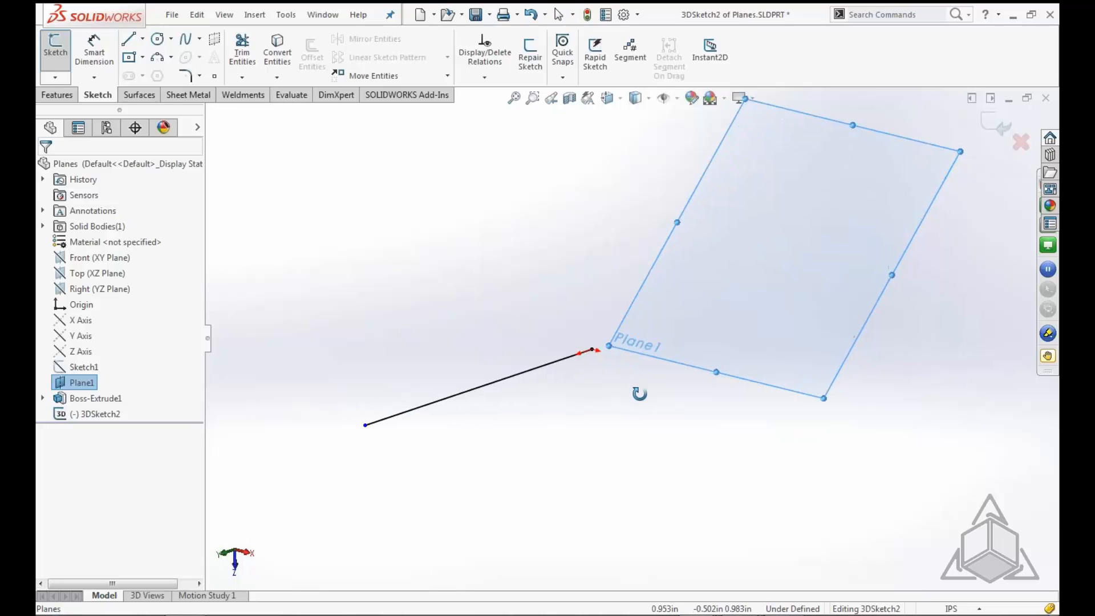
click(129, 44)
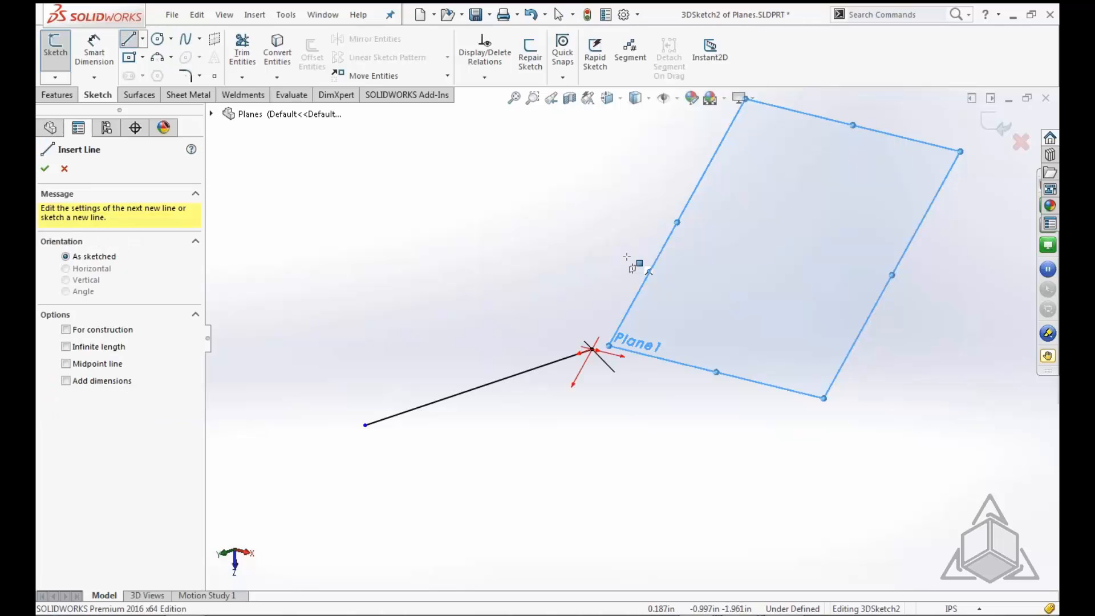
click(64, 168)
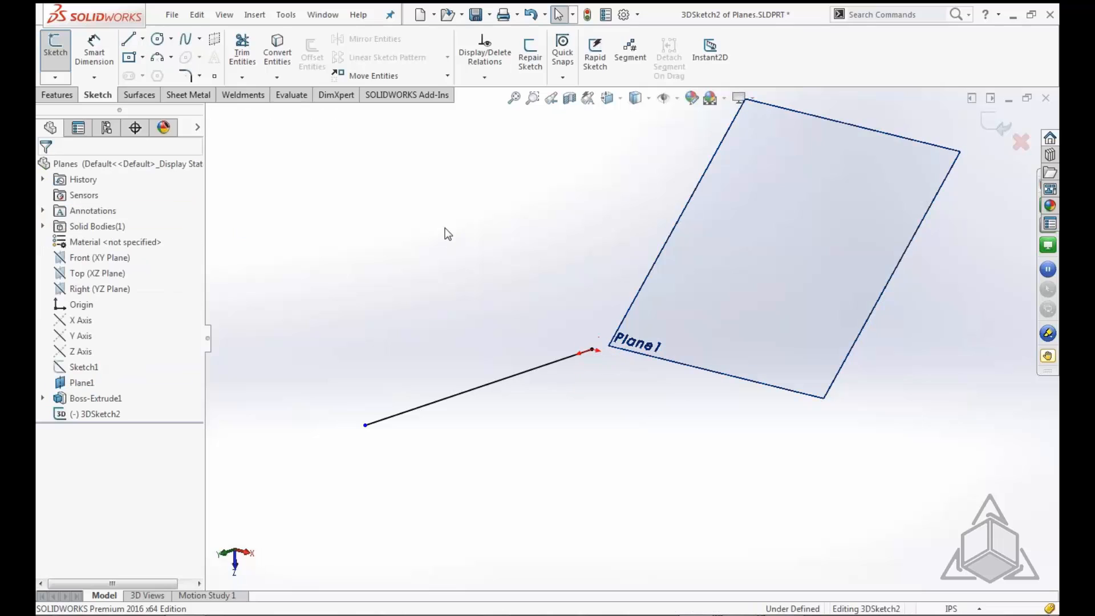
Draw a chain of three connected lines on Plane1 from the origin, forming an open U, the first about 3.1 in long
click(129, 39)
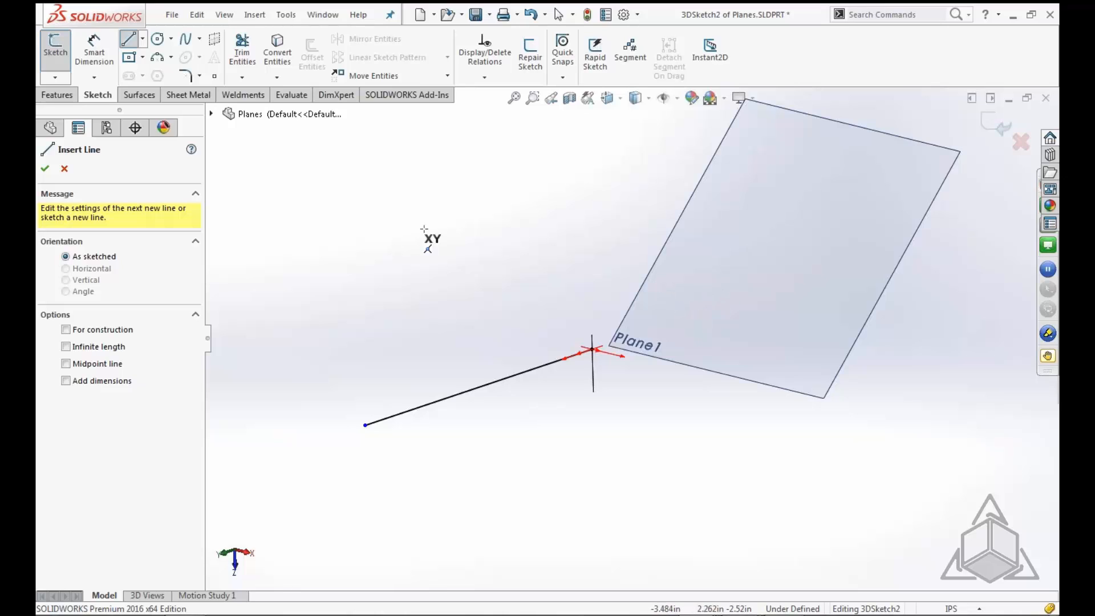
ctrl+click(644, 325)
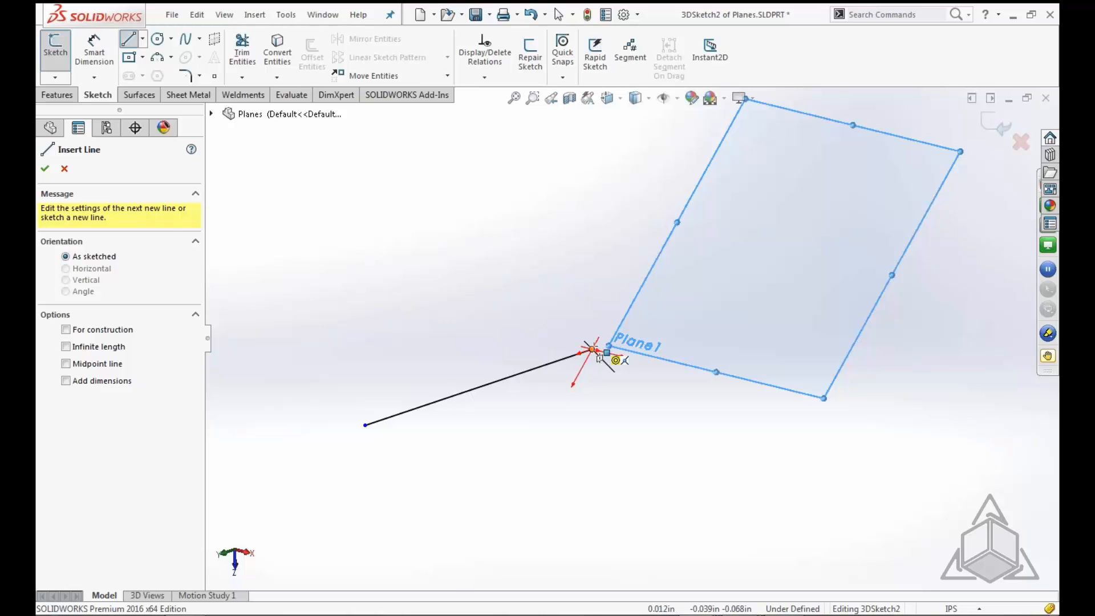
click(593, 349)
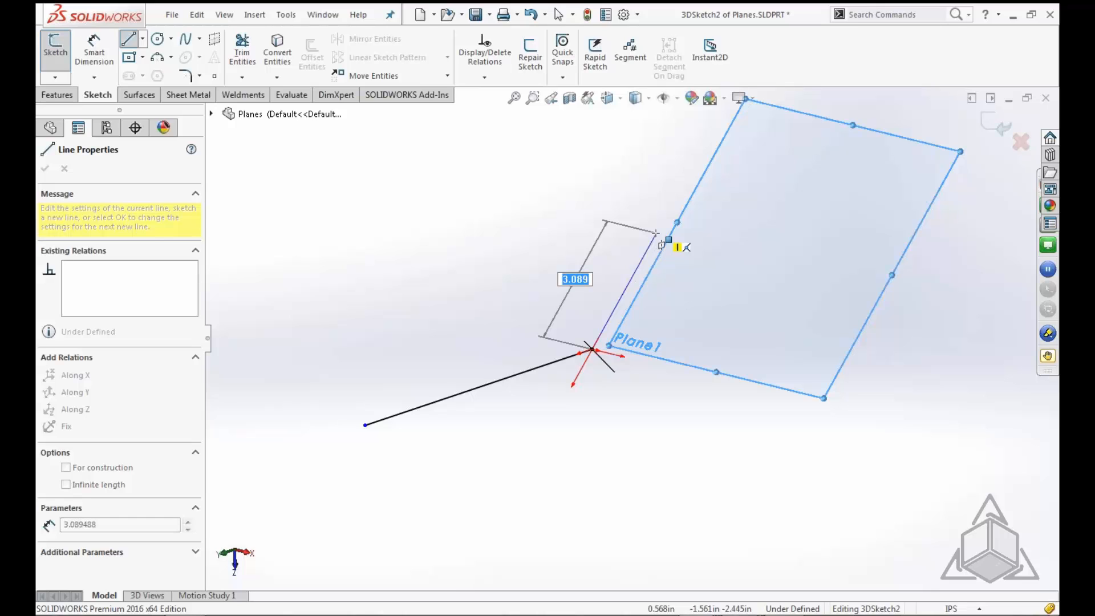
click(656, 233)
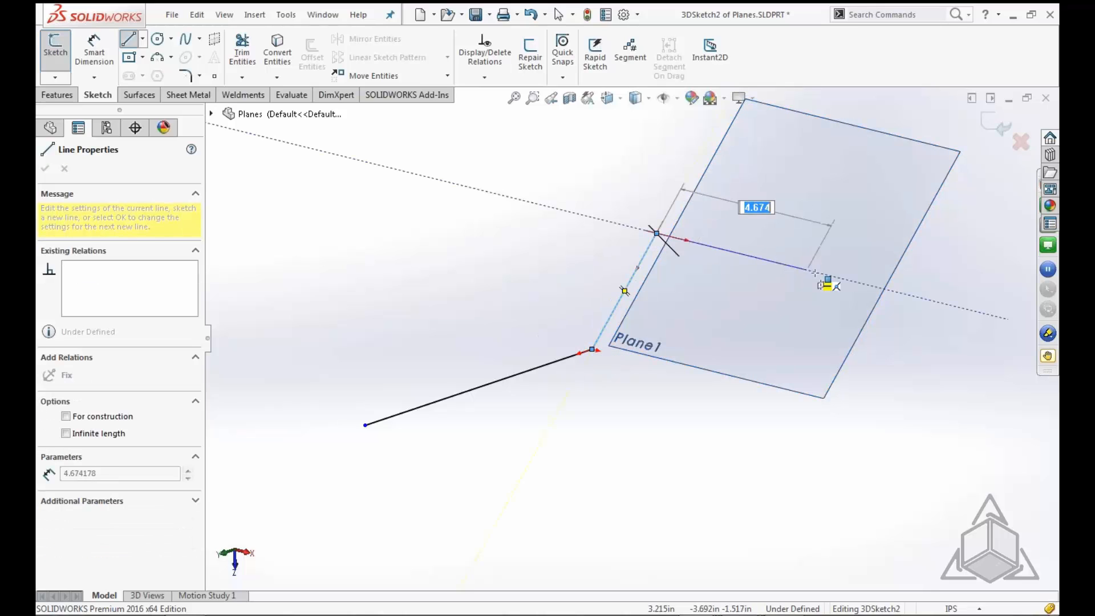
click(823, 274)
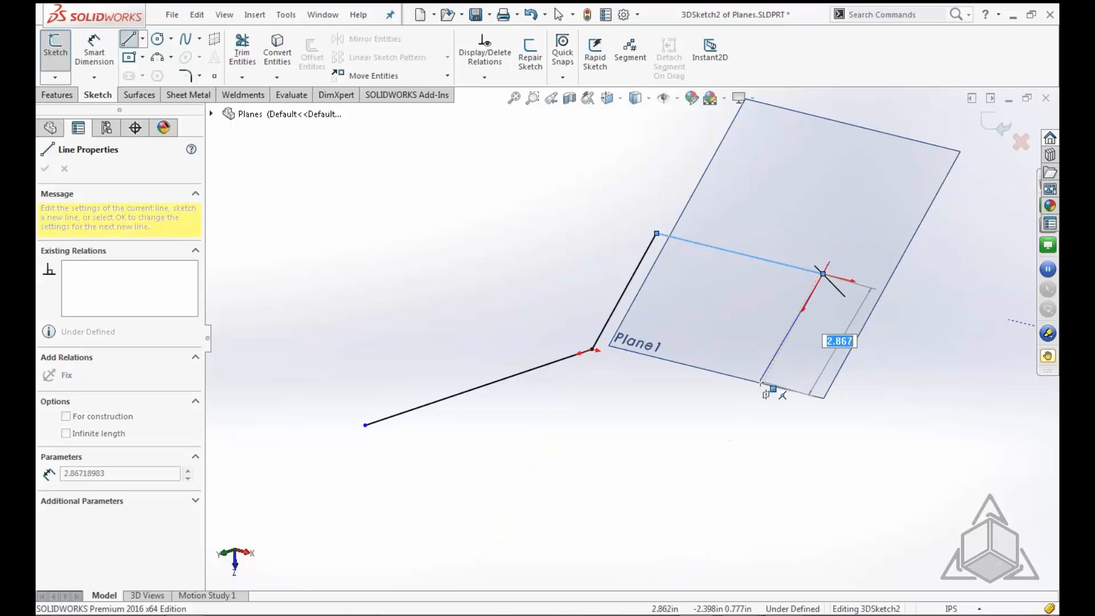
click(755, 395)
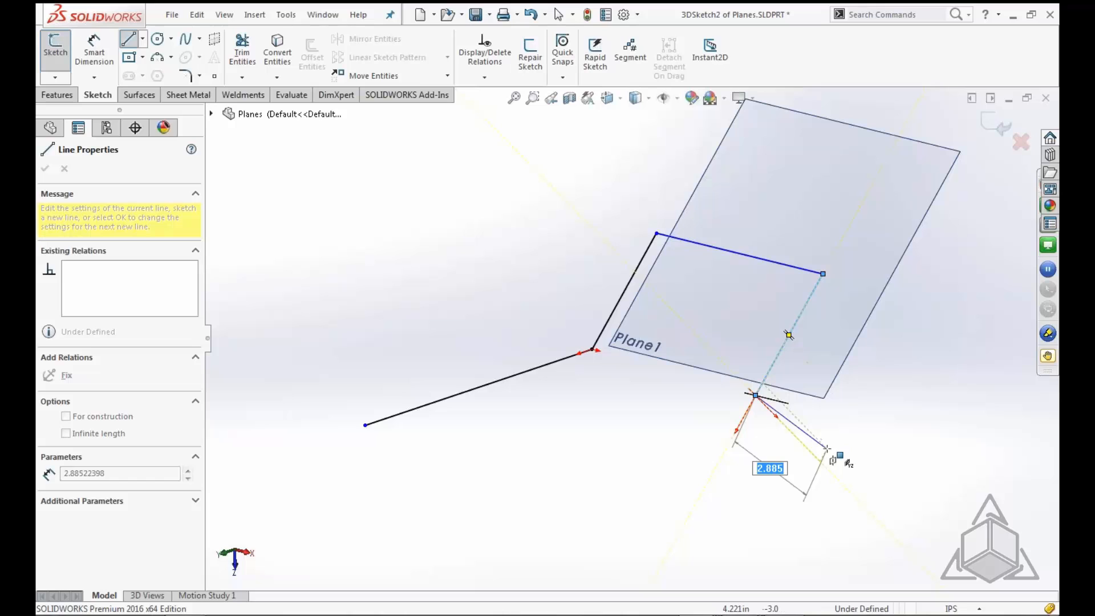
key(Escape)
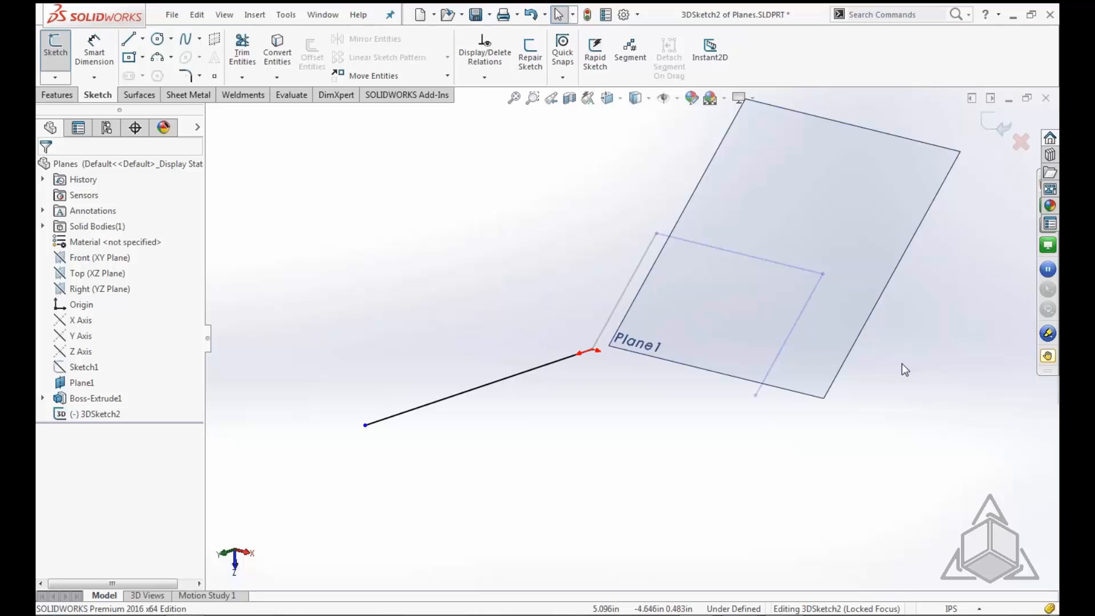
Activate Plane1 as the working plane within the 3D sketch and deactivate it again
double_click(878, 265)
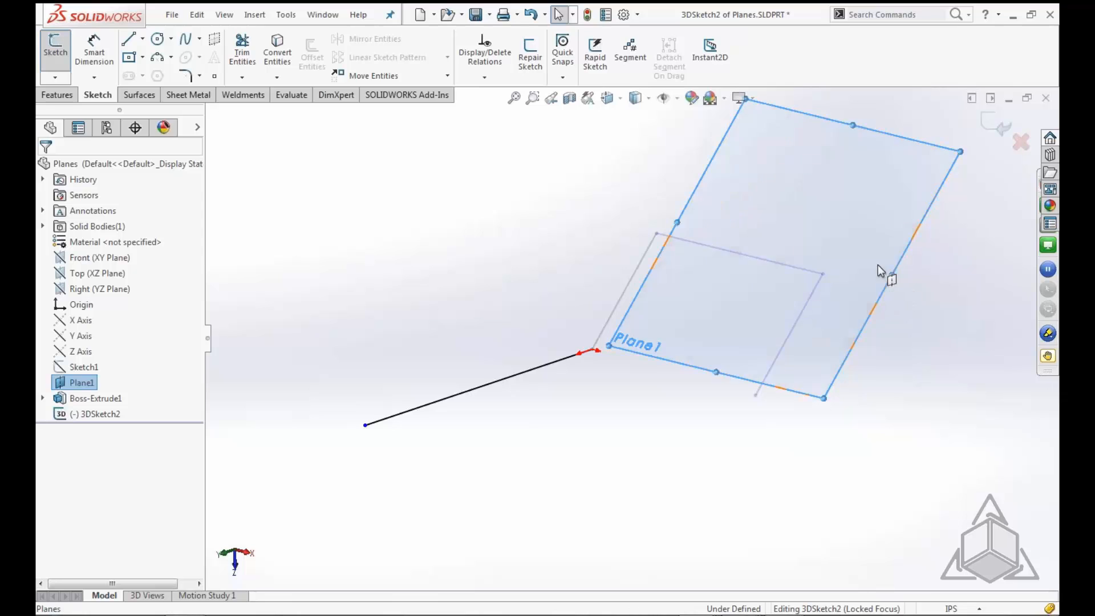
middle_drag(904, 383, 886, 410)
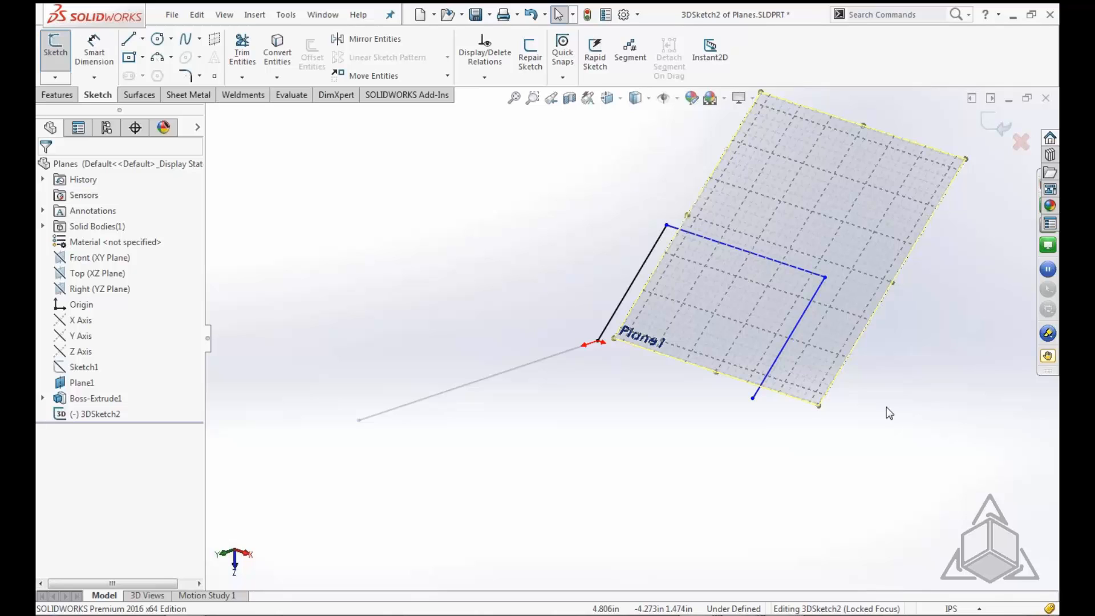
double_click(886, 407)
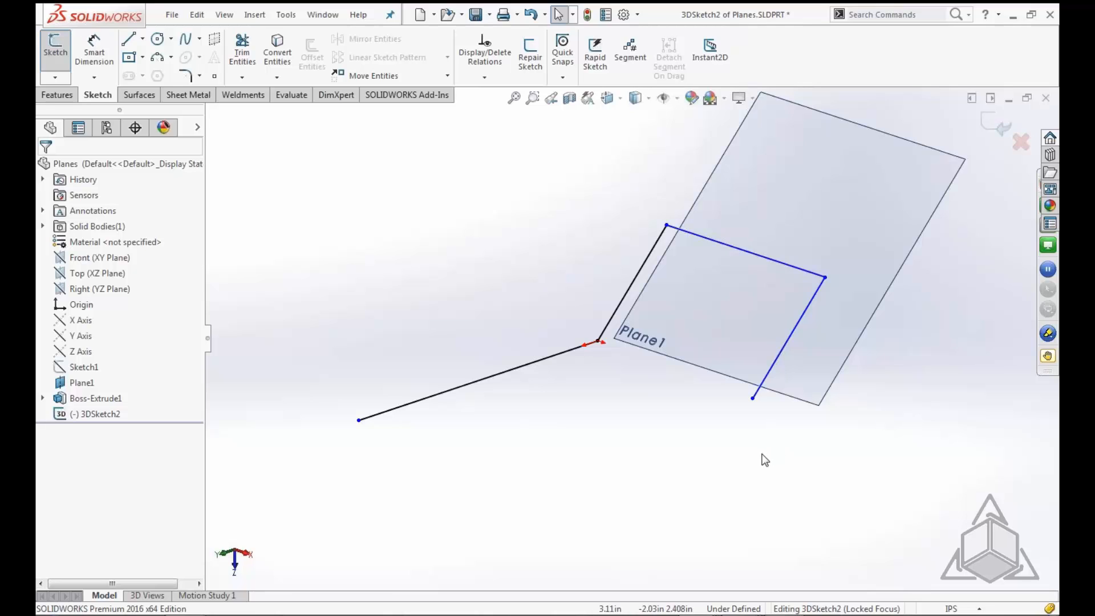
Draw a line about 8.15 in long in the YZ orientation along Y from the open end of the Plane1 chain
key(s)
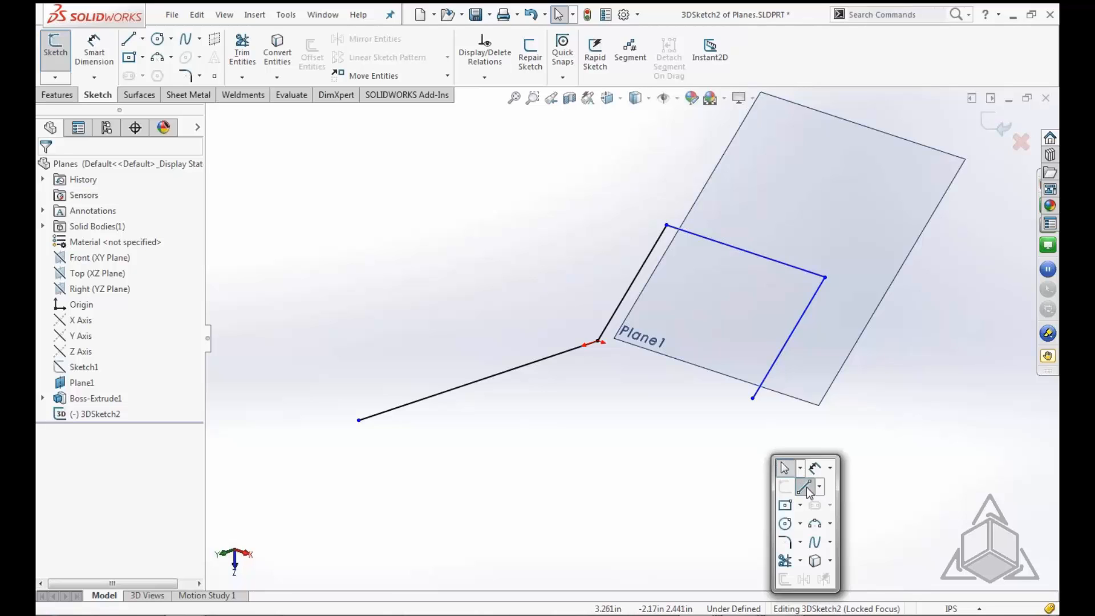
click(799, 484)
click(752, 397)
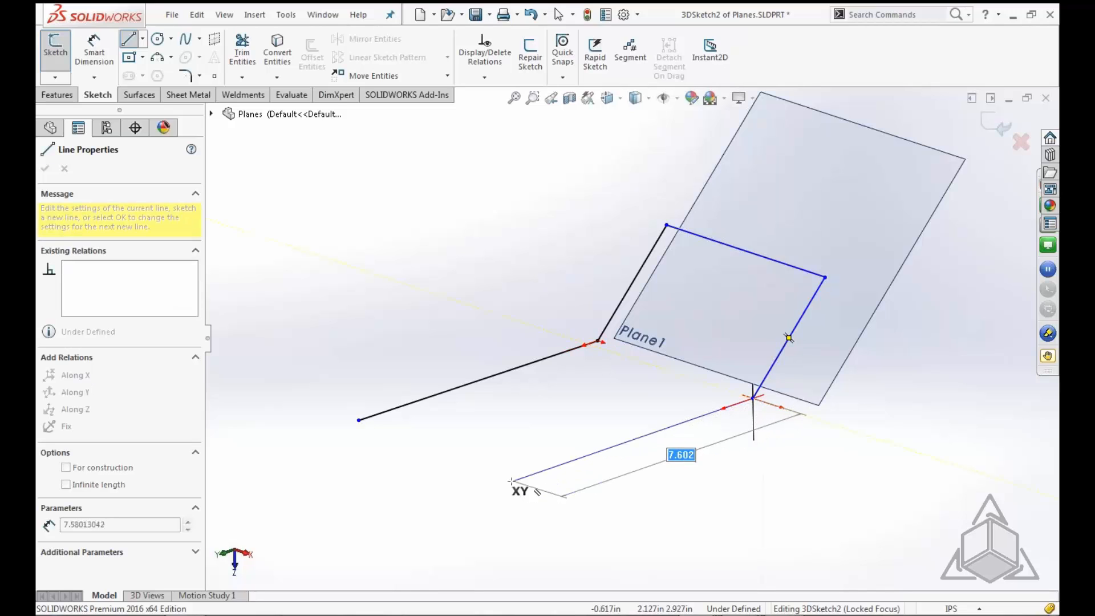
key(Tab)
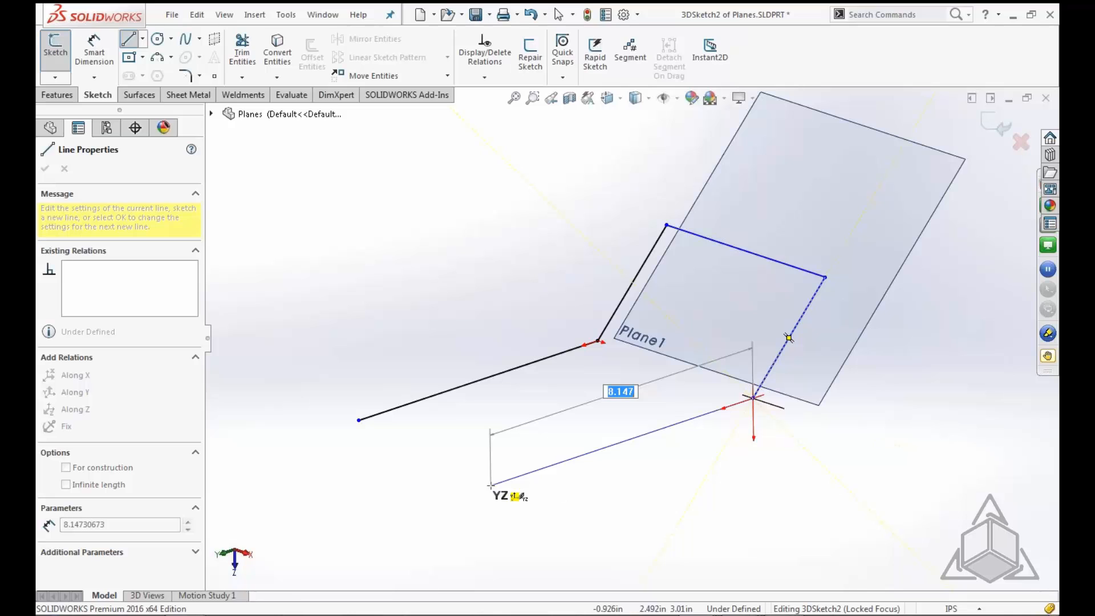
click(491, 486)
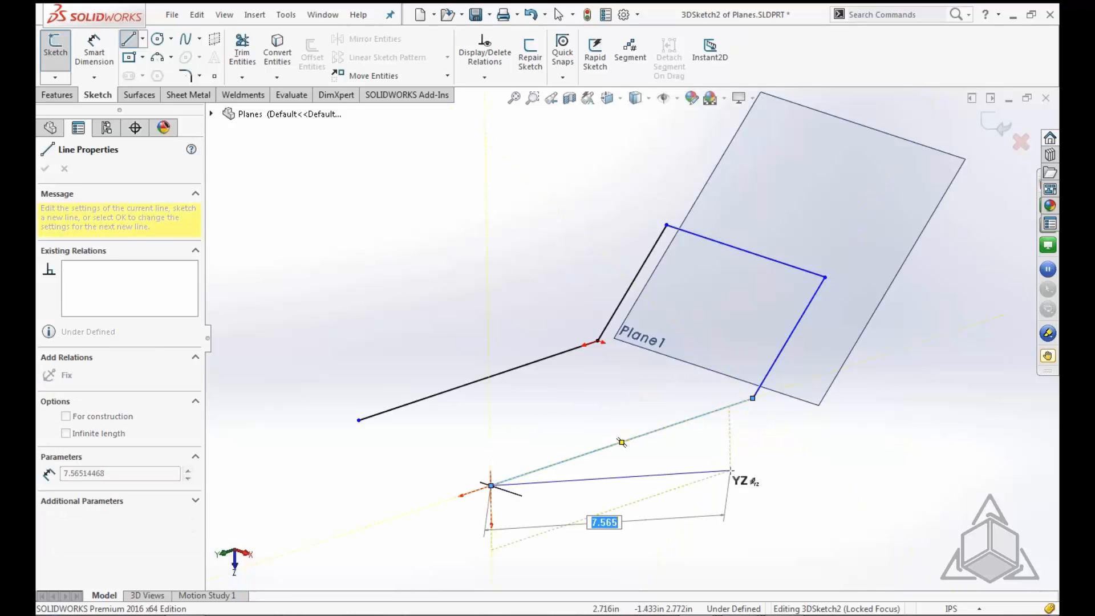
key(Escape)
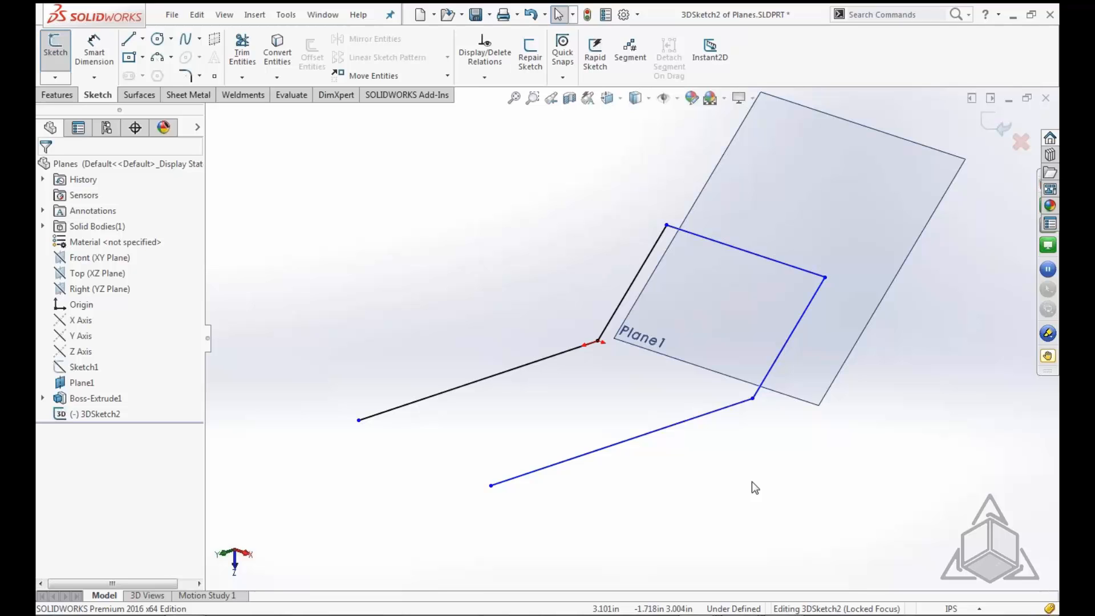
middle_drag(702, 501, 687, 482)
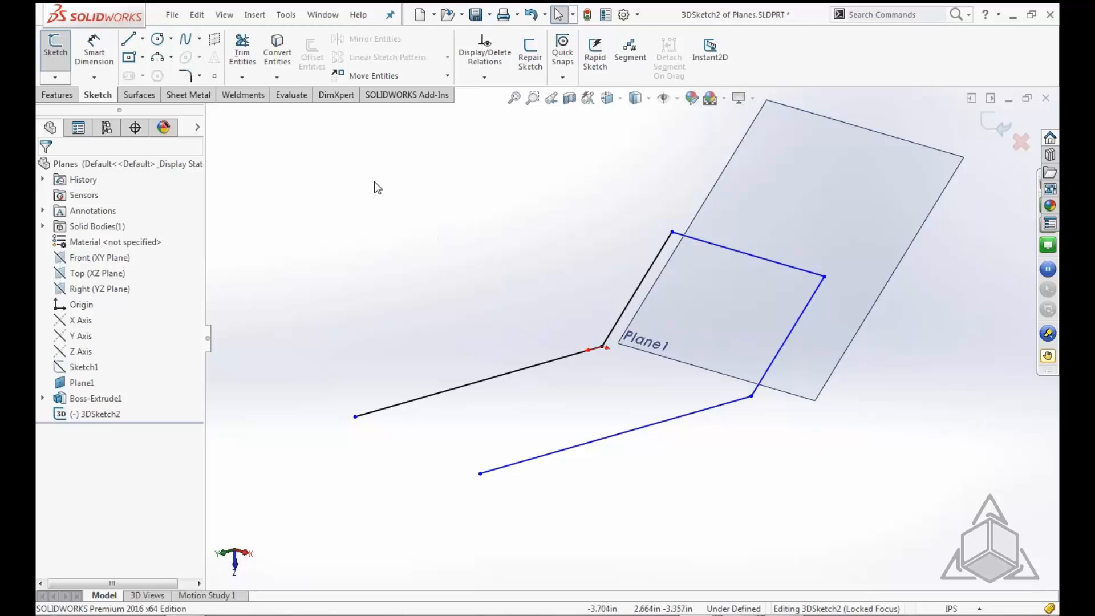
Create a sketch plane coincident with the chain's first corner, the chain's end on Plane1 and the original line's free end
click(215, 40)
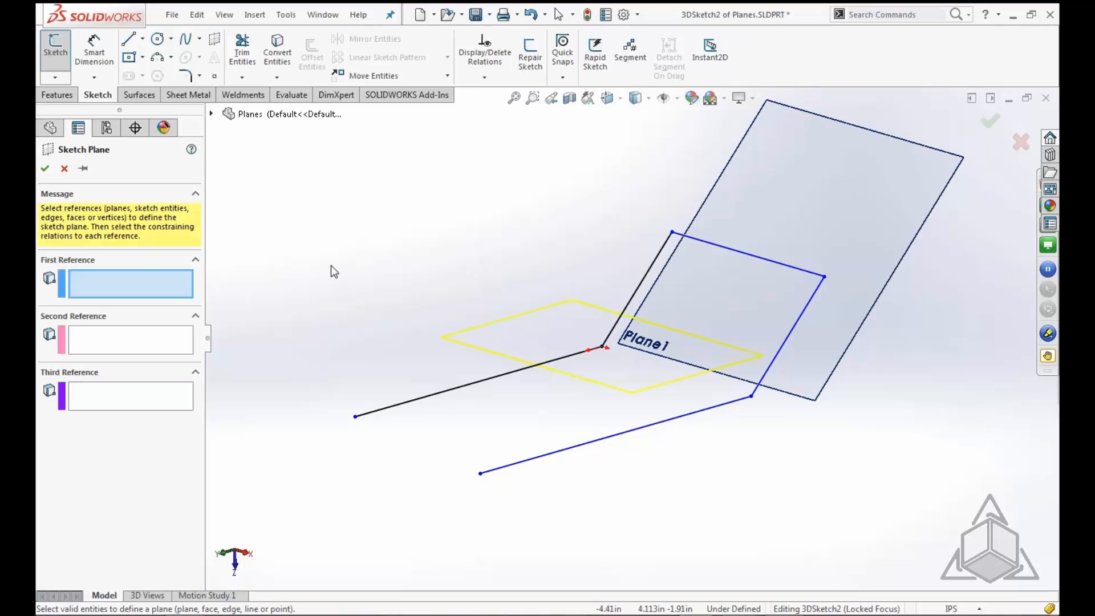
click(673, 234)
click(752, 396)
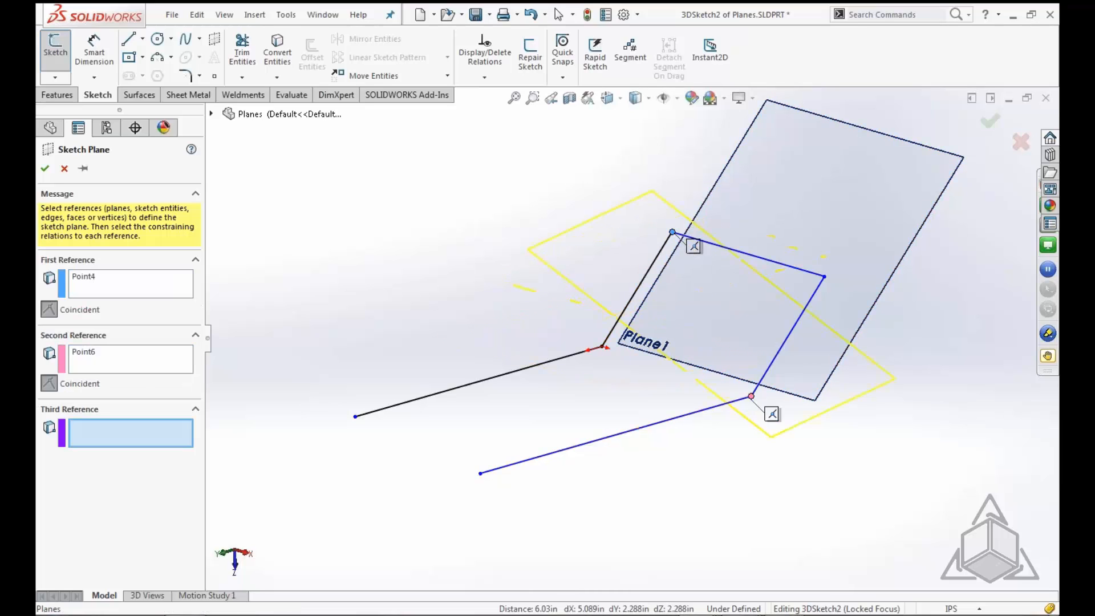
click(354, 417)
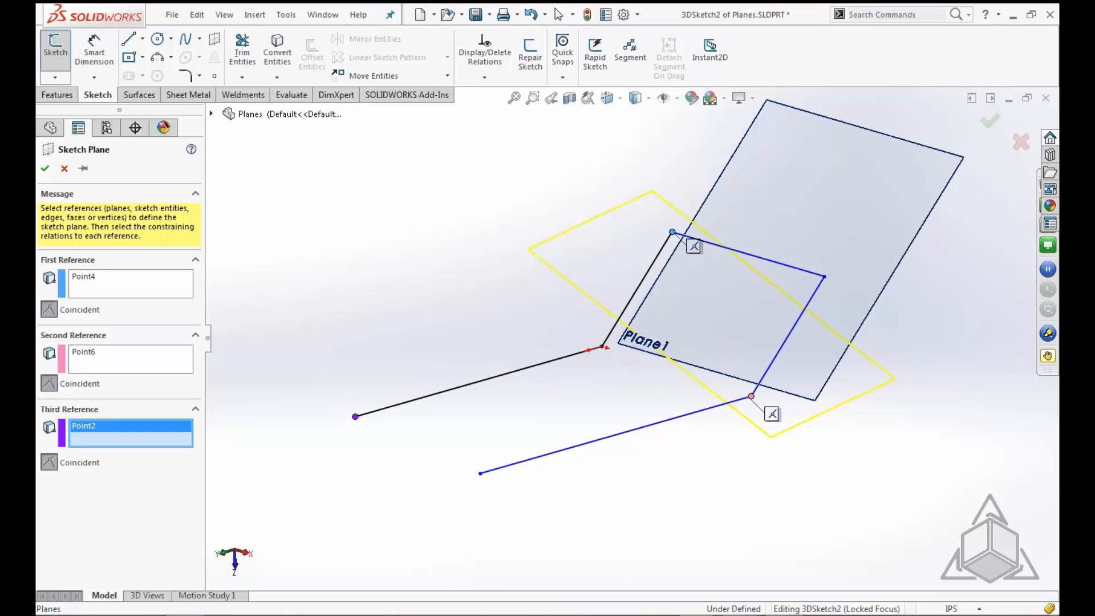
mouse_move(815, 453)
middle_down()
mouse_move(735, 386)
mouse_move(802, 441)
middle_up()
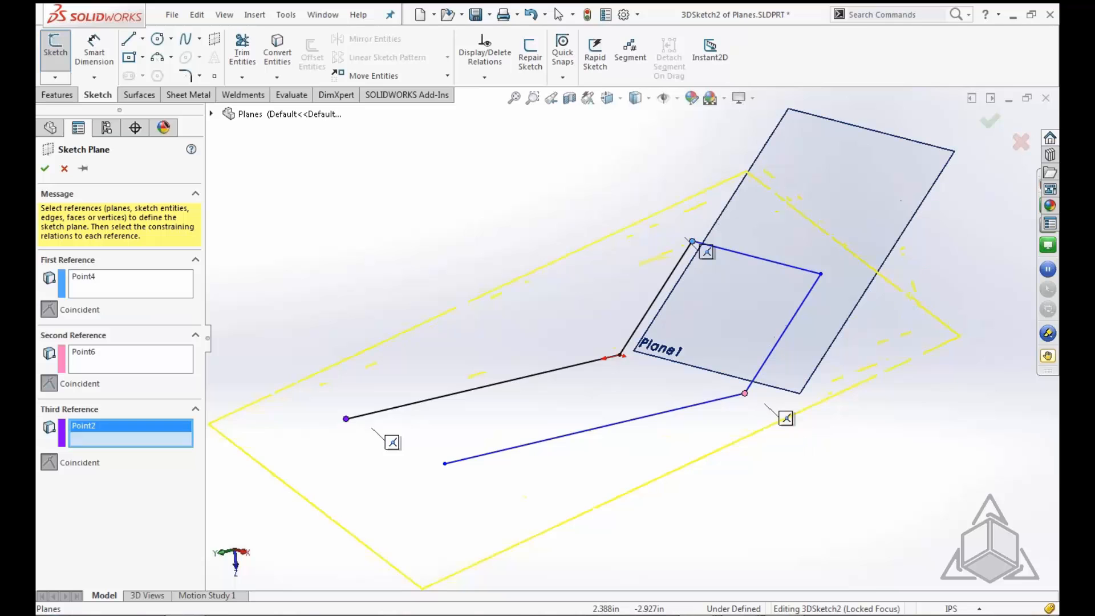
click(44, 168)
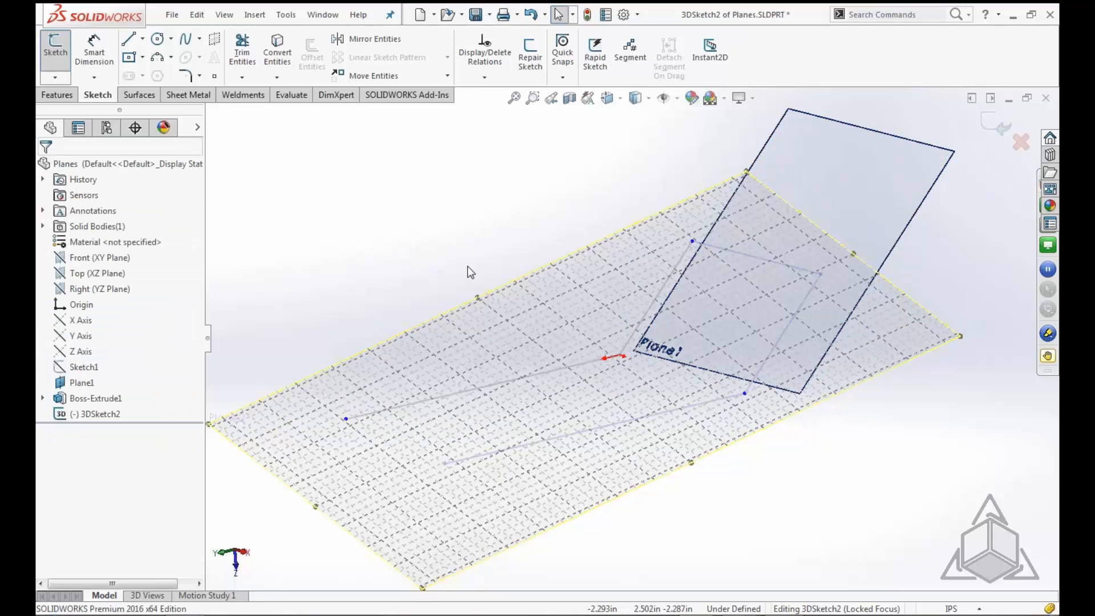
Draw three separate lines on the new sketch plane from its three reference points, about 4.7, 4.5 and 6.4 in long
scroll(543, 338, up, 3)
middle_drag(543, 338, 593, 391)
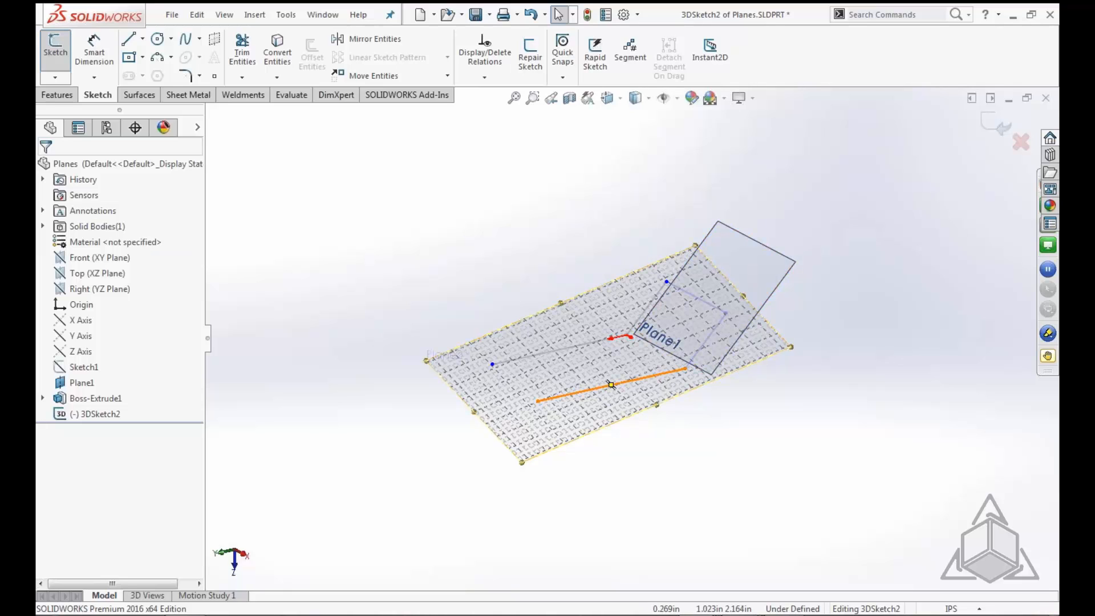
click(129, 42)
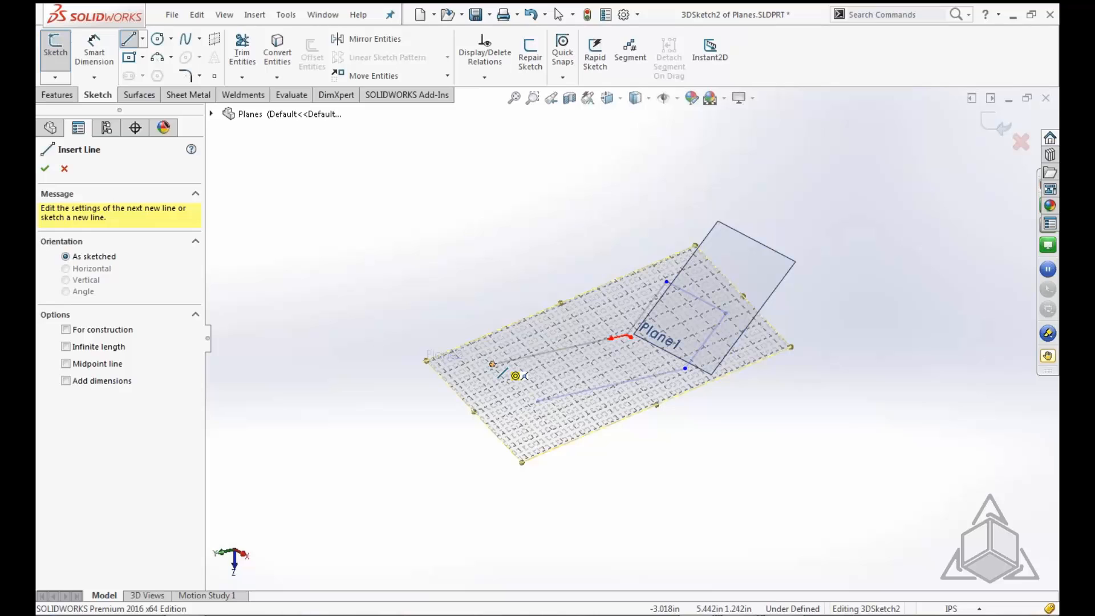
drag(492, 364, 438, 307)
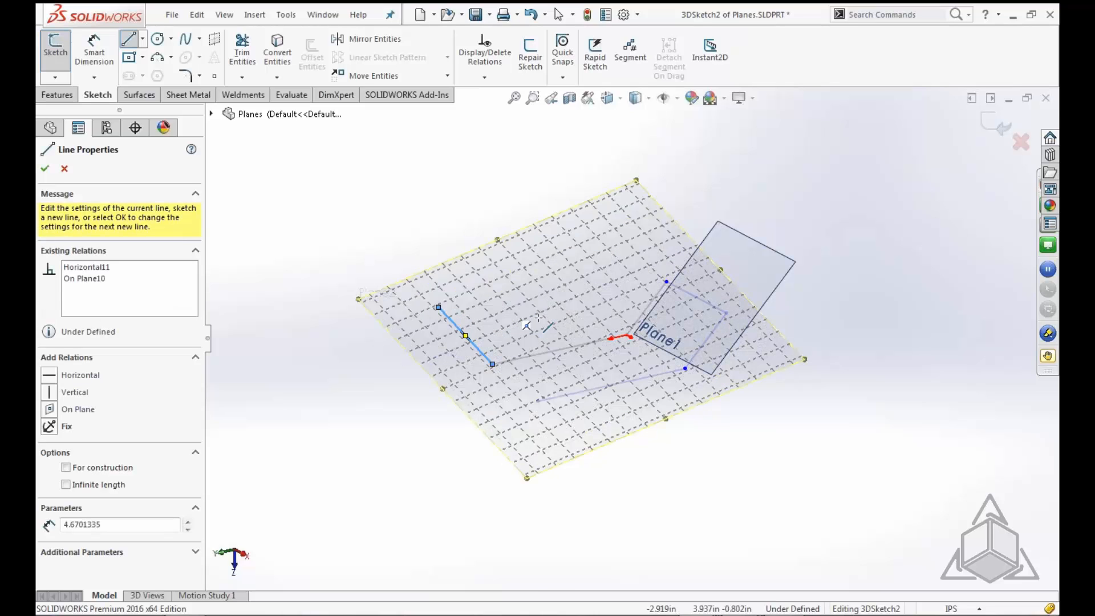
drag(666, 282, 615, 226)
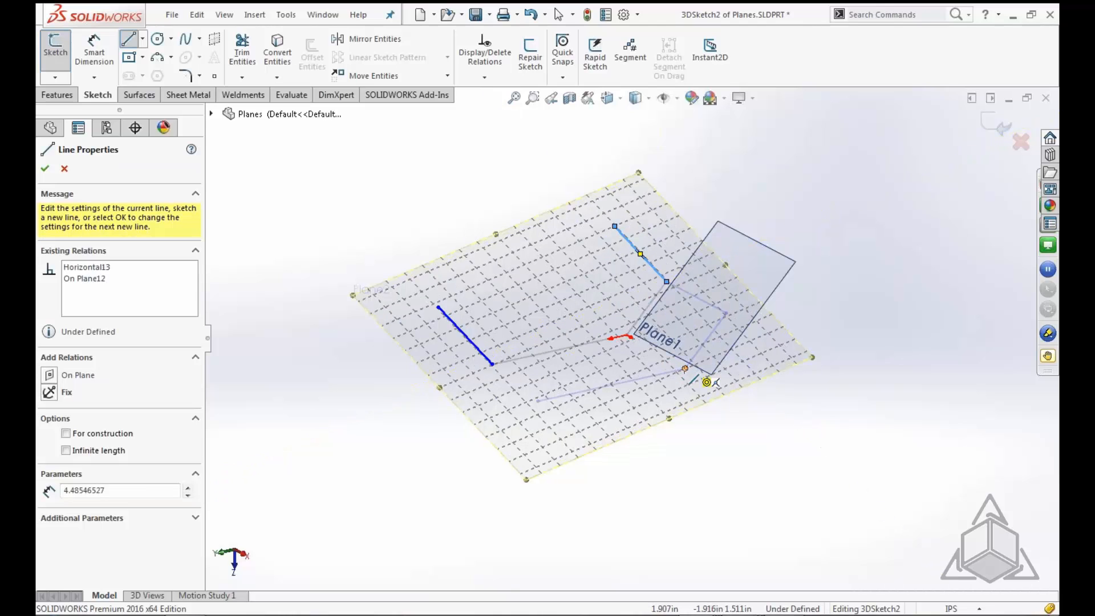
drag(685, 368, 611, 296)
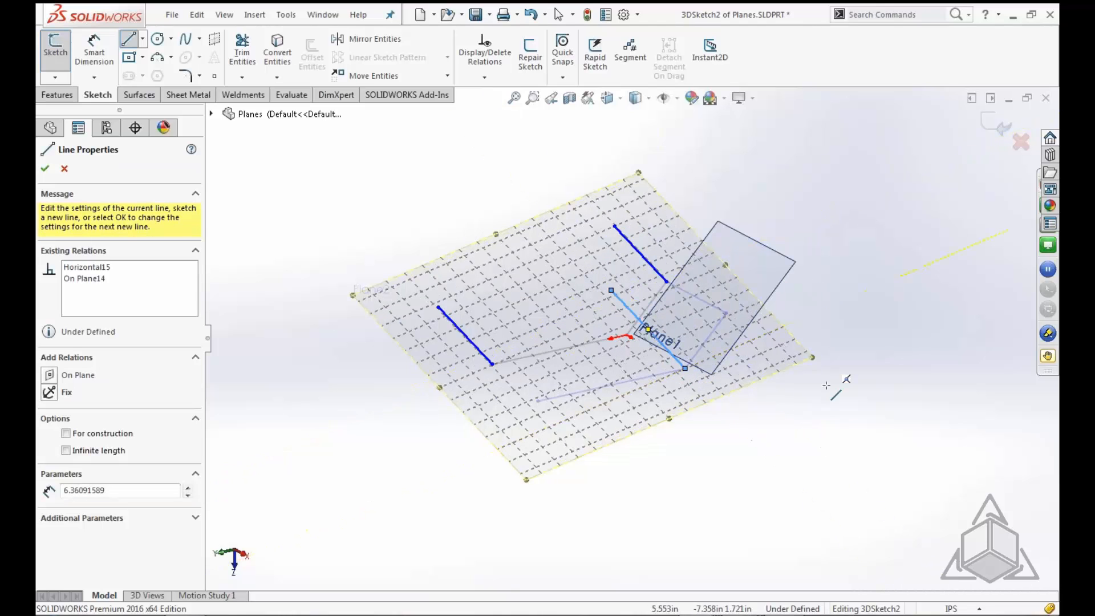
Finish the line command and deactivate Plane2 as the working plane of the 3D sketch
mouse_move(852, 412)
middle_down()
mouse_move(868, 378)
mouse_move(860, 391)
mouse_move(848, 366)
mouse_move(870, 388)
mouse_move(860, 386)
mouse_move(878, 334)
middle_up()
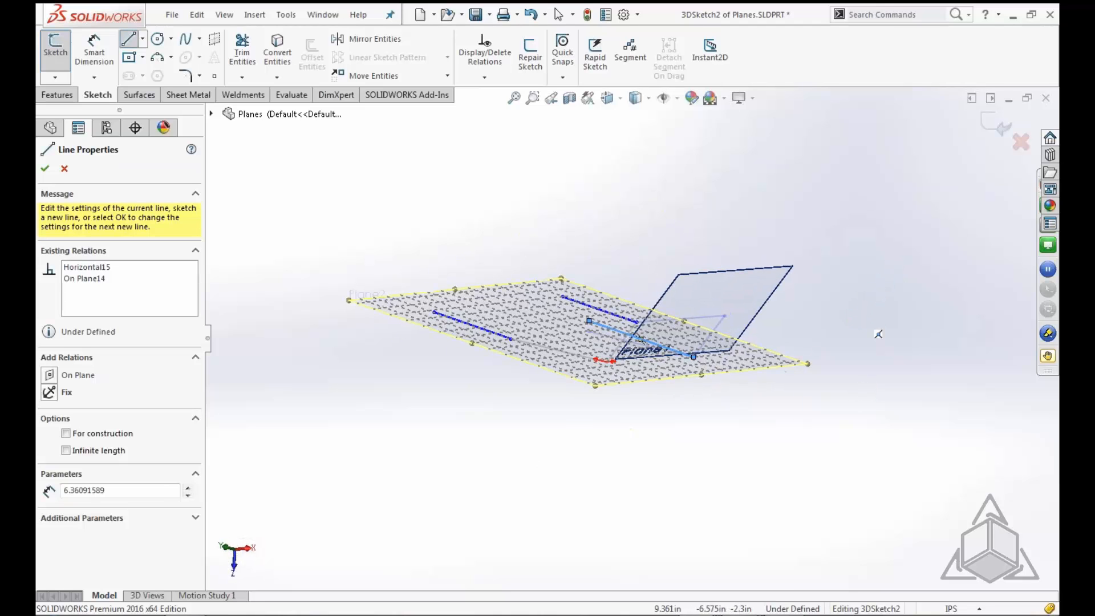
click(44, 168)
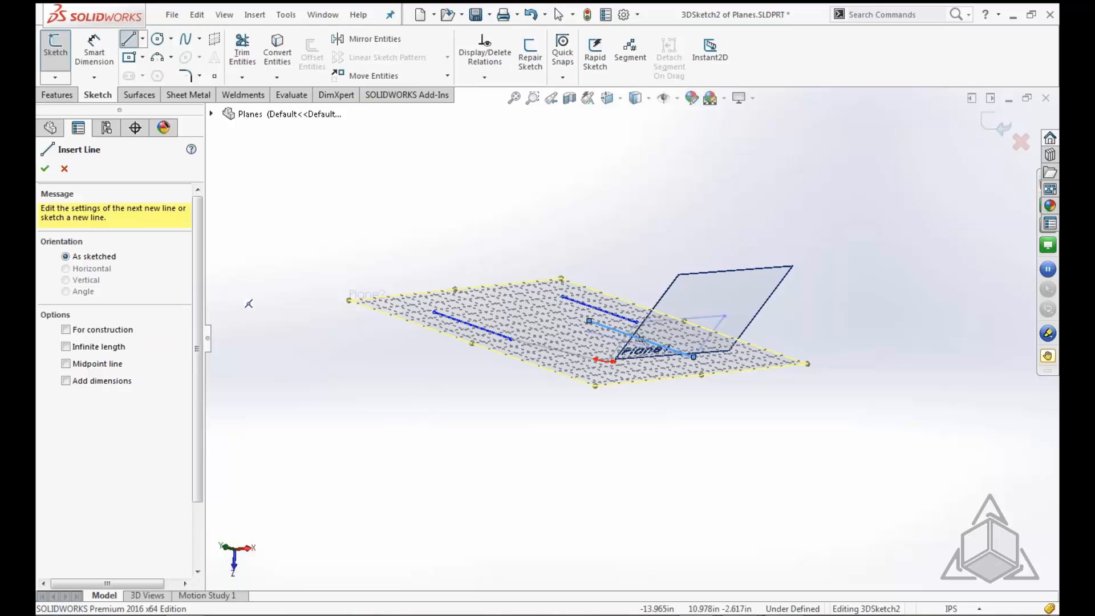
click(45, 168)
double_click(508, 442)
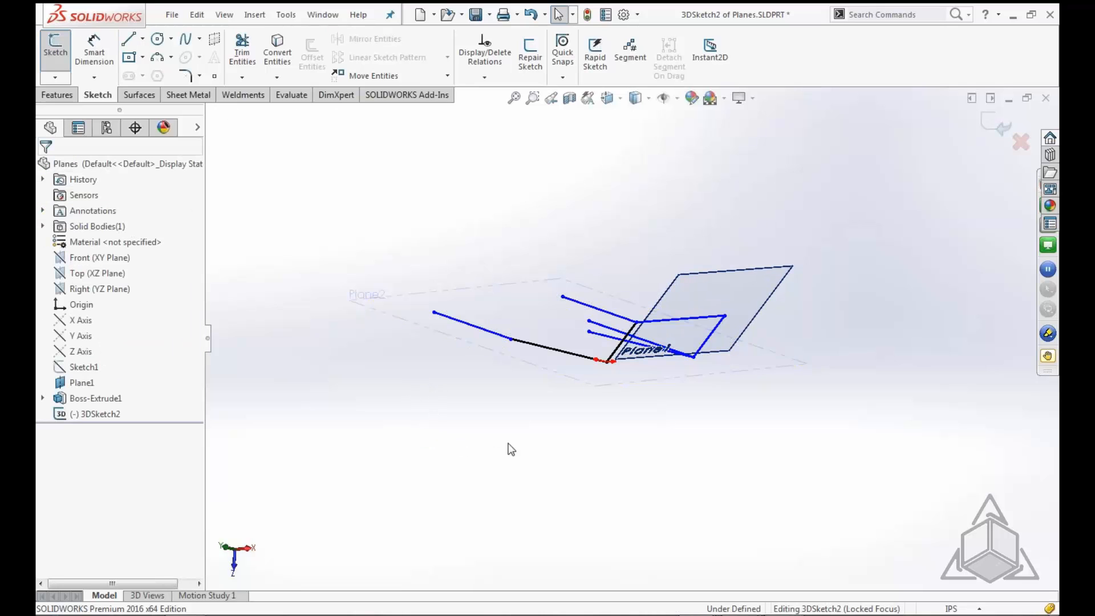
Examine the On Plane relation of the line drawn on Plane2 from the original line's free end
mouse_move(501, 418)
middle_down()
mouse_move(491, 454)
mouse_move(577, 440)
middle_up()
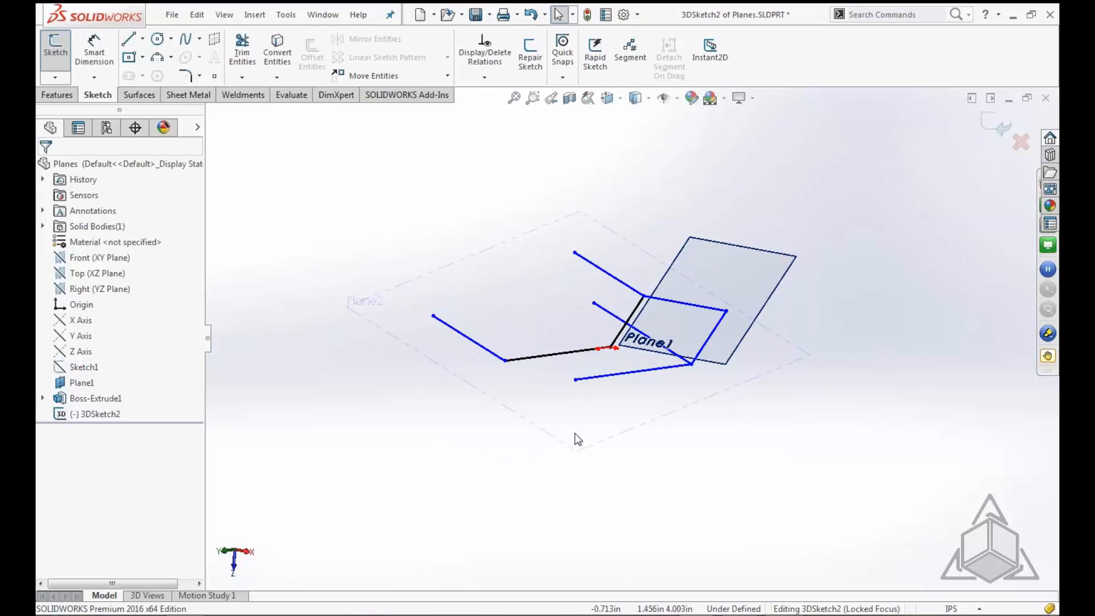
mouse_move(656, 433)
middle_down()
mouse_move(740, 457)
mouse_move(789, 437)
mouse_move(841, 521)
mouse_move(818, 521)
mouse_move(777, 482)
mouse_move(770, 497)
mouse_move(787, 504)
middle_up()
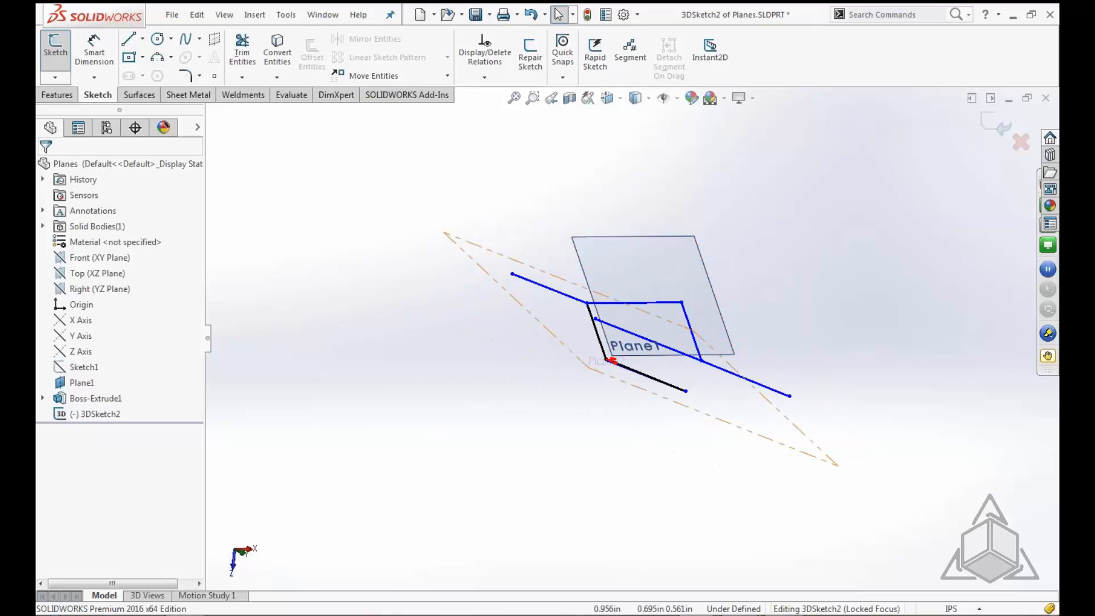
mouse_move(668, 456)
middle_down()
mouse_move(547, 395)
mouse_move(557, 447)
mouse_move(445, 320)
middle_up()
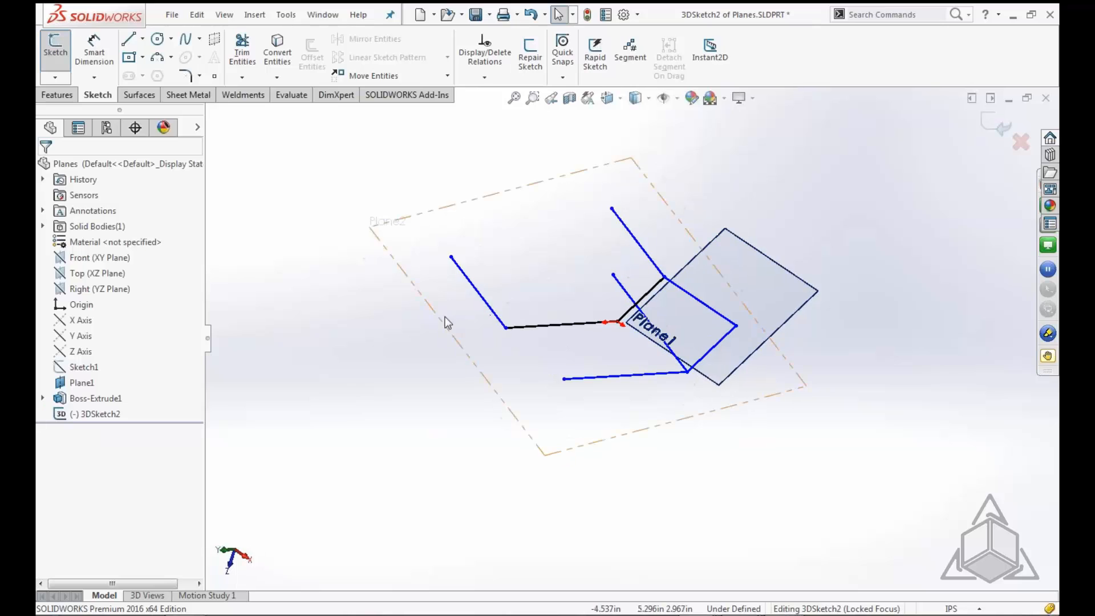
click(476, 289)
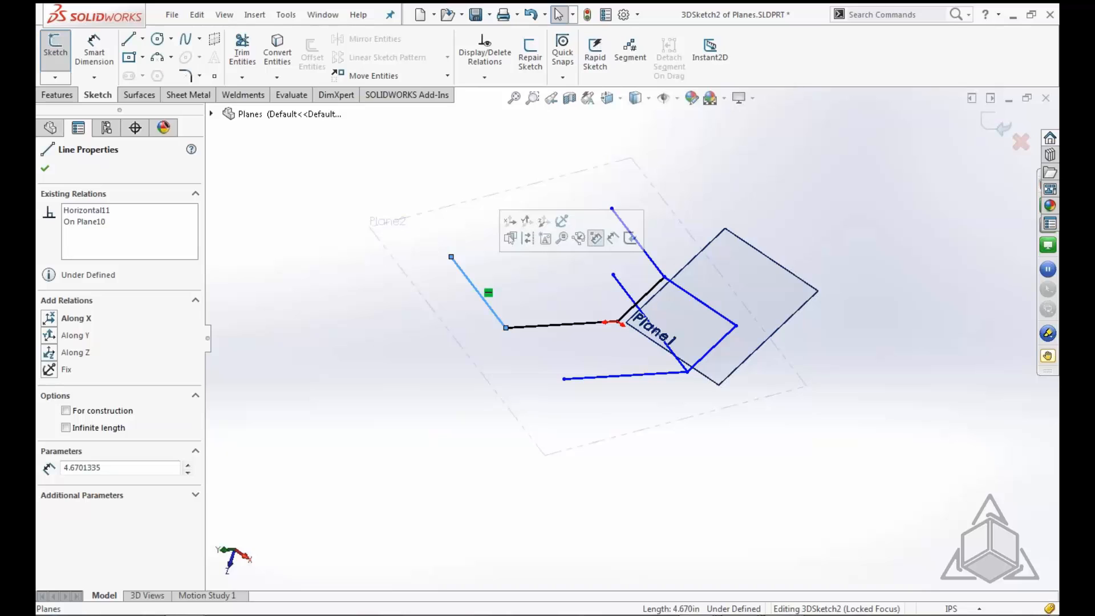
click(95, 222)
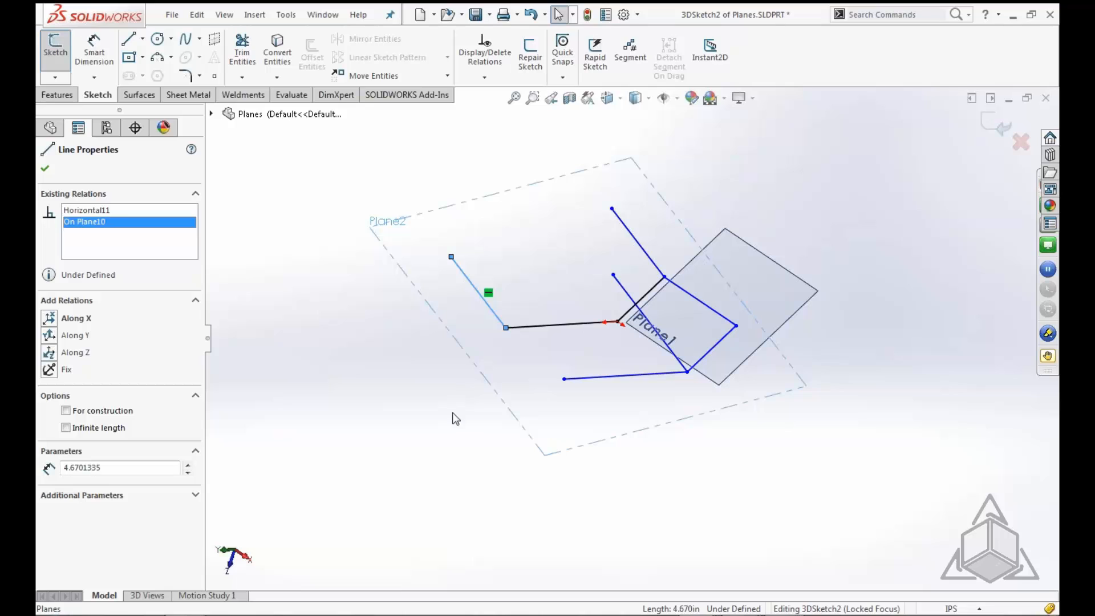
key(Escape)
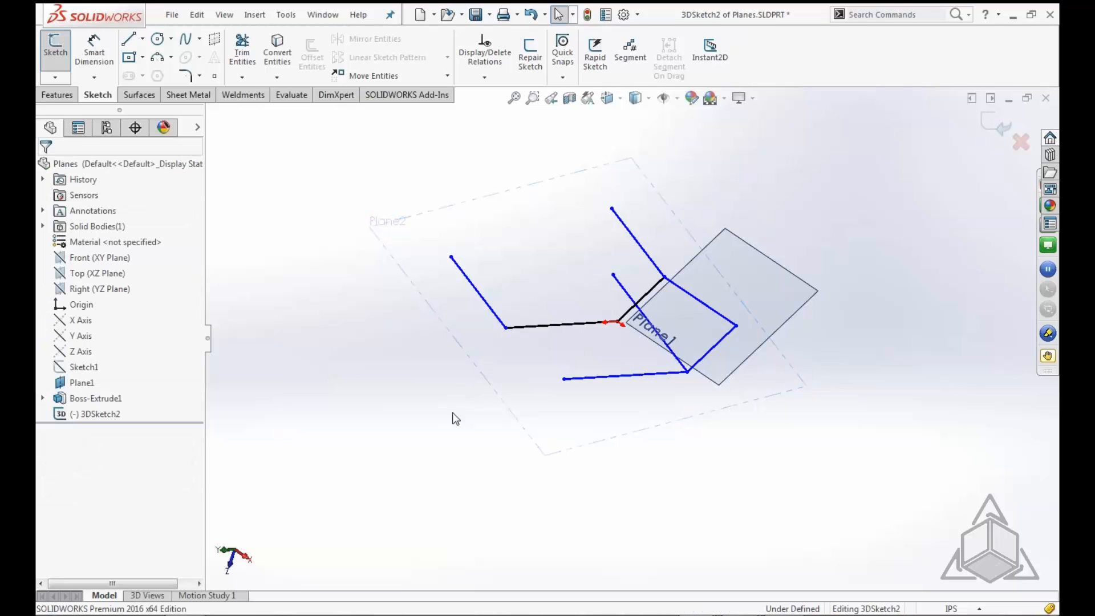
Draw a separate line about 12.4 in long in the XY orientation, in the empty space outside Plane2's border
click(128, 40)
click(334, 398)
double_click(398, 330)
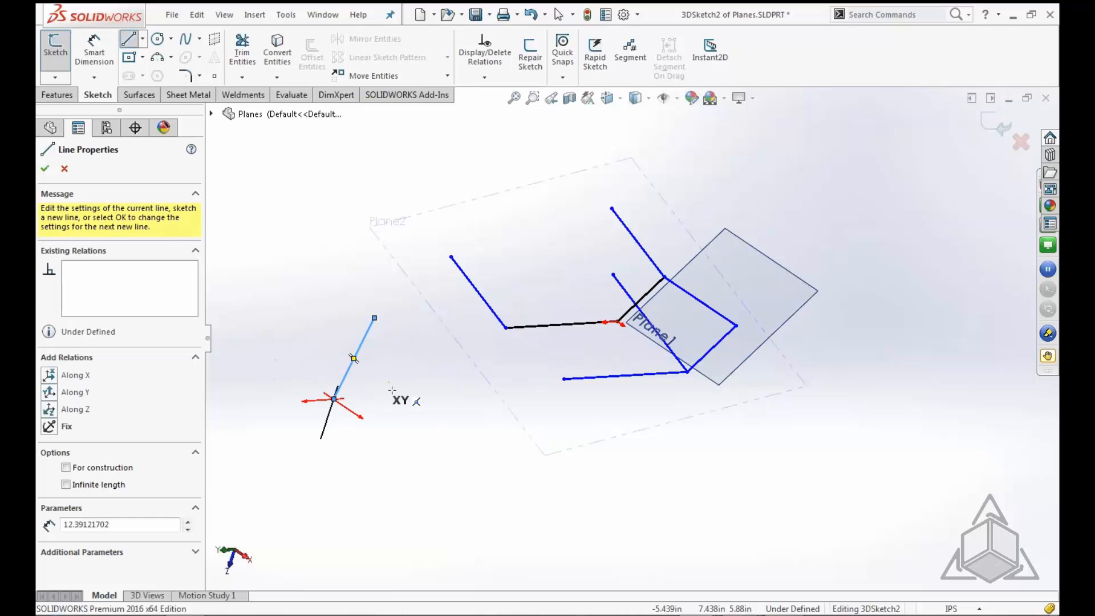
key(Escape)
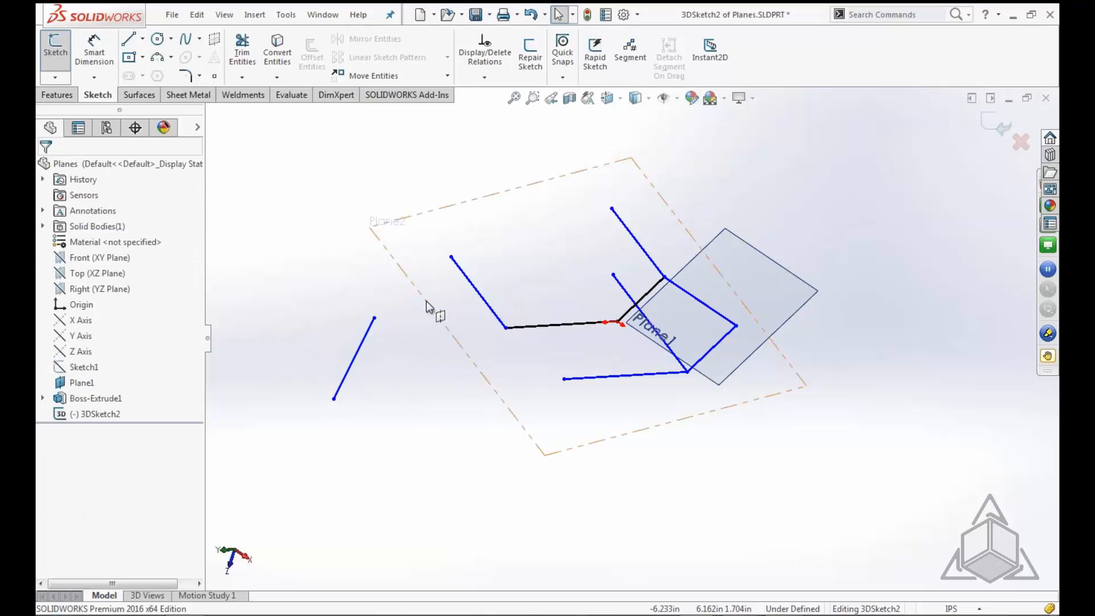
Add an On Plane relation between the upper endpoint of the separate line and Plane2
click(426, 300)
ctrl+click(375, 317)
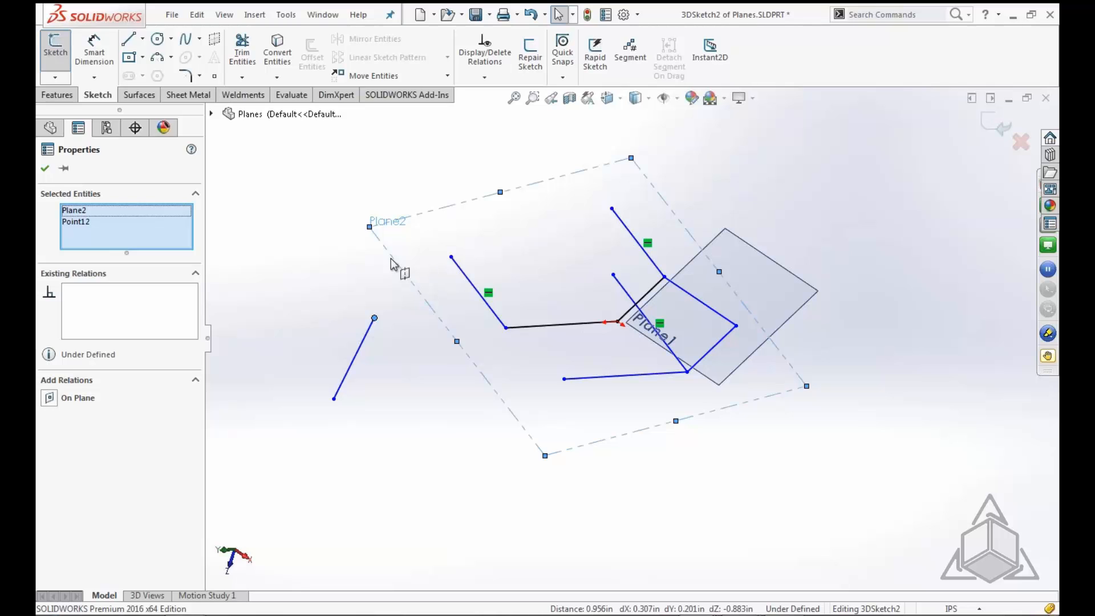
click(50, 401)
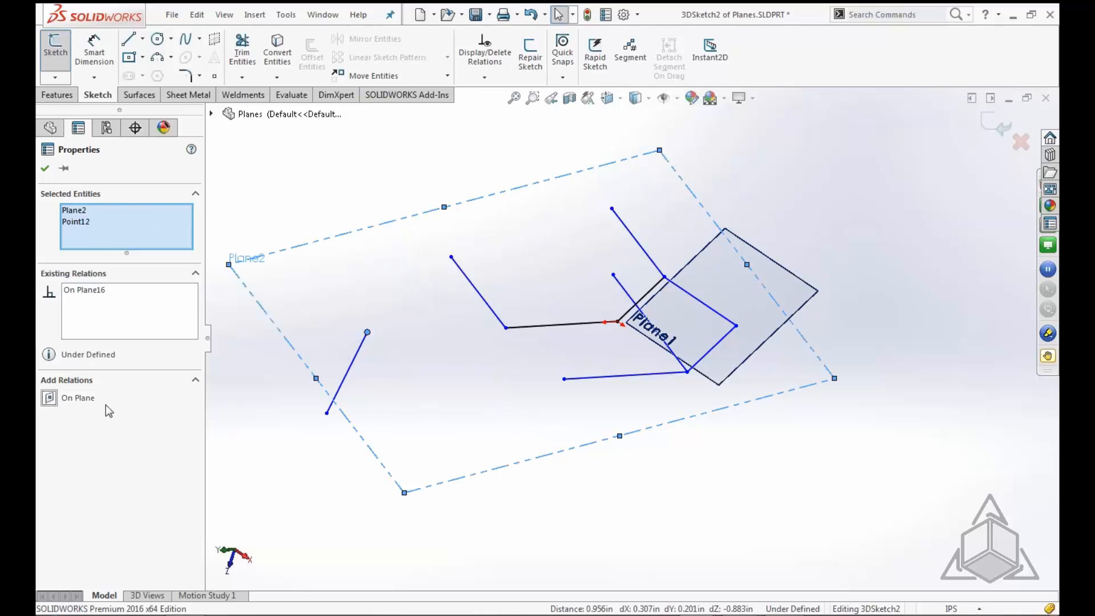
click(224, 423)
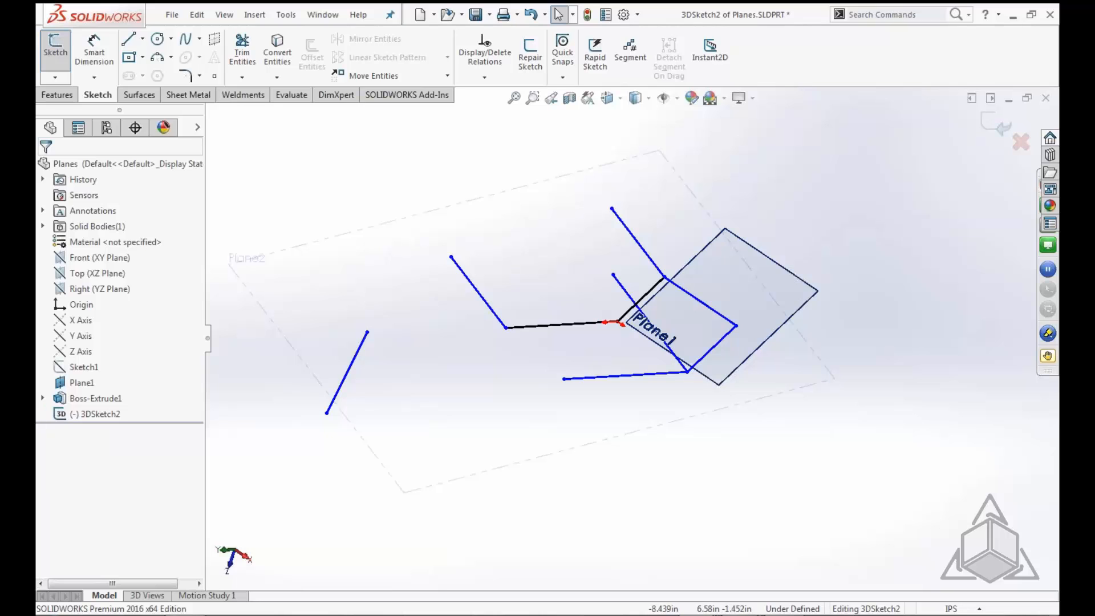
Activate Plane2 as the sketching plane and deactivate it again
click(413, 214)
right_click(414, 217)
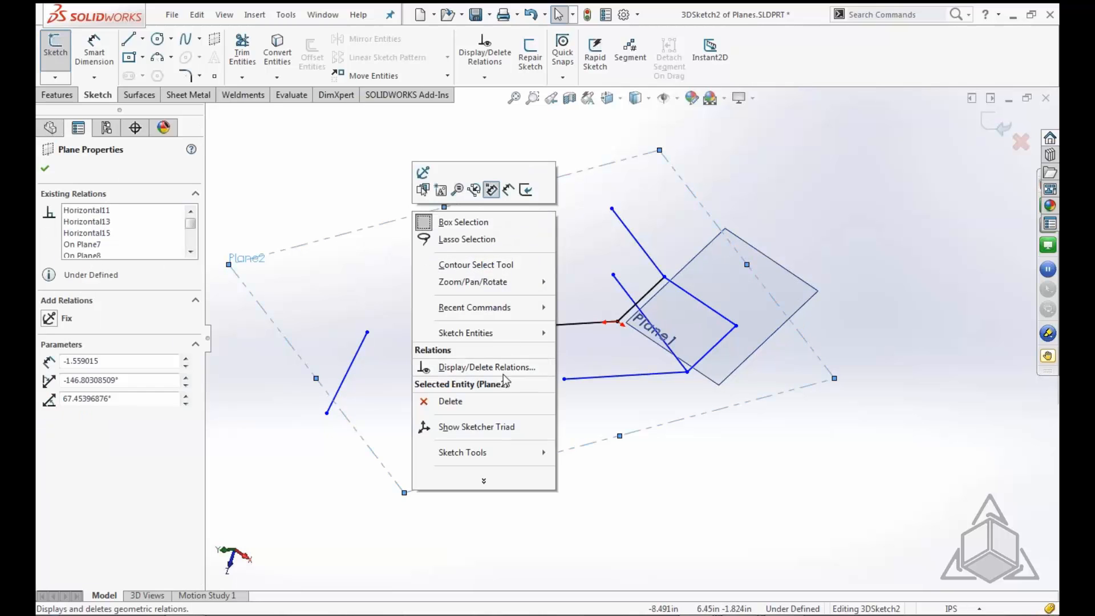
click(346, 233)
double_click(380, 224)
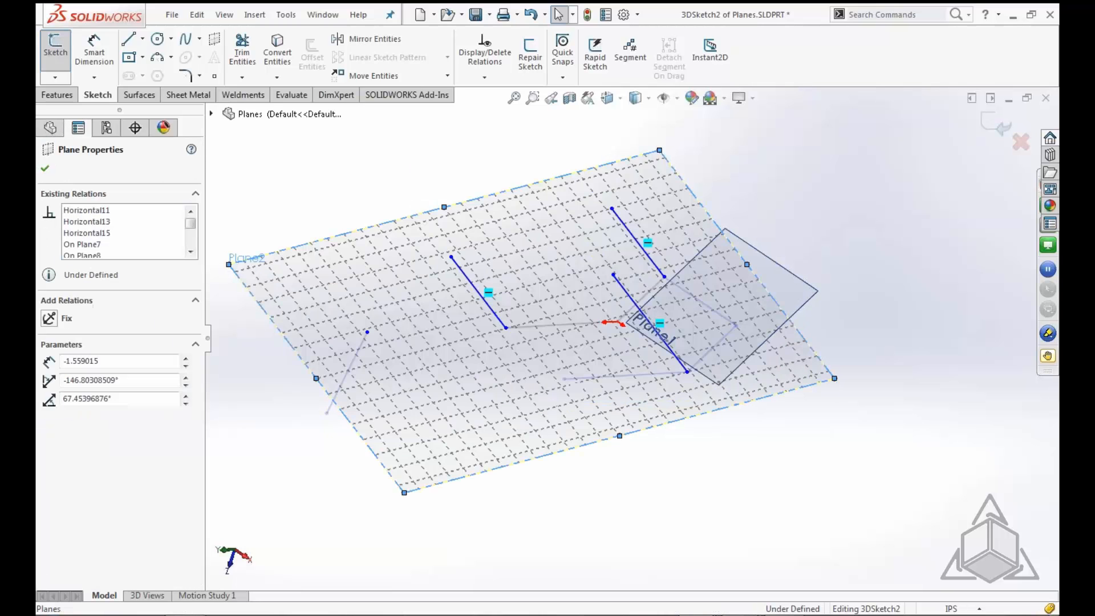
right_click(394, 254)
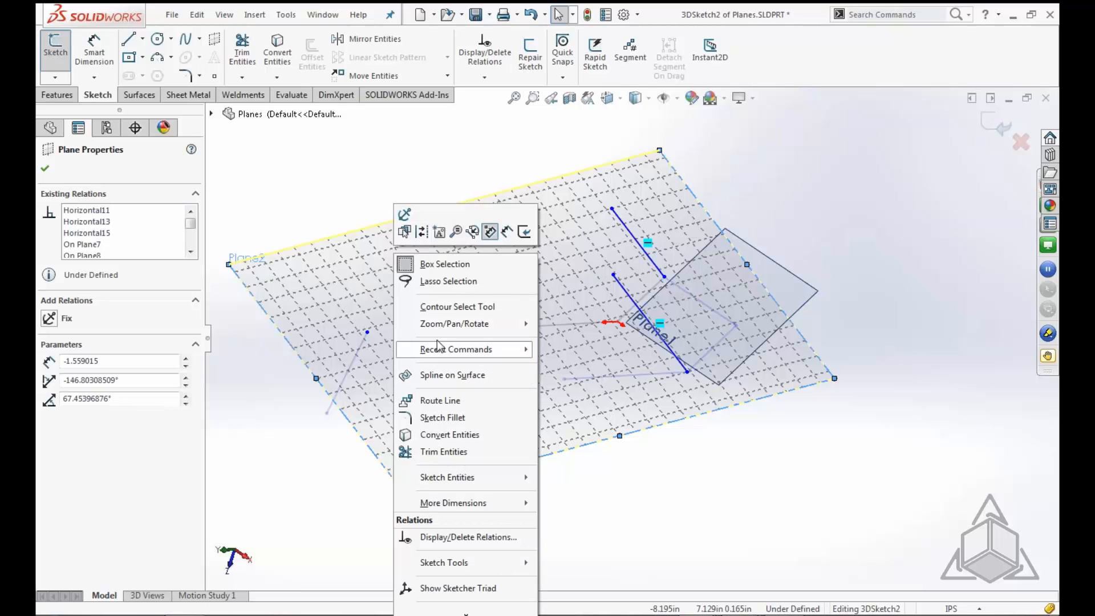
click(312, 186)
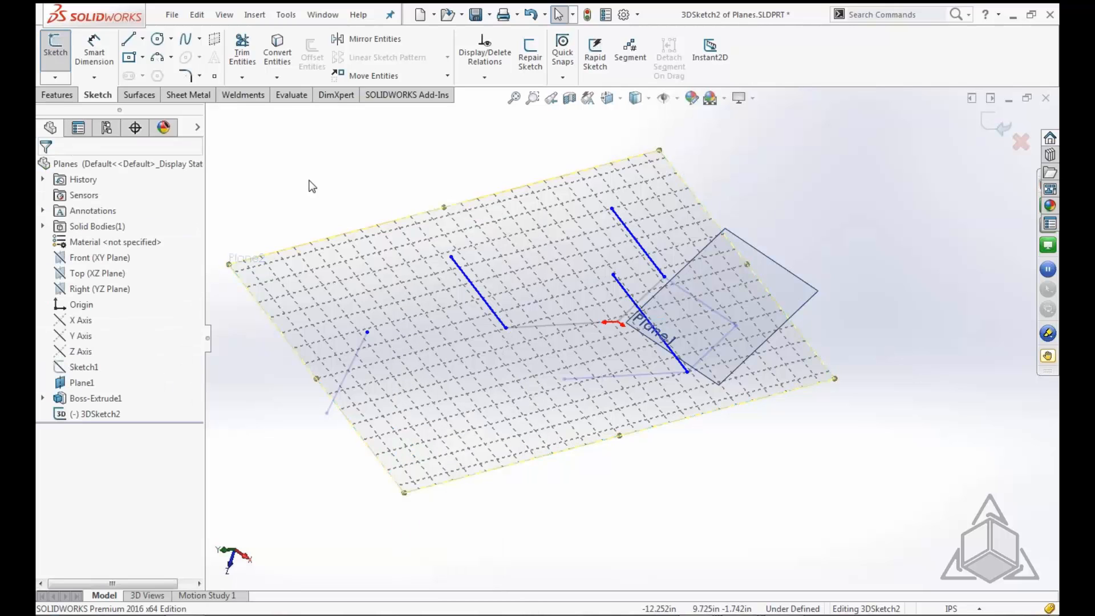
mouse_move(682, 444)
middle_down()
mouse_move(687, 399)
mouse_move(707, 381)
mouse_move(690, 445)
middle_up()
scroll(690, 445, down, 1)
double_click(801, 142)
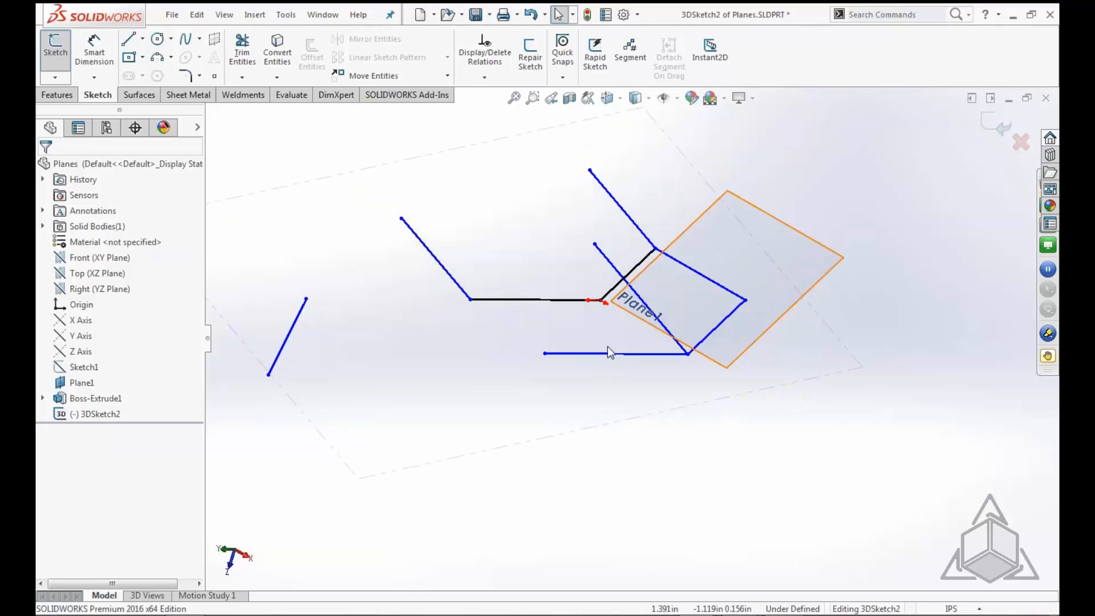
Turn off the display of sketch planes and check the 3D sketch lines from several angles
scroll(549, 403, up, 3)
scroll(456, 273, down, 2)
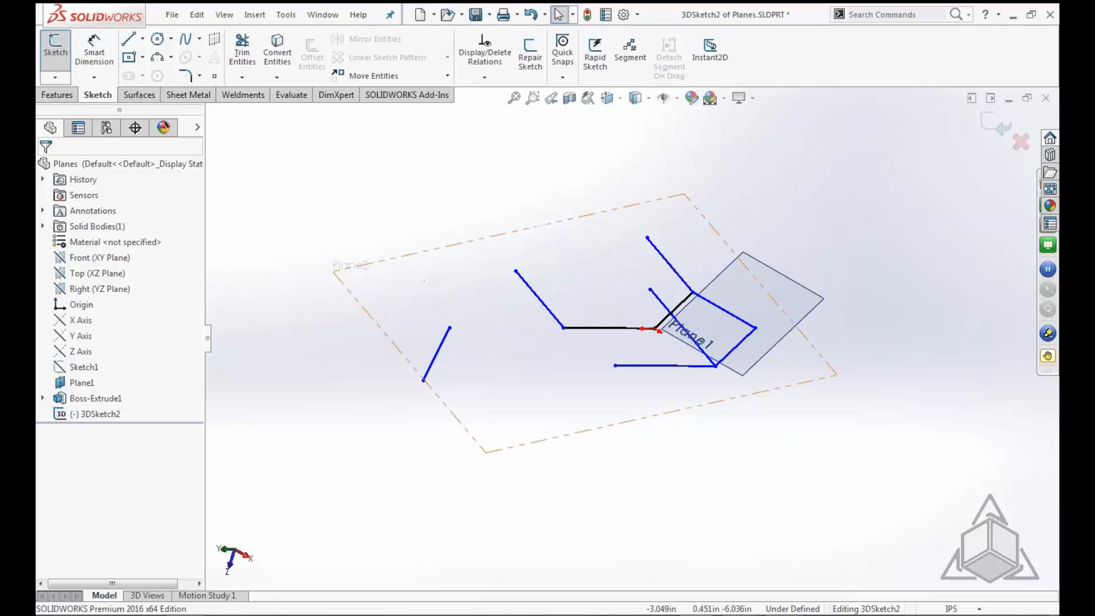
click(223, 23)
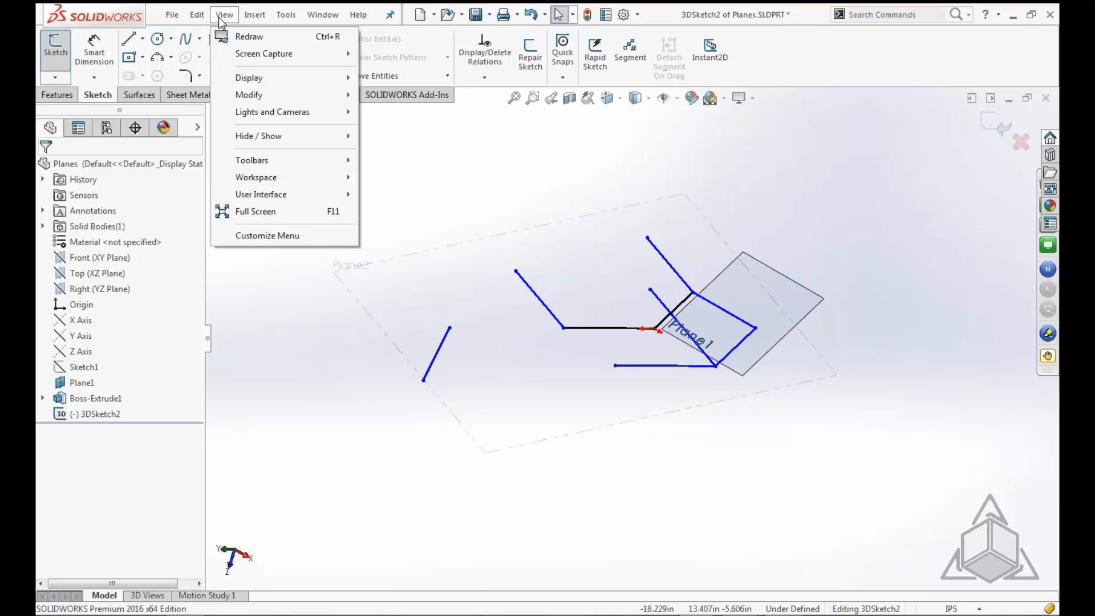
mouse_move(255, 139)
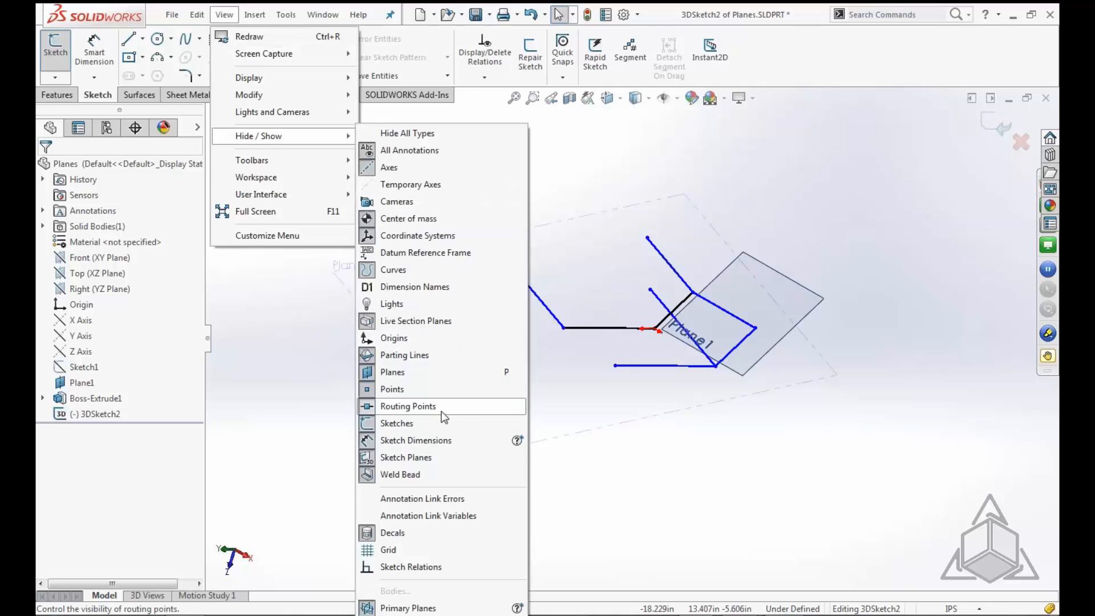
click(412, 458)
middle_drag(765, 456, 777, 360)
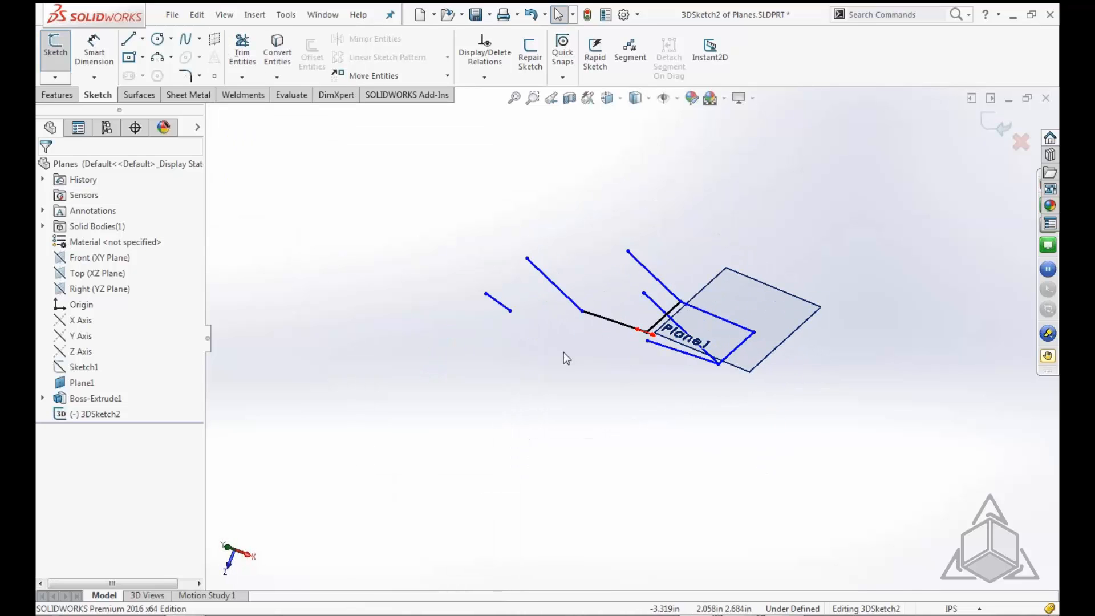
mouse_move(631, 391)
middle_down()
mouse_move(628, 433)
mouse_move(565, 298)
middle_up()
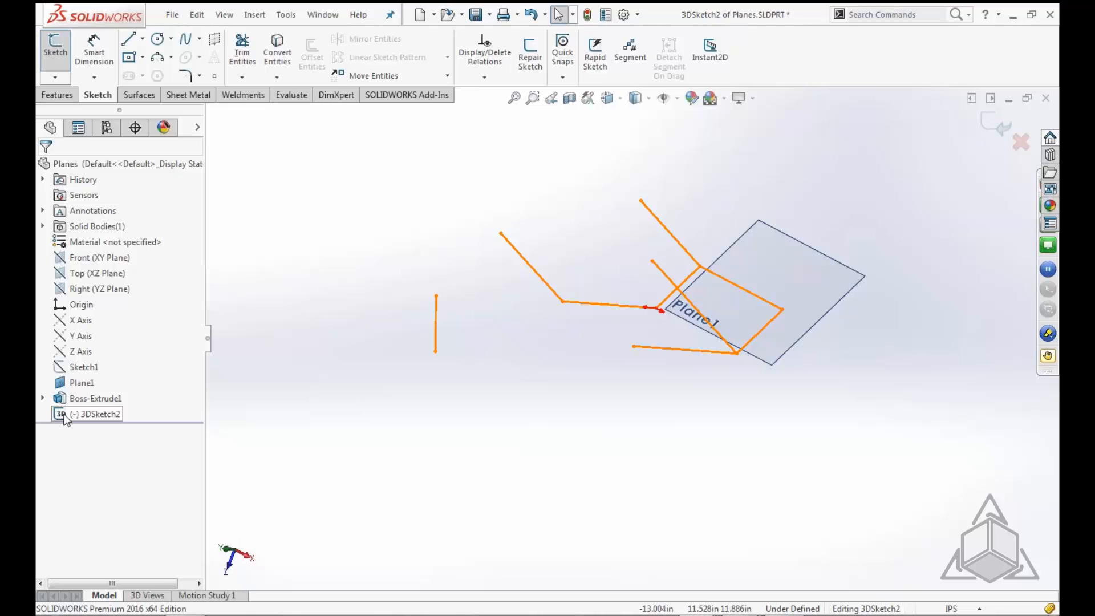
mouse_move(589, 442)
middle_down()
mouse_move(625, 442)
mouse_move(611, 433)
mouse_move(576, 444)
middle_up()
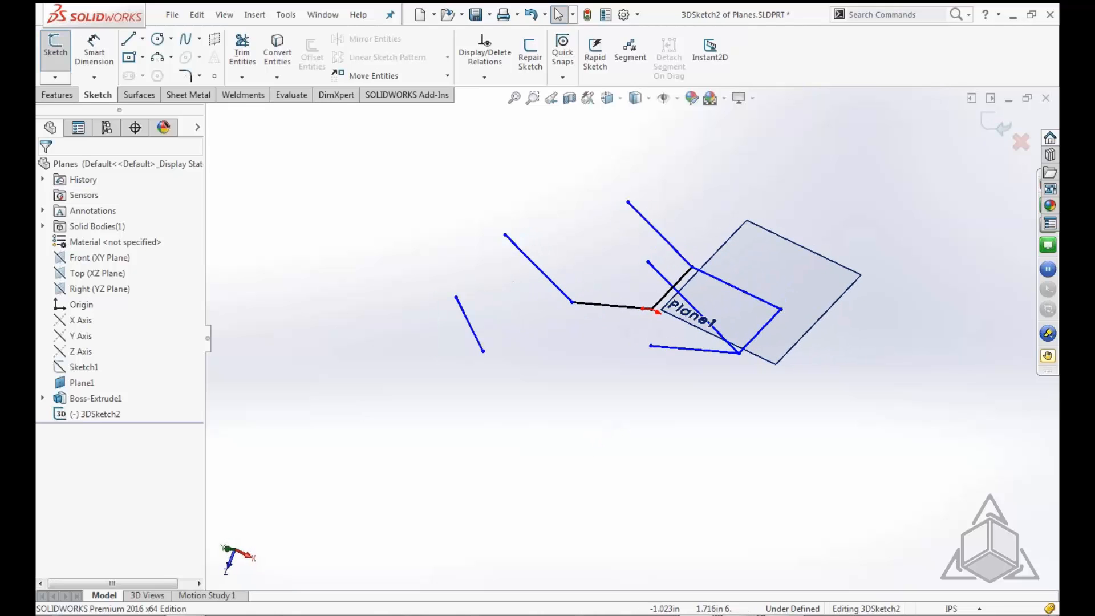
Show the hidden Boss-Extrude1 solid body
click(43, 227)
right_click(95, 241)
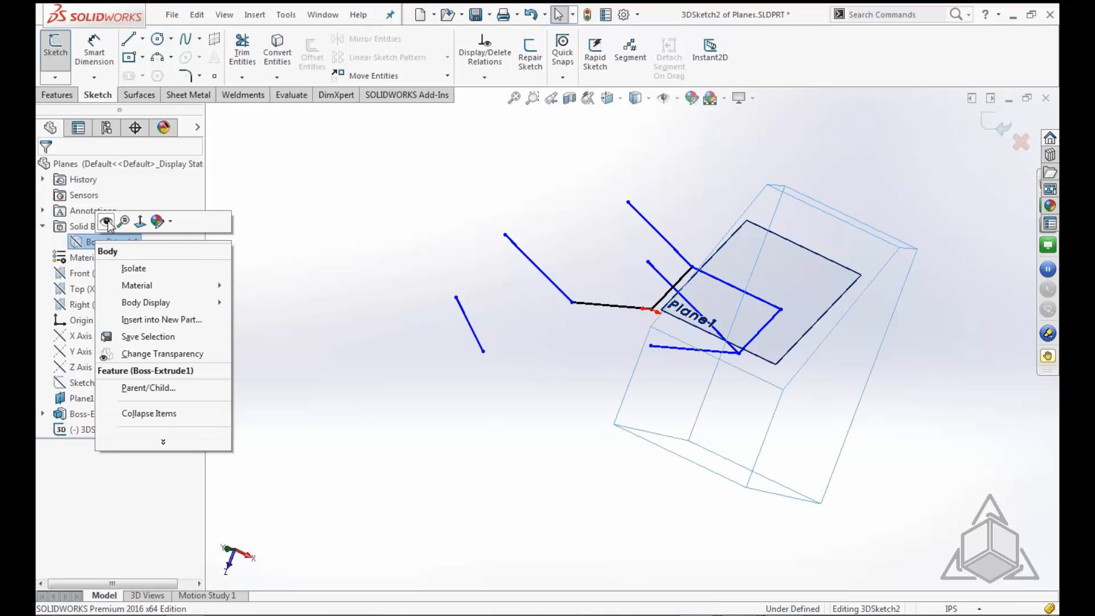
click(106, 221)
click(496, 476)
Delete all the existing lines of the 3D sketch around the block
middle_drag(496, 477, 550, 459)
scroll(630, 336, up, 5)
drag(433, 220, 784, 454)
key(Delete)
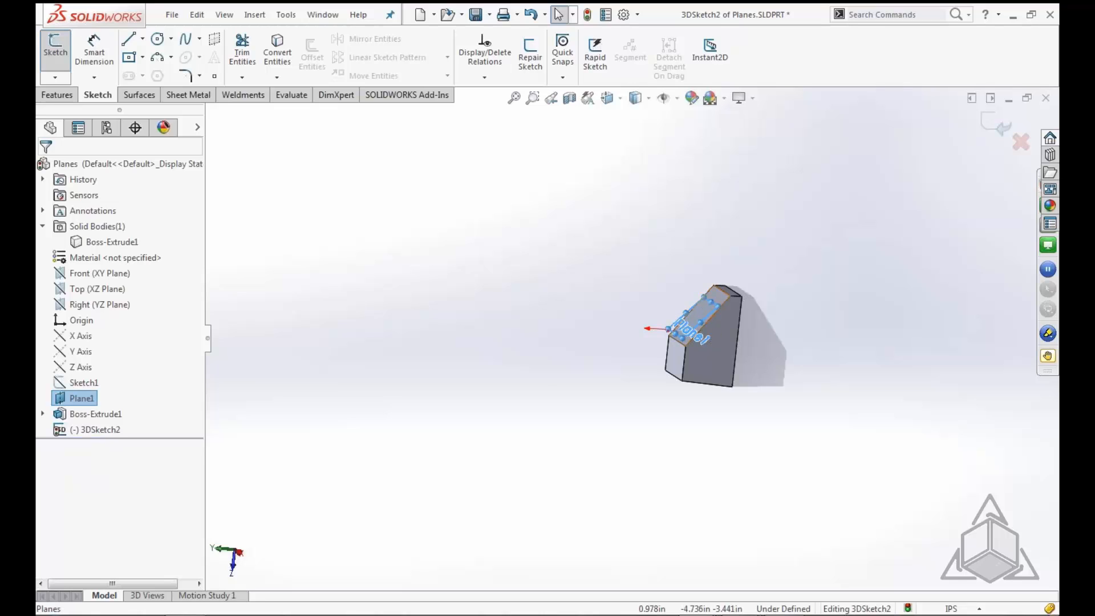
Hide Plane1 on the block's sloped face
click(84, 401)
click(85, 396)
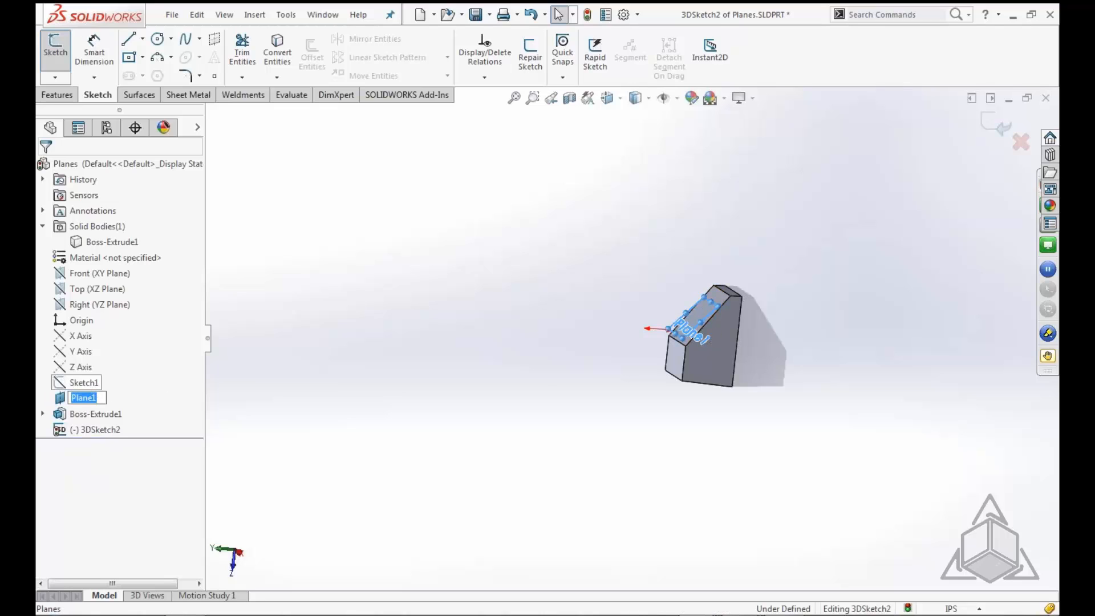
click(172, 390)
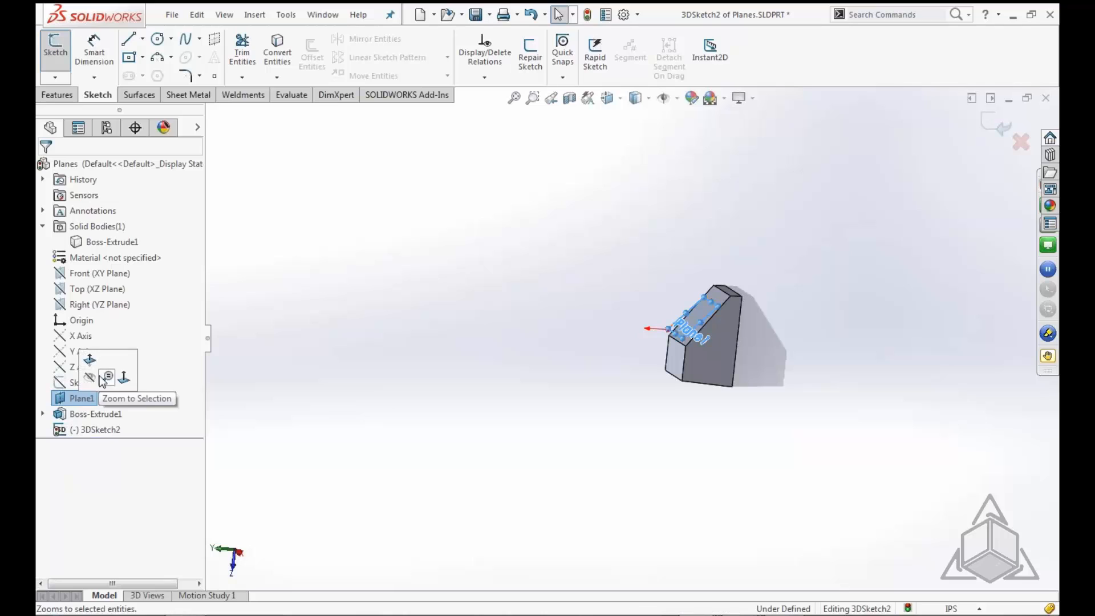
click(696, 435)
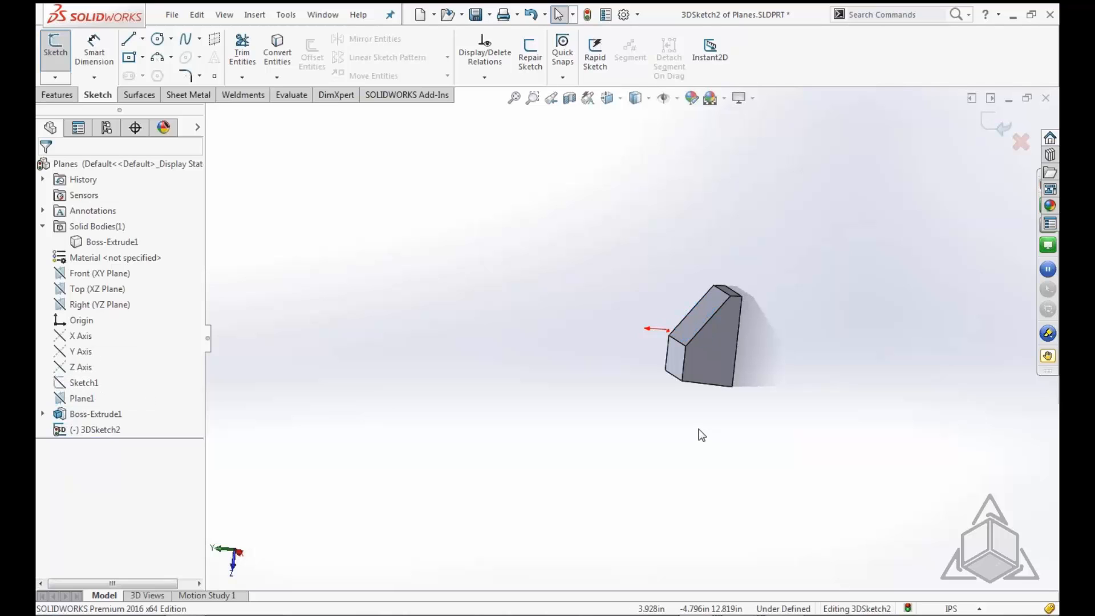
Sketch a line about 11.79 in long from the origin along the Y direction, away from the block
middle_drag(684, 371, 735, 378)
scroll(727, 313, down, 4)
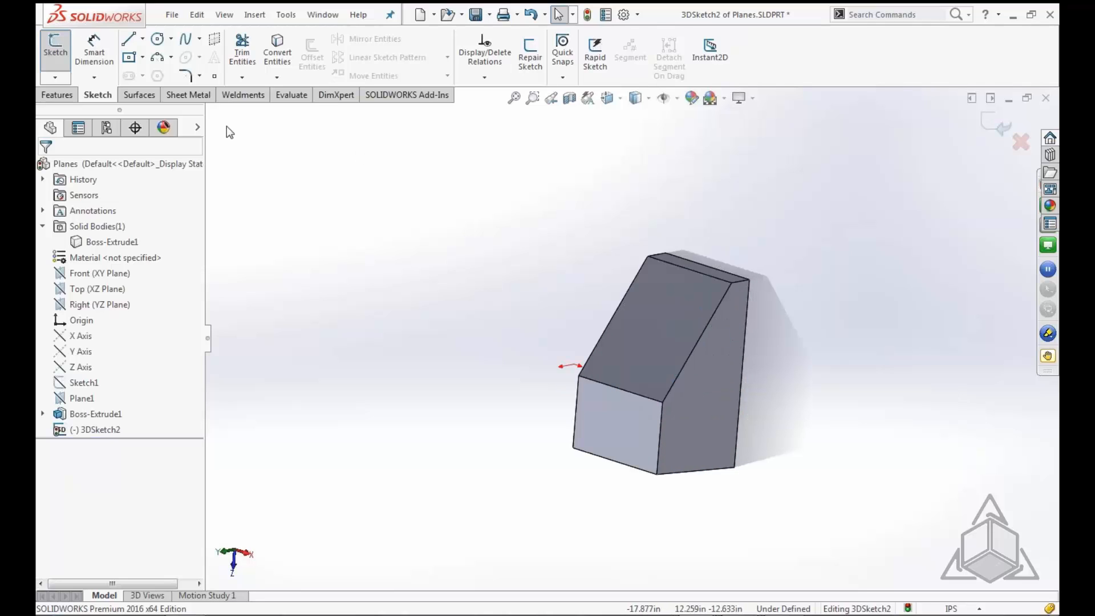
click(130, 39)
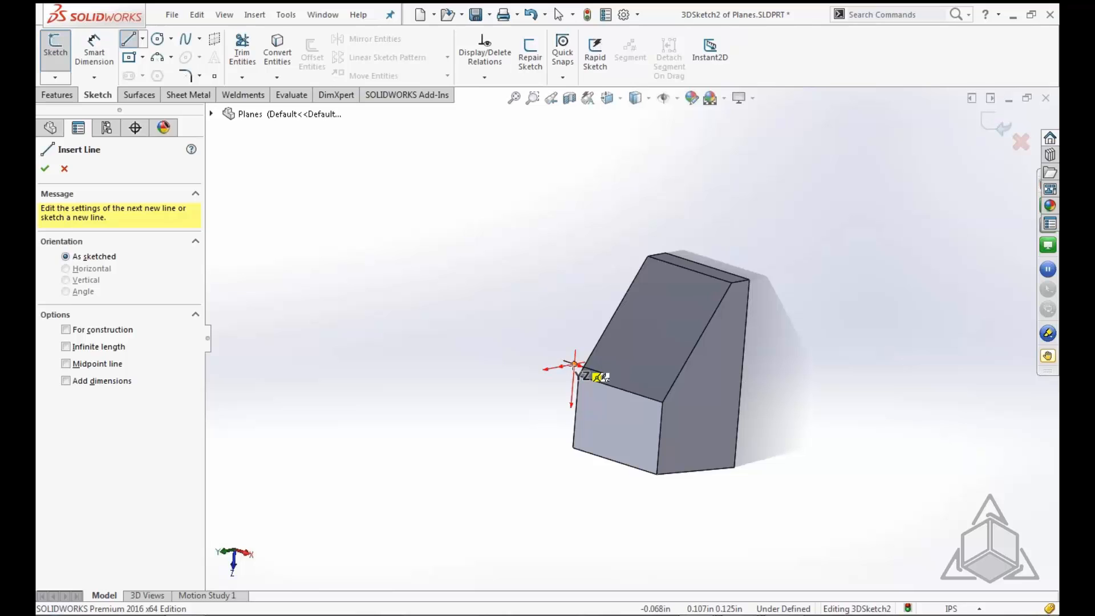
click(575, 364)
double_click(448, 387)
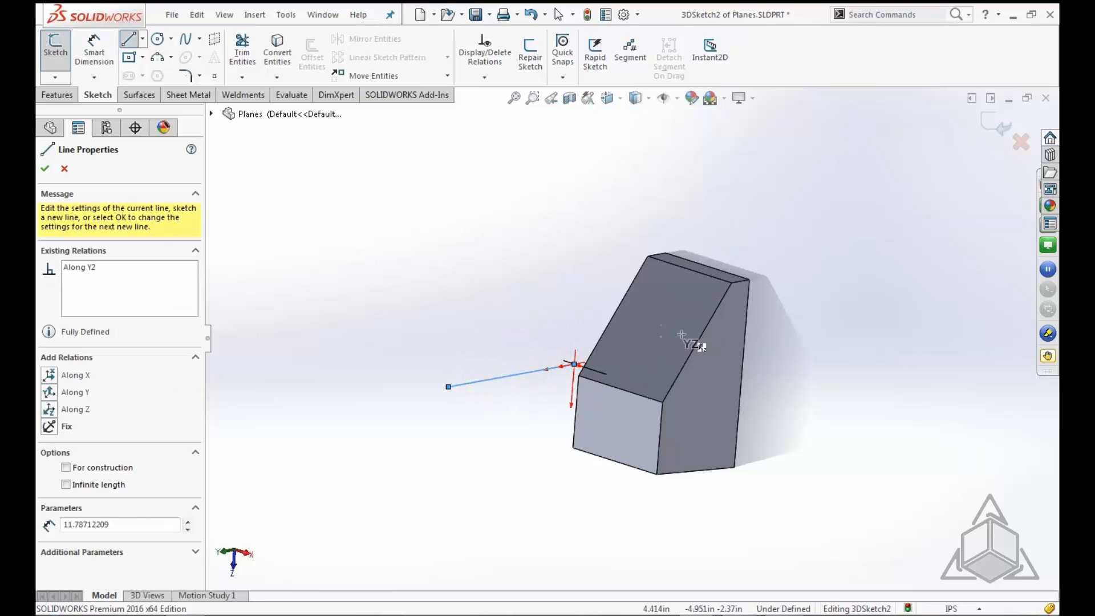
Sketch four connected lines with the block's sloped face as the sketching plane, running through the face's upper corner
middle_drag(705, 332, 662, 369)
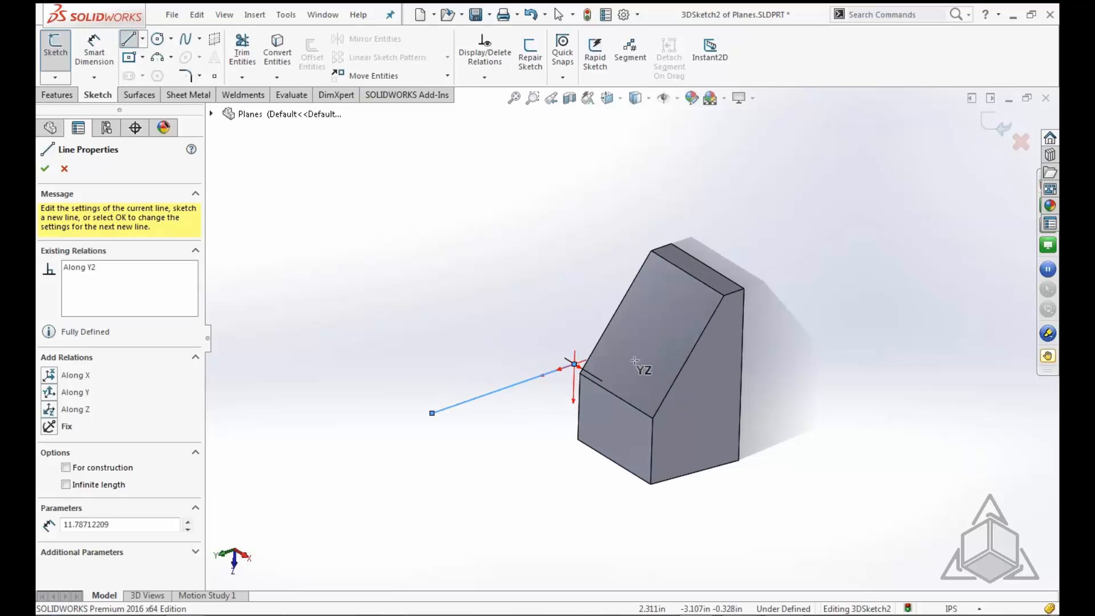
ctrl+click(615, 364)
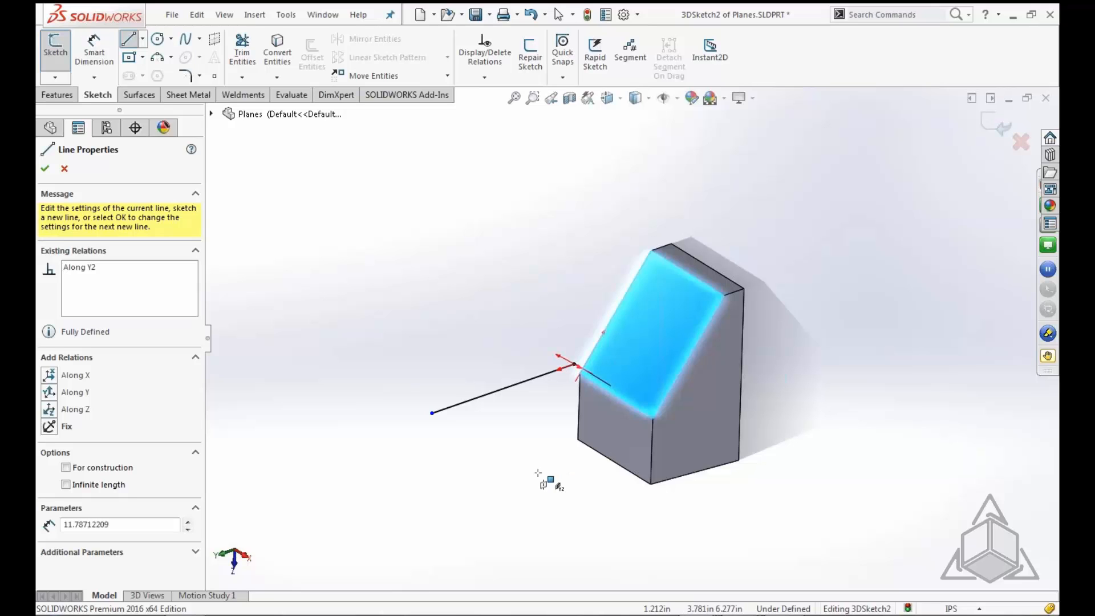
mouse_move(614, 366)
middle_down()
mouse_move(558, 376)
mouse_move(542, 464)
middle_up()
click(601, 359)
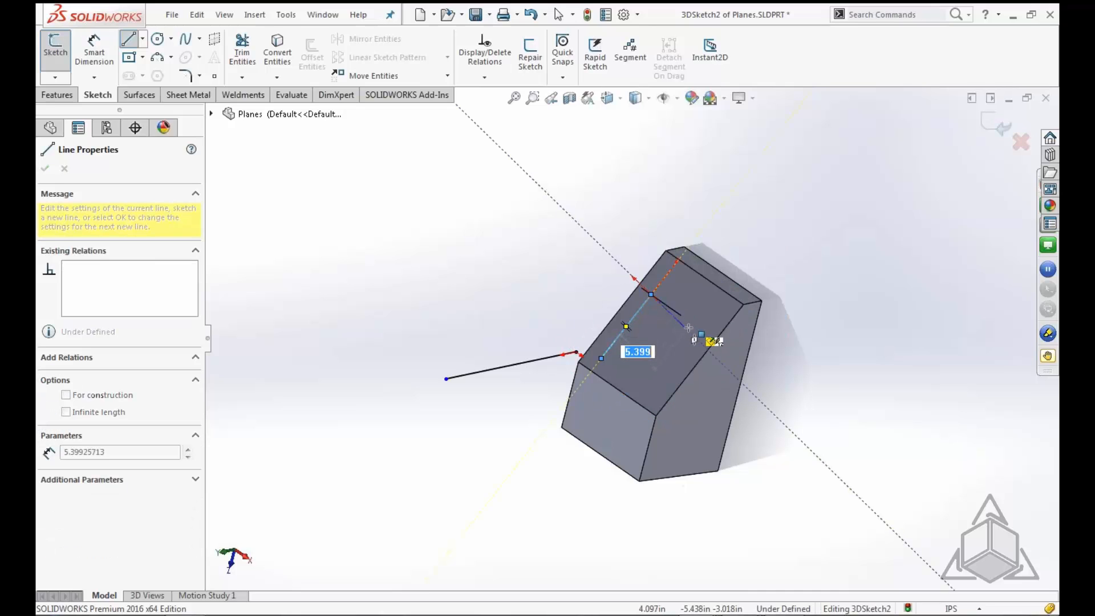
click(743, 305)
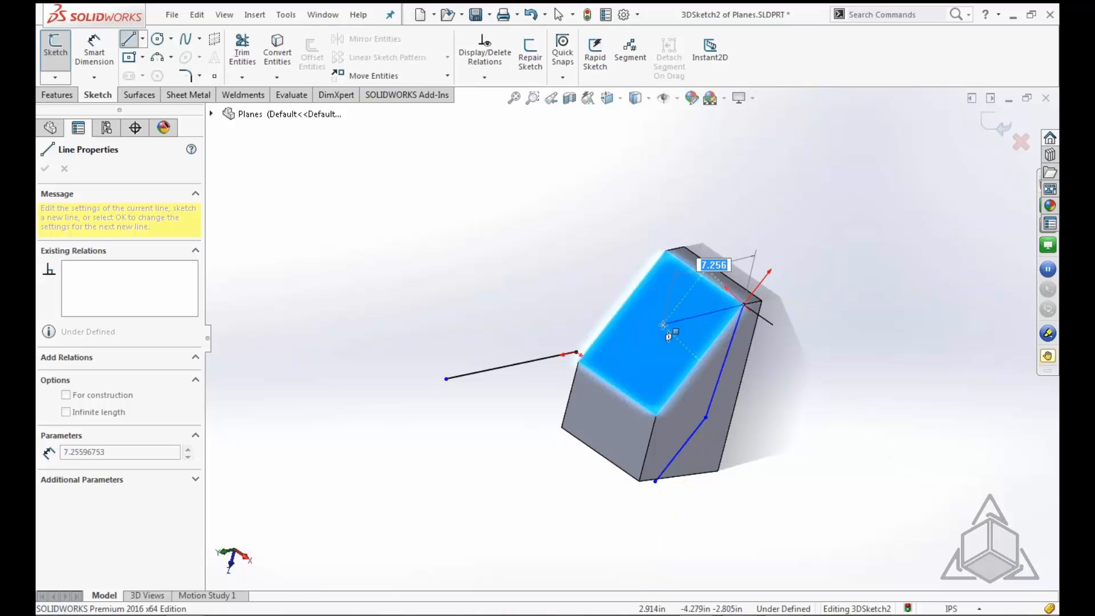
click(663, 324)
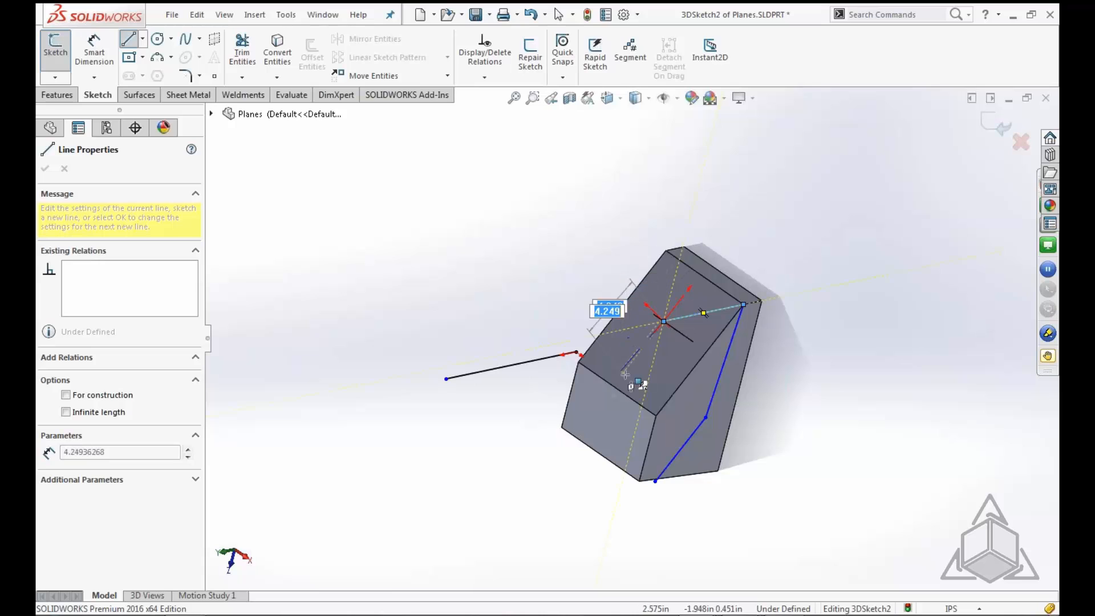
click(651, 392)
key(Escape)
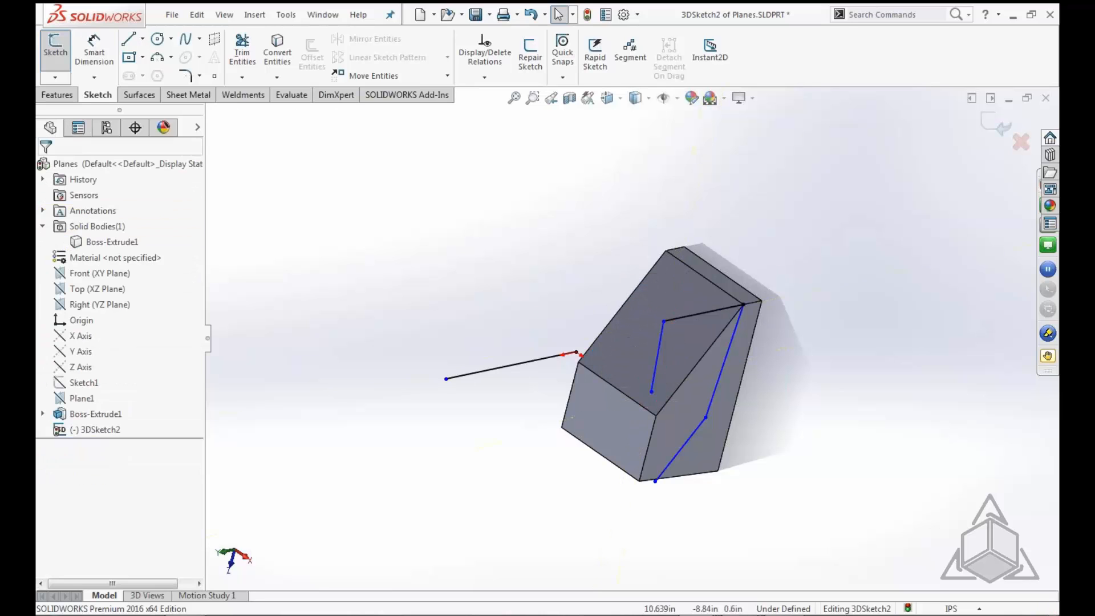
Delete the four connected lines drawn over the block
mouse_move(798, 336)
middle_down()
mouse_move(875, 391)
mouse_move(821, 394)
middle_up()
mouse_move(552, 219)
mouse_down()
mouse_move(793, 440)
mouse_move(816, 487)
mouse_up()
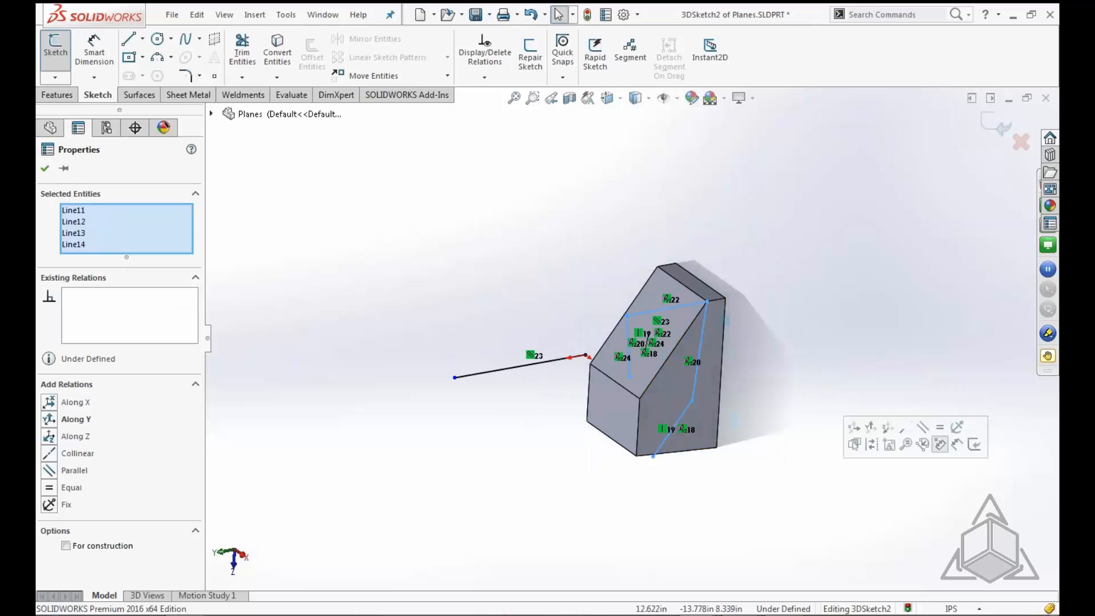
key(Escape)
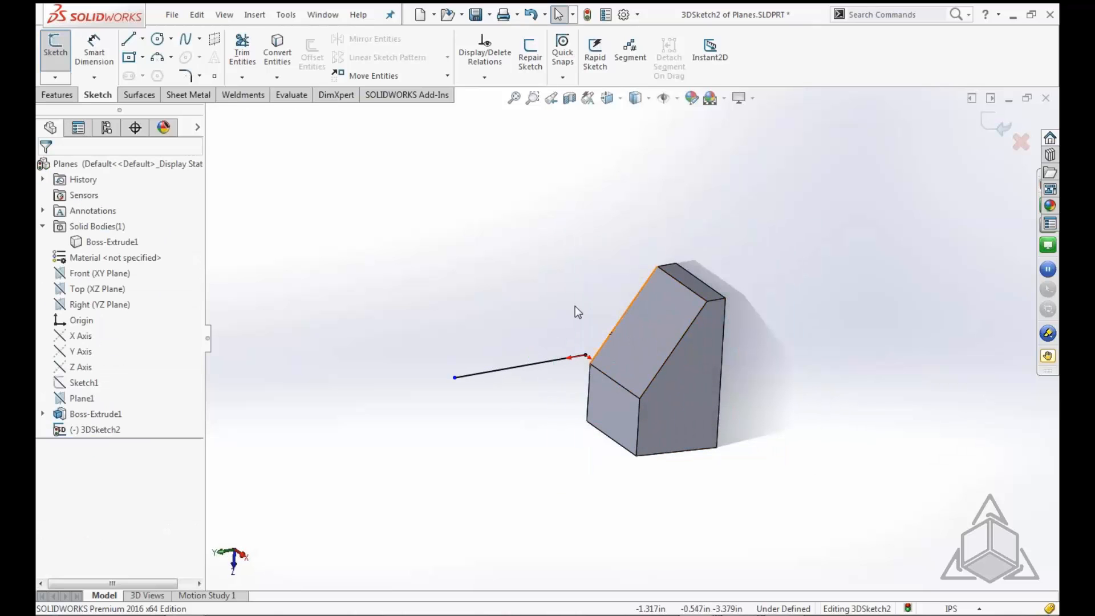
Sketch three connected lines on the block's sloped face, the first about 3.42 in and the third about 2.19 in long
key(s)
click(463, 302)
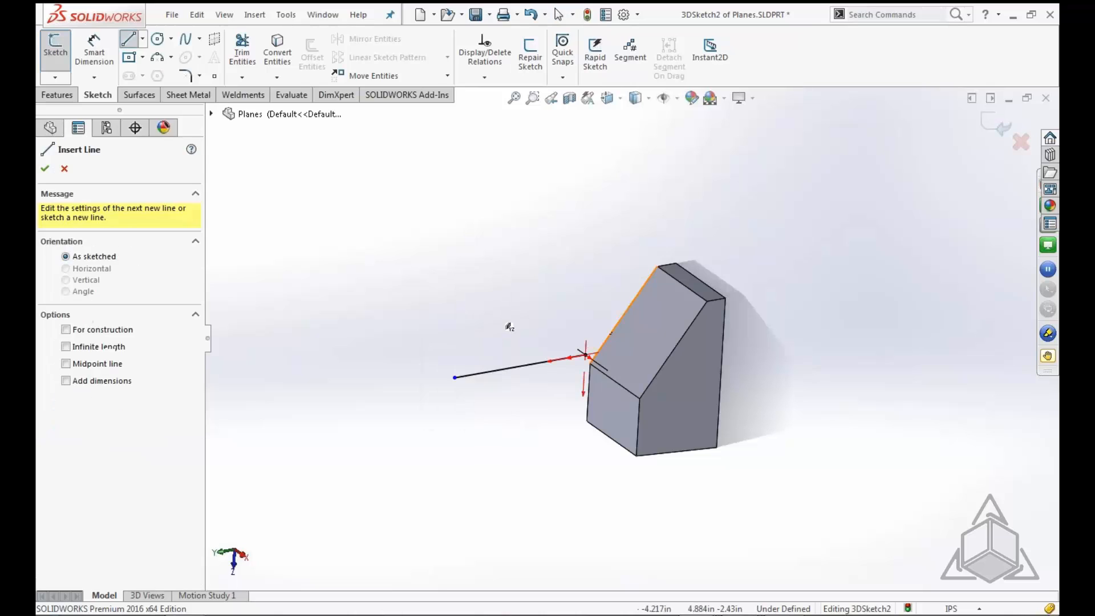
ctrl+click(641, 333)
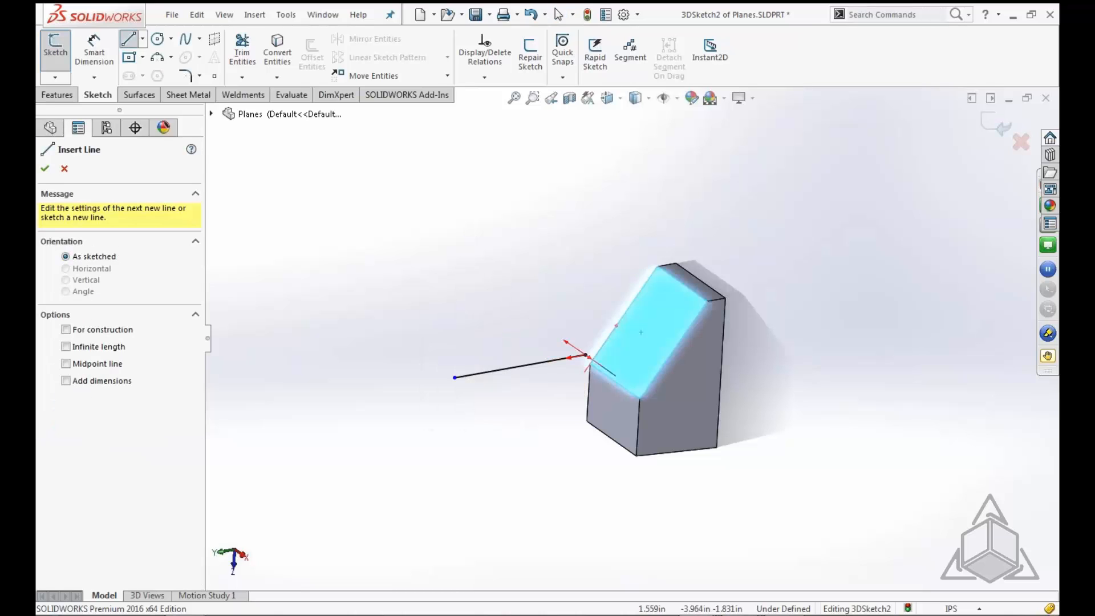
click(641, 333)
click(664, 297)
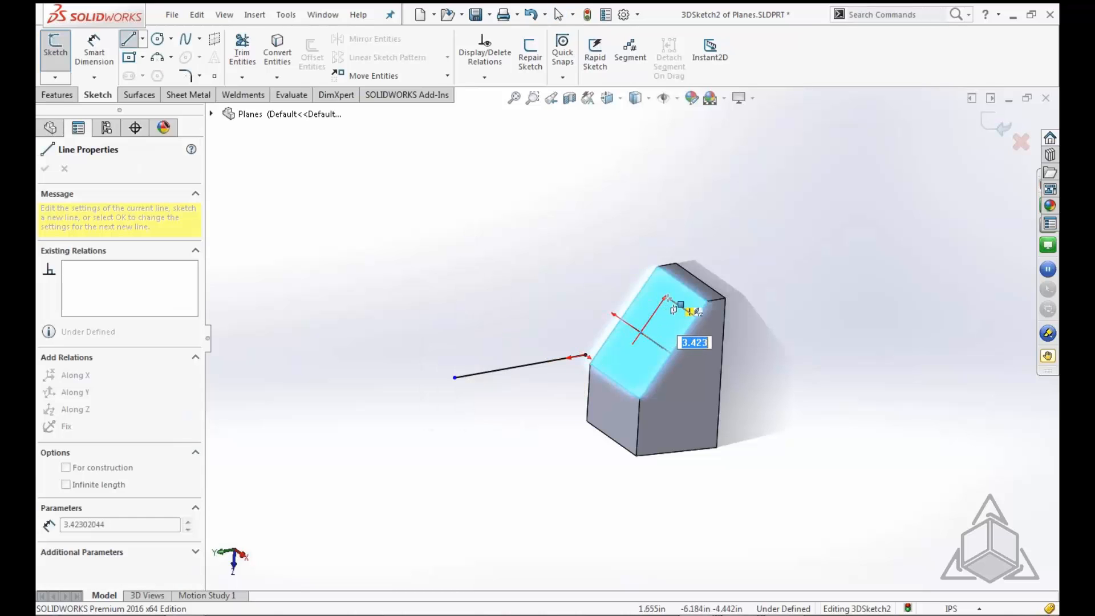
click(689, 312)
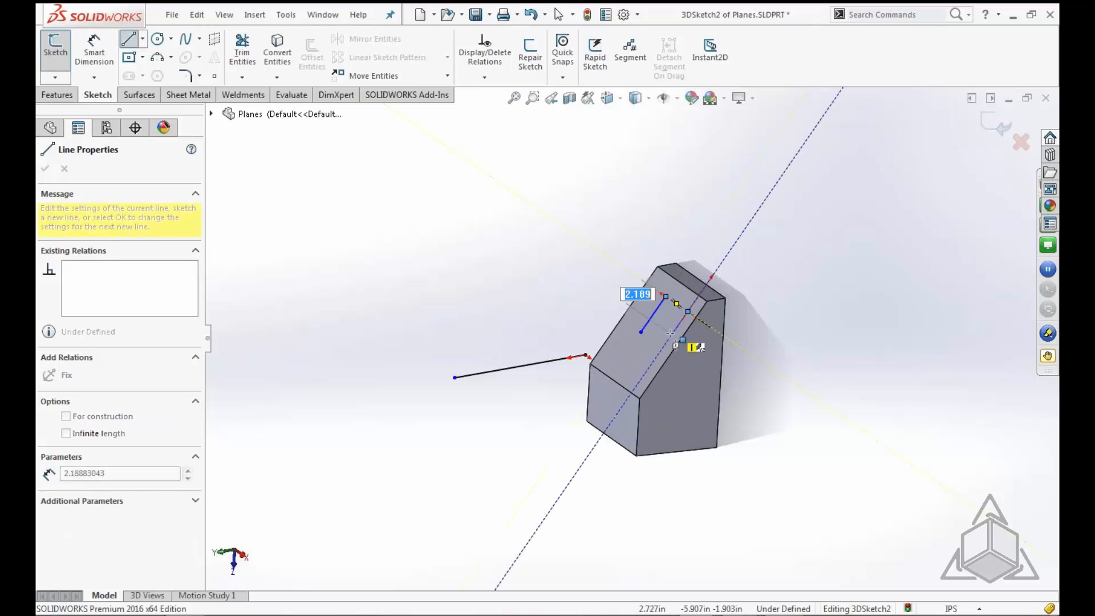
key(Escape)
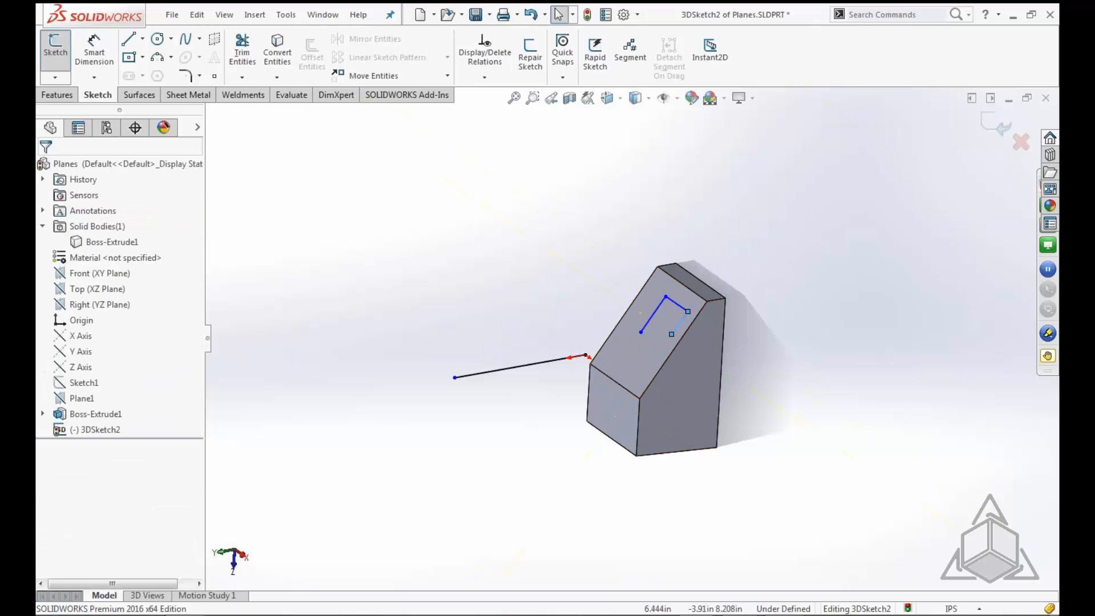
Delete the three connected lines drawn on the block's sloped face
middle_drag(679, 519, 712, 490)
drag(556, 200, 717, 351)
key(Delete)
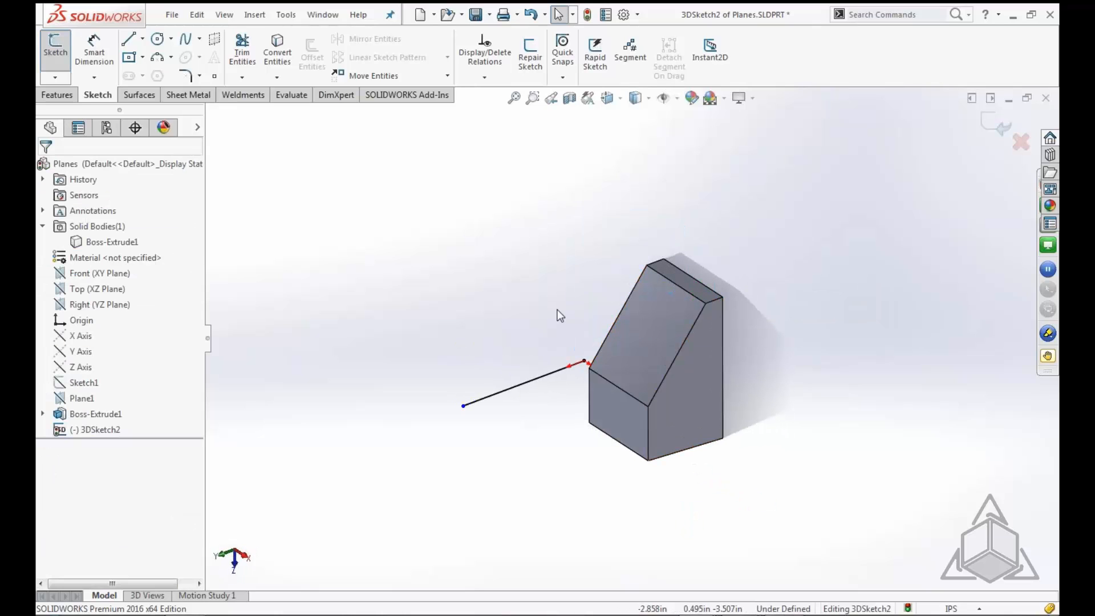
Sketch two connected lines with the block's sloped face as the sketching plane, and try a third line from a rotated view
key(s)
click(590, 341)
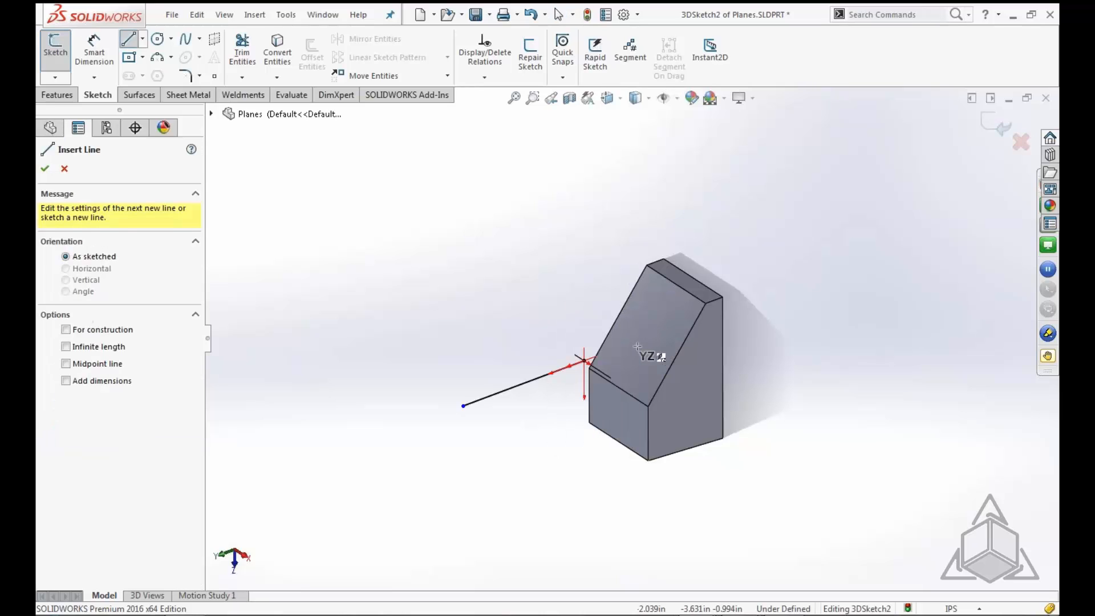
ctrl+click(611, 328)
key(Tab)
ctrl+click(611, 328)
click(634, 346)
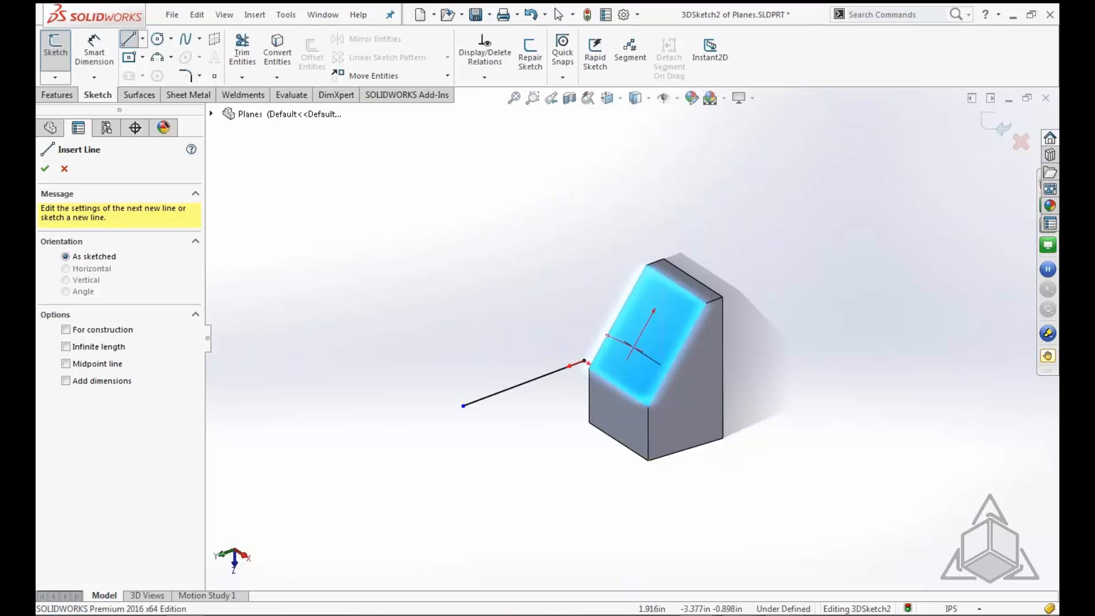
click(644, 300)
click(670, 313)
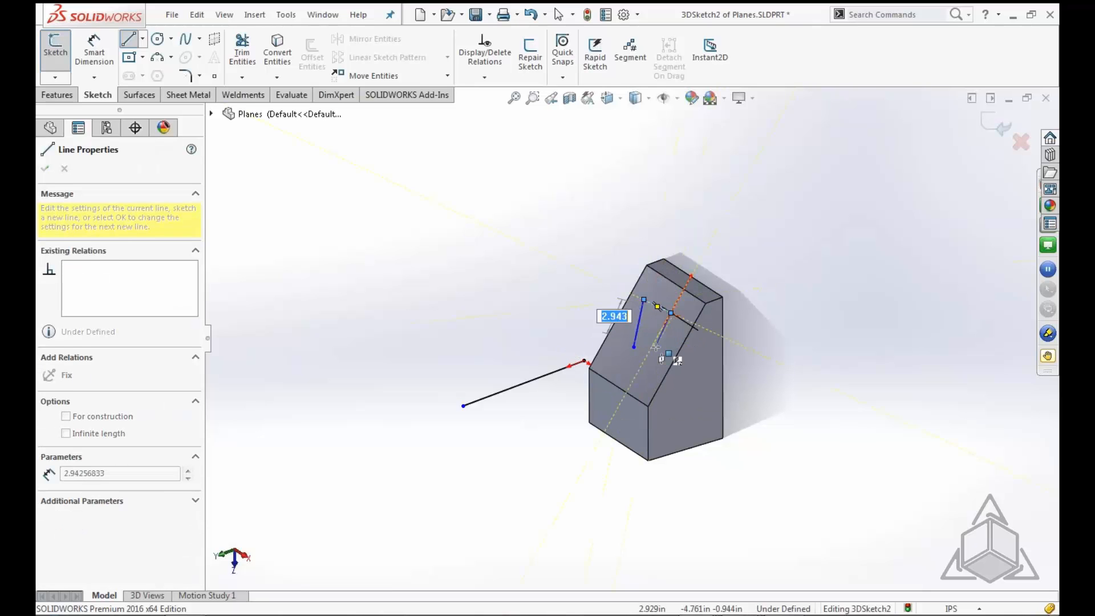
middle_drag(662, 350, 694, 359)
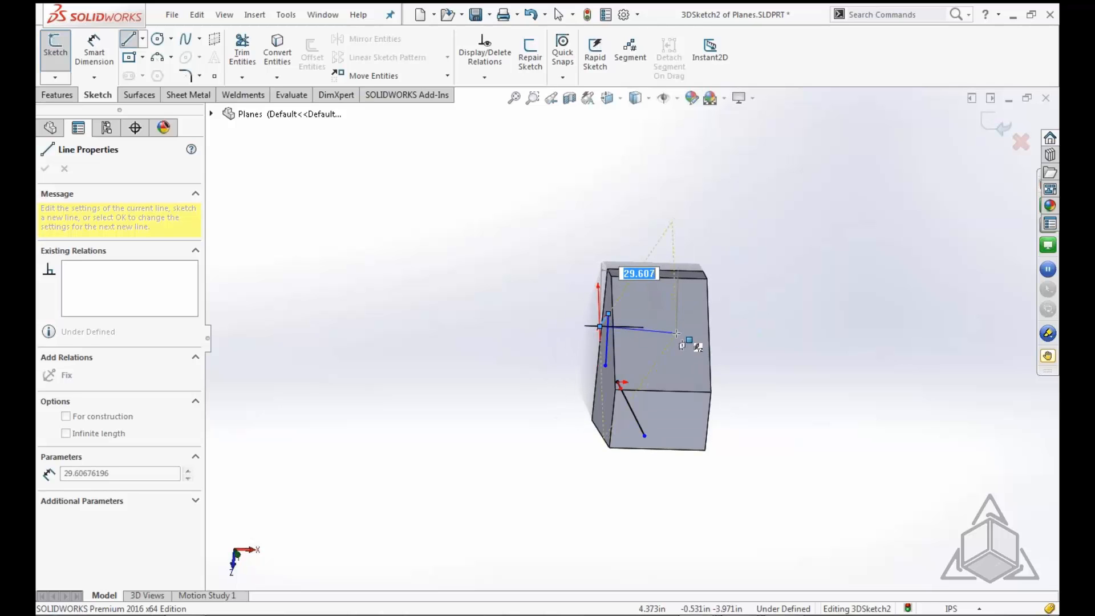
key(Escape)
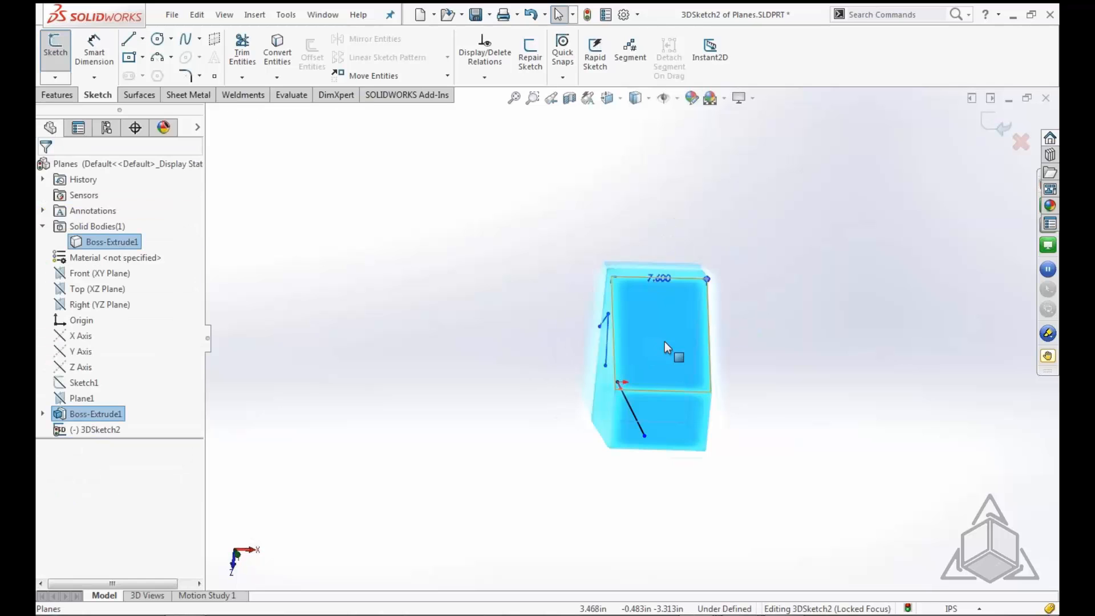
Delete the two connected lines from the block's sloped face
drag(507, 243, 648, 375)
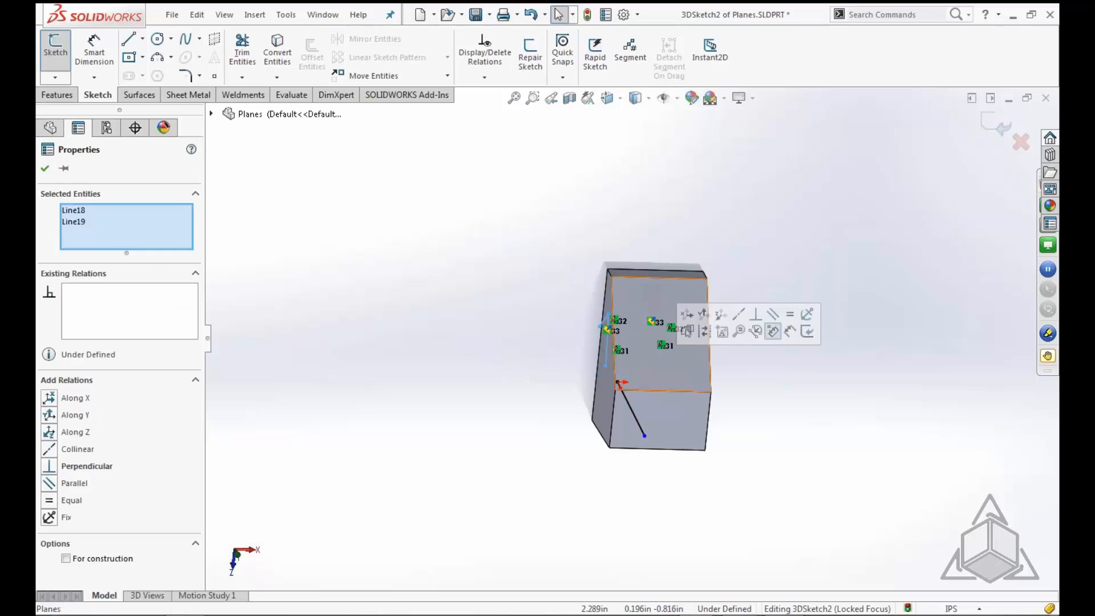
key(Delete)
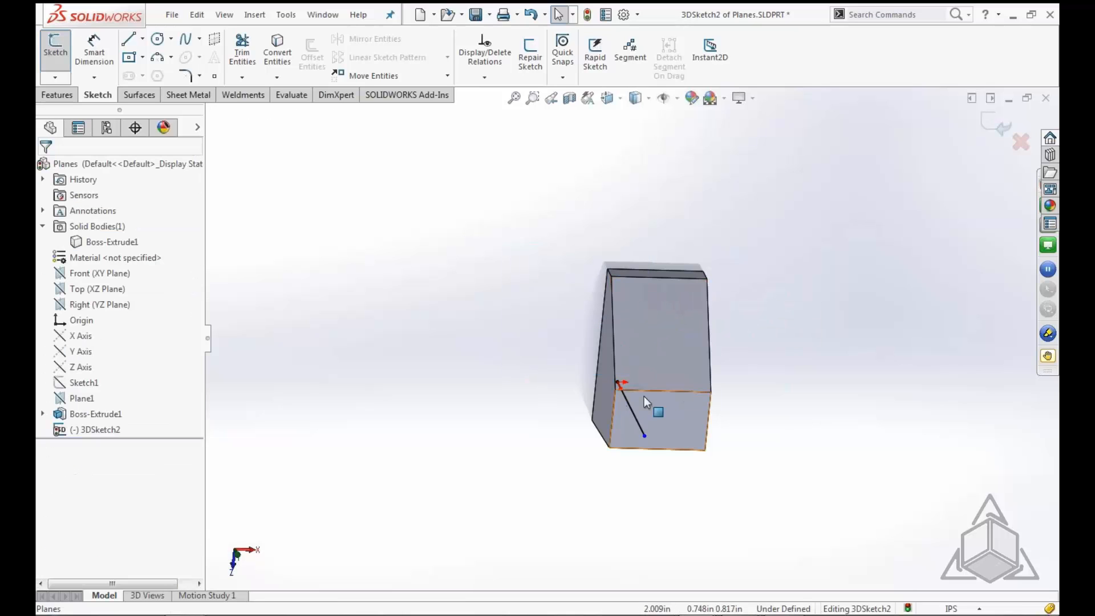
Highlight the block's sloped face, the Front (XY) plane and 3DSketch2 in turn to compare the sketch references
middle_drag(647, 399, 691, 398)
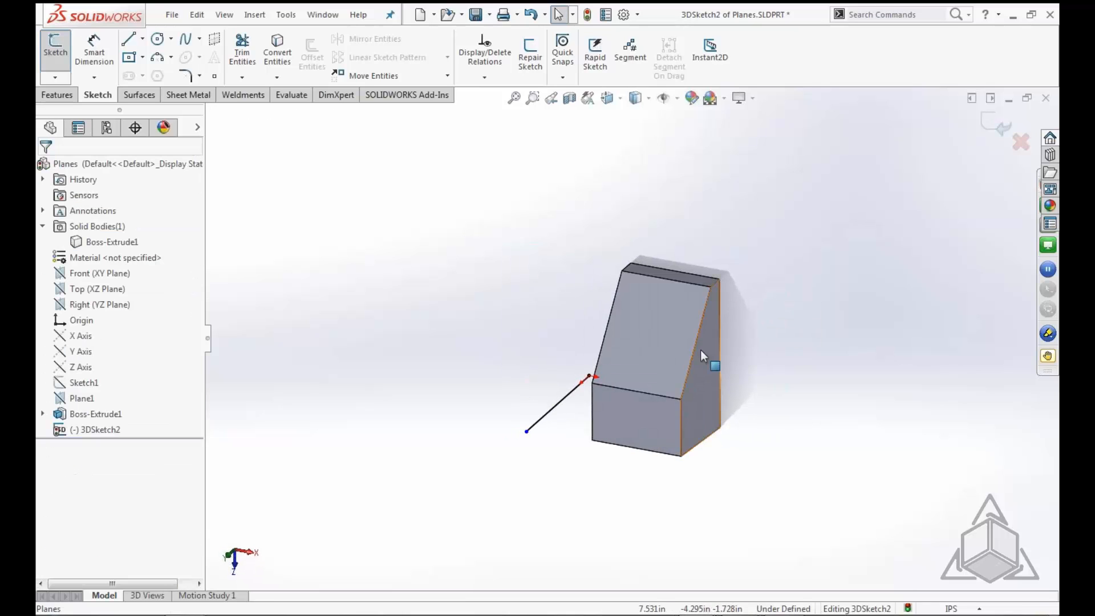
click(656, 330)
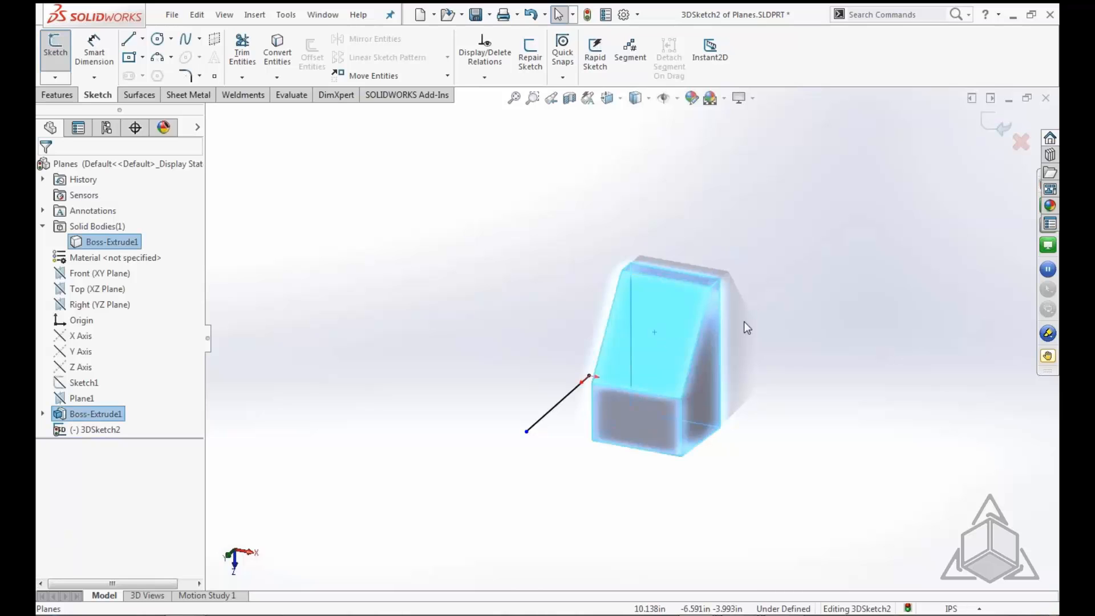
click(545, 301)
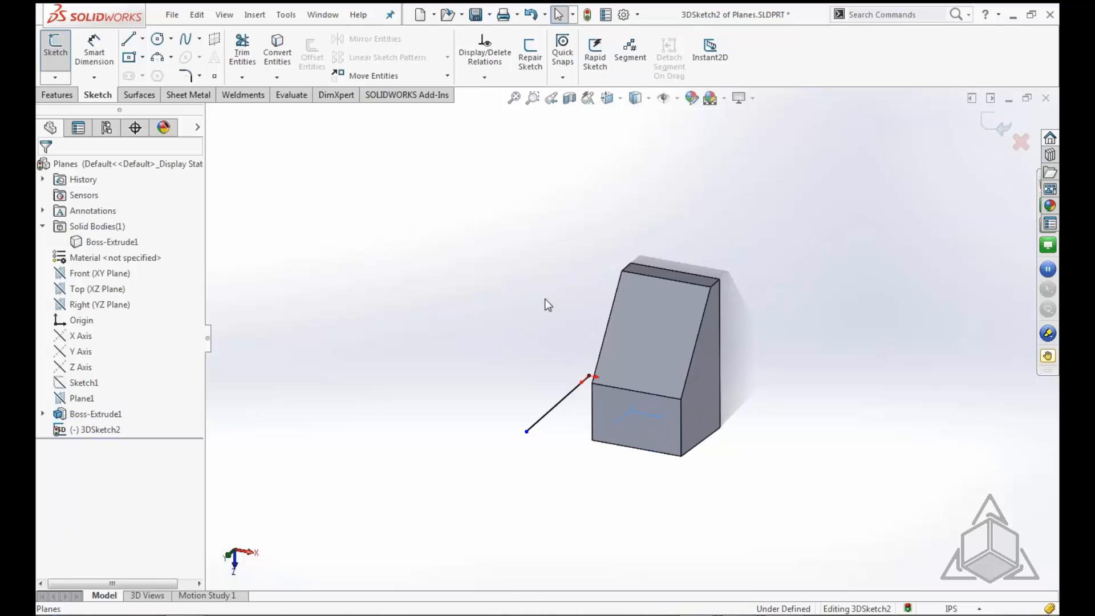
mouse_move(748, 408)
middle_down()
mouse_move(743, 431)
mouse_move(751, 424)
middle_up()
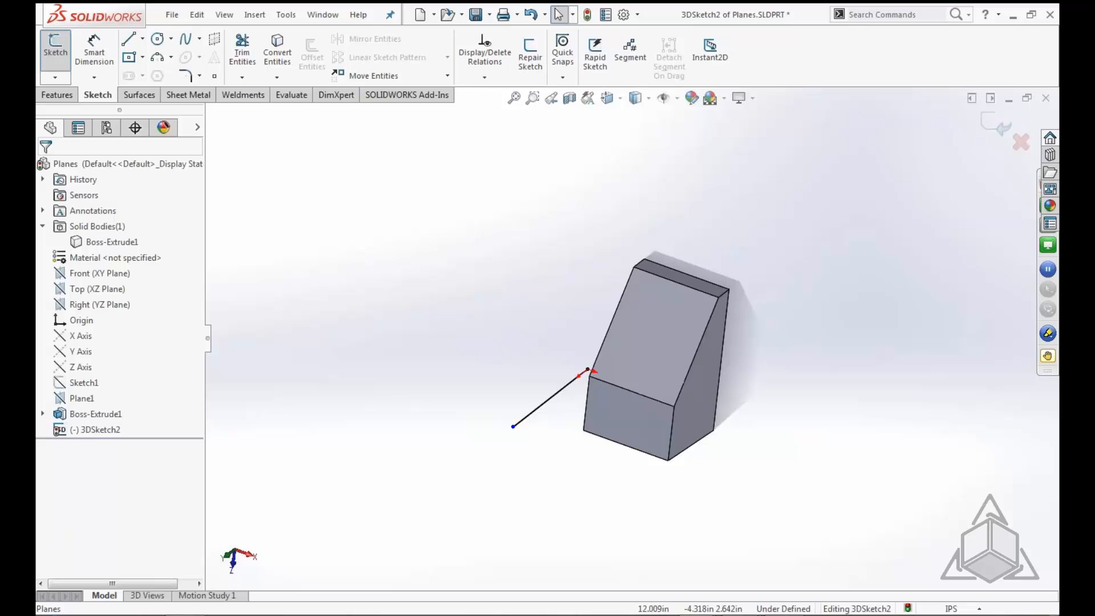
click(679, 303)
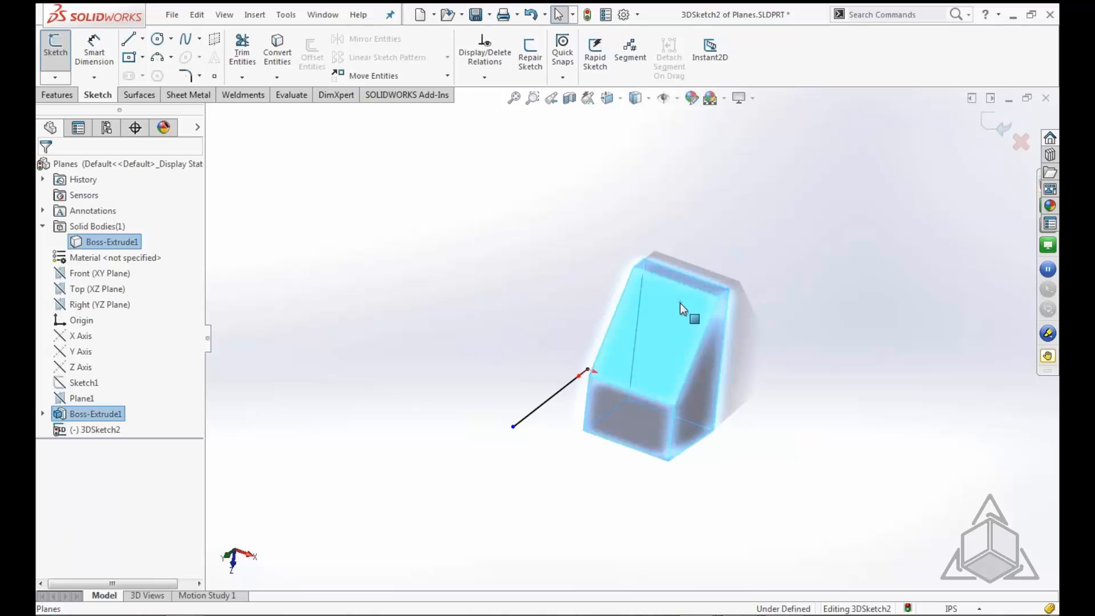
click(87, 275)
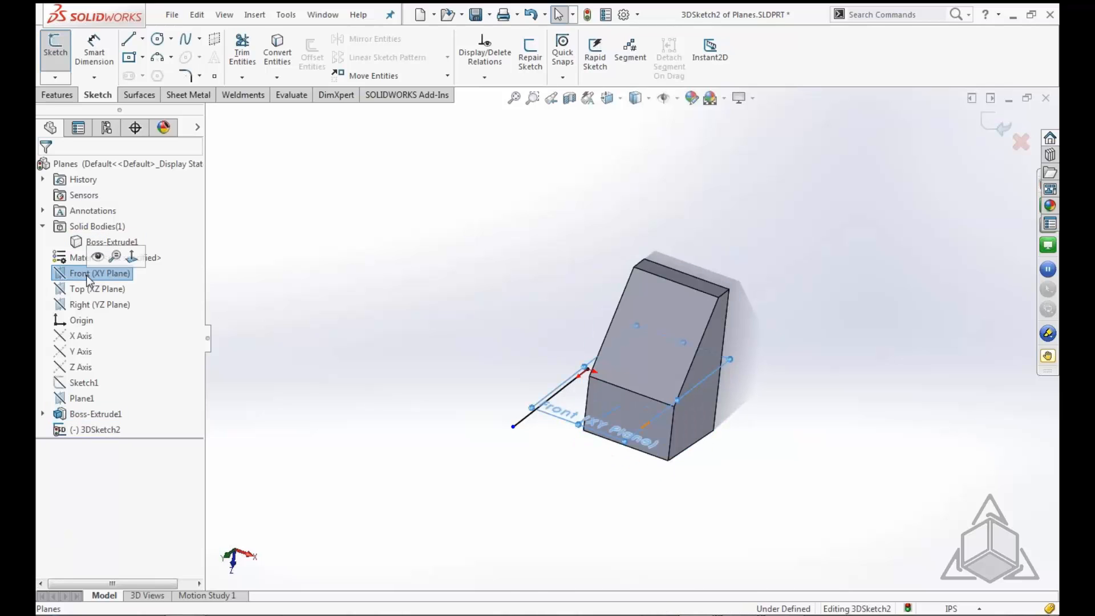
click(428, 361)
click(91, 427)
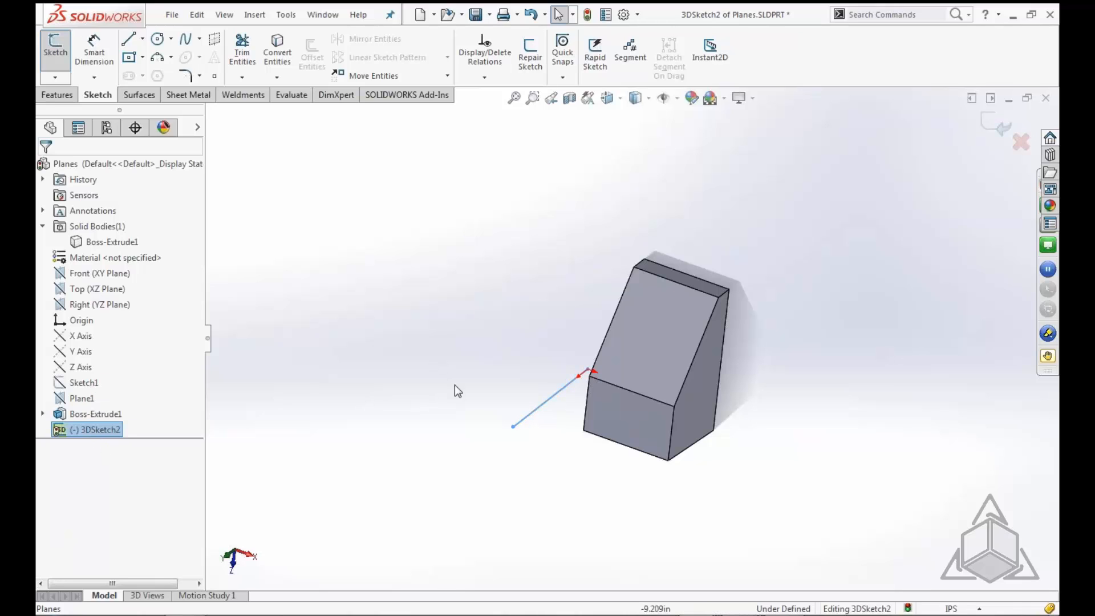
middle_drag(764, 443, 775, 464)
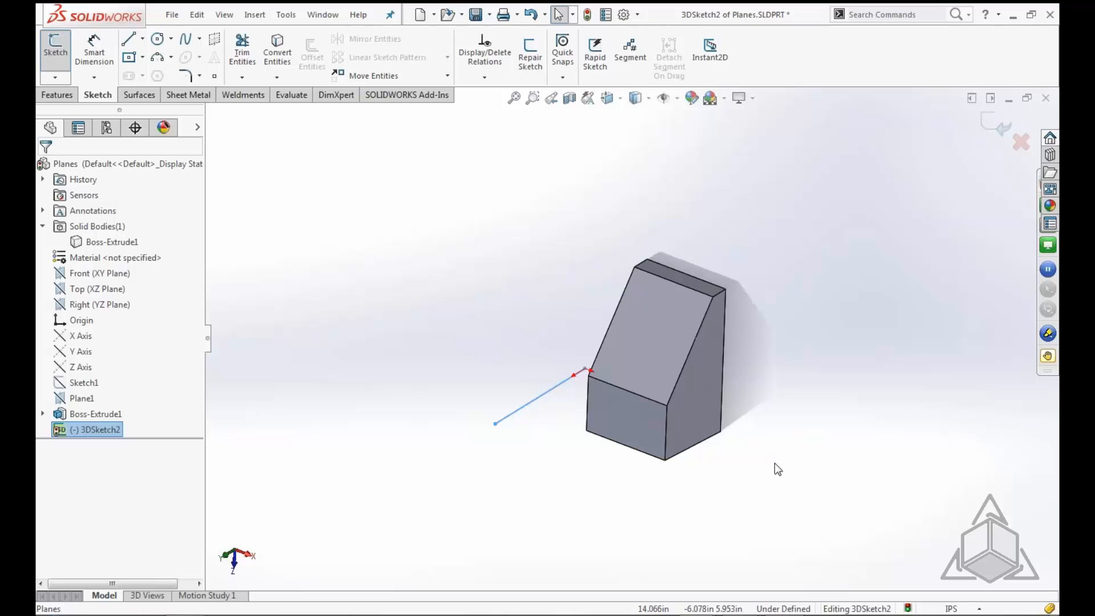
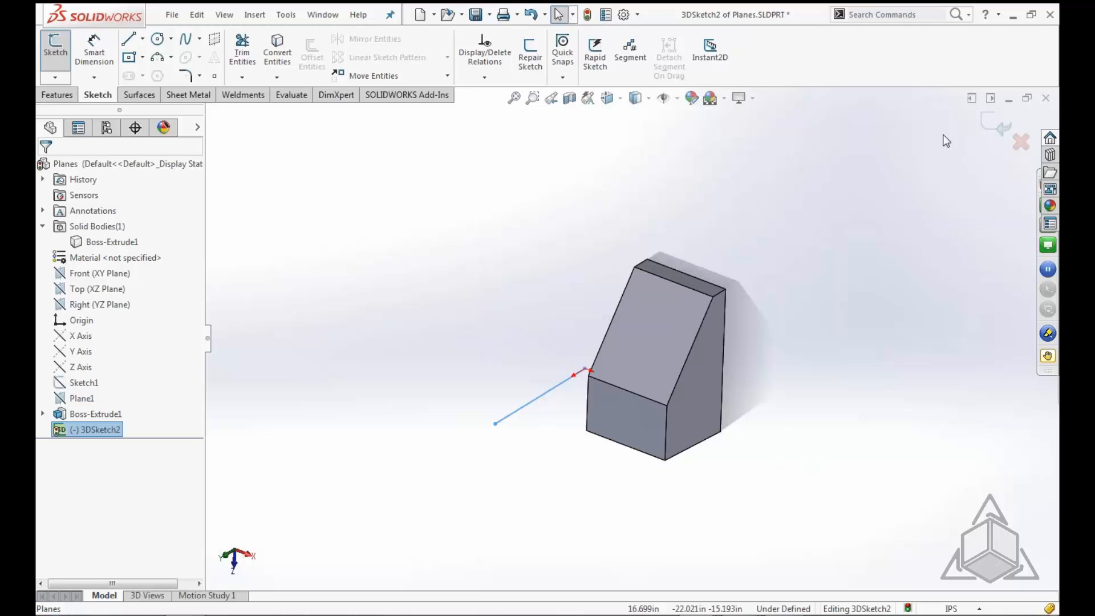
Close the Planes part without saving it and open the recent part Weldment.SLDPRT
click(1044, 100)
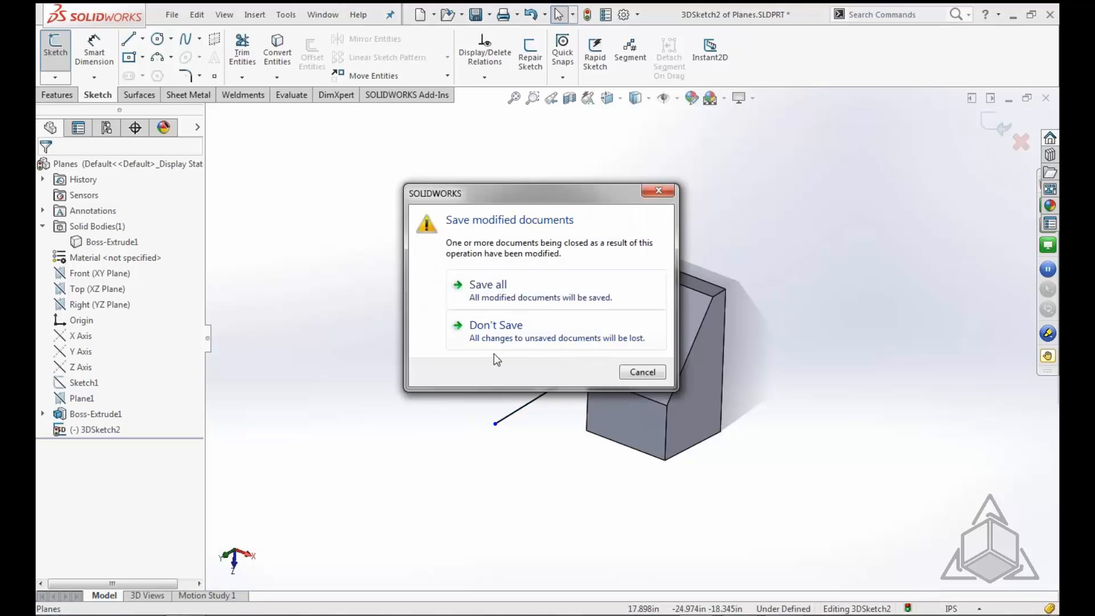
click(482, 323)
click(173, 16)
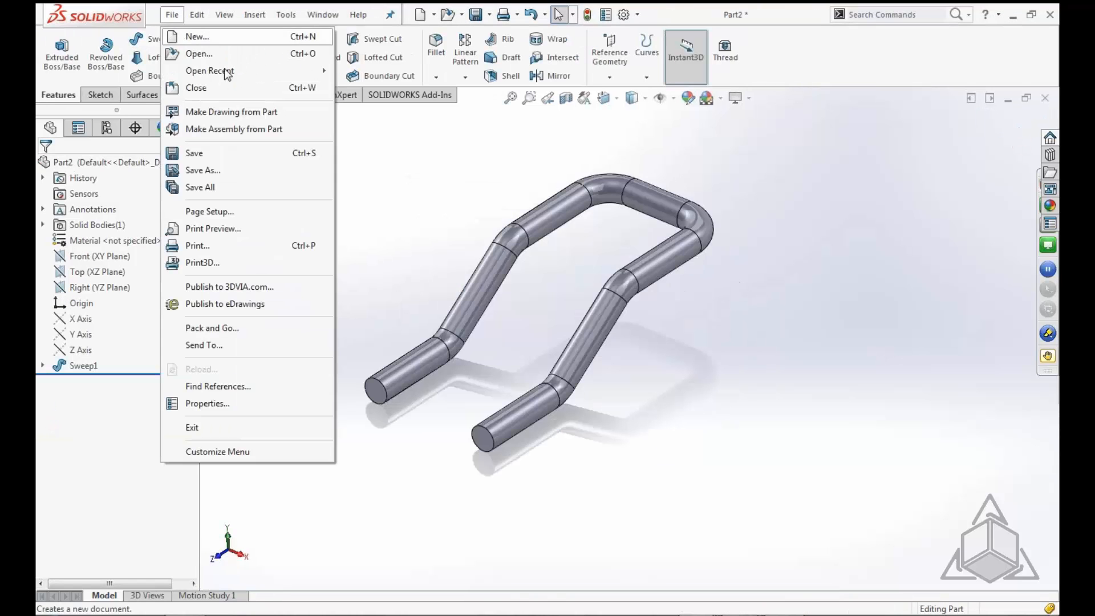
click(395, 187)
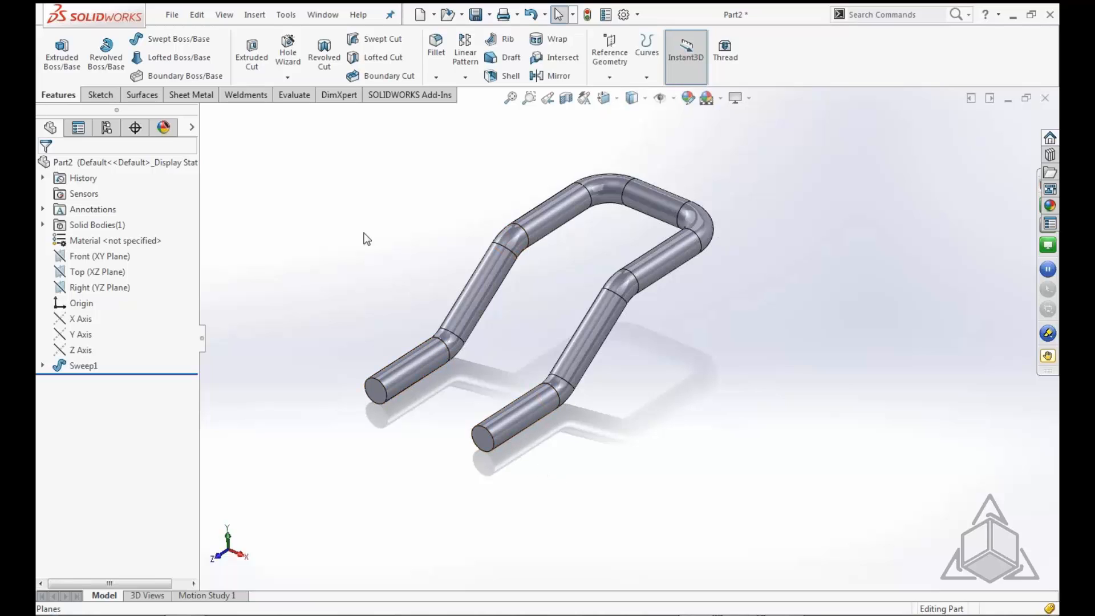
click(174, 16)
mouse_move(196, 75)
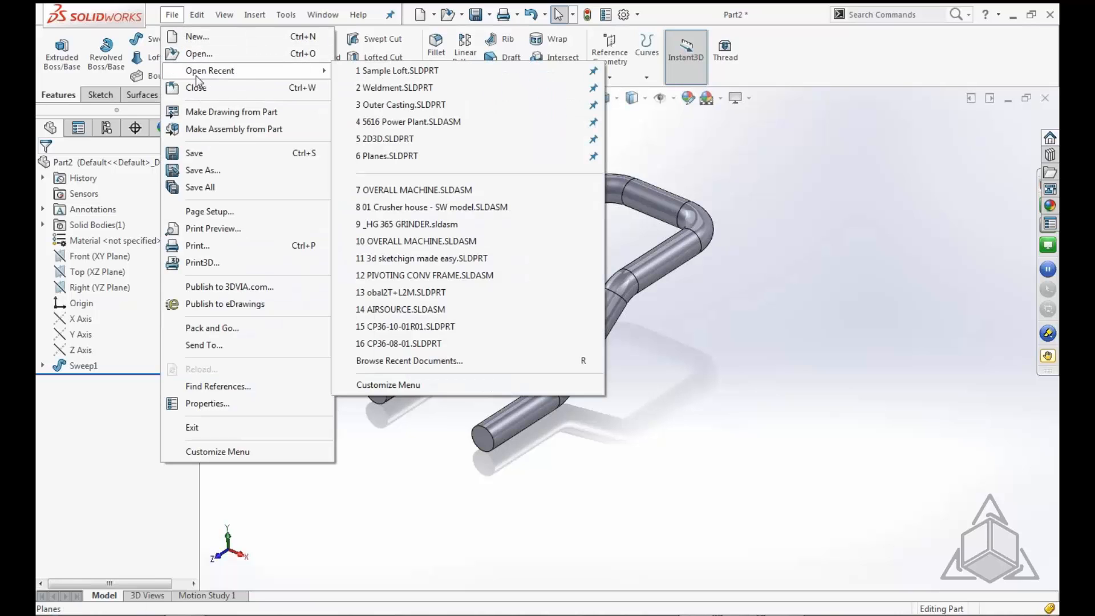
click(414, 92)
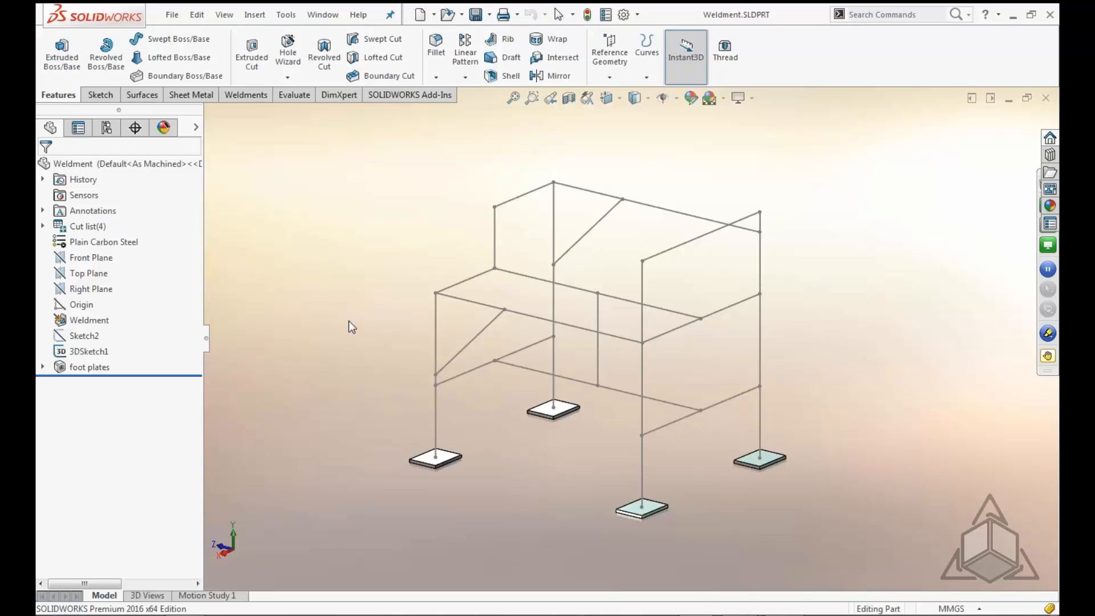
Open the weldment's 3DSketch1 for editing, examine the frame's lines and dimensions, and exit the sketch
mouse_move(350, 325)
middle_down()
mouse_move(360, 272)
mouse_move(346, 319)
middle_up()
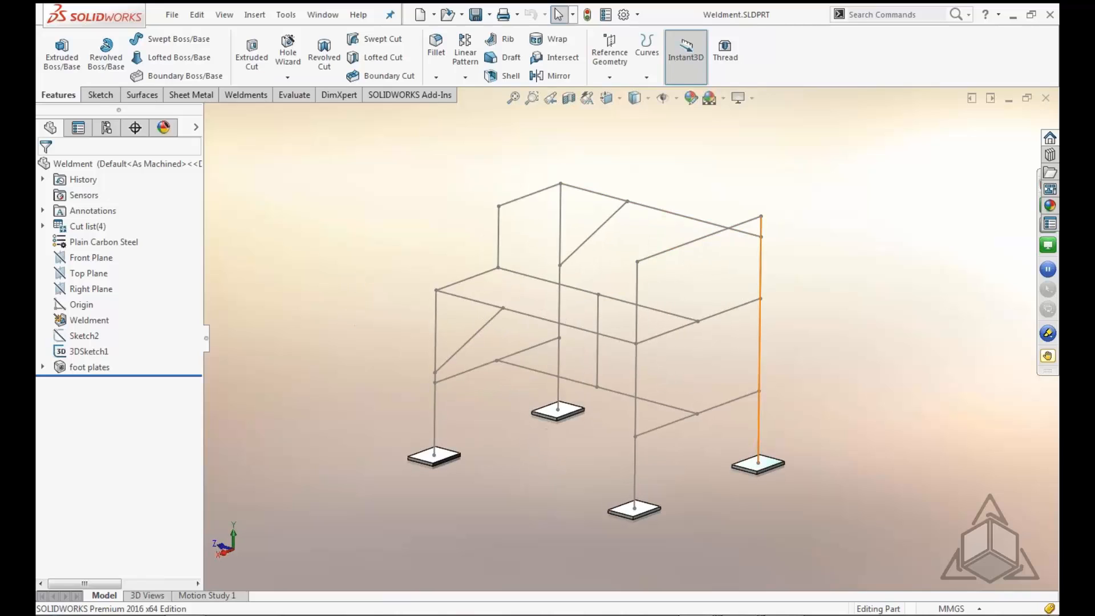
right_click(85, 351)
click(94, 310)
mouse_move(365, 496)
middle_down()
mouse_move(460, 446)
mouse_move(467, 506)
mouse_move(500, 477)
mouse_move(513, 484)
mouse_move(374, 514)
mouse_move(385, 531)
middle_up()
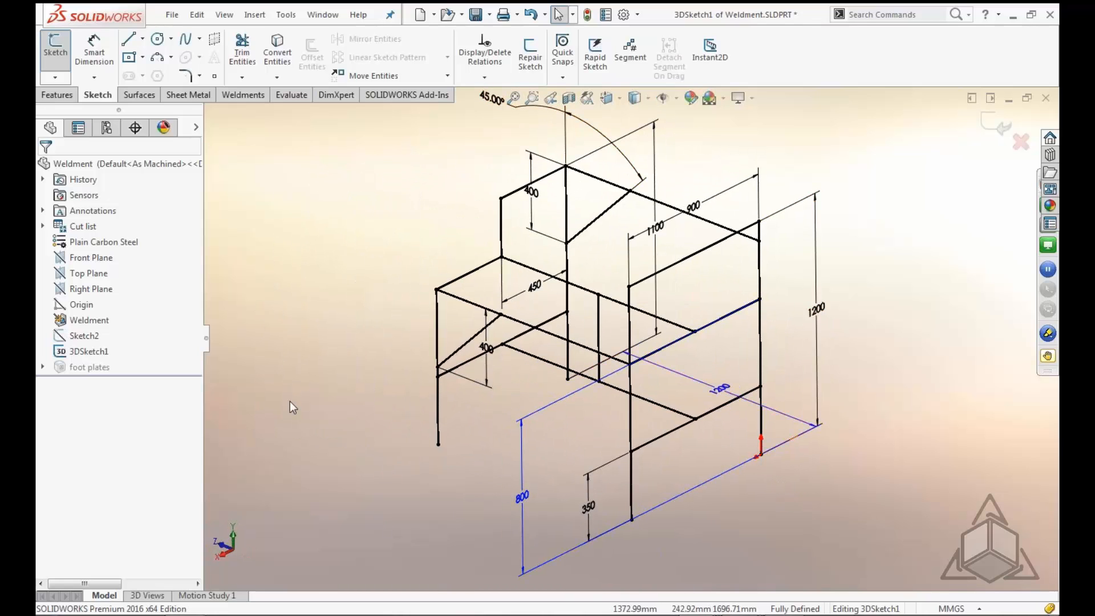
middle_drag(289, 402, 308, 367)
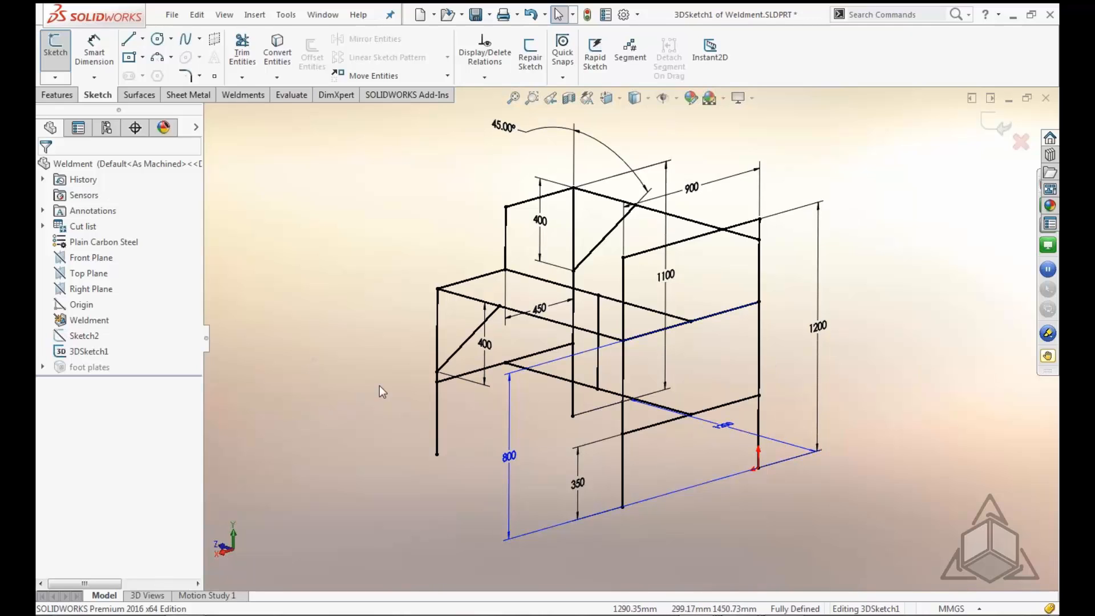
click(994, 127)
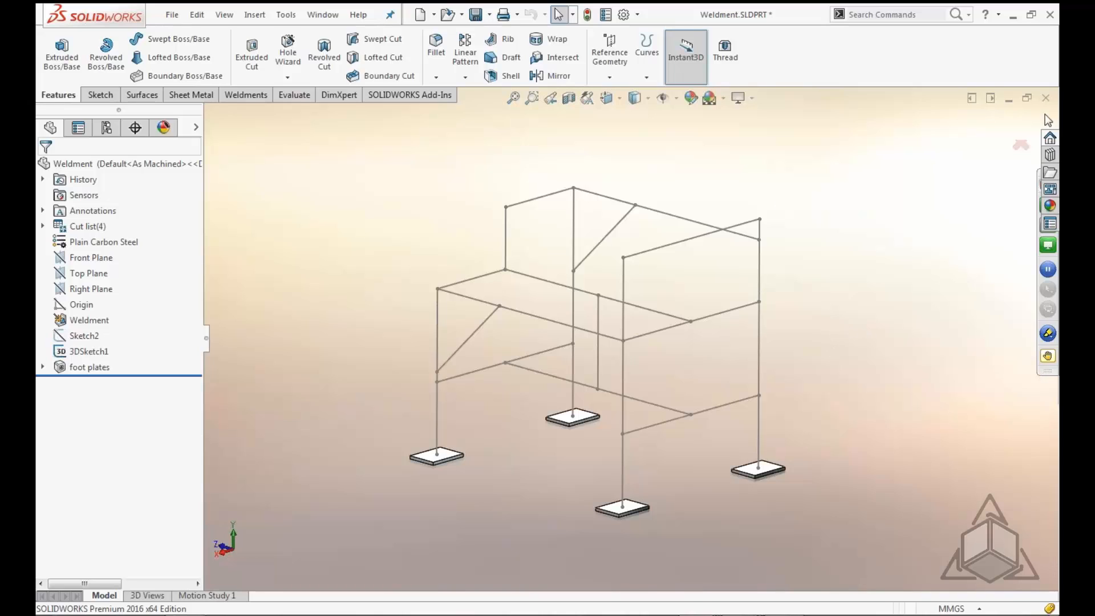
Highlight 3DSketch1 to review its dimensions and look over the frame above the foot plates
click(88, 349)
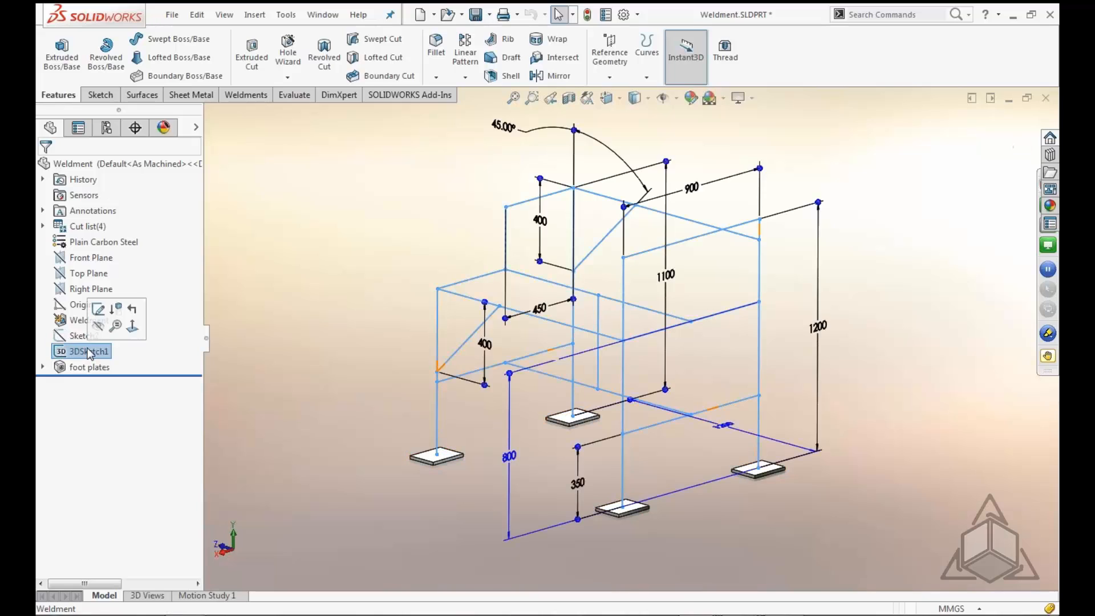
click(319, 253)
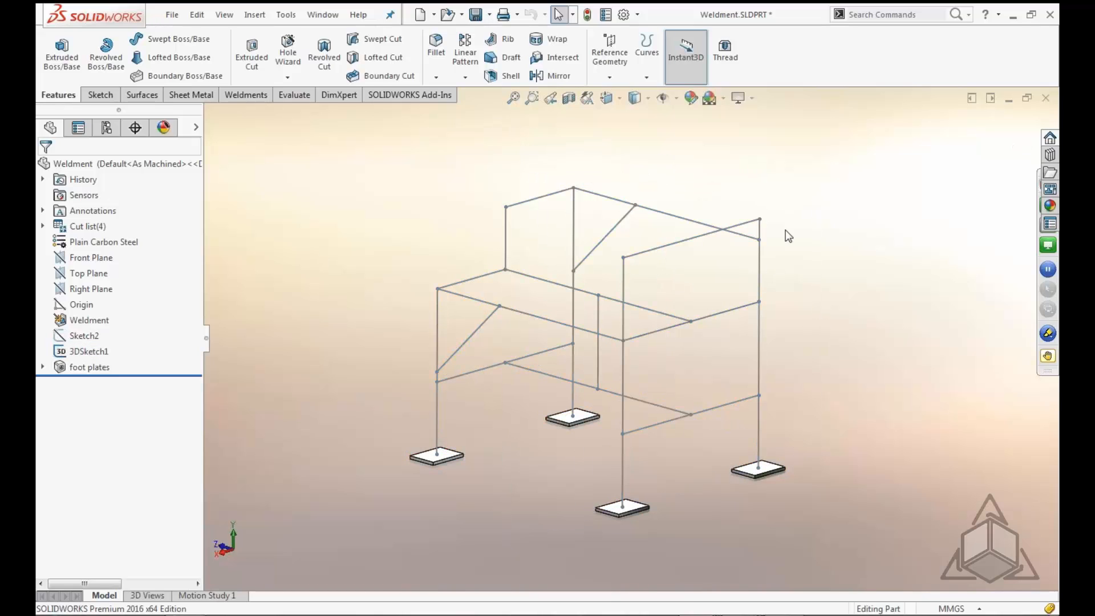
middle_drag(846, 298, 865, 323)
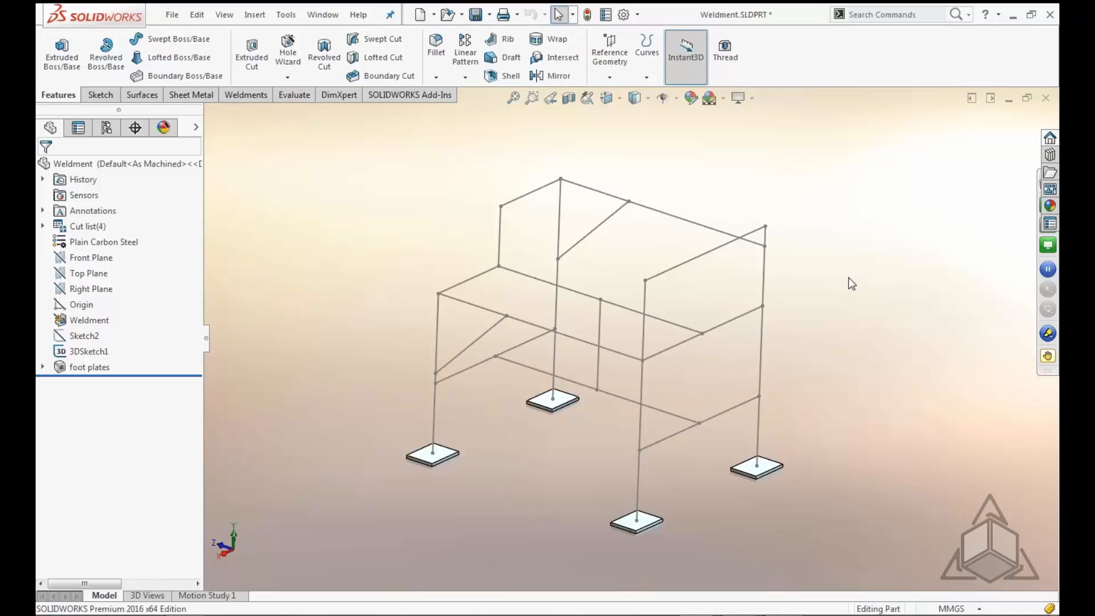
middle_drag(851, 291, 849, 297)
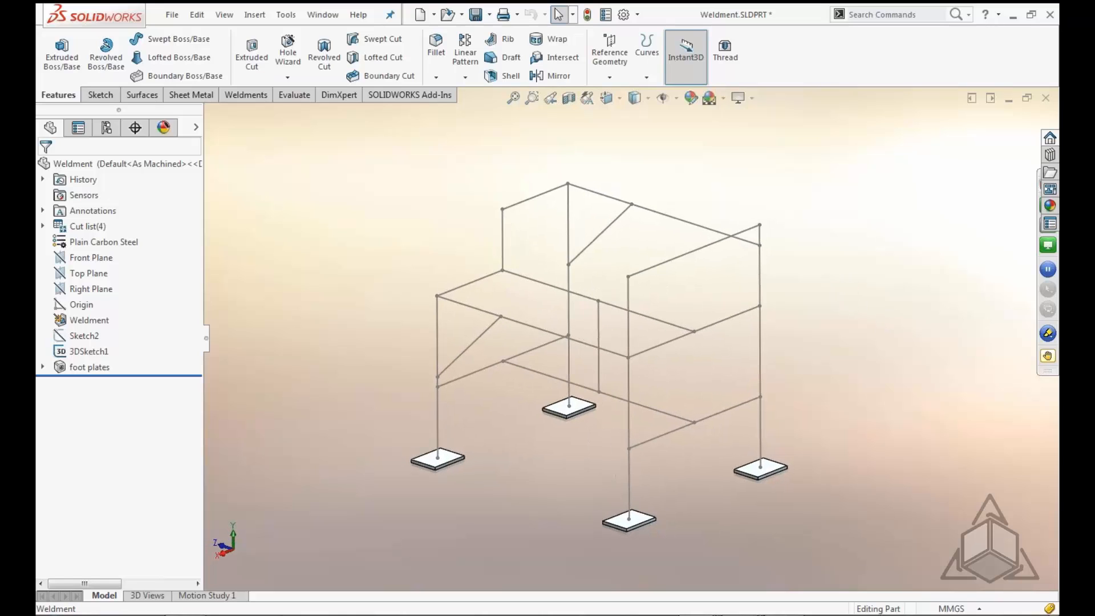
Close the Weldment part without saving it and open the recent part Sample Loft.SLDPRT
click(1045, 97)
click(506, 326)
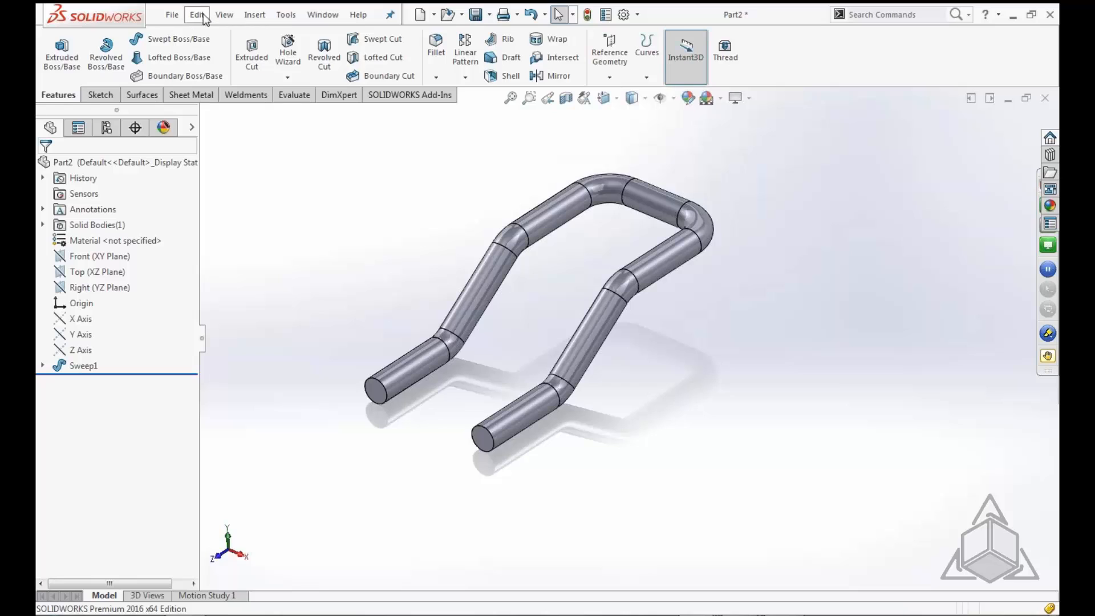
click(166, 20)
mouse_move(183, 75)
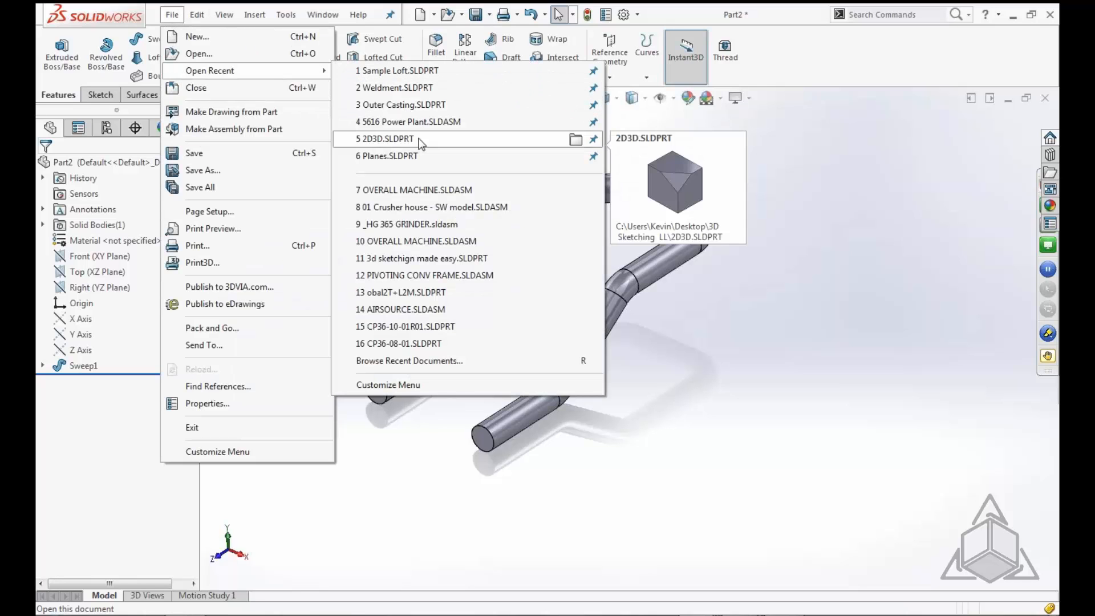
click(420, 74)
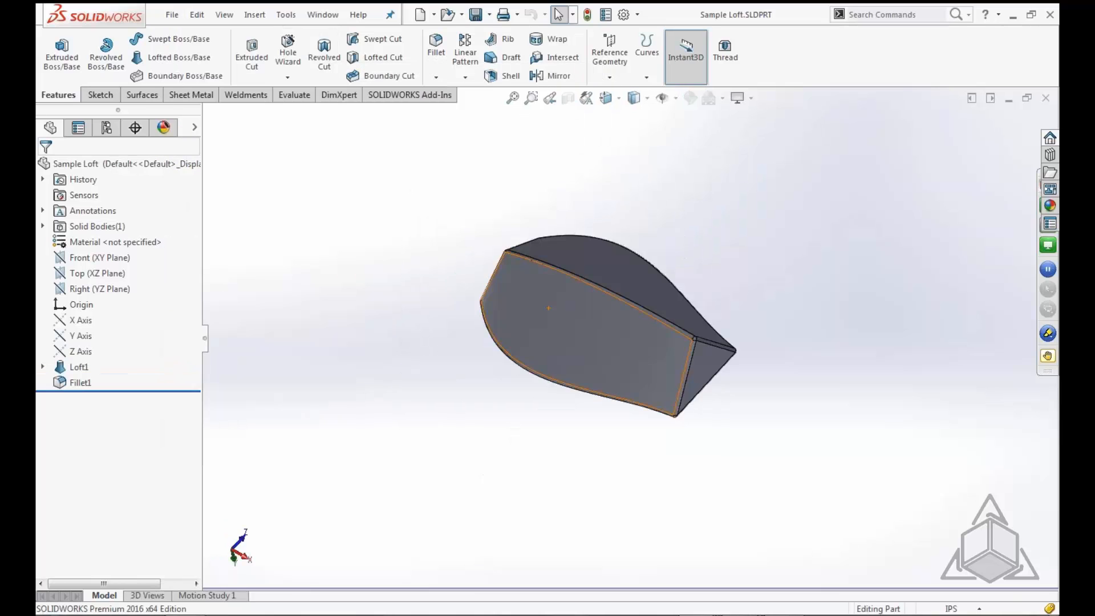
Open the 3DSketch1 under the Loft1 feature for editing
click(43, 366)
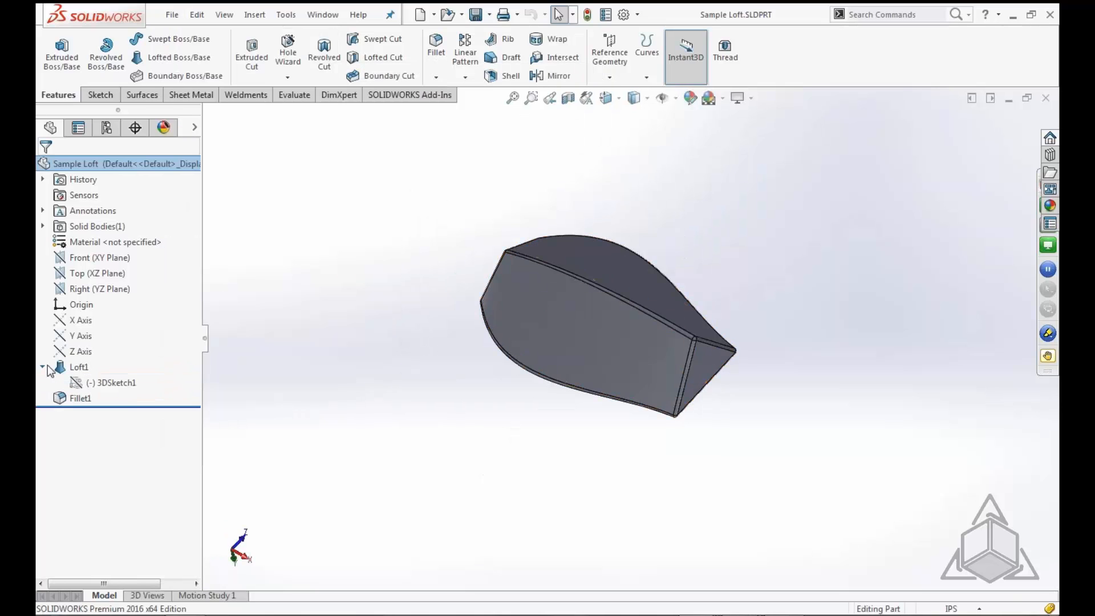
right_click(114, 381)
click(126, 344)
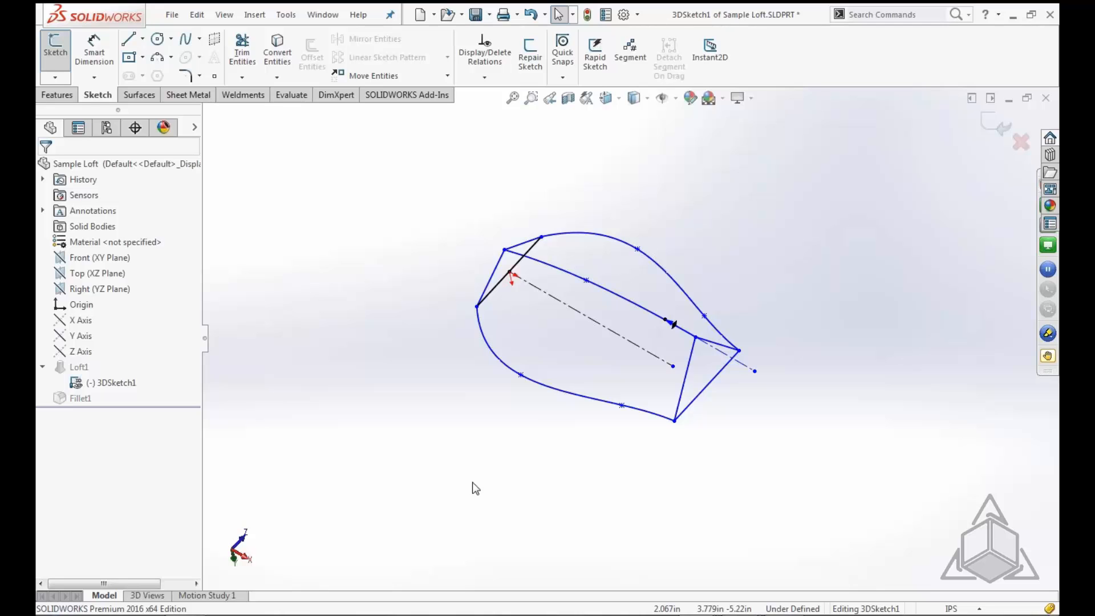
Reshape the lower spline by moving its interior point nearest the small triangle slightly inward, and exit 3DSketch1
mouse_move(616, 445)
middle_down()
mouse_move(641, 354)
mouse_move(655, 342)
mouse_move(611, 313)
mouse_move(599, 354)
mouse_move(634, 346)
middle_up()
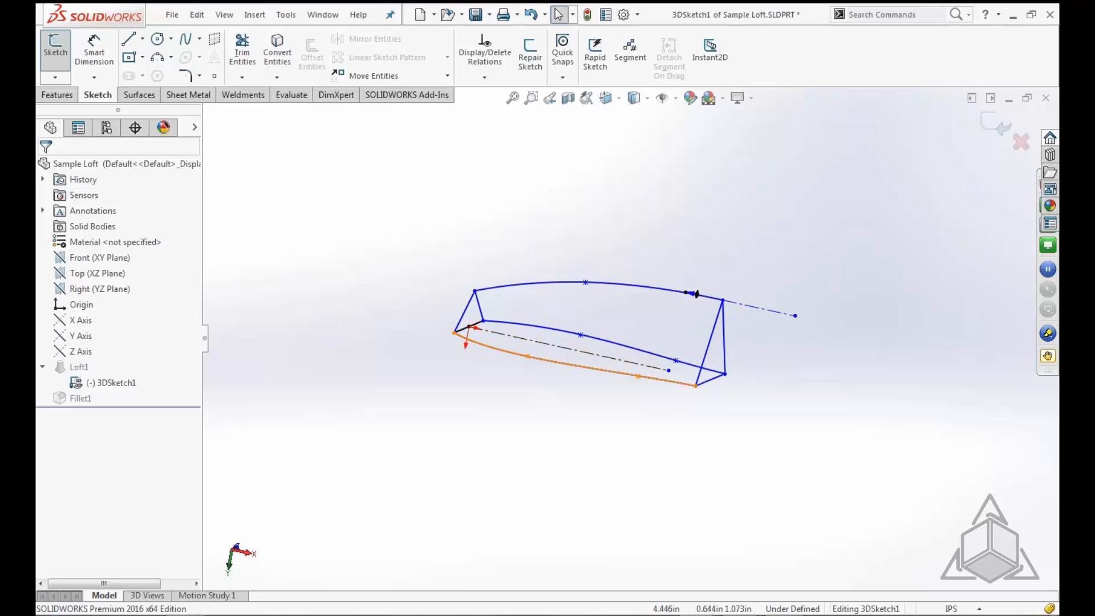
middle_drag(634, 352, 615, 460)
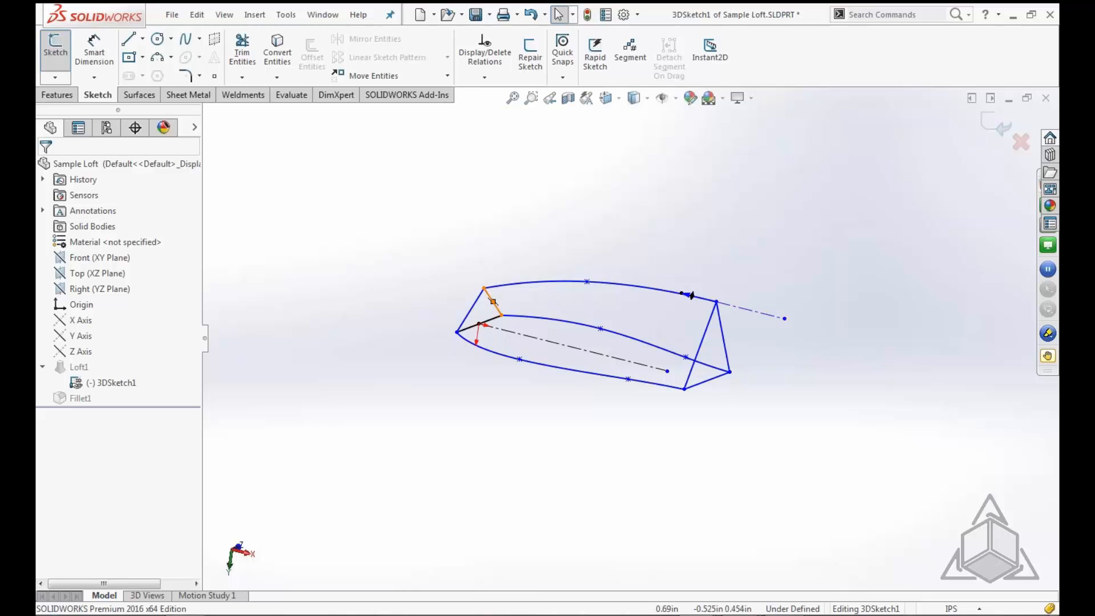
mouse_move(521, 455)
middle_down()
mouse_move(474, 442)
mouse_move(535, 457)
mouse_move(535, 530)
mouse_move(508, 423)
middle_up()
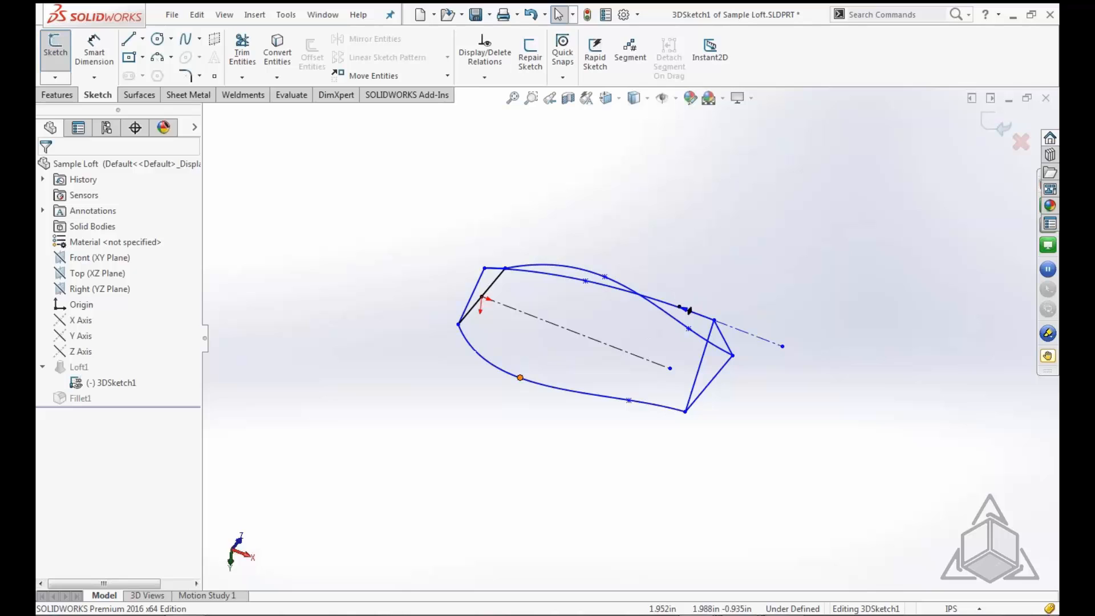
click(519, 377)
mouse_move(517, 387)
mouse_down()
mouse_move(513, 403)
mouse_move(527, 374)
mouse_up()
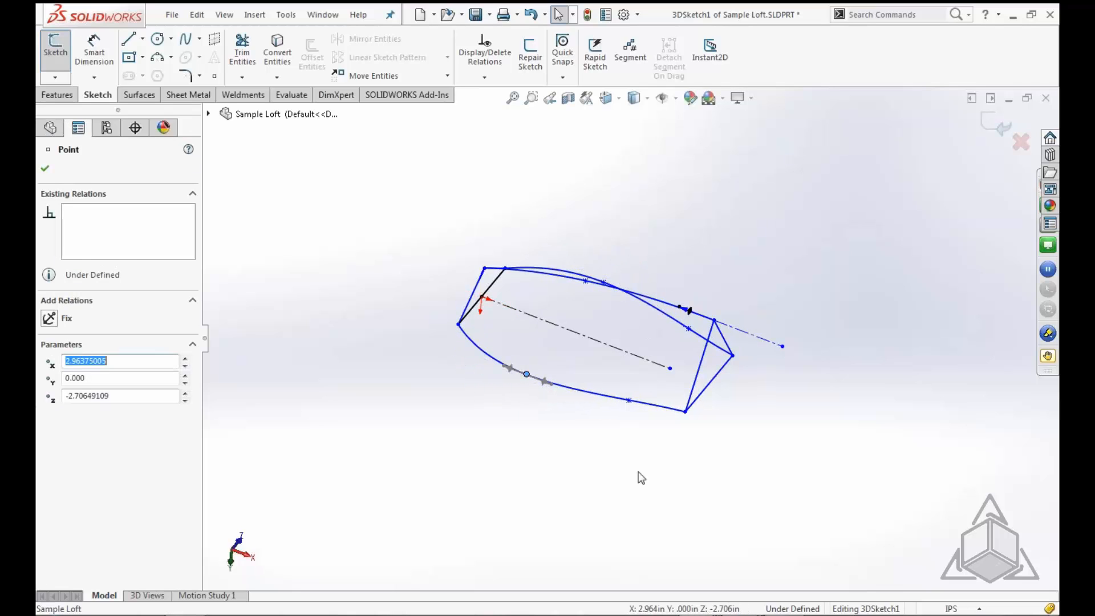
click(641, 478)
mouse_move(688, 488)
middle_down()
mouse_move(702, 379)
mouse_move(675, 394)
mouse_move(695, 448)
middle_up()
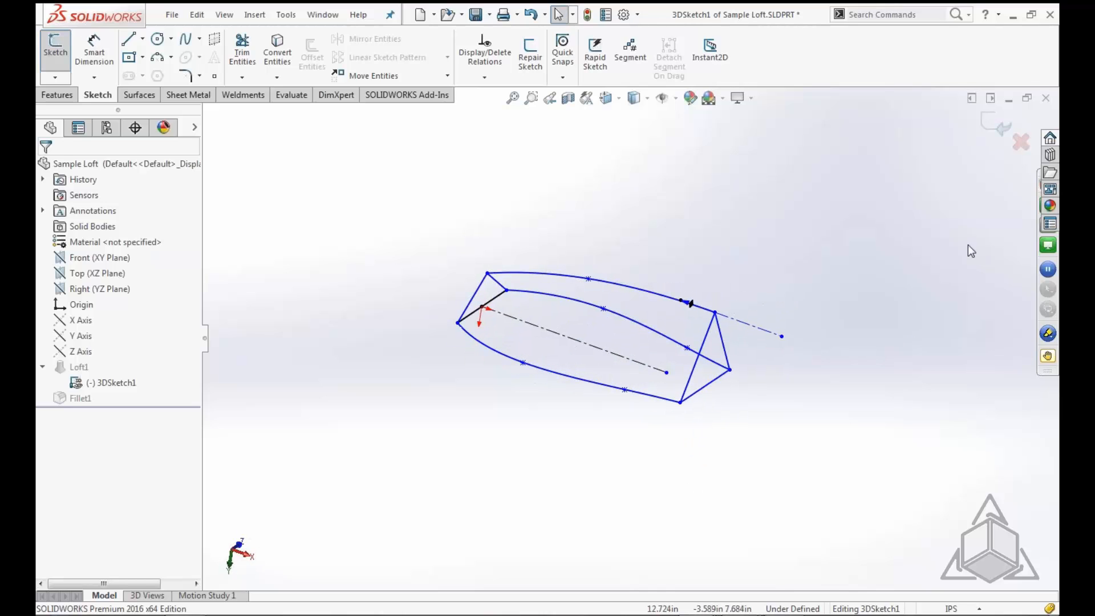
click(996, 126)
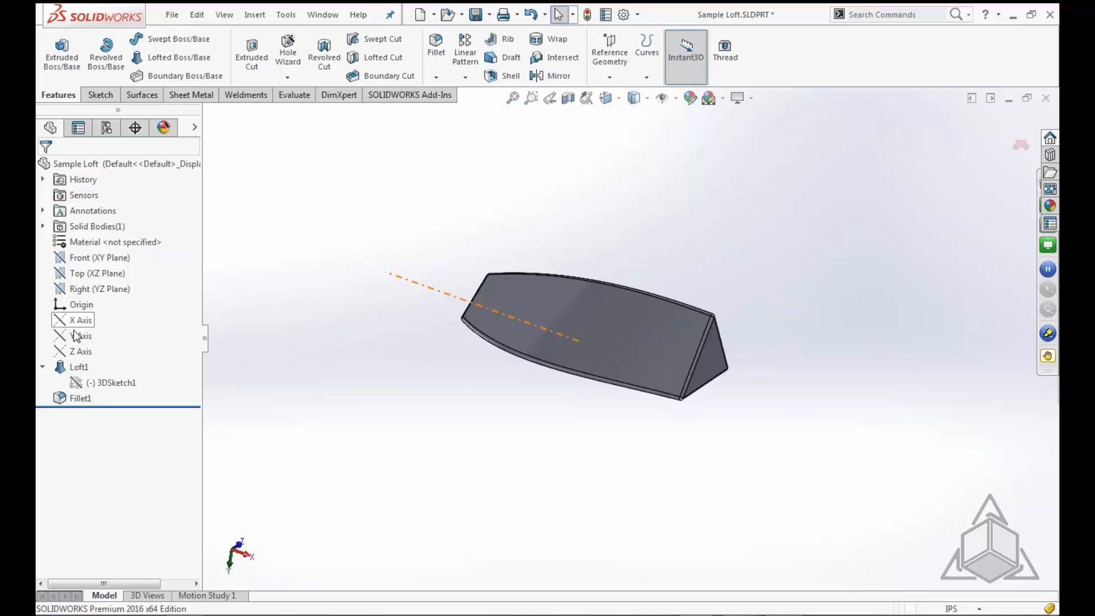
Delete the Loft1 feature together with its dependent Fillet1, leaving only 3DSketch1
right_click(77, 368)
click(128, 410)
click(692, 245)
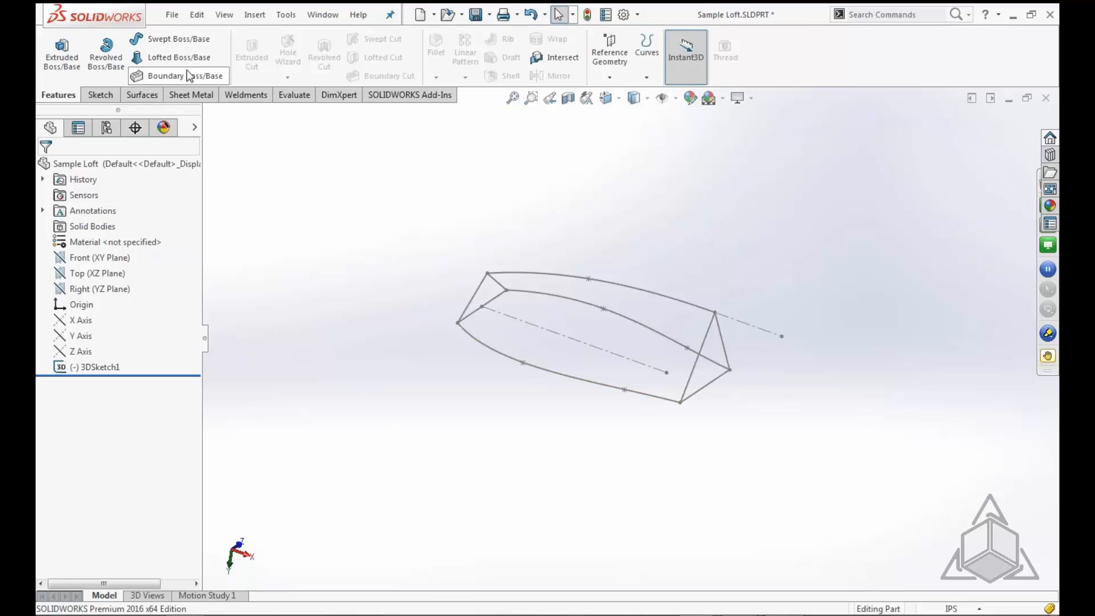
Start a Lofted Boss/Base and use SelectionManager to add the sketch's small end triangle as a closed-loop profile
click(178, 58)
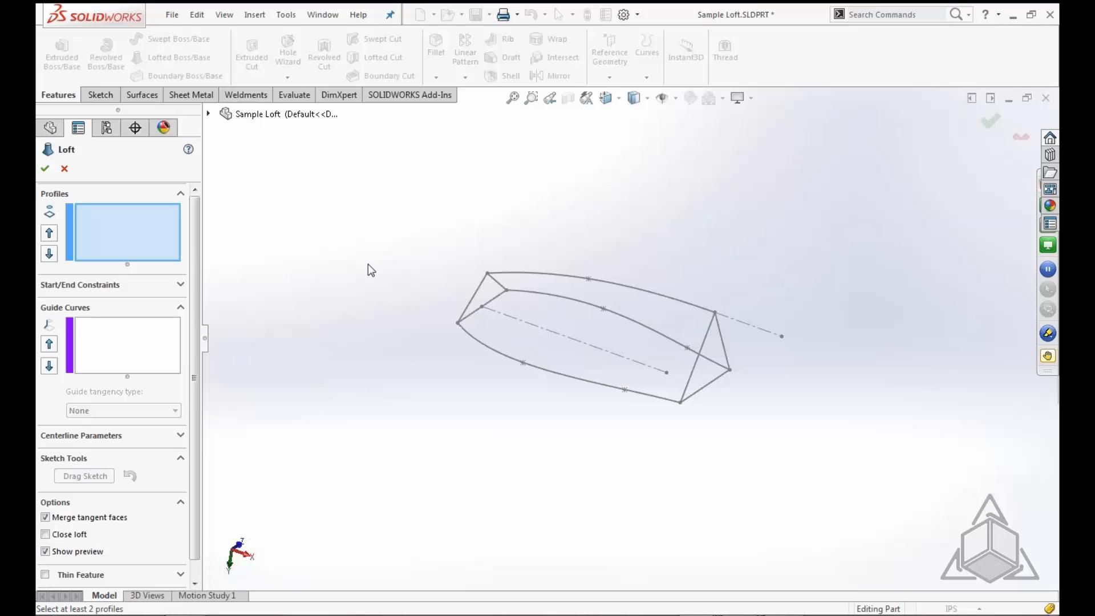
right_click(312, 207)
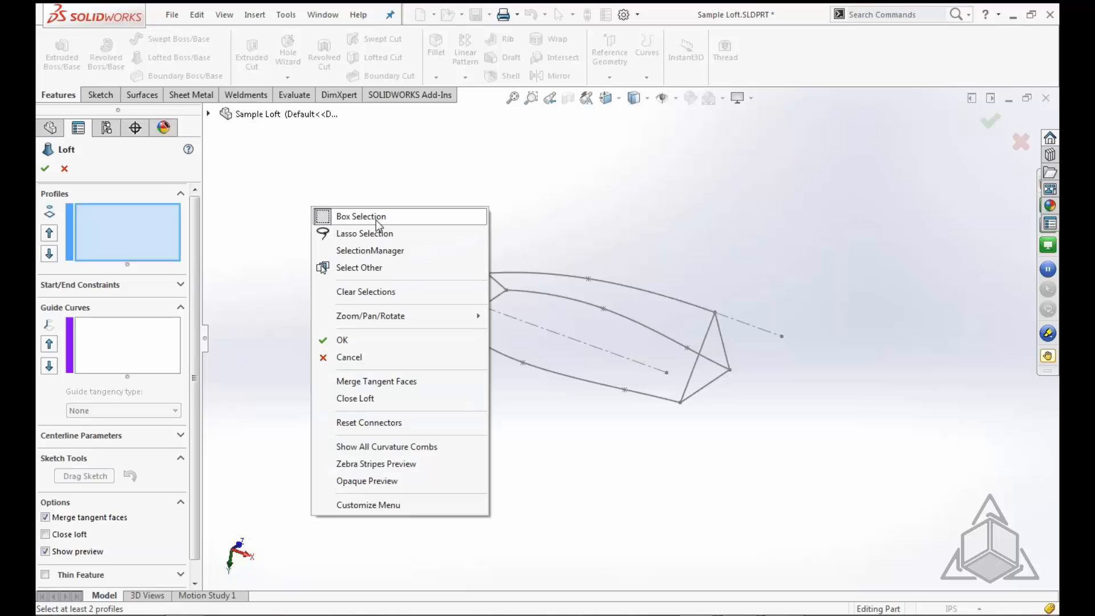
click(402, 251)
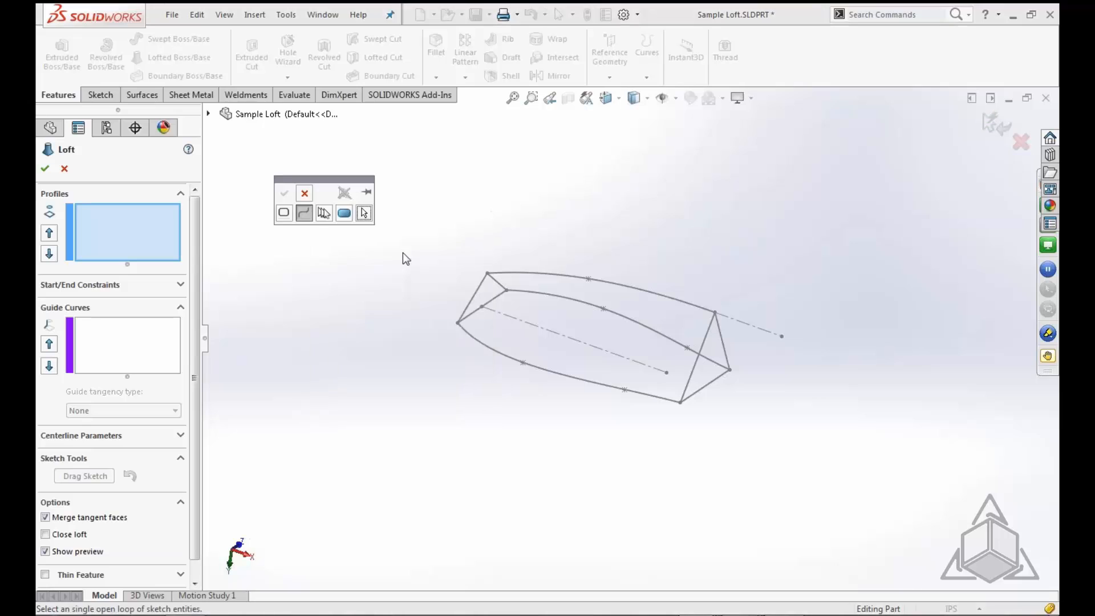
click(285, 213)
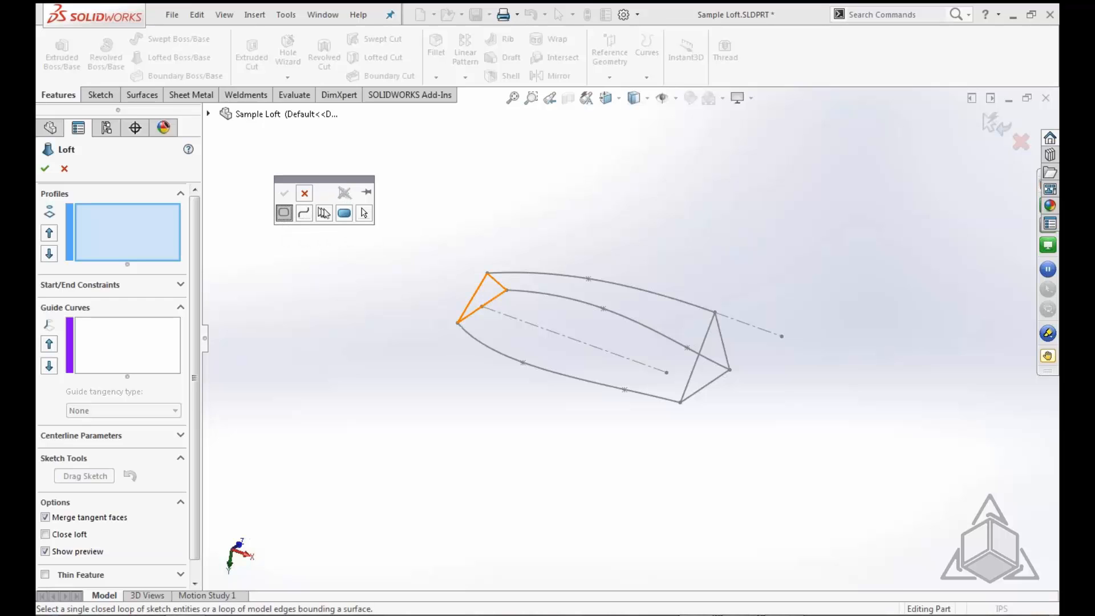
click(482, 285)
click(284, 195)
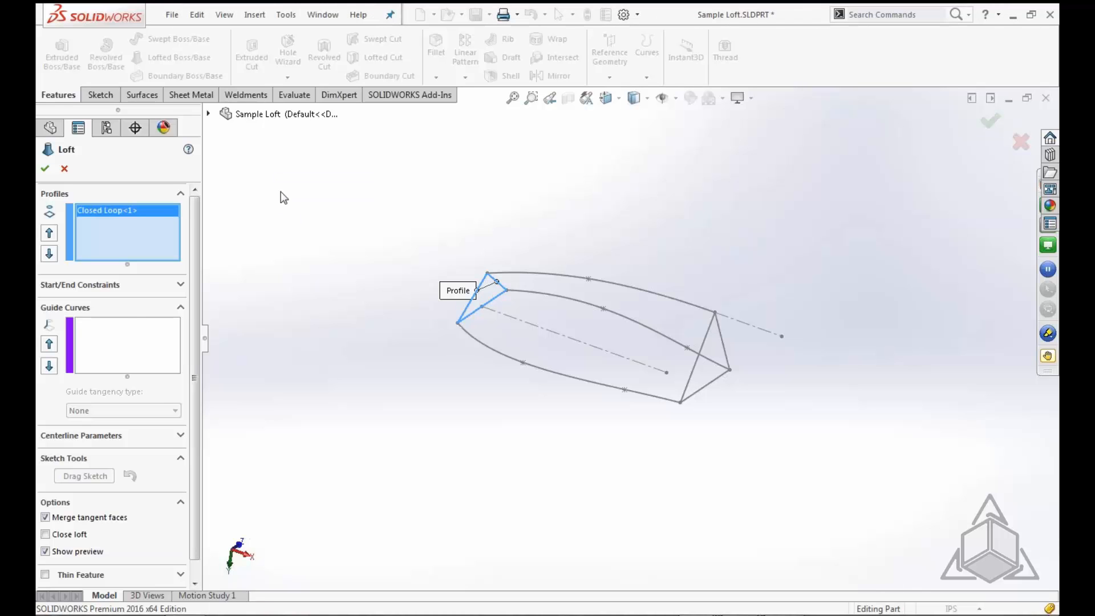
Add the large end triangle as the second closed-loop profile and move its connector to the upper vertex to untwist the loft
right_click(365, 305)
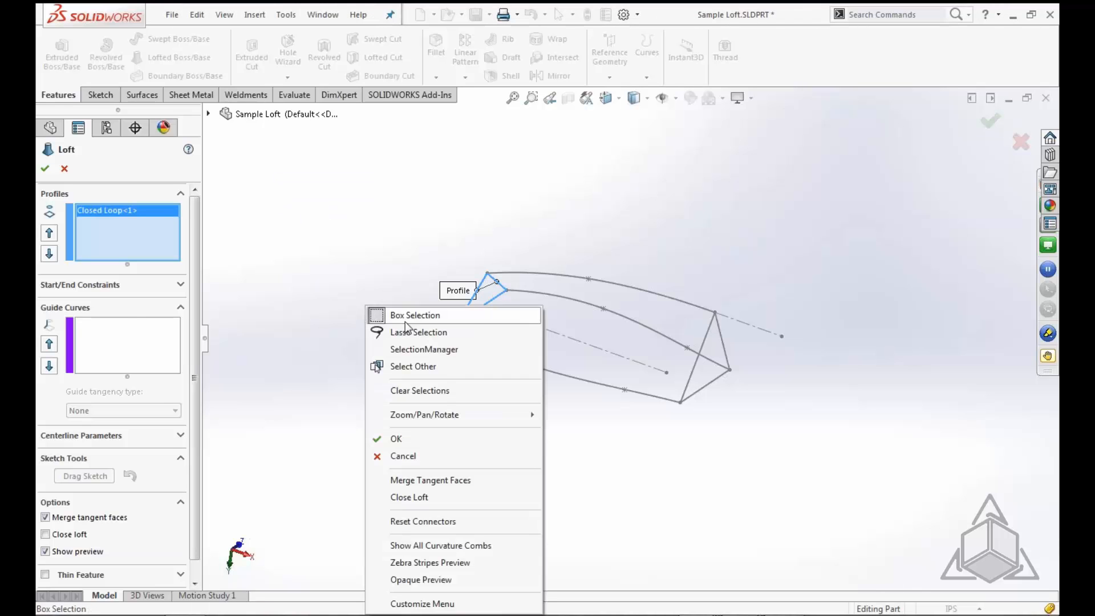
click(425, 349)
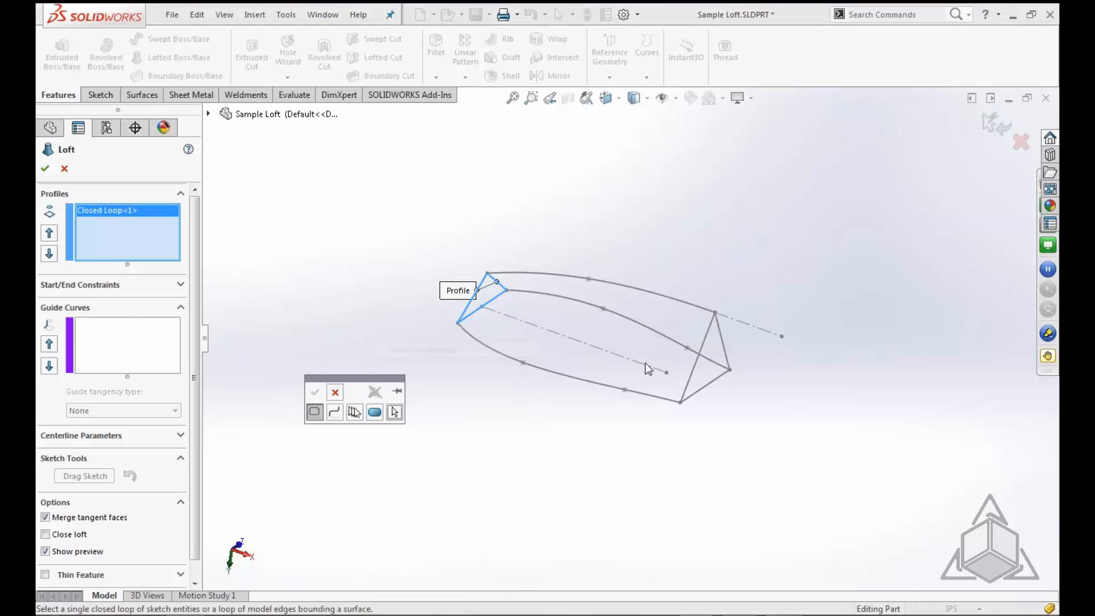
click(705, 380)
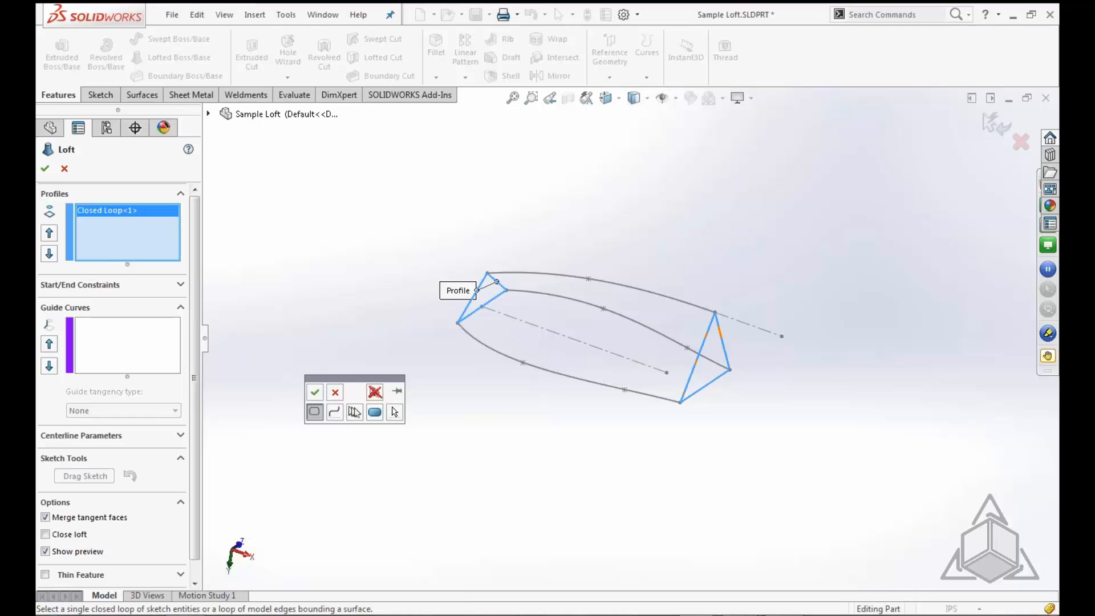
click(315, 392)
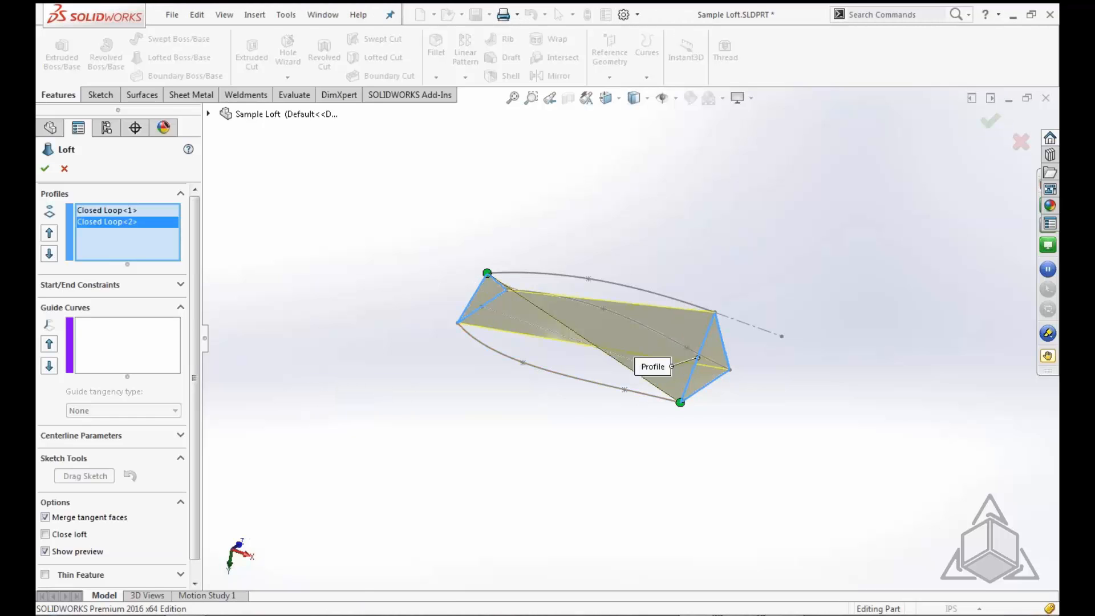
drag(680, 403, 716, 312)
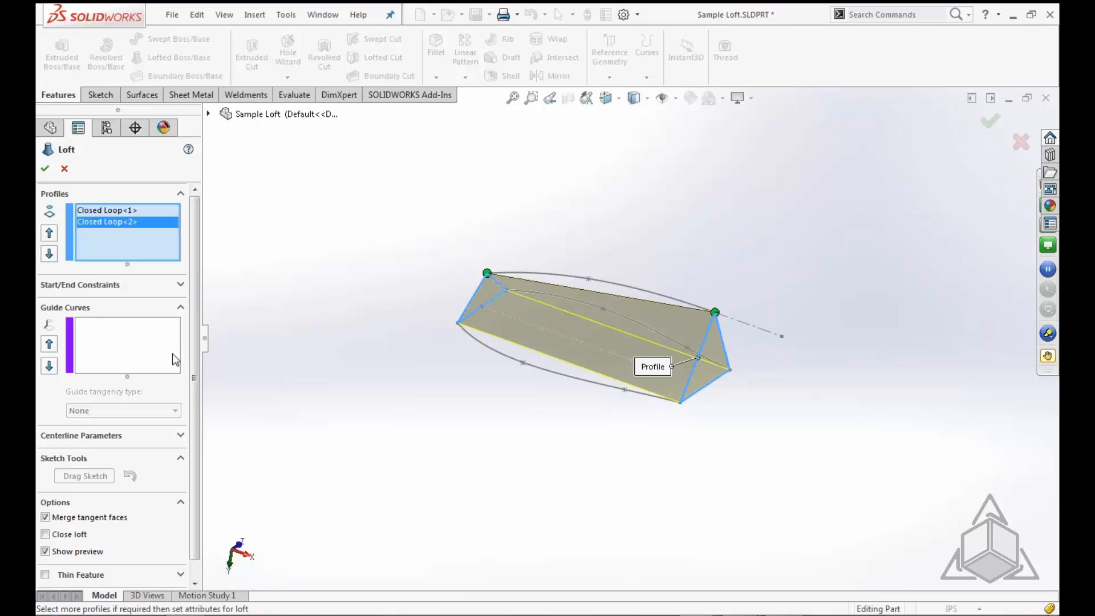
Add the lower spline to the loft as the first open-loop guide curve
click(131, 346)
right_click(406, 392)
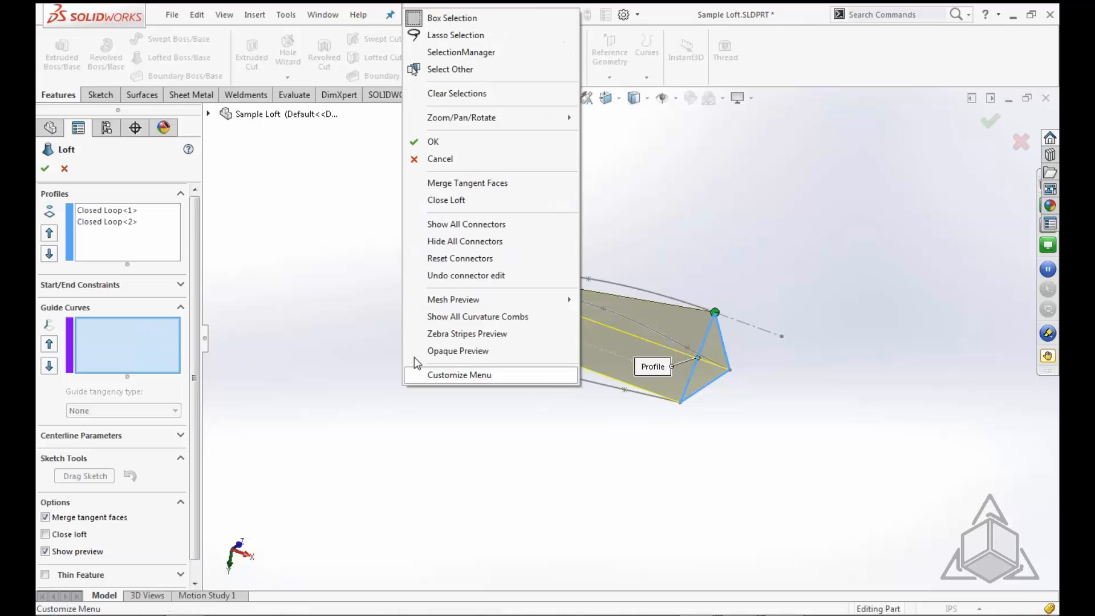
click(447, 52)
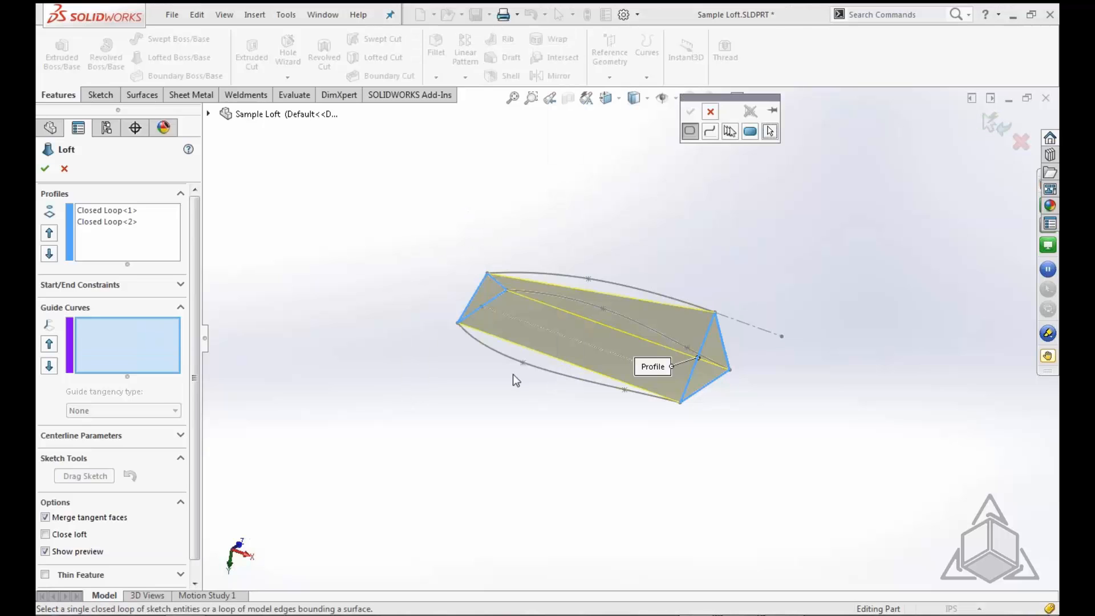
click(710, 131)
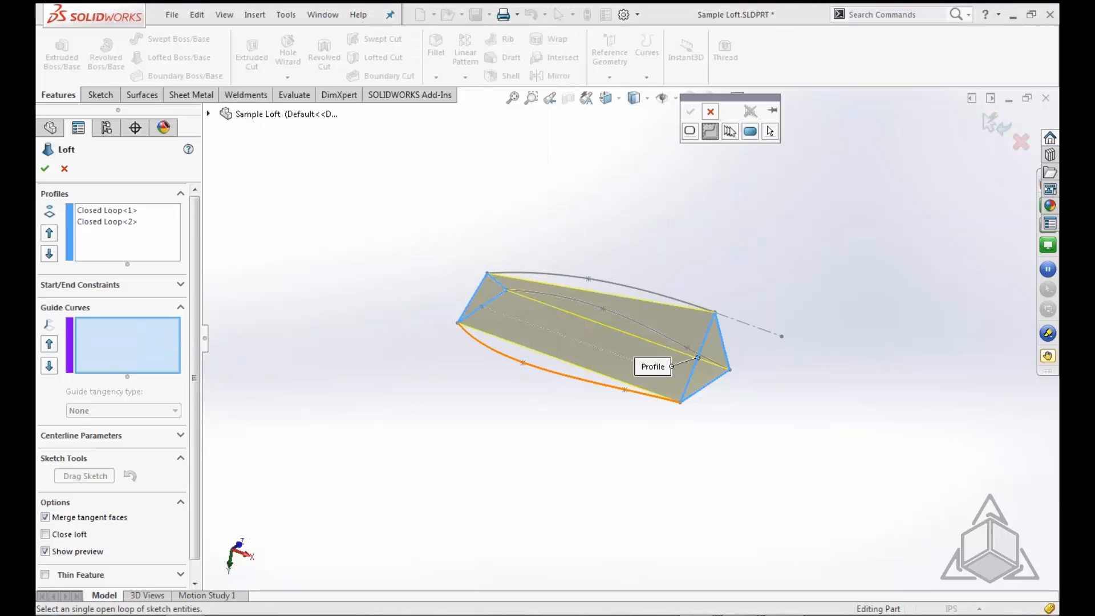
click(593, 391)
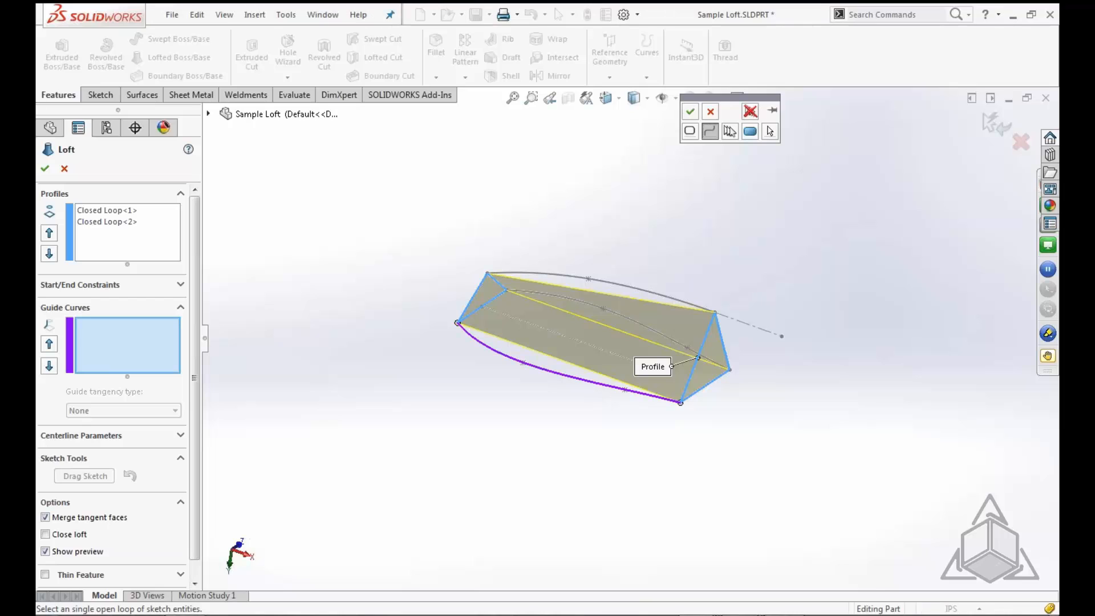
click(691, 111)
Add the upper spline to the loft as the second open-loop guide curve
right_click(378, 287)
click(429, 297)
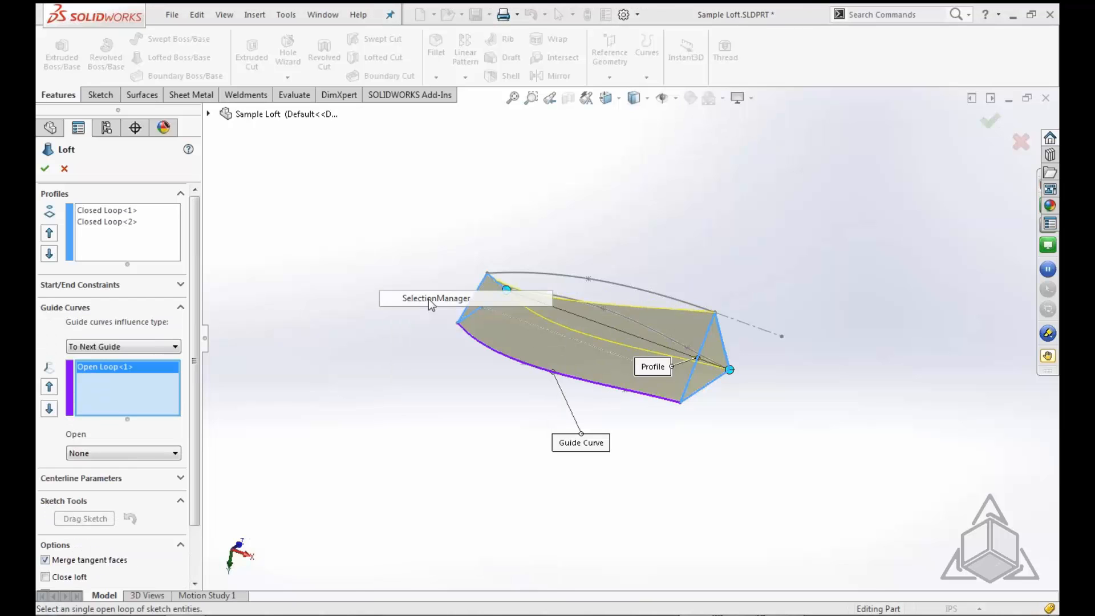
click(569, 276)
click(311, 239)
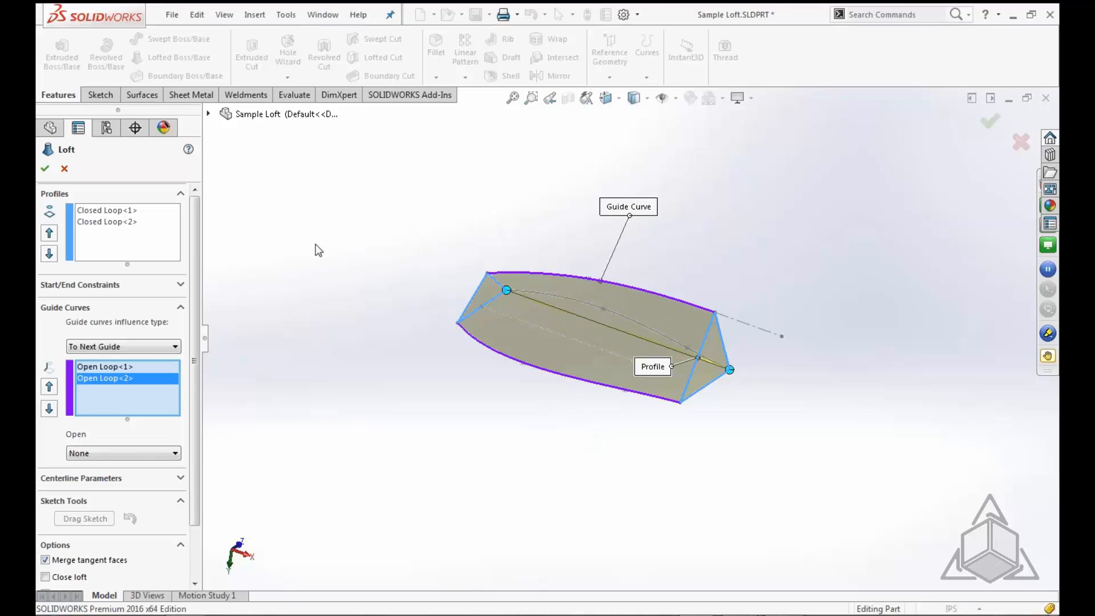
Add the remaining rear spline as the third open-loop guide curve and complete the loft
right_click(332, 274)
click(398, 300)
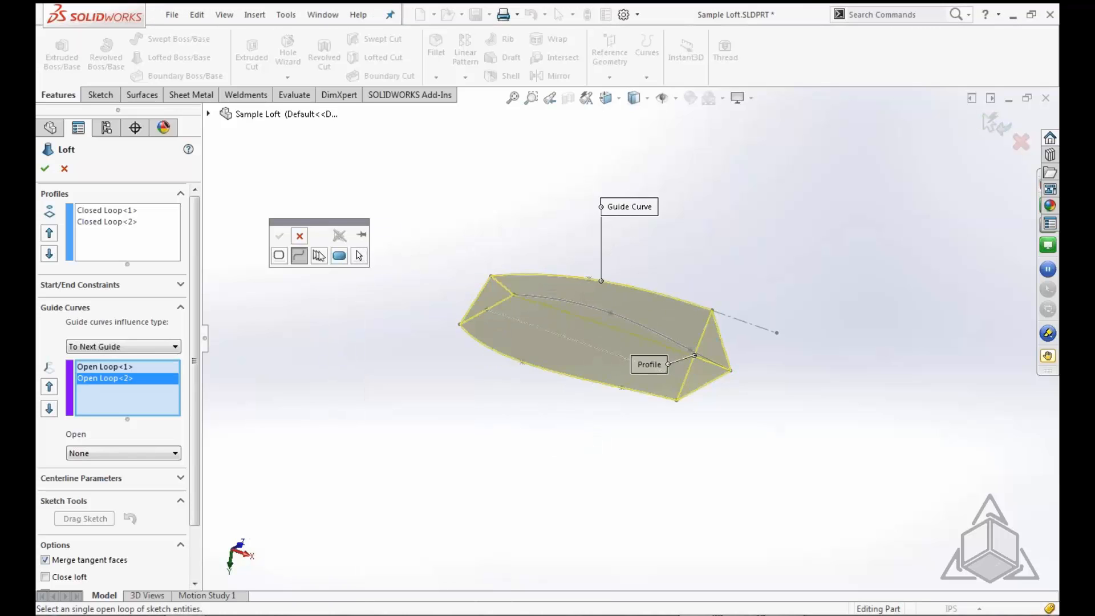
middle_drag(798, 403, 654, 420)
click(733, 357)
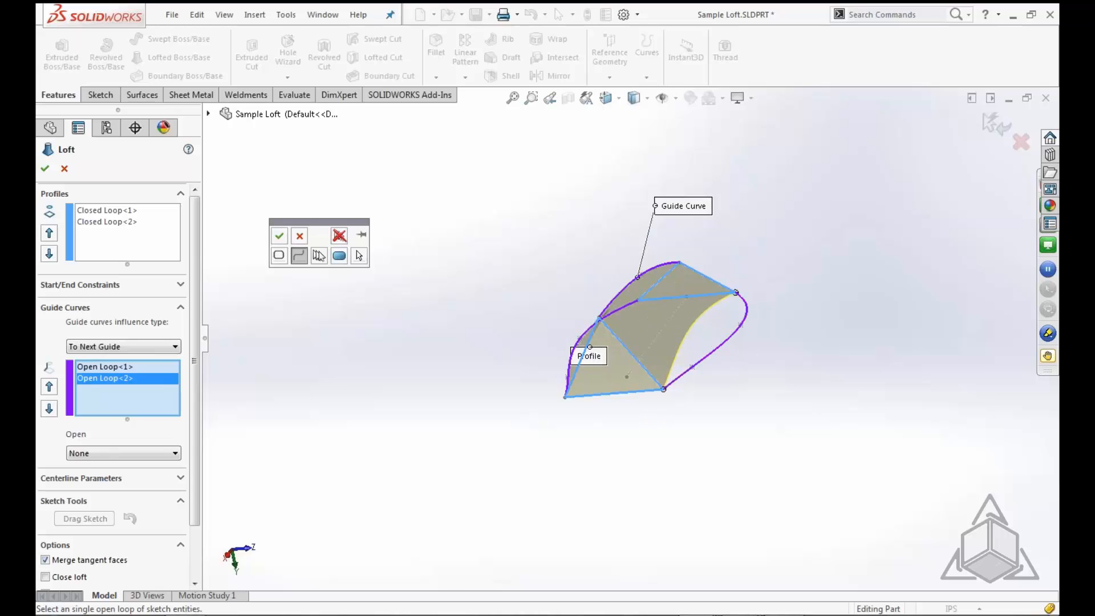
click(284, 241)
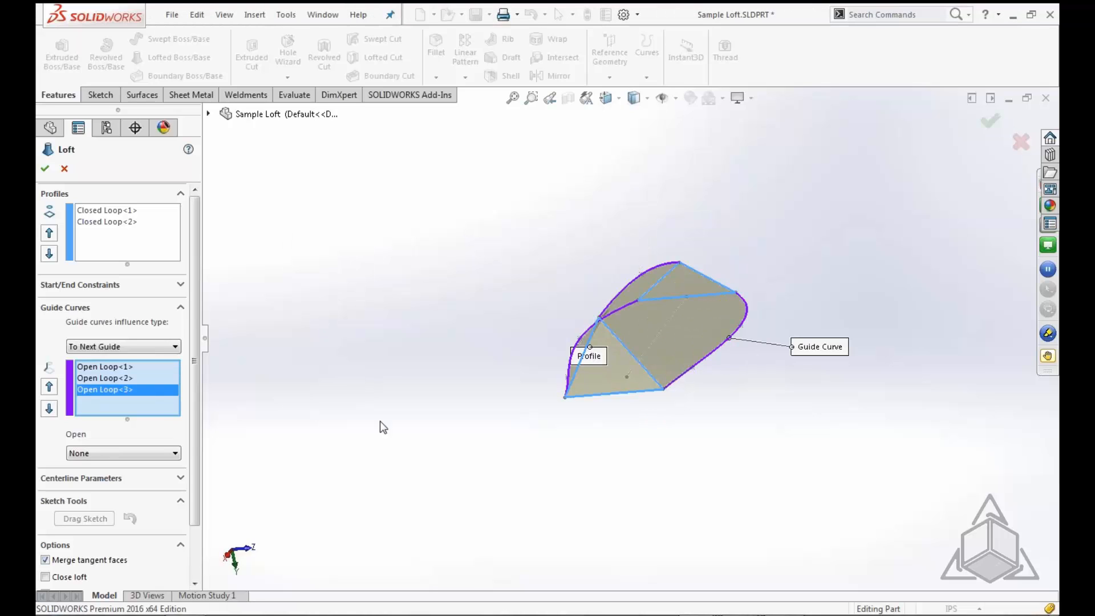
key(Return)
Inspect the finished loft from several angles and close the Sample Loft part without saving it
middle_drag(433, 393, 640, 340)
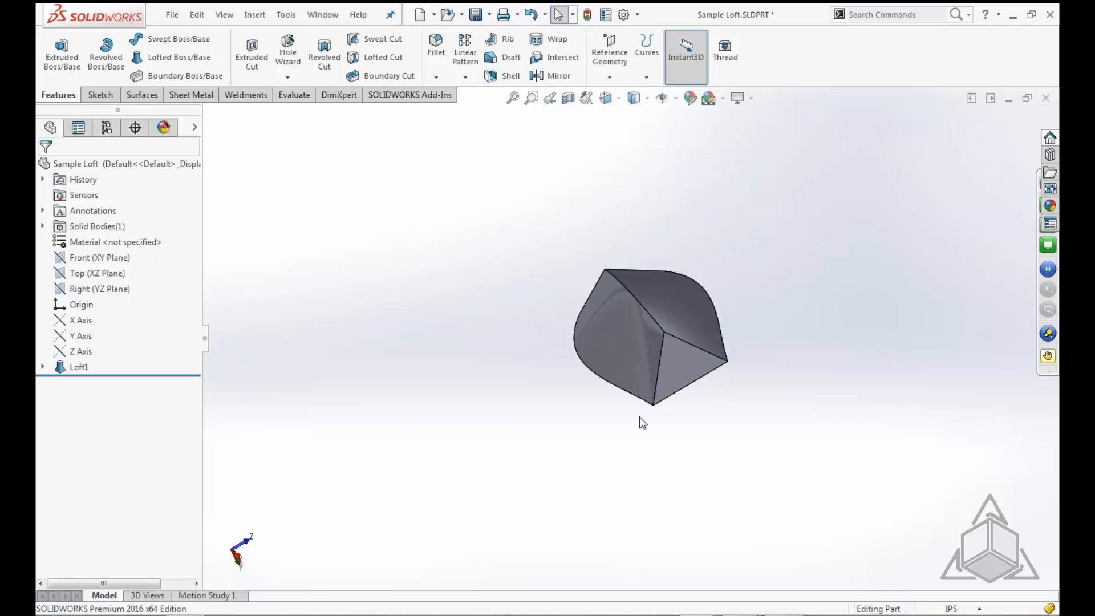
middle_drag(641, 420, 727, 372)
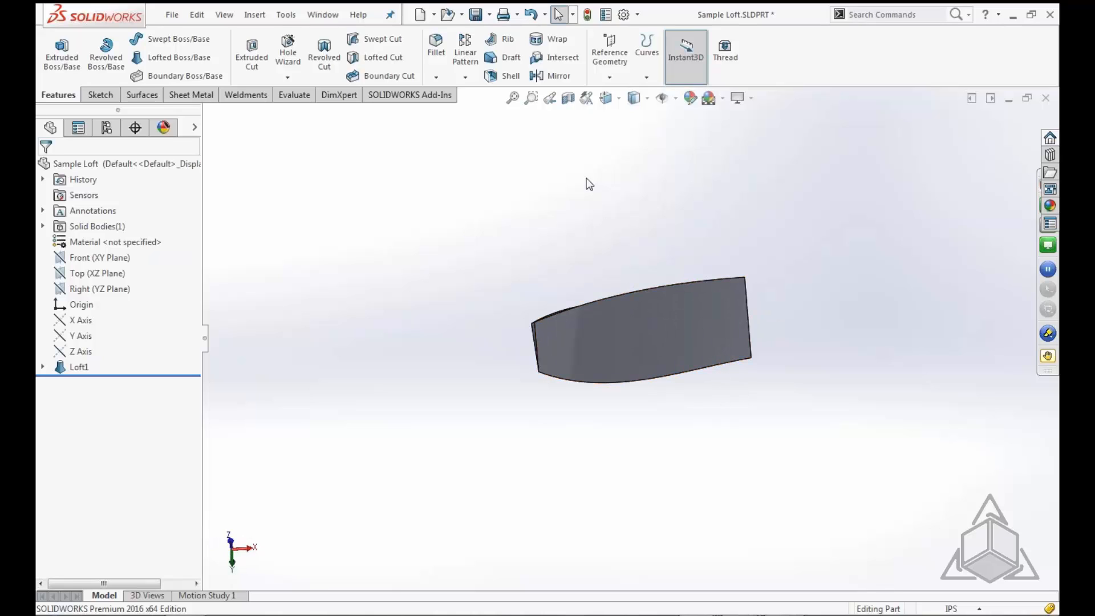
middle_drag(628, 354, 673, 313)
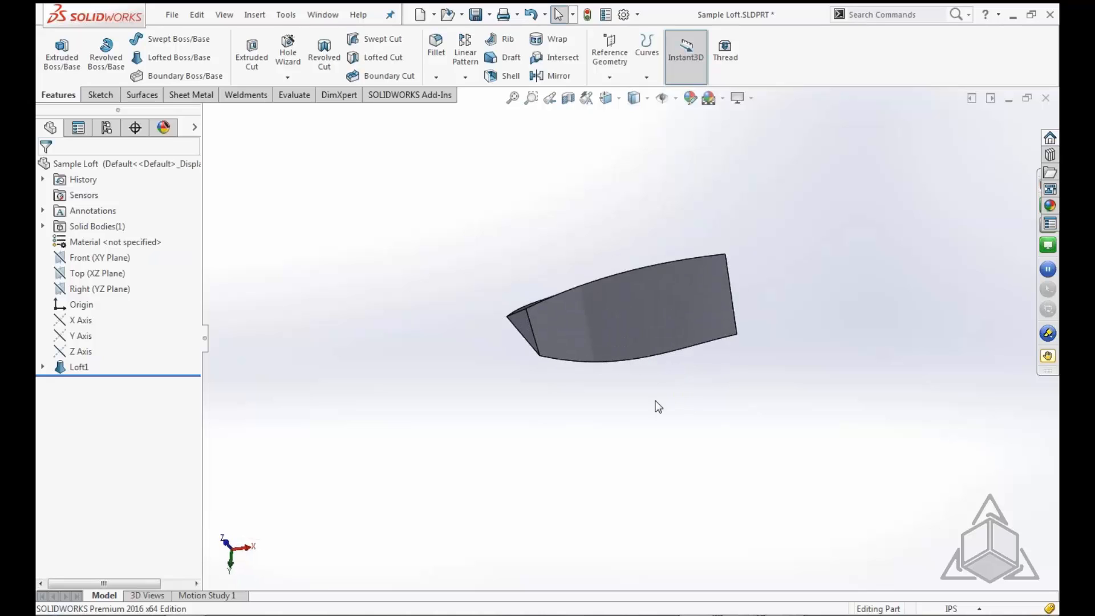
middle_drag(686, 440, 683, 442)
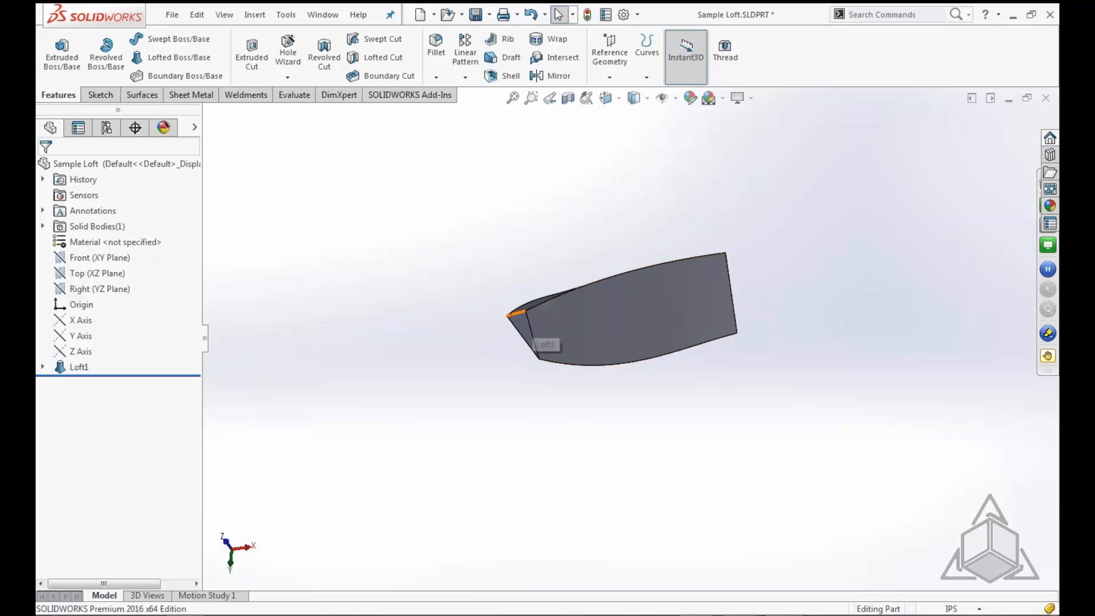
middle_drag(748, 462, 634, 439)
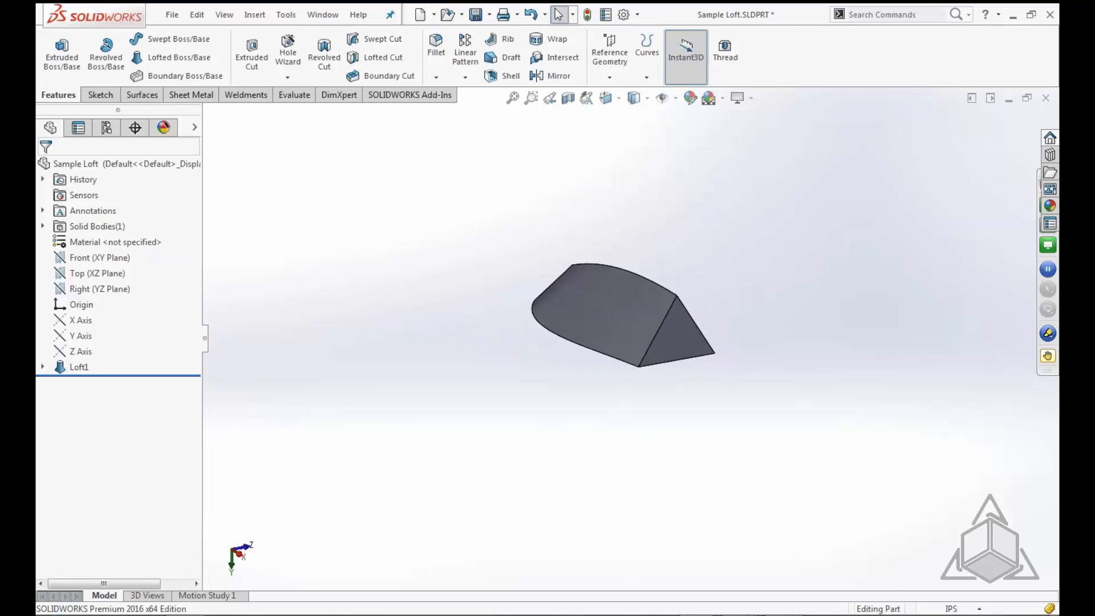
click(1045, 97)
click(502, 329)
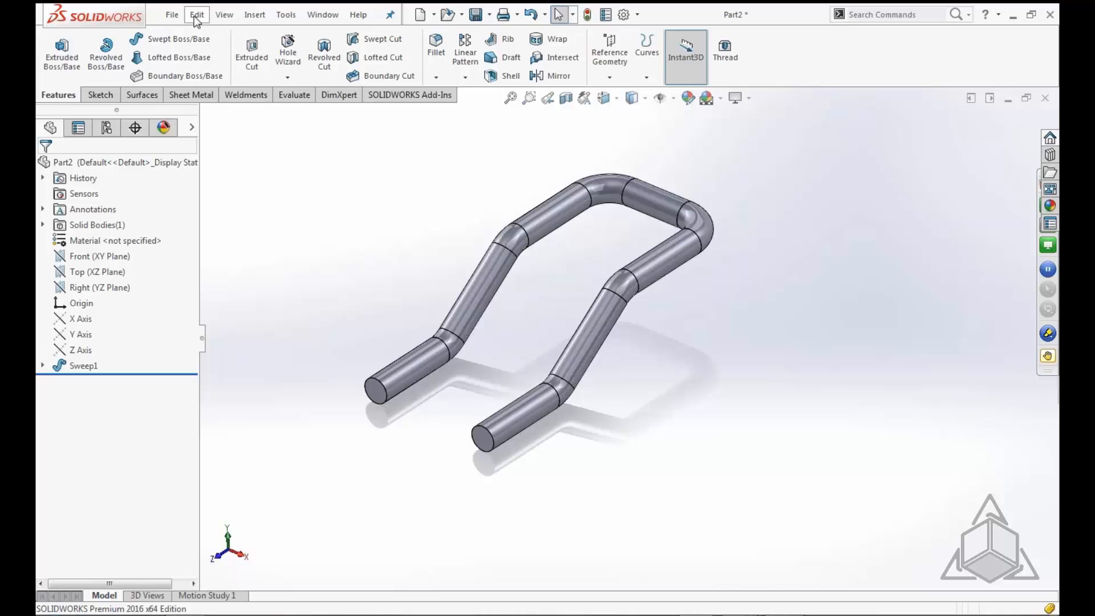
Open the recent part Outer Casting.SLDPRT and bring up the shortcut bar of part commands
click(175, 16)
mouse_move(190, 76)
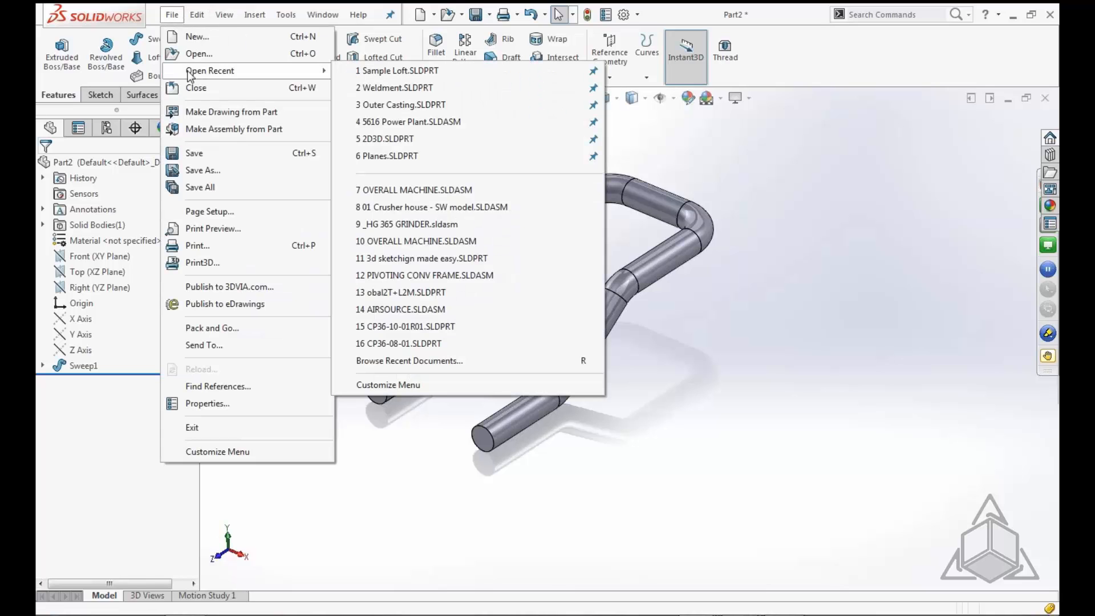
click(424, 106)
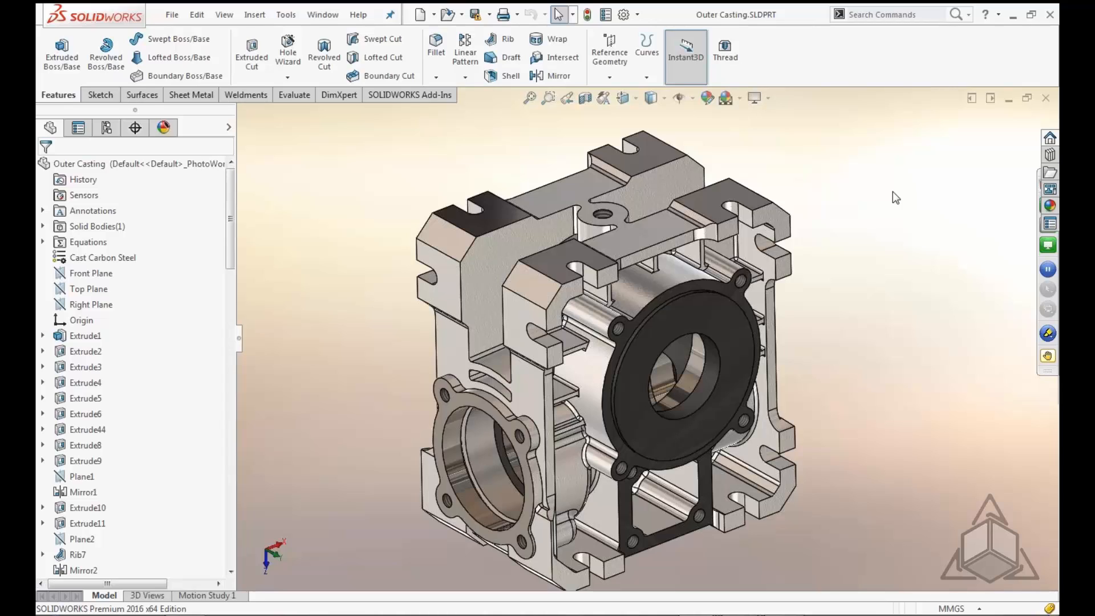
key(s)
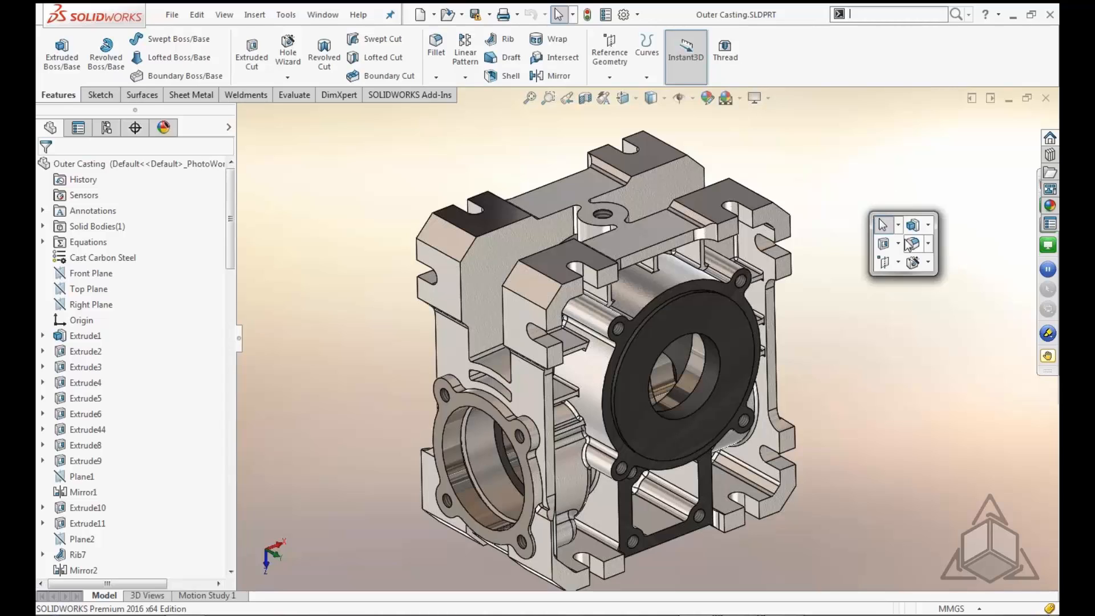
Start a Hole Wizard tapped hole in ANSI Inch and set its size to #4-40
click(907, 264)
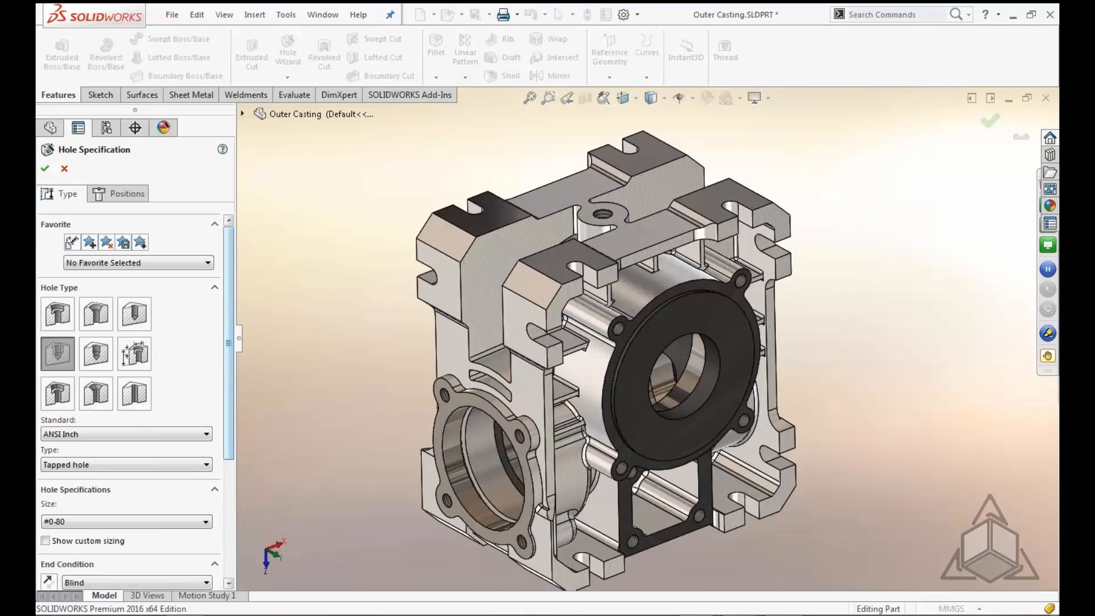
drag(231, 353, 240, 459)
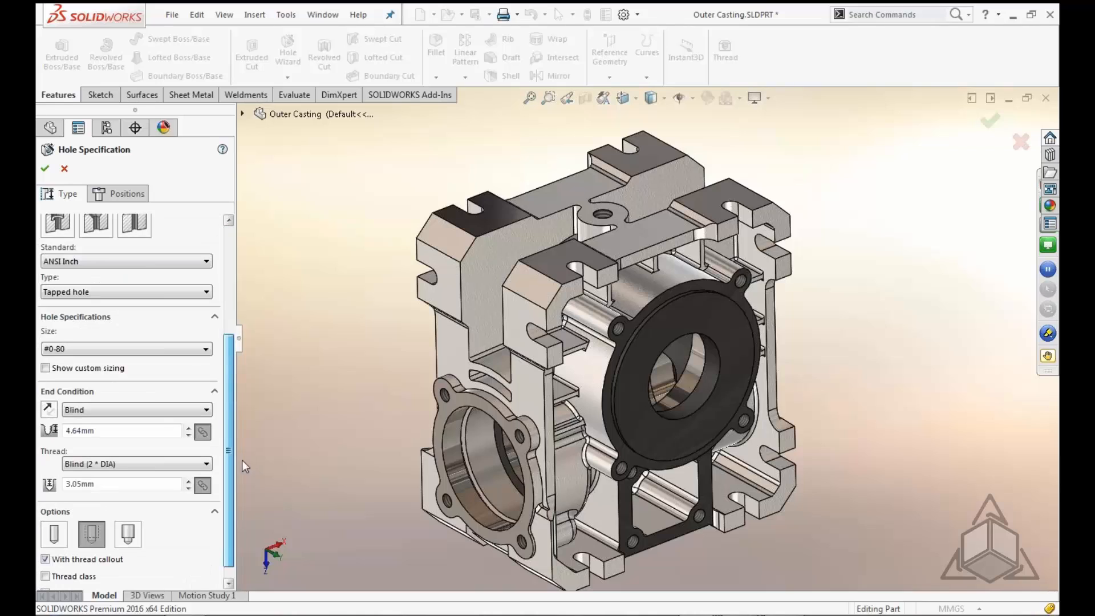
click(206, 349)
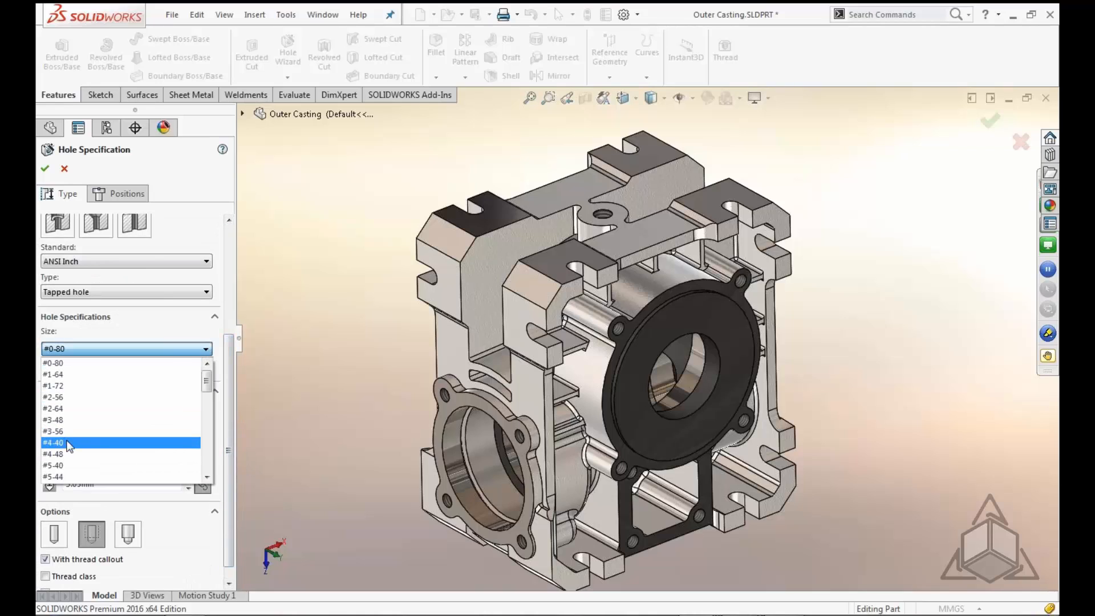
click(88, 442)
scroll(231, 342, up, 5)
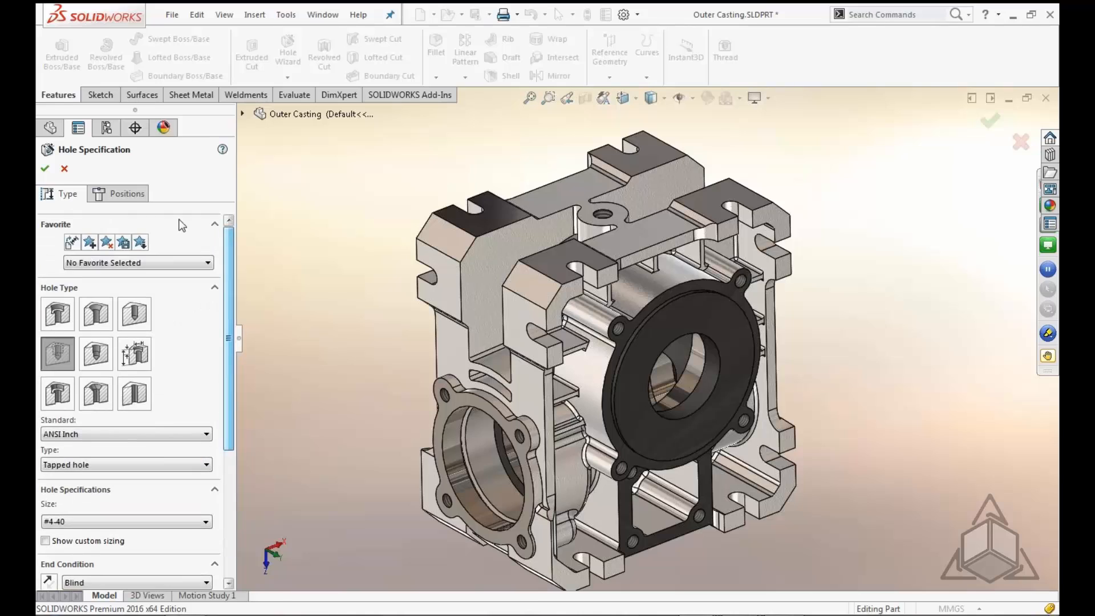
Position the holes with a 3D sketch, placing points on the two chamfered corner faces, the upper web and the far upper pad
click(120, 193)
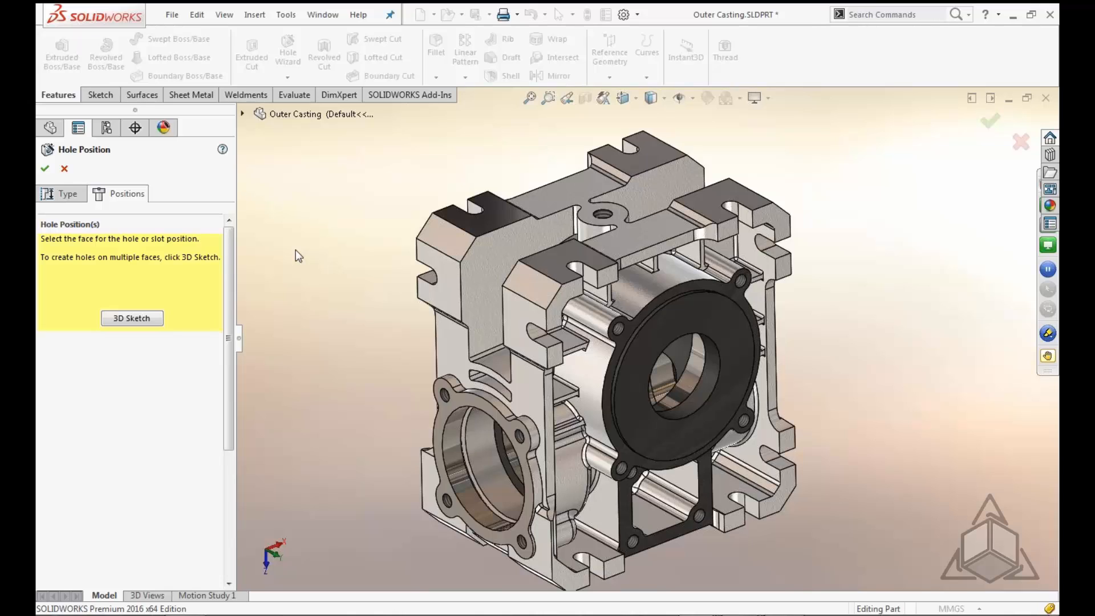
click(142, 320)
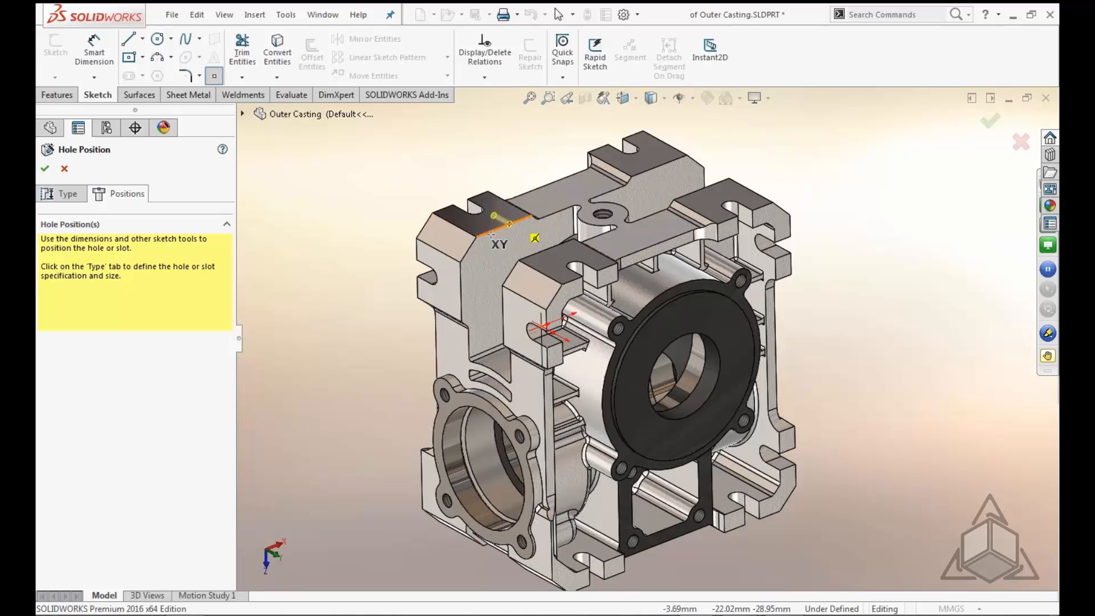
click(445, 240)
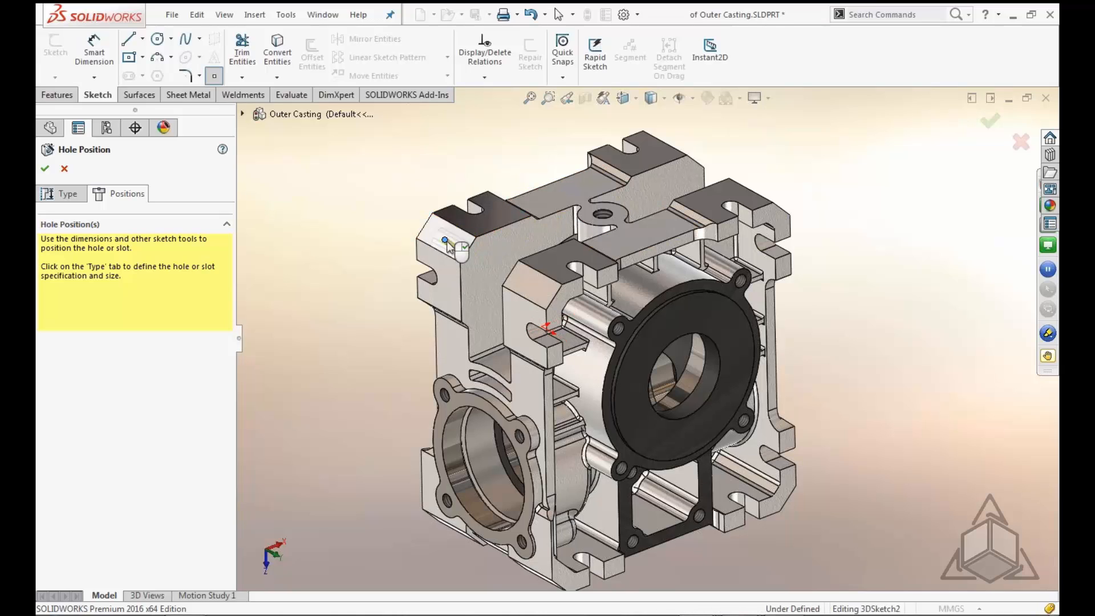
click(536, 289)
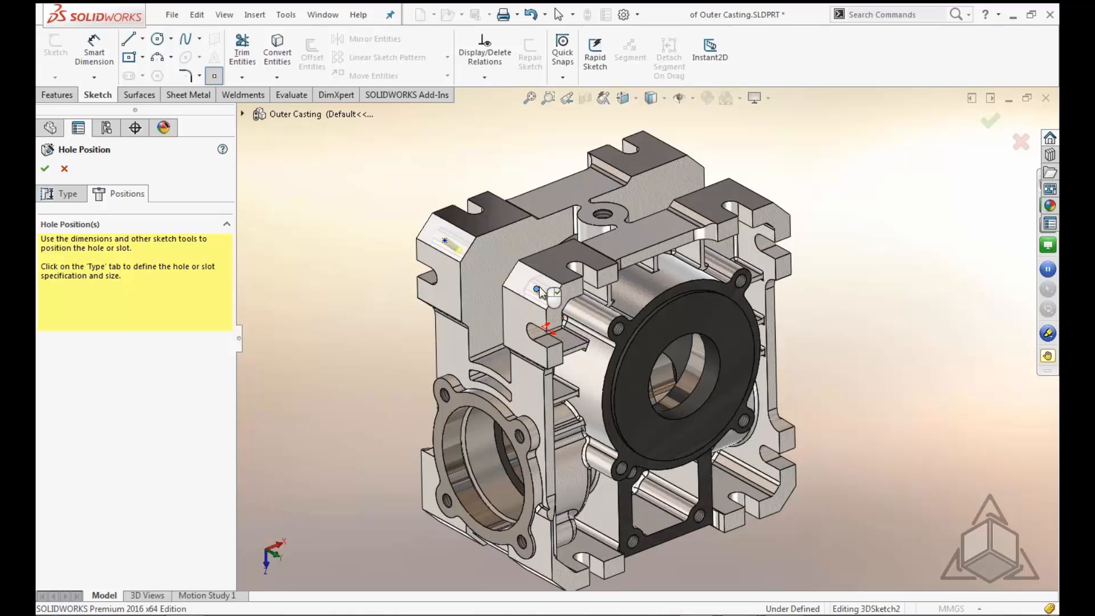
click(642, 231)
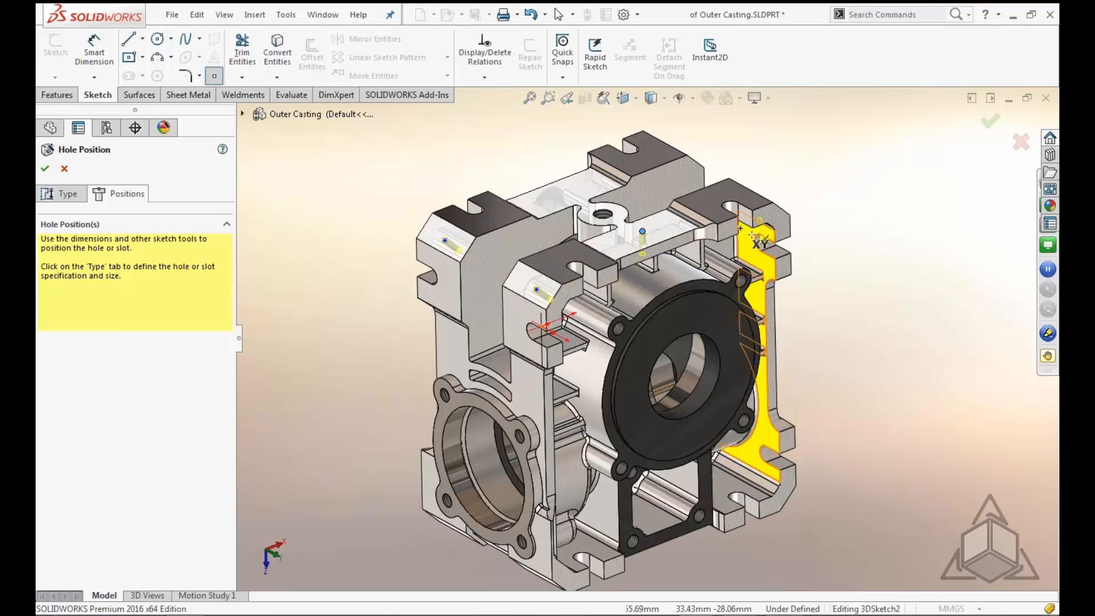
click(750, 200)
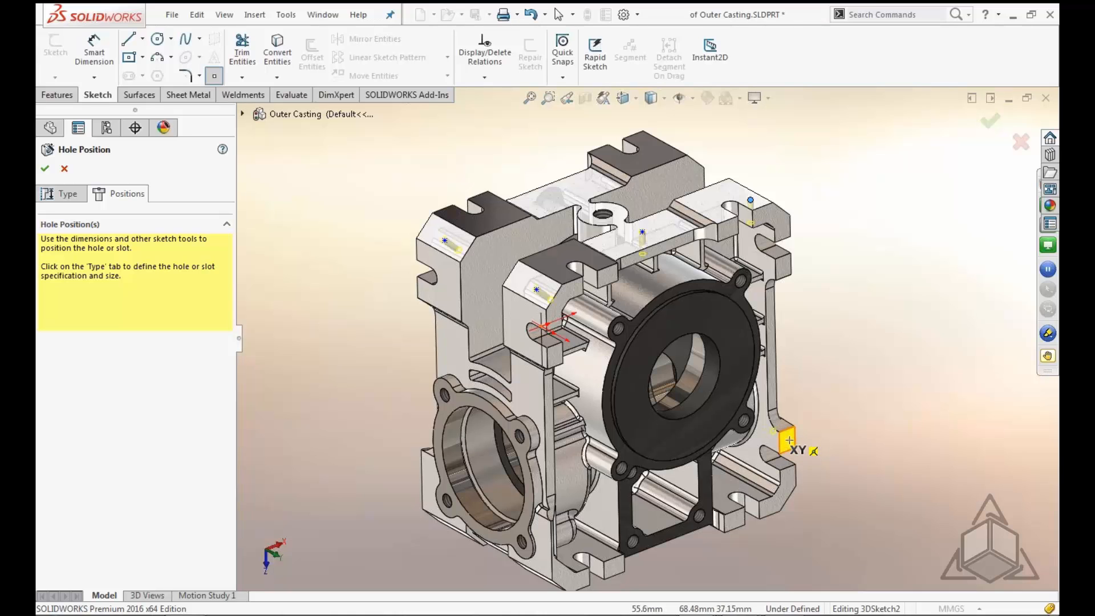
Place more hole points on the small lower corner face and two round screw bosses of the large flange, and complete the holes
middle_drag(806, 450, 820, 262)
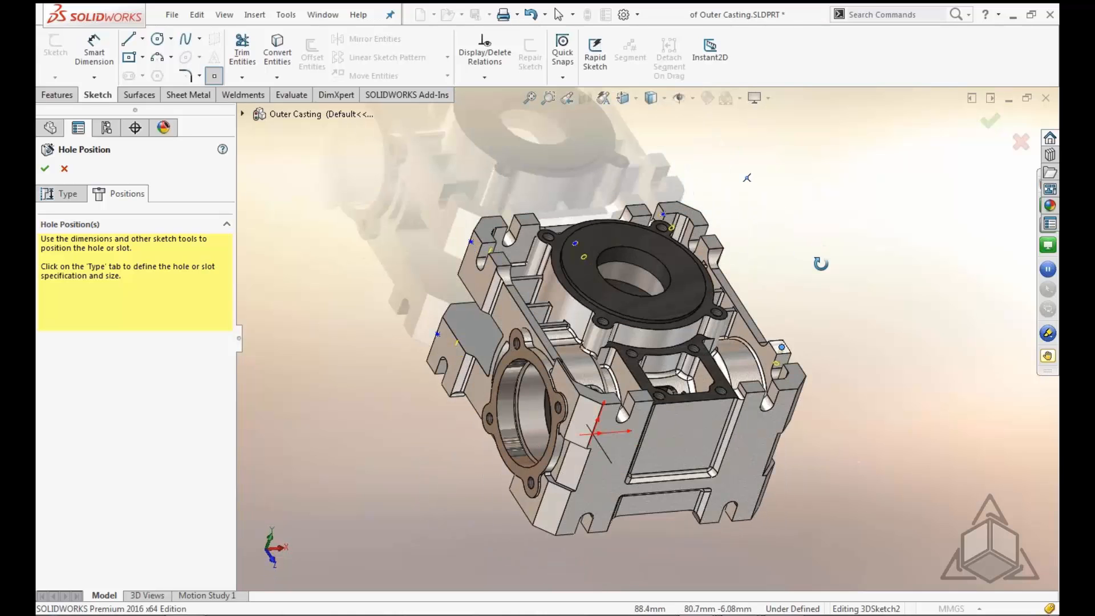
scroll(597, 313, down, 5)
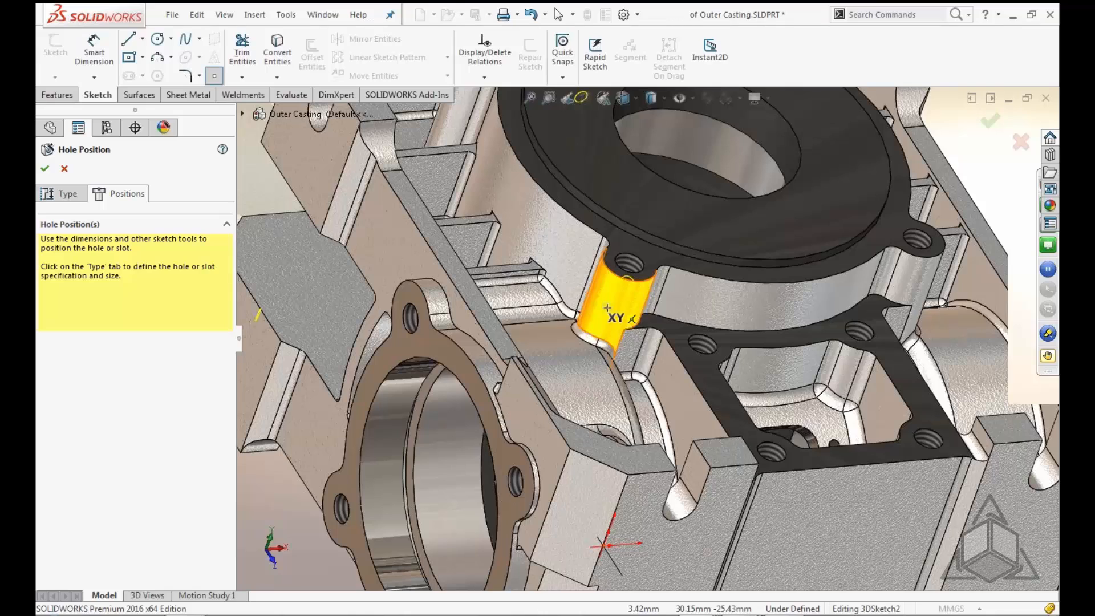
click(608, 307)
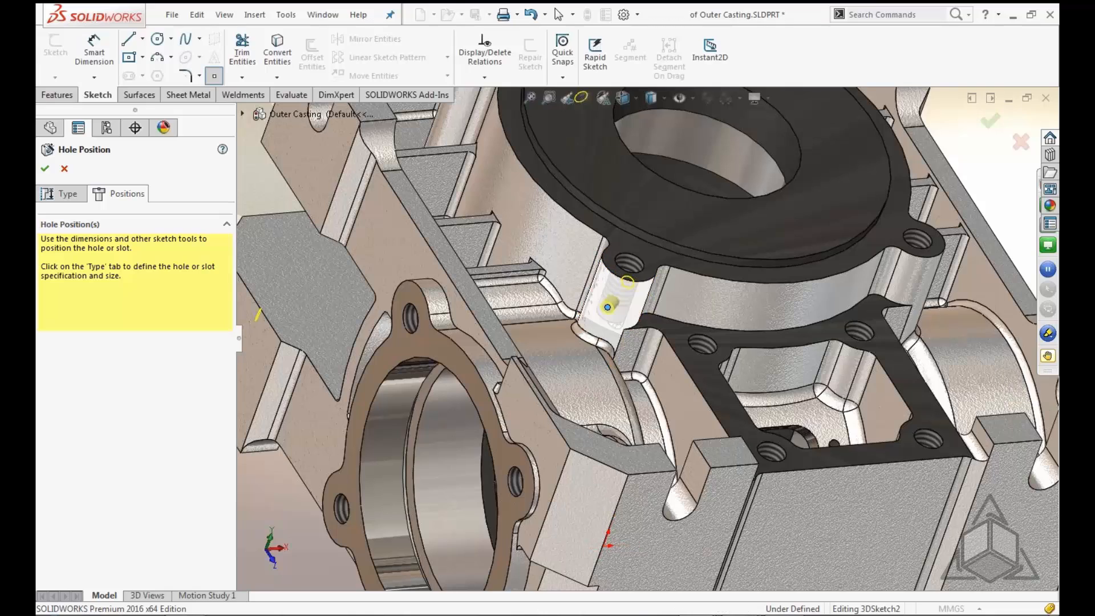
click(924, 281)
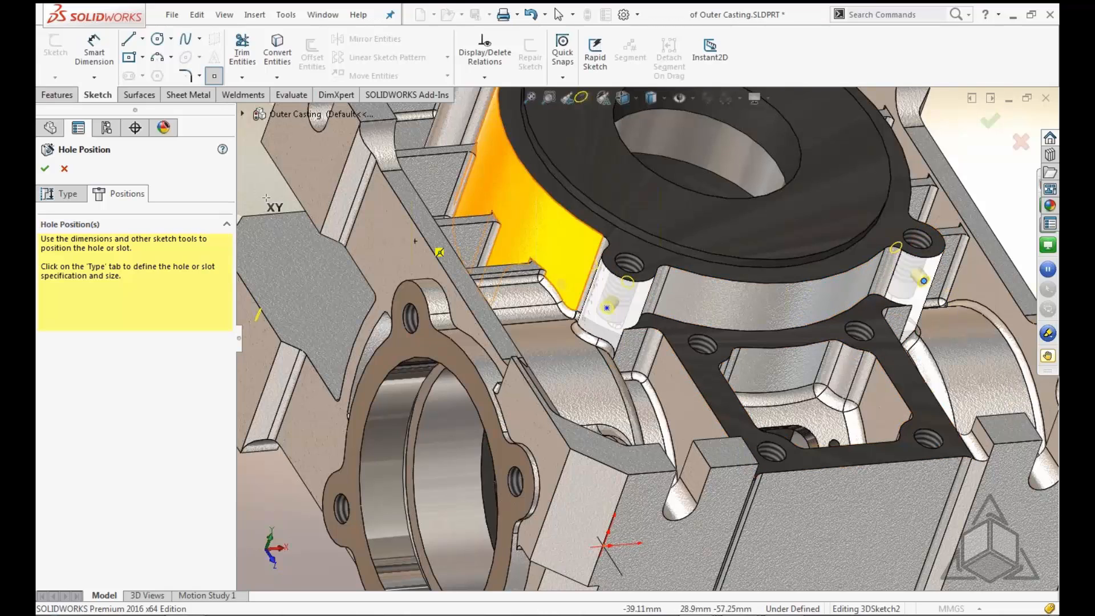
click(45, 169)
Inspect the new holes, expand the #4-40 tapped hole feature and open its 3DSketch2 for editing
key(f)
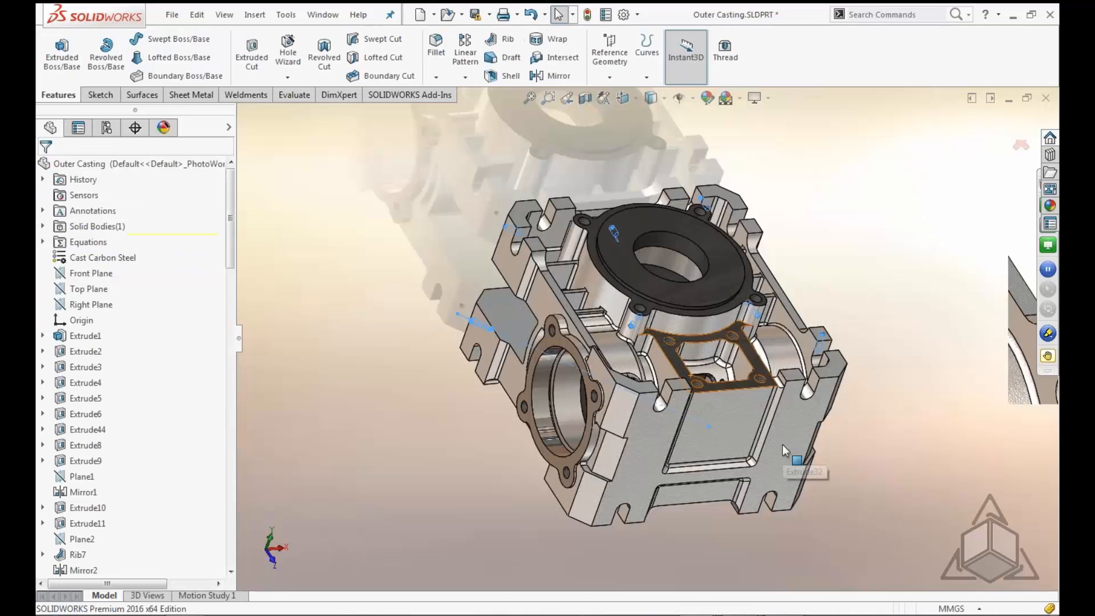
middle_drag(777, 448, 743, 327)
scroll(601, 394, down, 6)
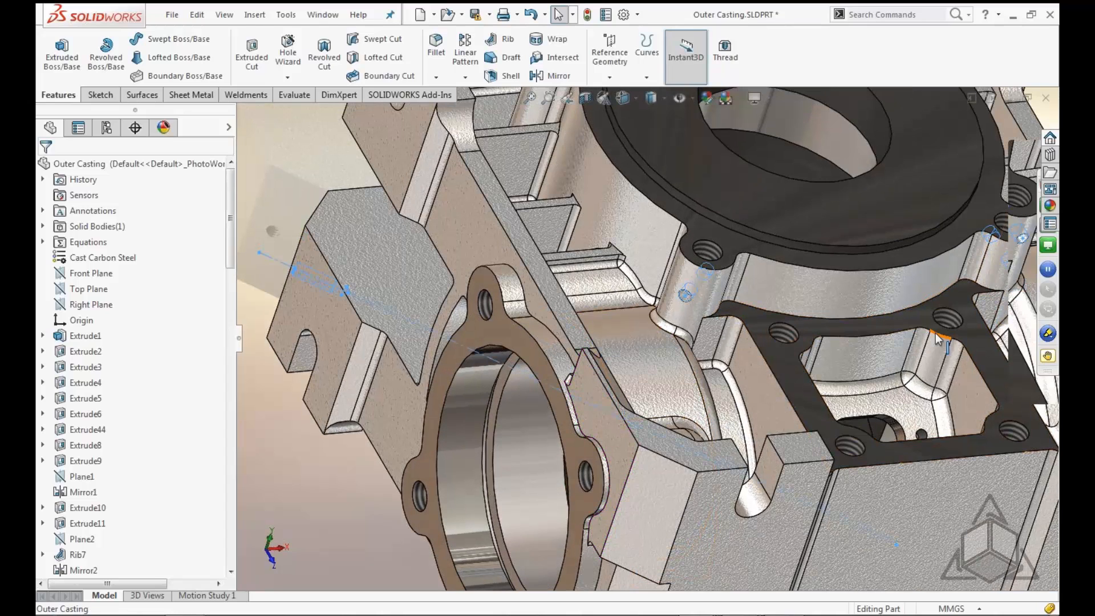
scroll(1015, 280, up, 6)
middle_drag(909, 379, 826, 521)
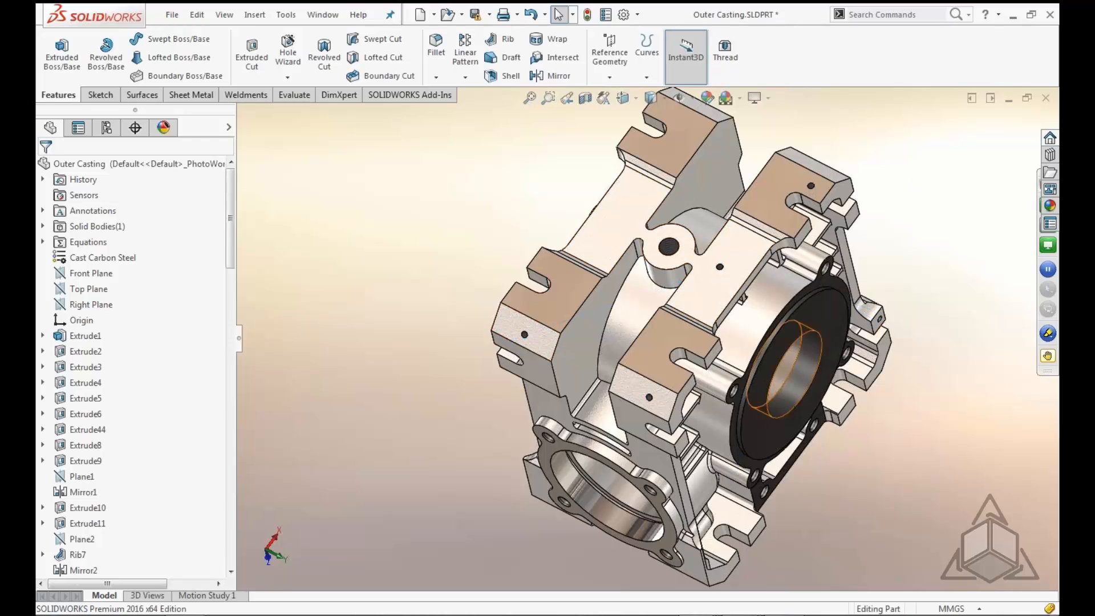
drag(226, 244, 228, 540)
click(42, 570)
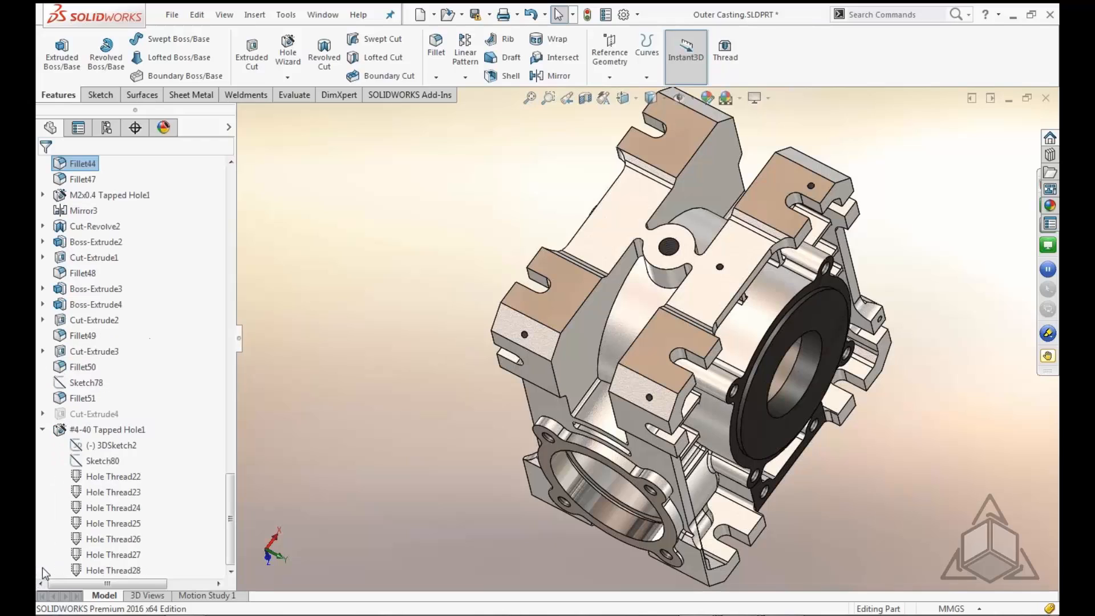
click(118, 446)
right_click(118, 449)
click(116, 394)
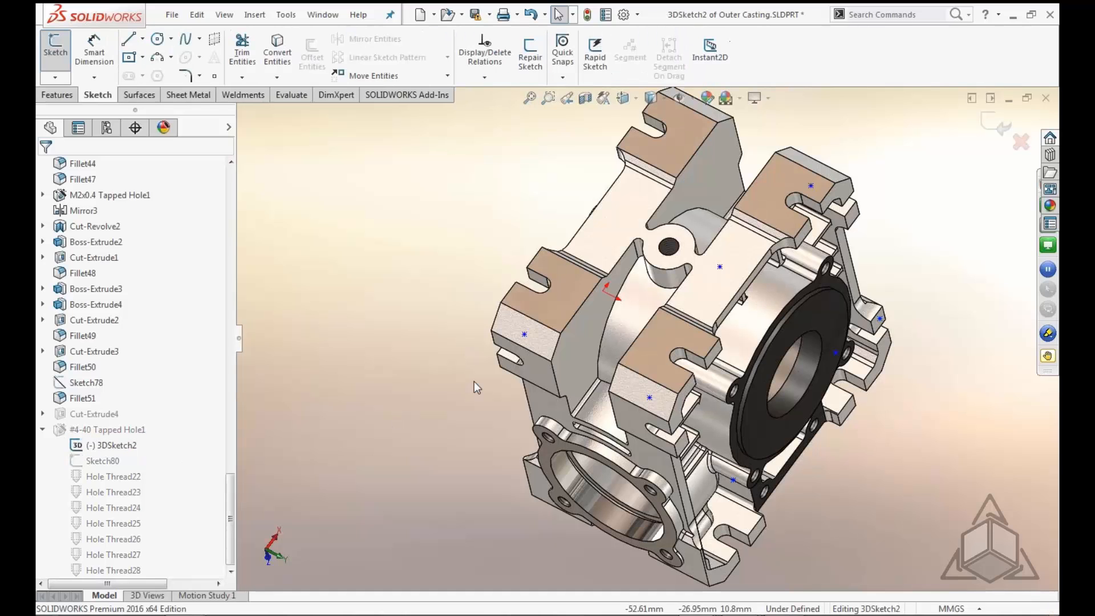
Move one chamfered face's hole point to about X -50.8, Y 11.04, Z -57.7 and delete its On Plane0 relation
scroll(511, 345, up, 5)
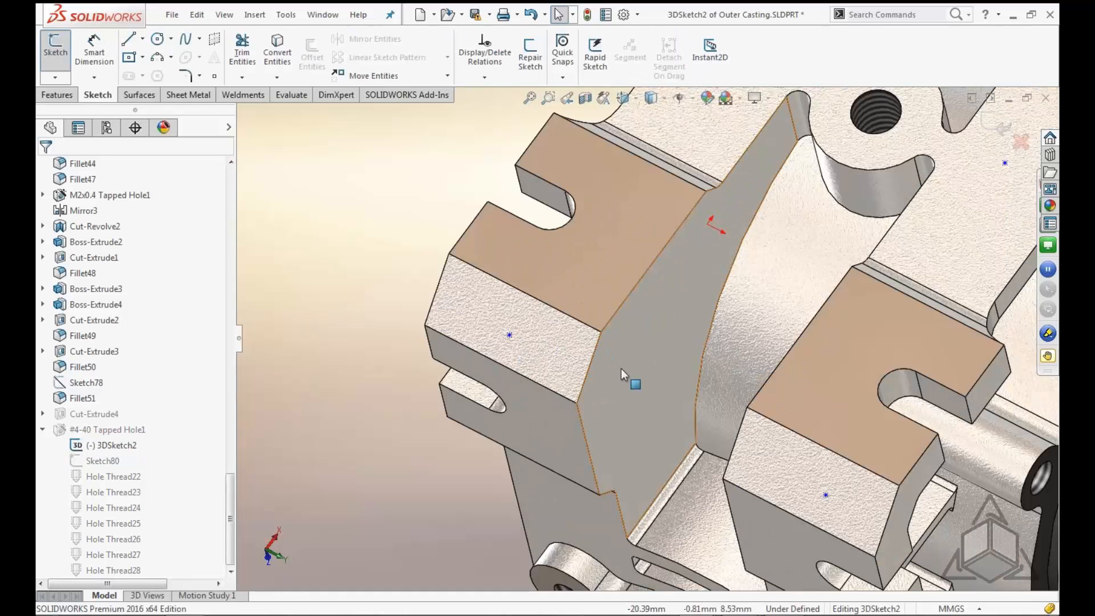
middle_drag(621, 370, 559, 314)
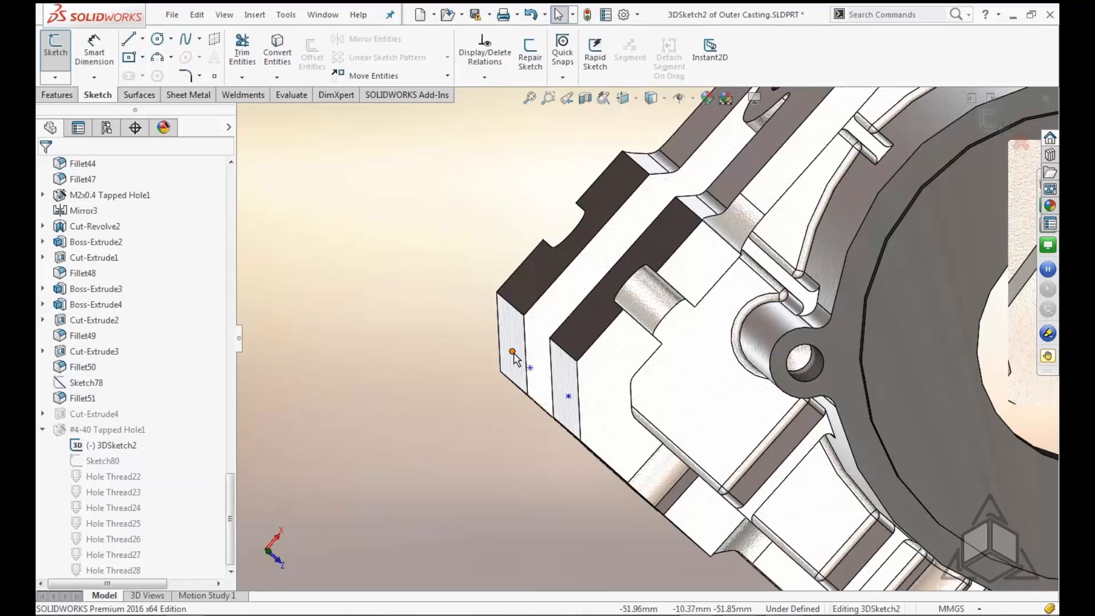
mouse_move(513, 352)
mouse_down()
mouse_move(476, 341)
mouse_move(471, 365)
mouse_move(421, 334)
mouse_move(439, 317)
mouse_move(516, 356)
mouse_move(510, 341)
mouse_move(514, 368)
mouse_move(511, 325)
mouse_move(515, 355)
mouse_move(511, 340)
mouse_up()
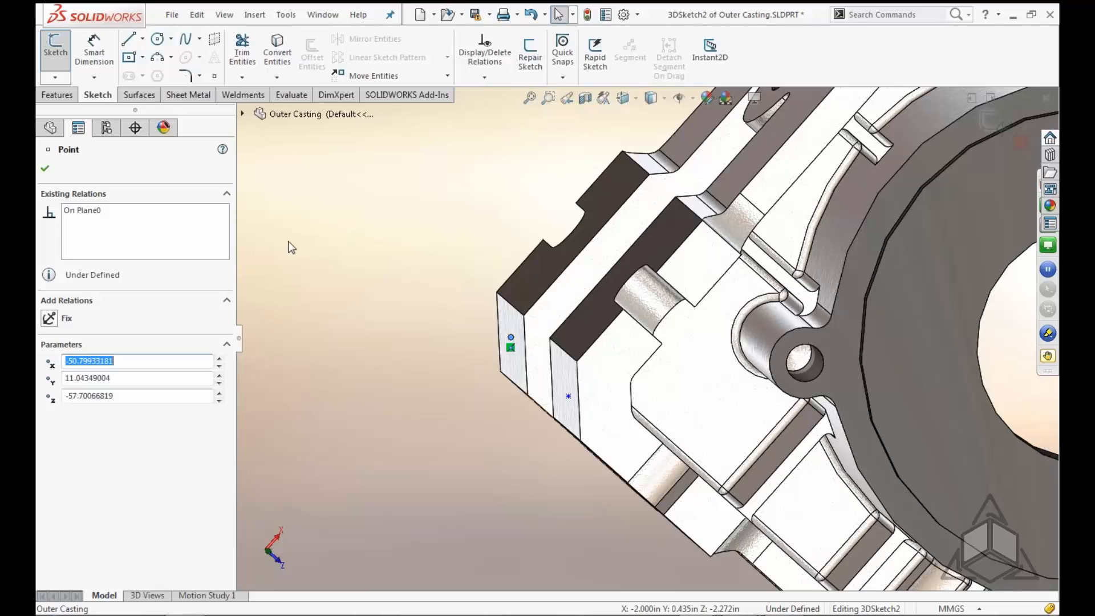
click(71, 211)
key(Delete)
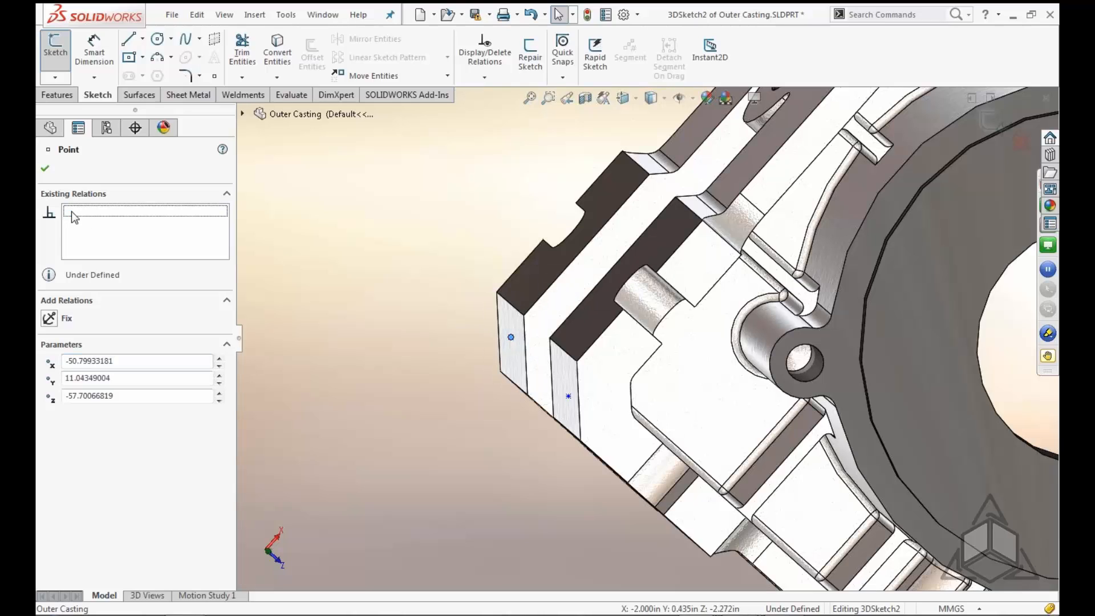
Move the unconstrained point off the chamfered face to about X -52.42, Y 10.66, Z -59.62 and exit the 3D sketch
click(511, 340)
drag(501, 344, 491, 337)
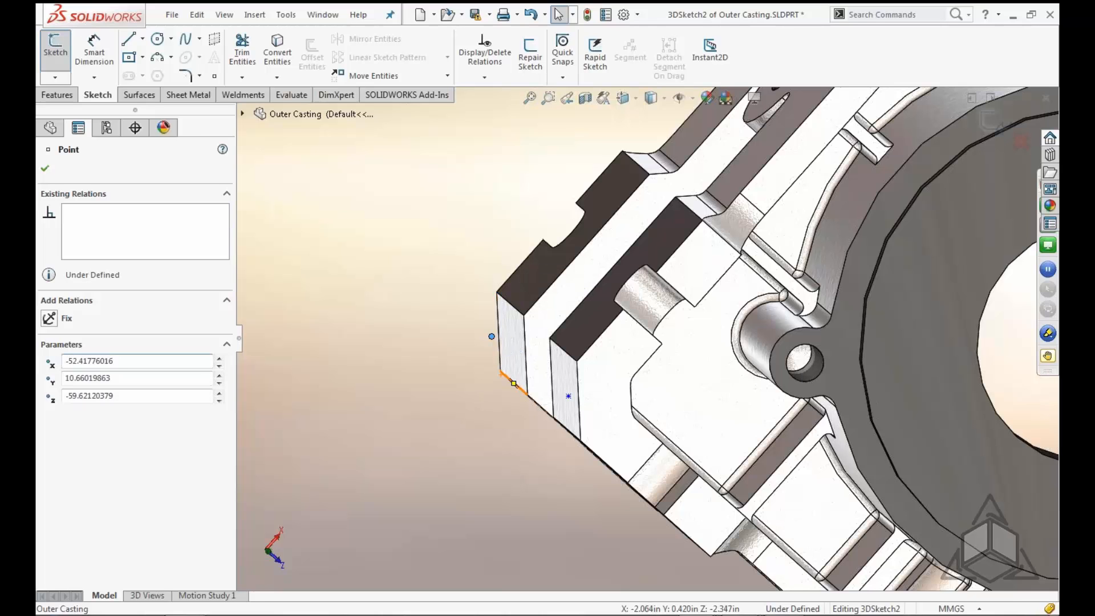
mouse_move(514, 383)
middle_down()
mouse_move(547, 288)
mouse_move(520, 281)
mouse_move(505, 308)
middle_up()
click(992, 131)
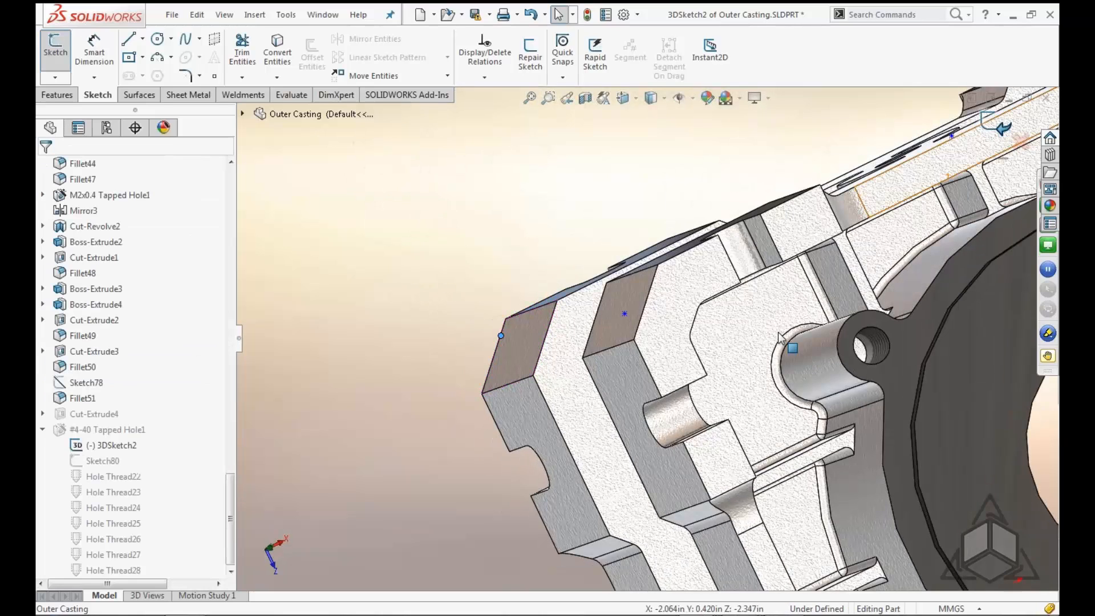
Reopen 3DSketch2 for editing and move the unconstrained point to about X -51.37, Y 13.14, Z -57.13
right_click(108, 448)
key(Escape)
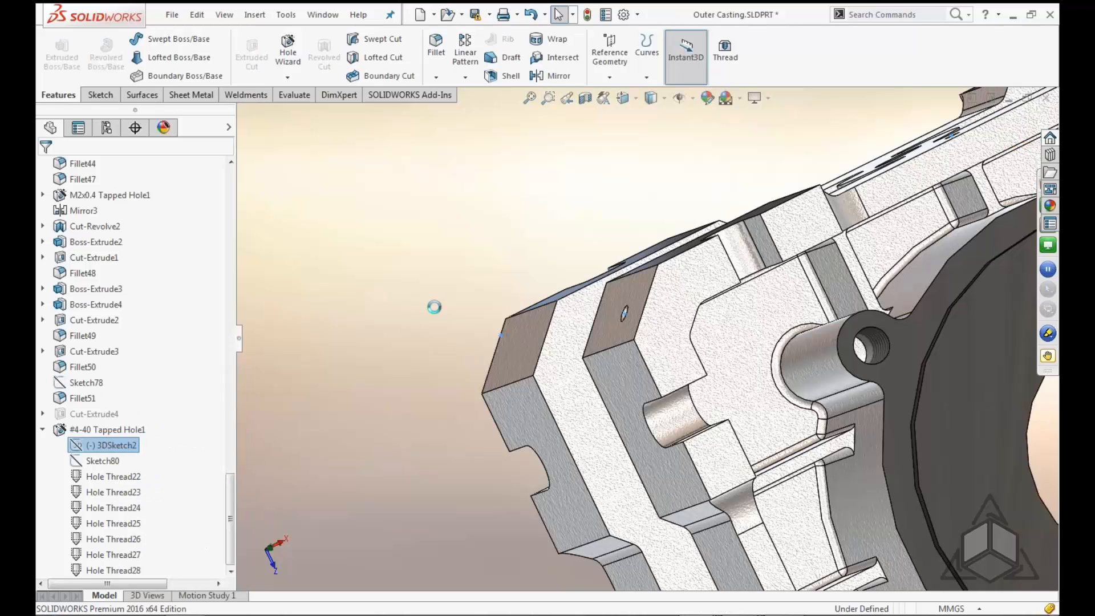
middle_drag(543, 355, 573, 365)
drag(457, 325, 482, 338)
middle_drag(482, 339, 537, 454)
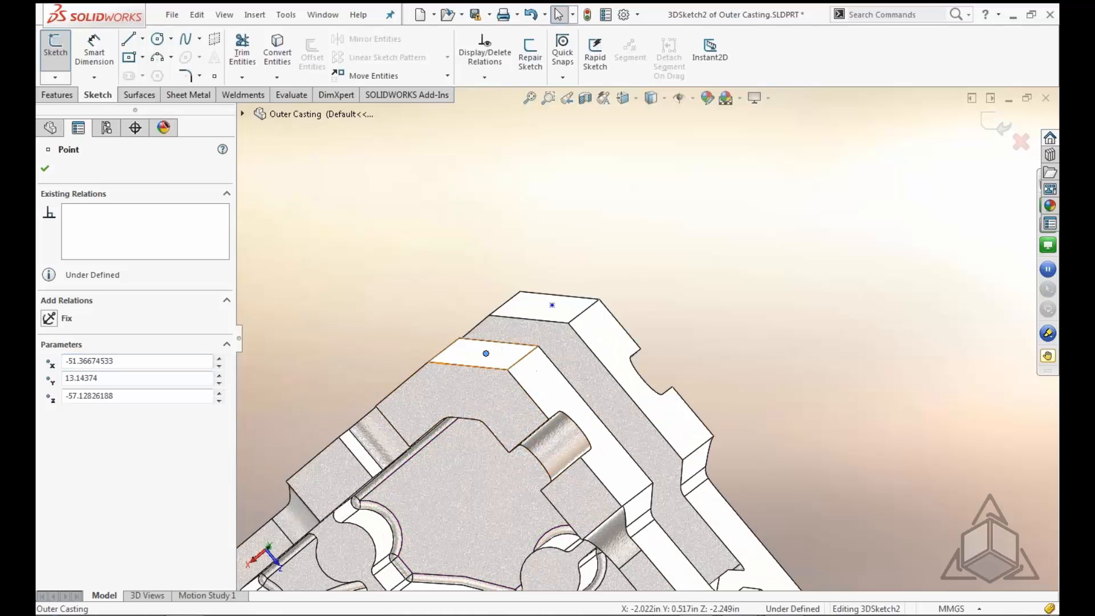
scroll(489, 365, down, 2)
middle_drag(505, 364, 469, 418)
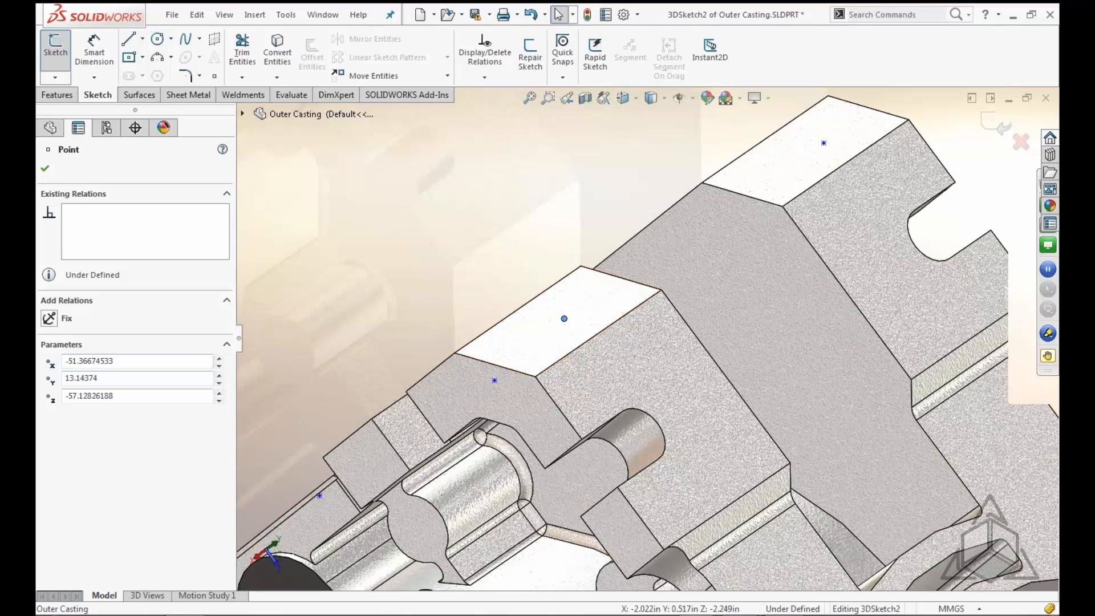
Drag the unconstrained point into open space at about X -53.18, Y 14.54, Z -63.19 and check it from several angles
click(564, 319)
mouse_move(564, 319)
mouse_down()
mouse_move(551, 246)
mouse_move(558, 255)
mouse_move(531, 277)
mouse_move(556, 250)
mouse_move(506, 275)
mouse_move(548, 260)
mouse_up()
mouse_move(582, 204)
middle_down()
mouse_move(590, 288)
mouse_move(628, 245)
mouse_move(629, 256)
middle_up()
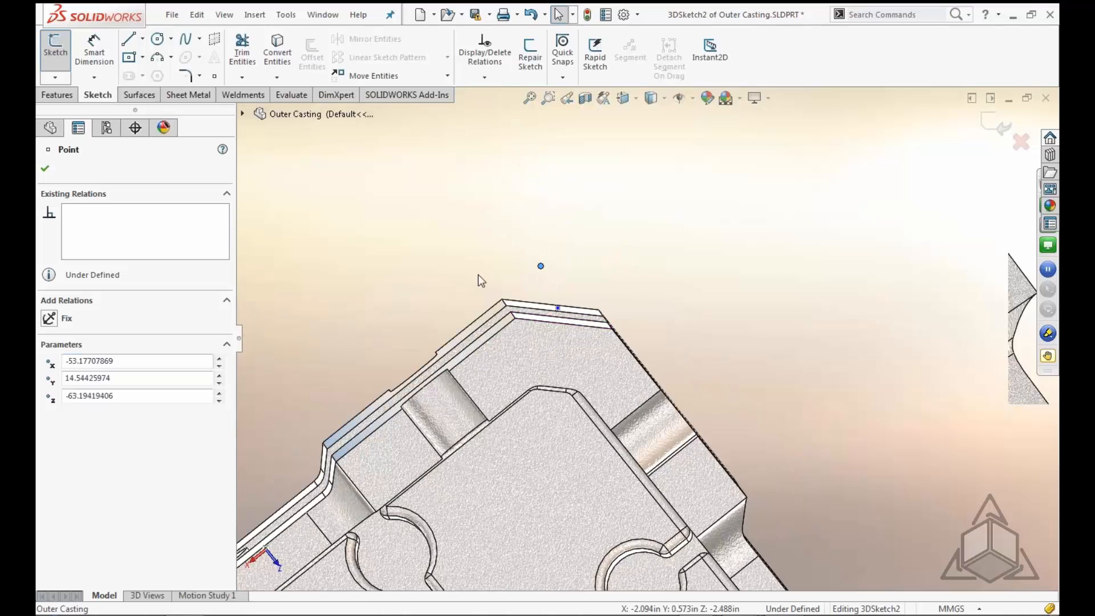
middle_drag(478, 275, 454, 285)
middle_drag(633, 292, 591, 310)
scroll(440, 349, up, 3)
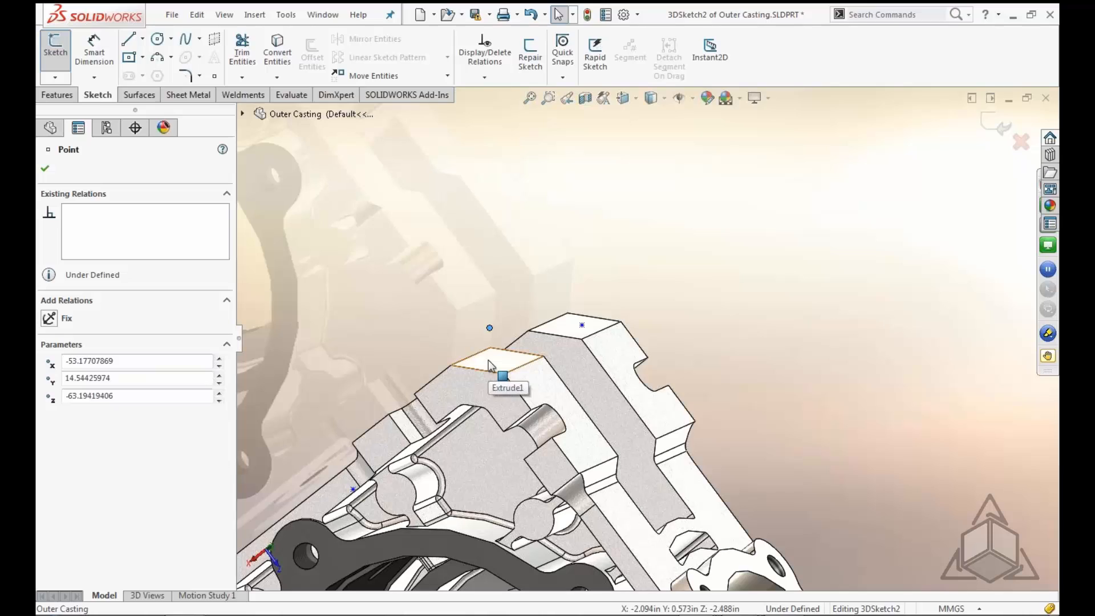
Show the sketcher triad in 3DSketch2 and select the unconstrained point off the chamfered face
click(538, 264)
right_click(538, 265)
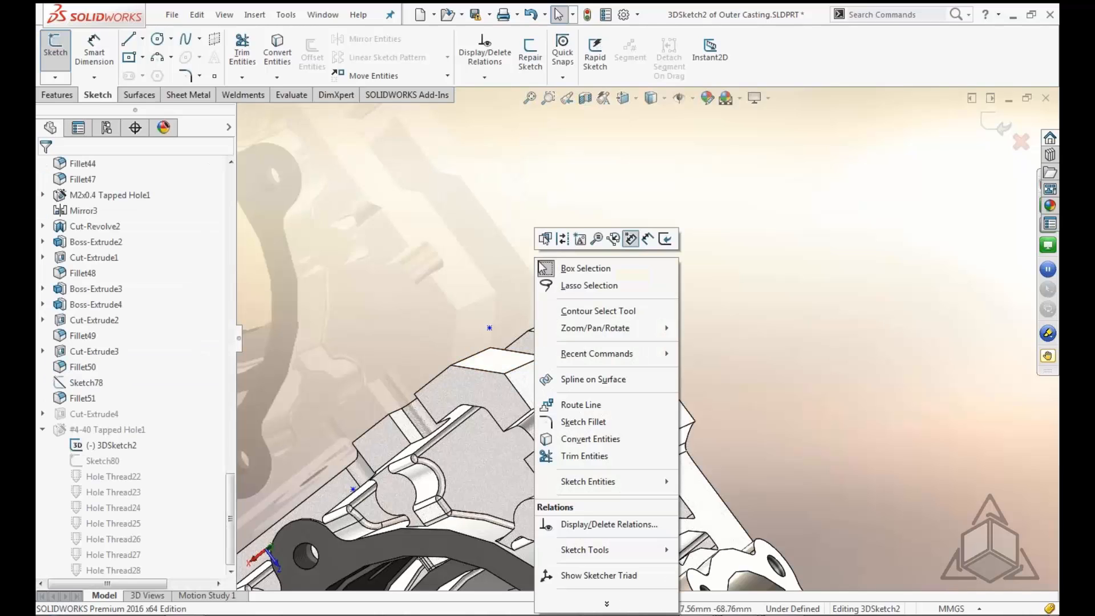
click(614, 576)
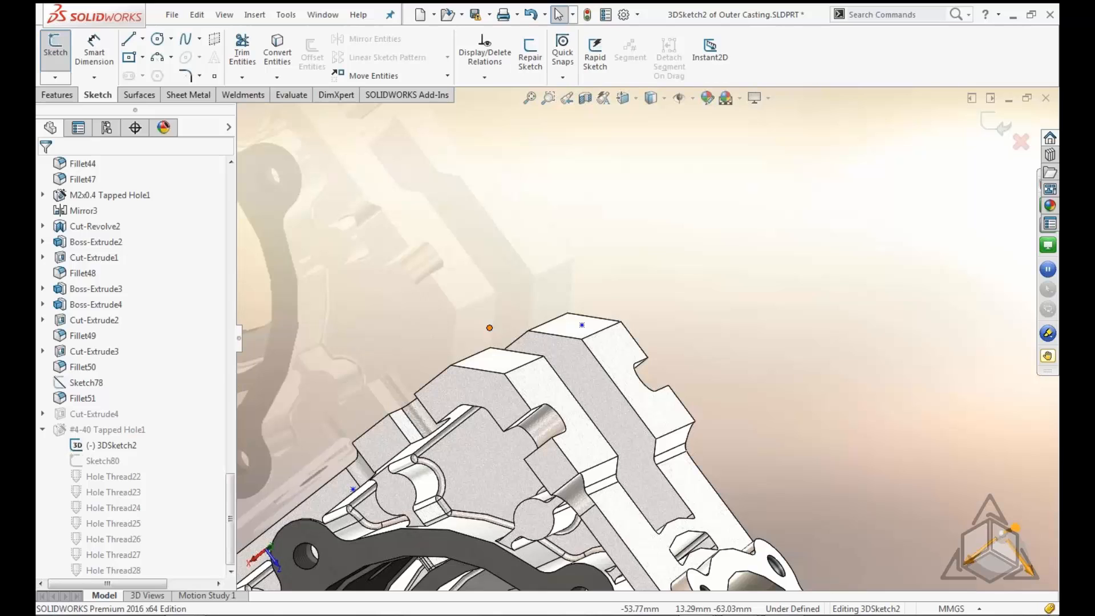
click(489, 327)
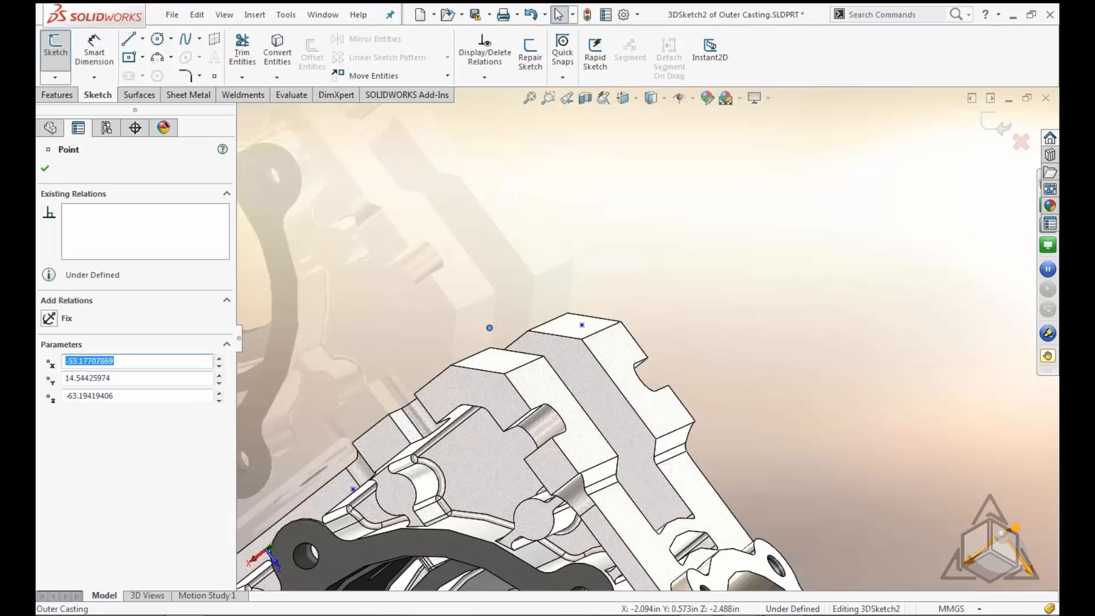
Try to move the sketcher triad onto the selected unconstrained point
mouse_move(1002, 534)
middle_down()
mouse_move(951, 506)
mouse_move(1002, 533)
middle_up()
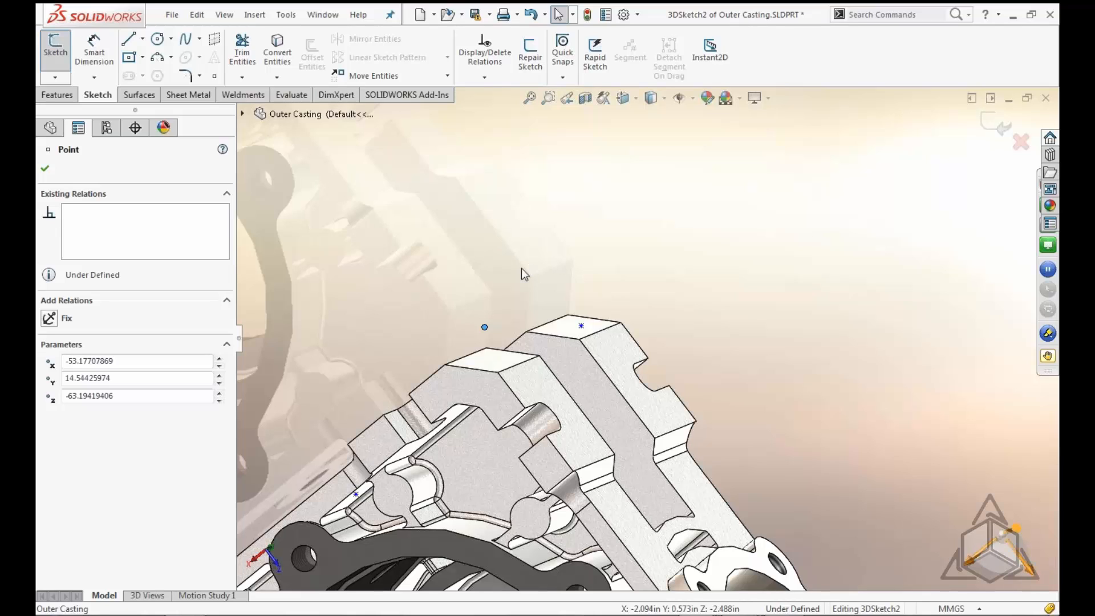
right_click(1005, 539)
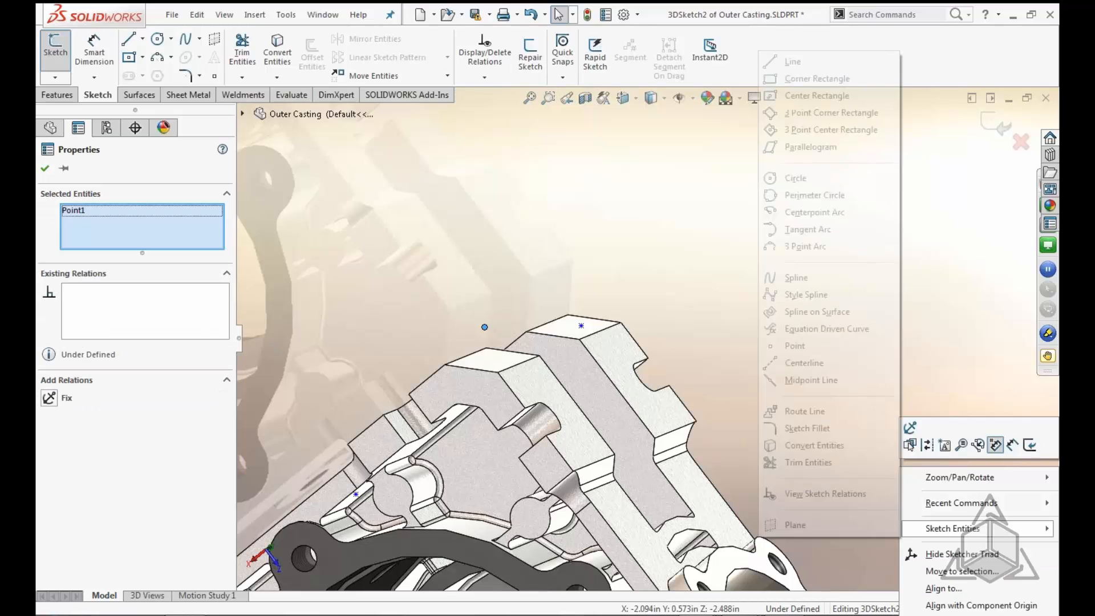
click(968, 572)
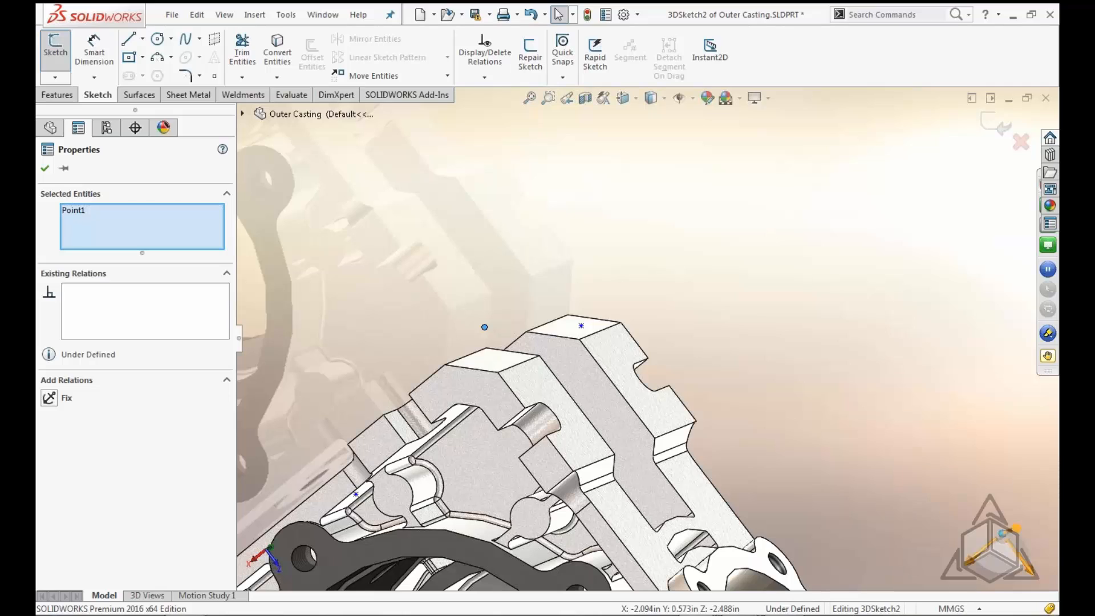
right_click(1004, 540)
click(714, 391)
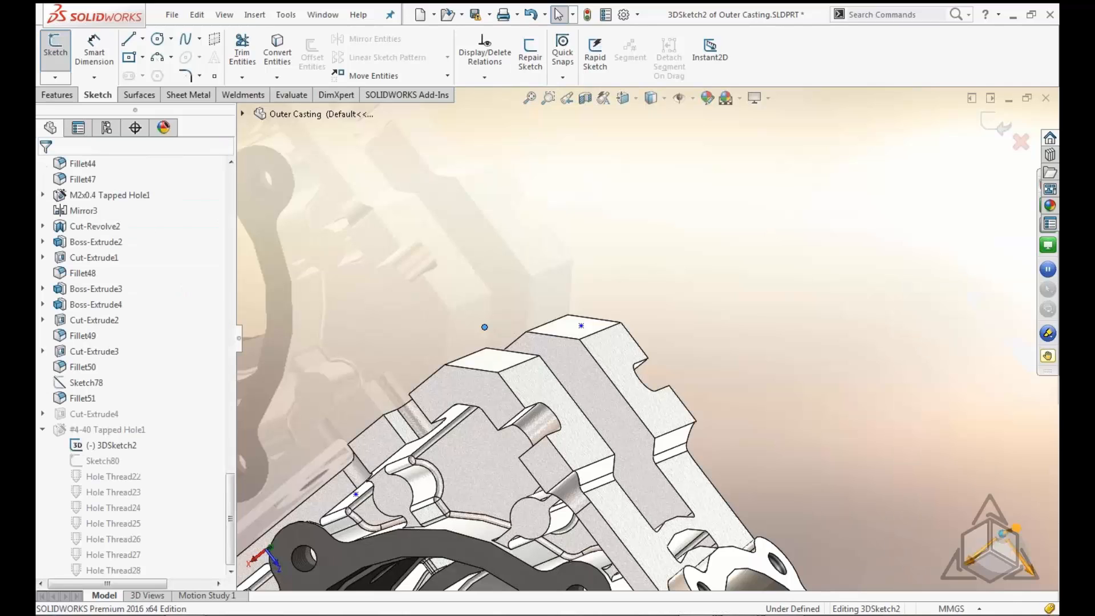
right_click(1003, 537)
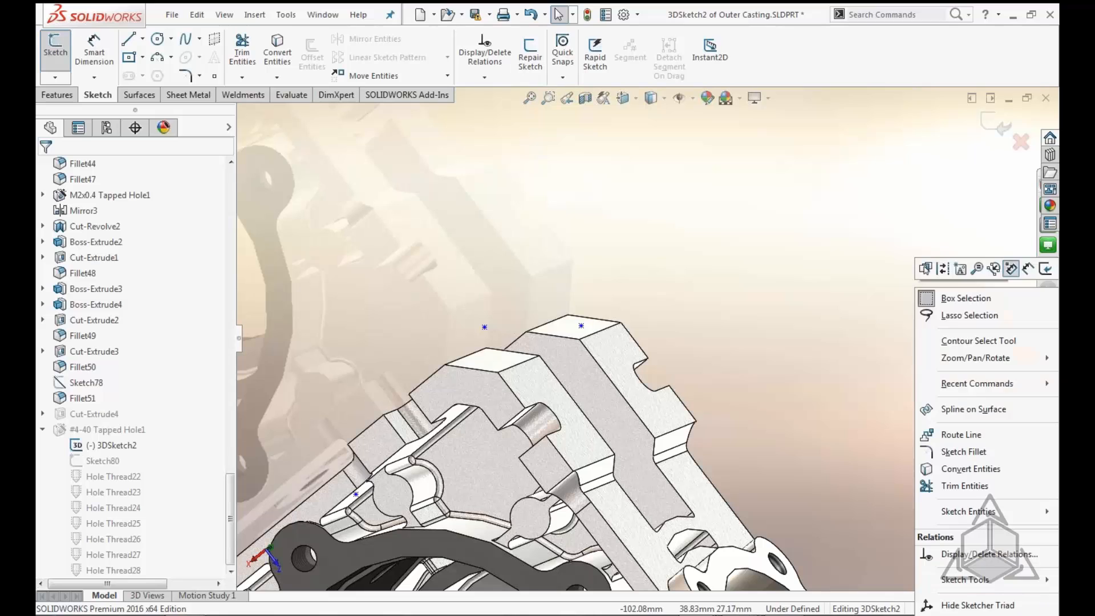
click(674, 324)
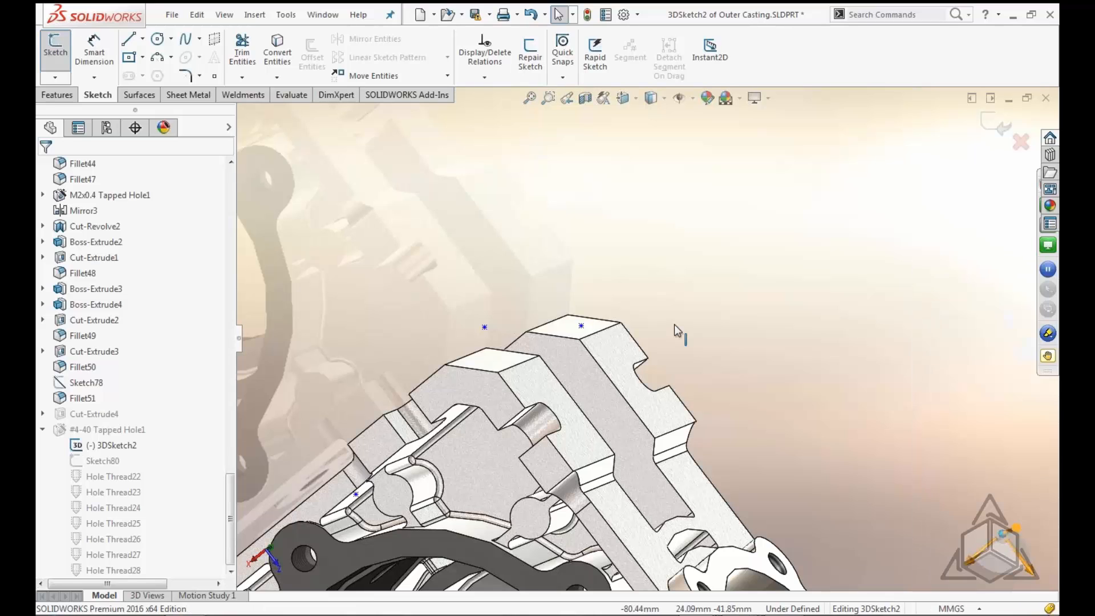
Hide the sketcher triad and show it again with the unconstrained point as its target
middle_drag(529, 369, 716, 448)
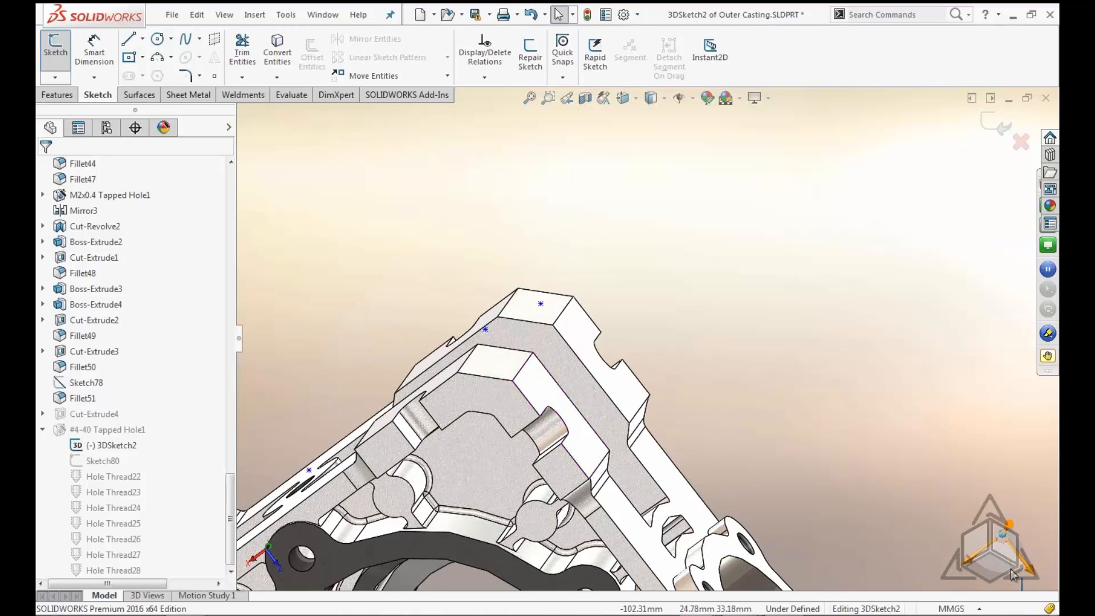
right_click(831, 411)
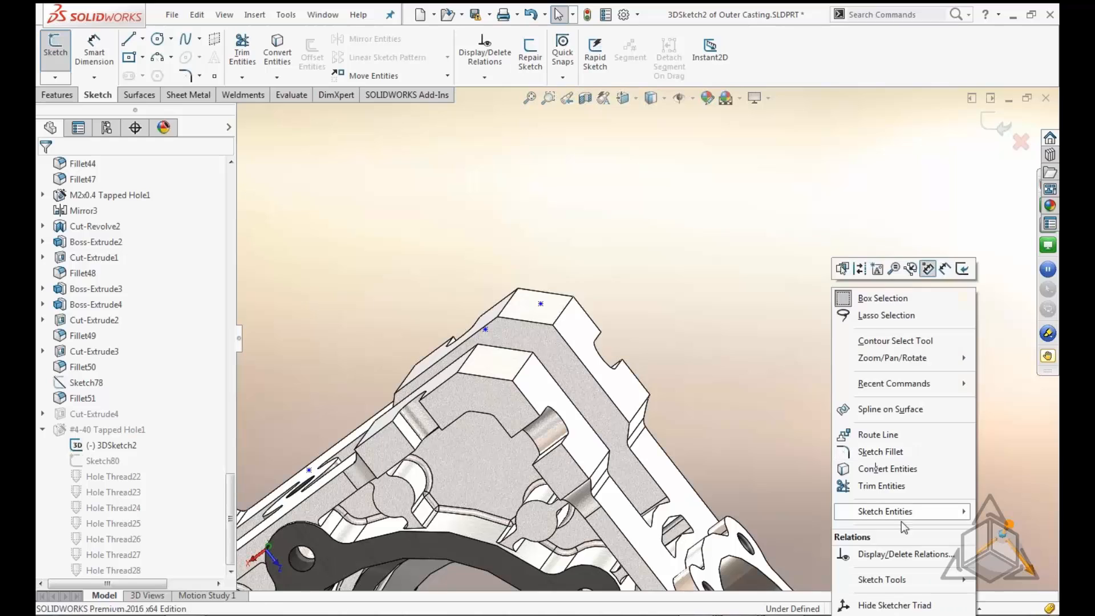
click(872, 596)
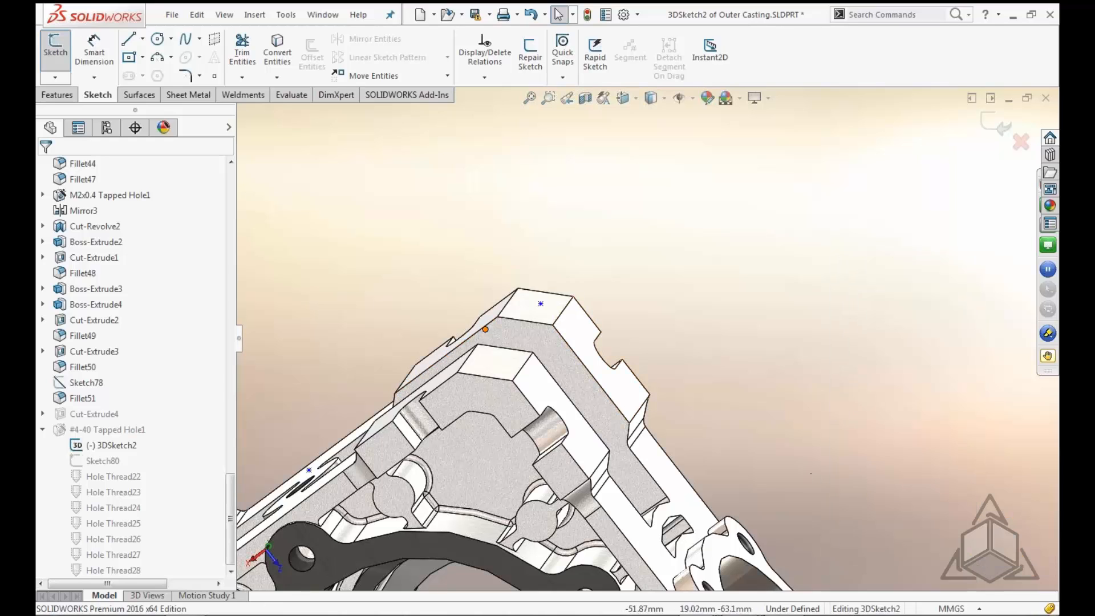
click(485, 329)
right_click(485, 329)
click(572, 545)
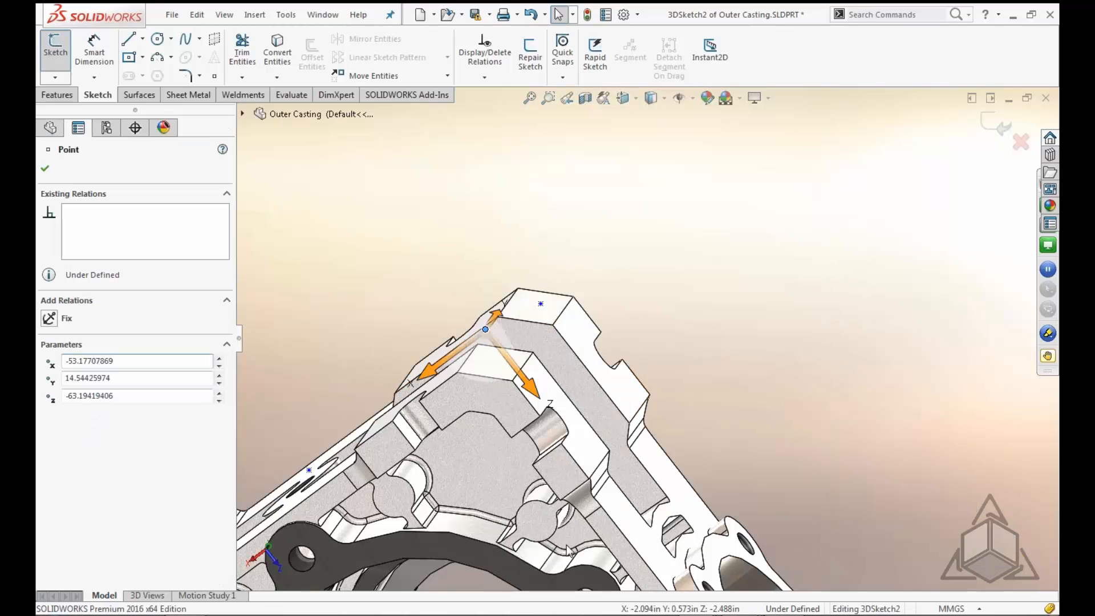
Move the unconstrained point along the Y axis only, using the sketcher triad's Y arm
mouse_move(747, 390)
middle_down()
mouse_move(738, 336)
mouse_move(745, 372)
mouse_move(753, 359)
middle_up()
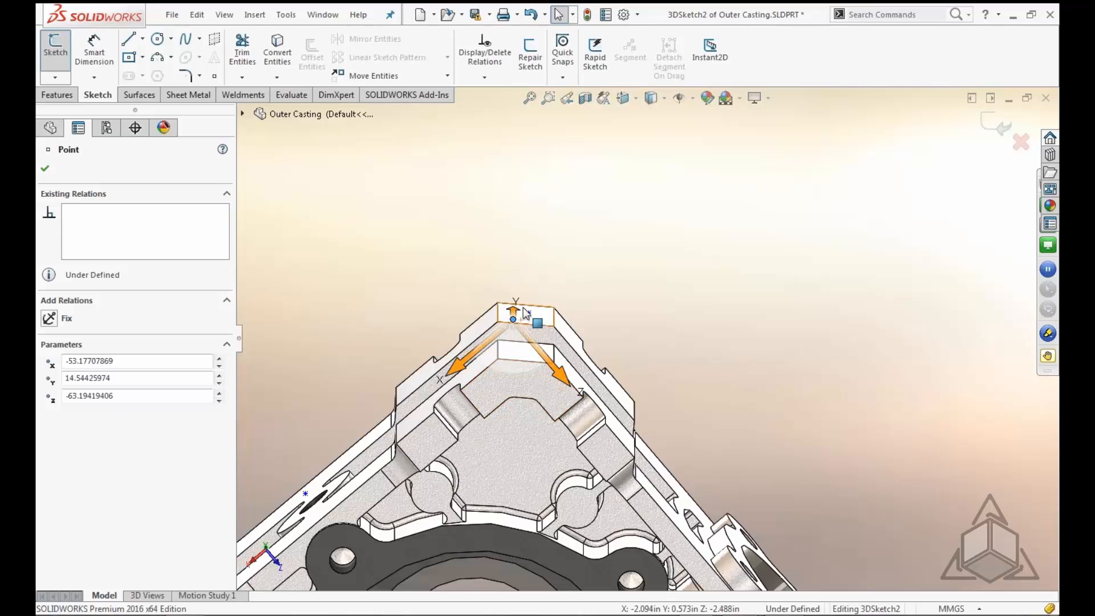
click(512, 310)
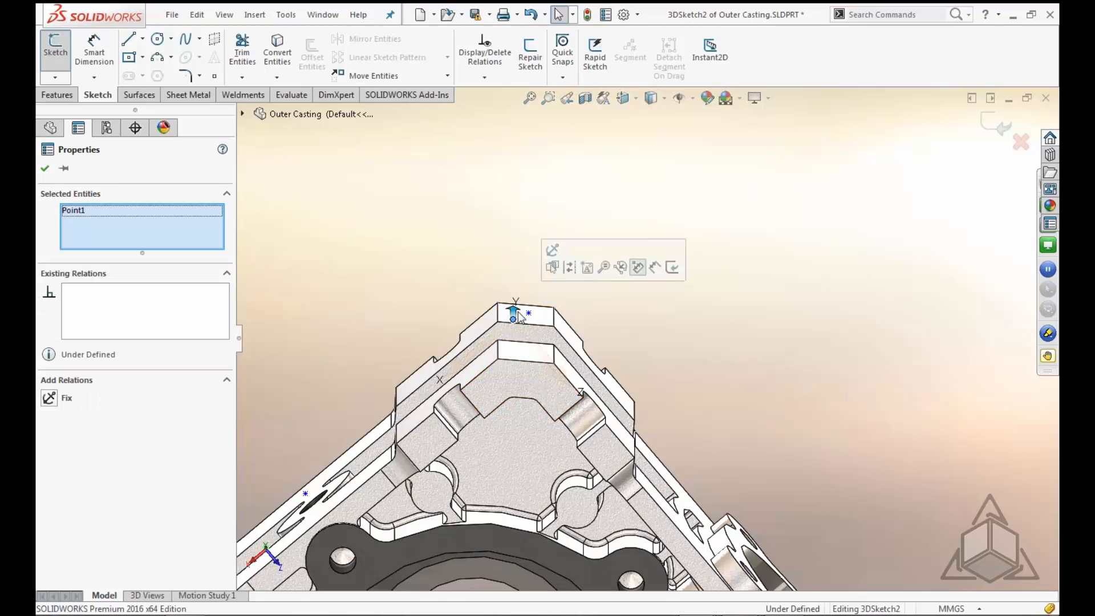
middle_drag(802, 369, 719, 381)
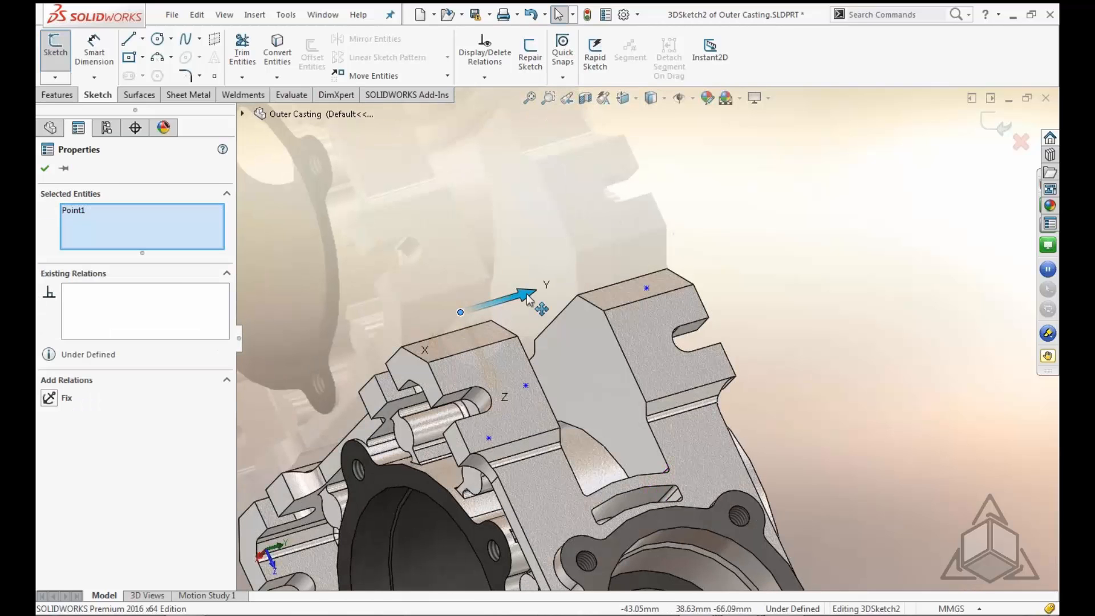
drag(529, 299, 518, 321)
mouse_move(573, 420)
middle_down()
mouse_move(619, 344)
mouse_move(637, 346)
mouse_move(590, 403)
middle_up()
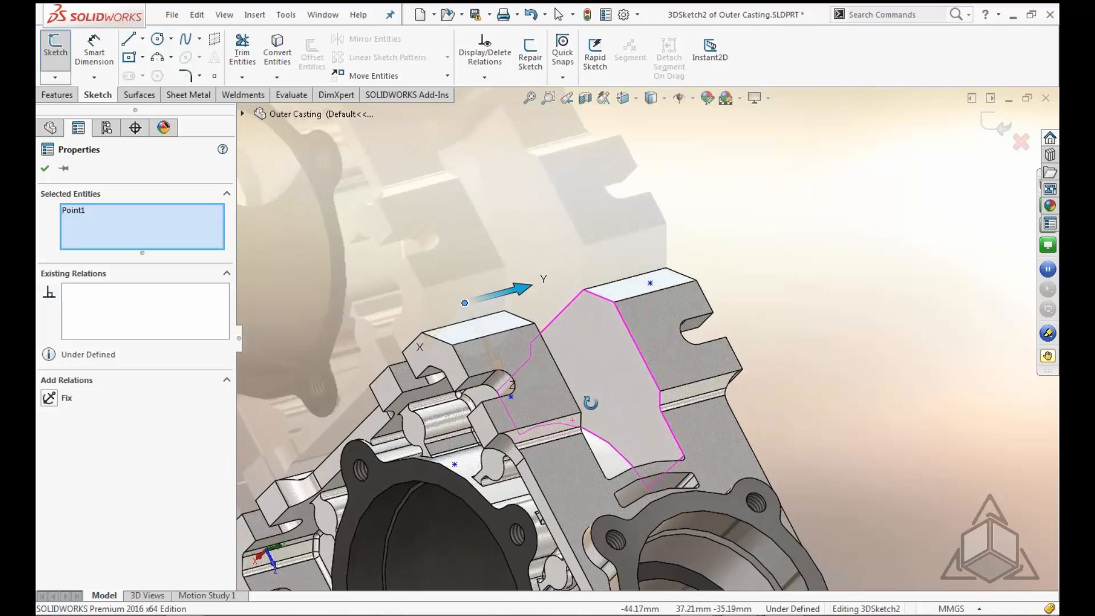
Deselect the point and exit 3DSketch2 to return to the Outer Casting part
click(829, 263)
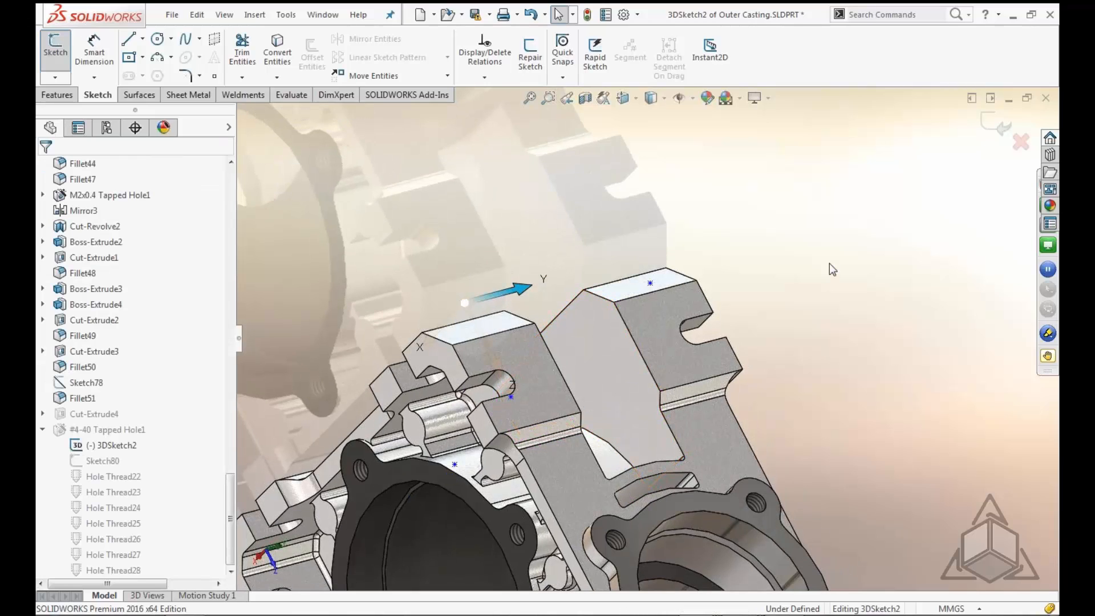
scroll(796, 323, up, 5)
middle_drag(776, 358, 783, 385)
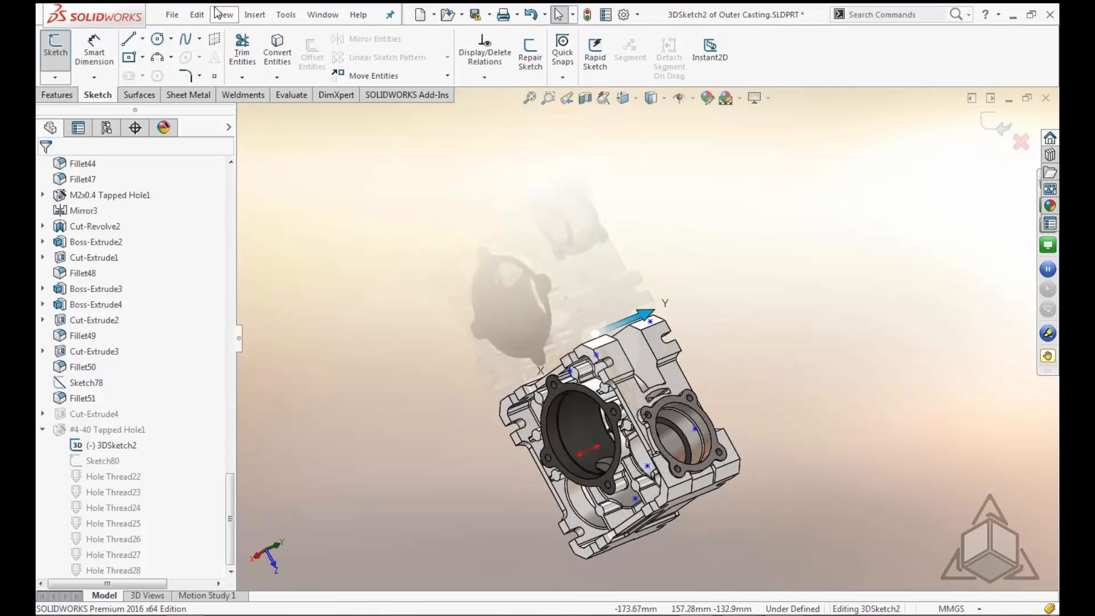
click(999, 125)
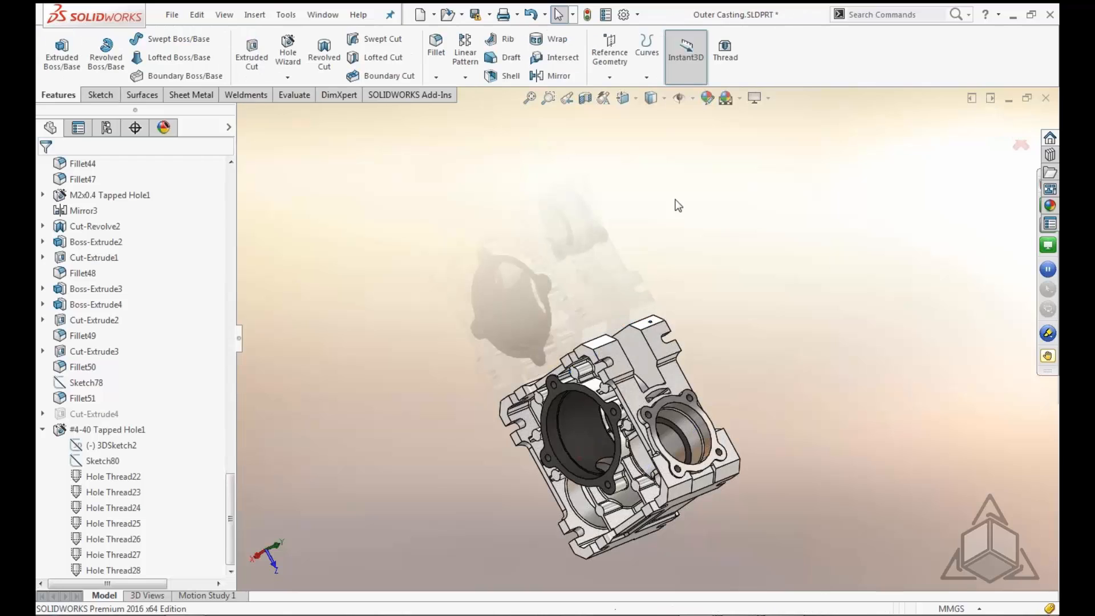
Switch to the open 5616 Power Plant assembly
click(197, 14)
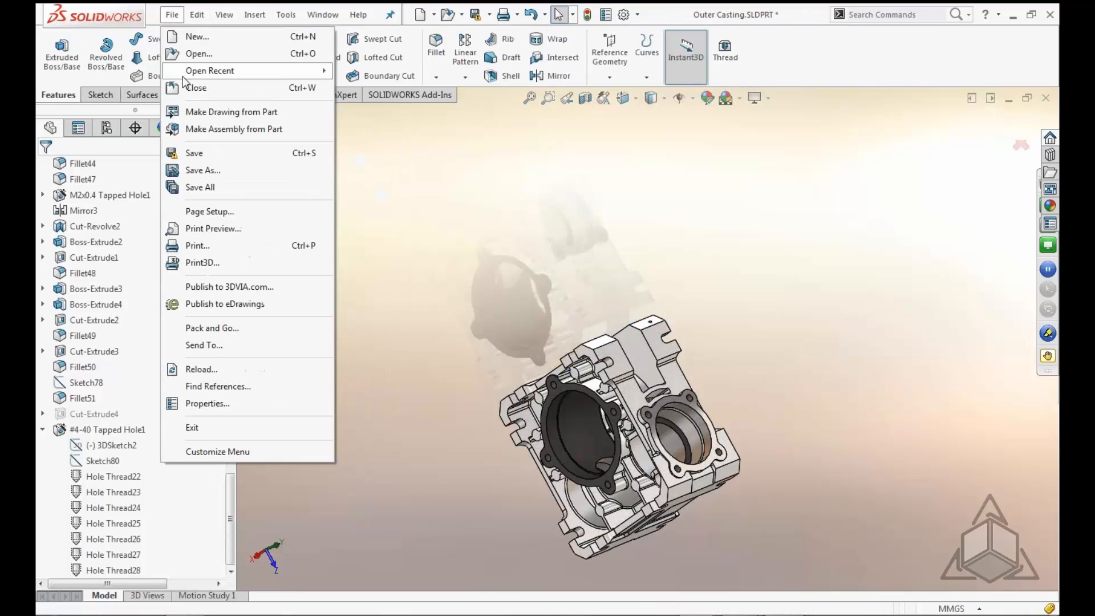
mouse_move(185, 71)
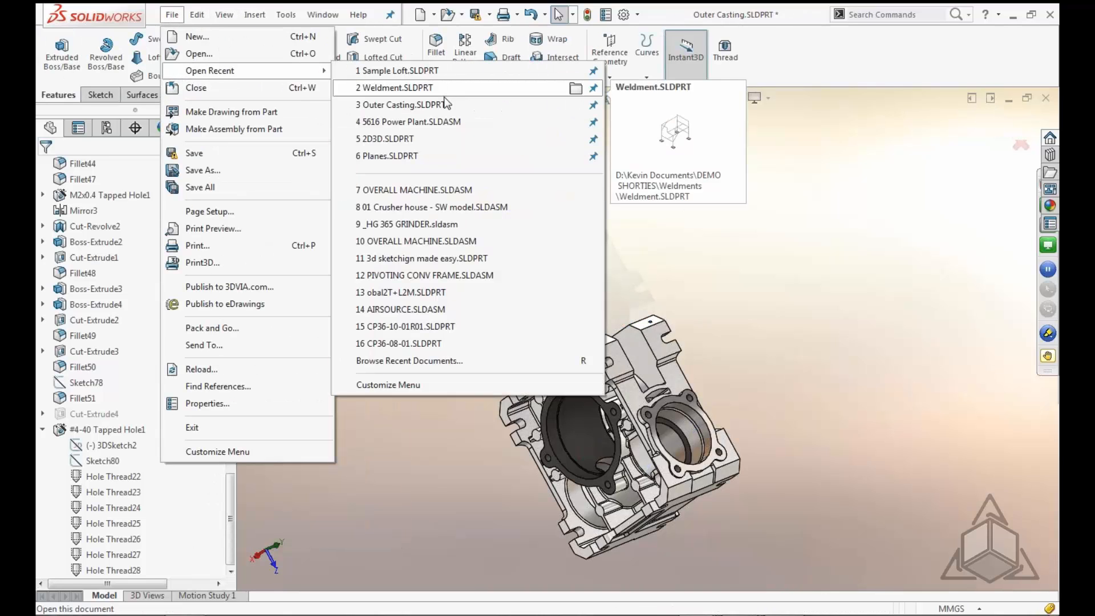
click(986, 295)
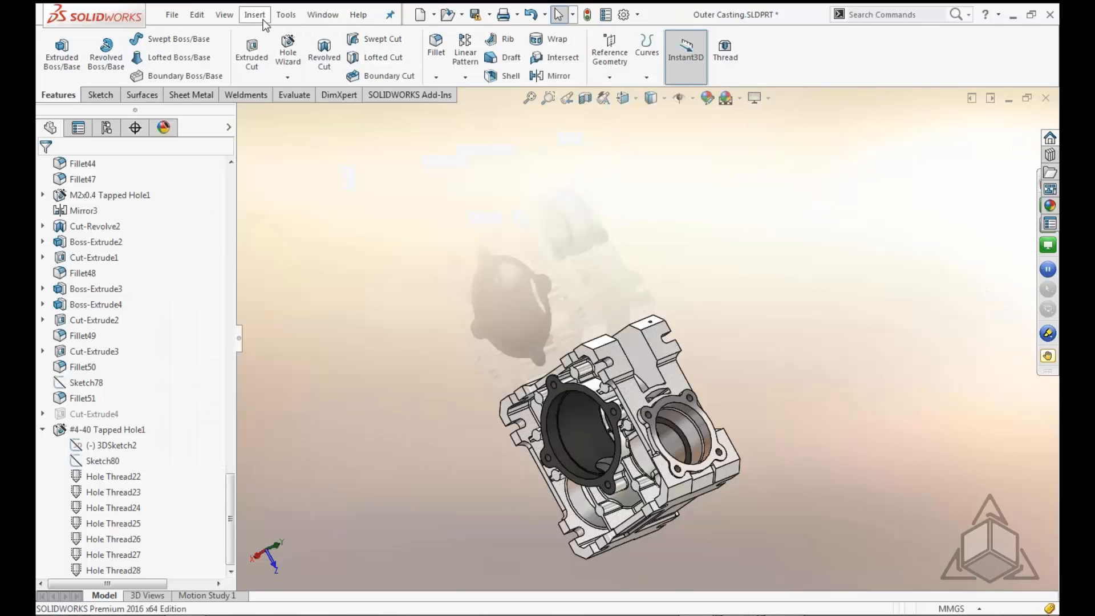
click(332, 12)
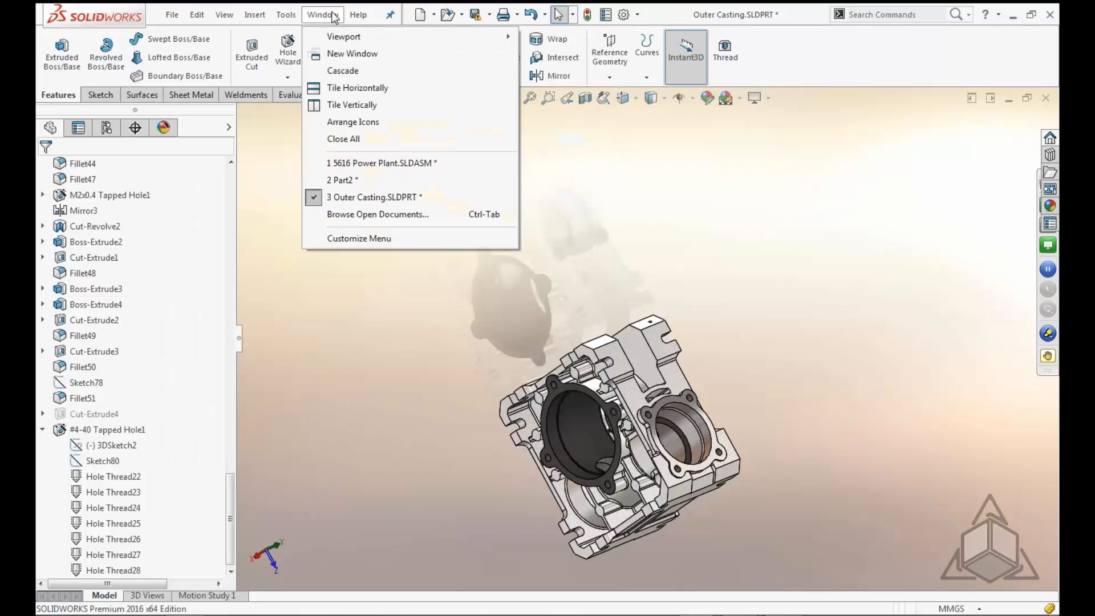
click(377, 164)
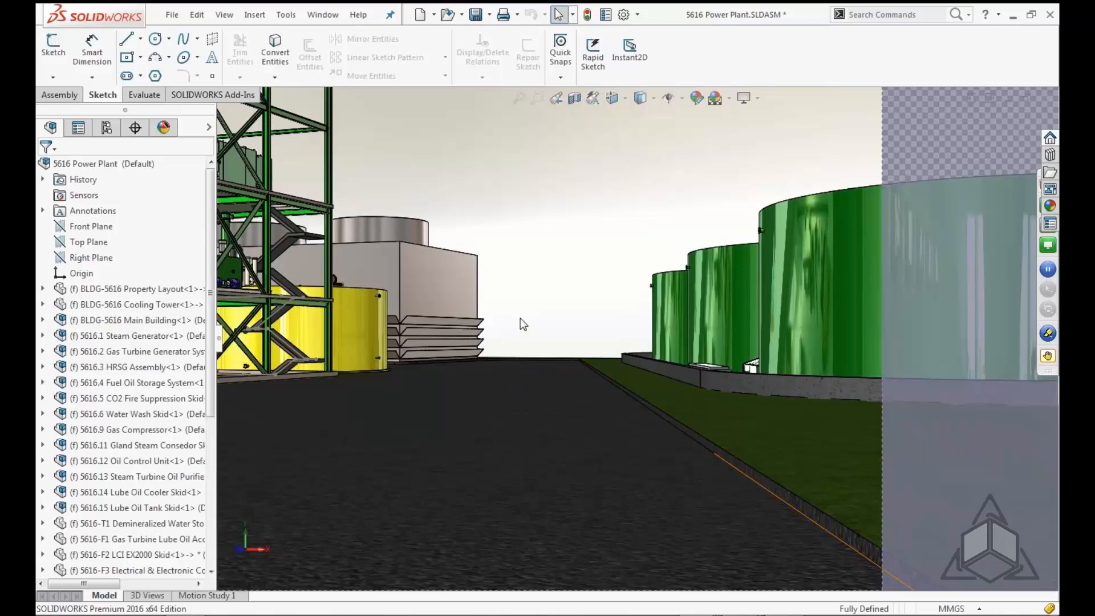
Set the power plant to the isometric view and examine the main building, stack and storage tanks
click(527, 365)
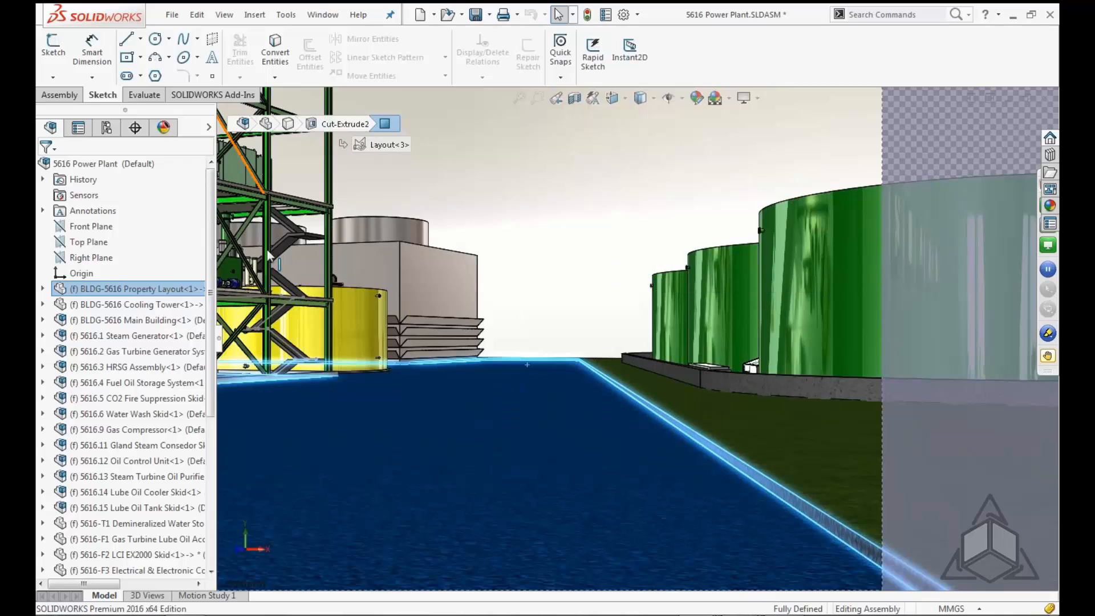
key(space)
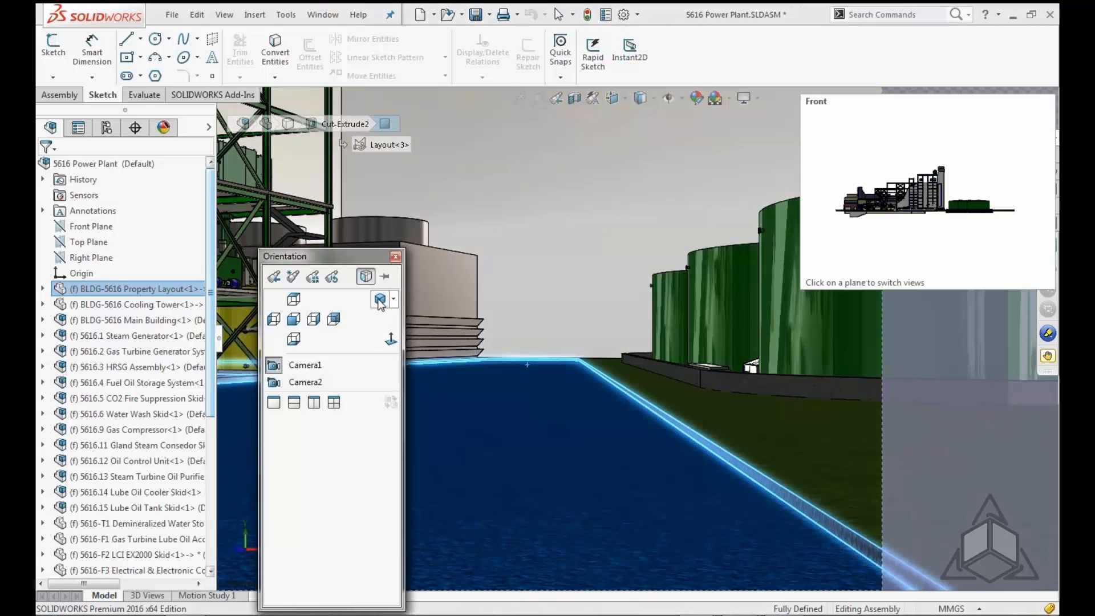
click(380, 300)
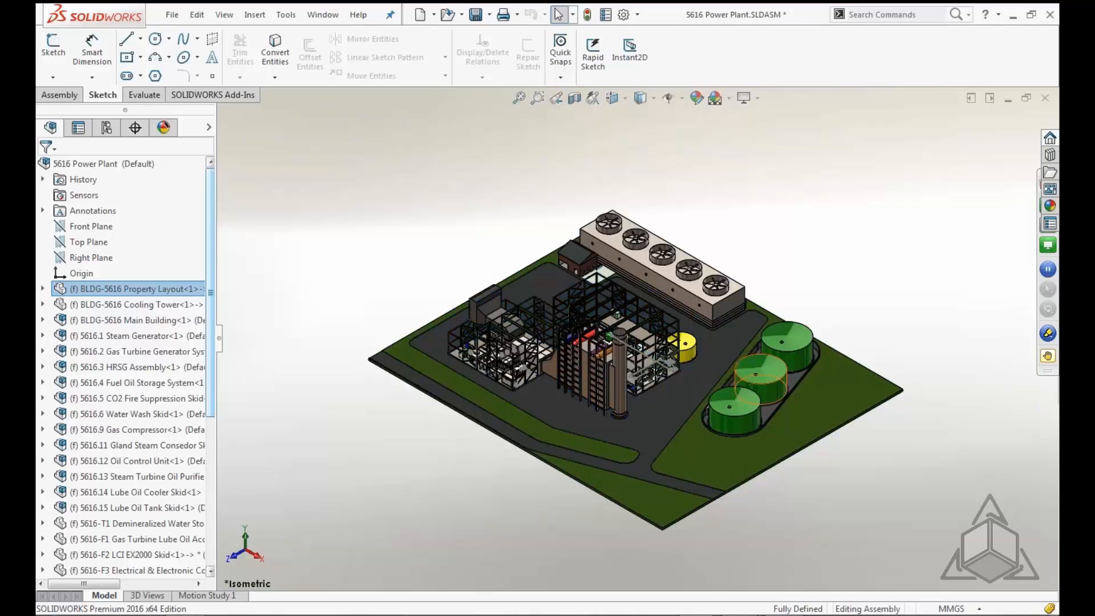
scroll(669, 249, down, 10)
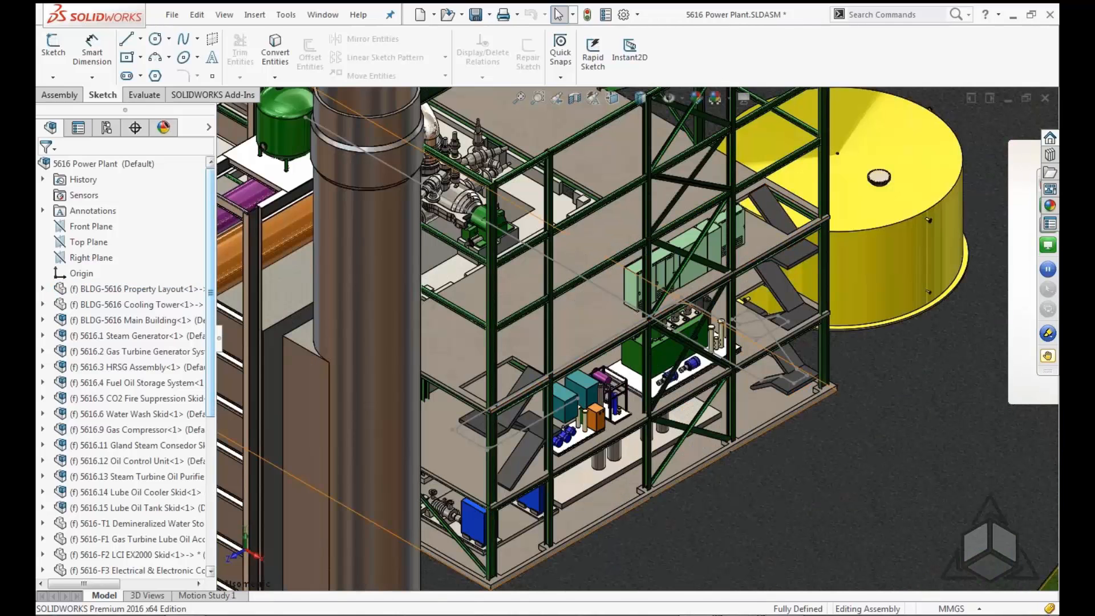
scroll(636, 339, up, 5)
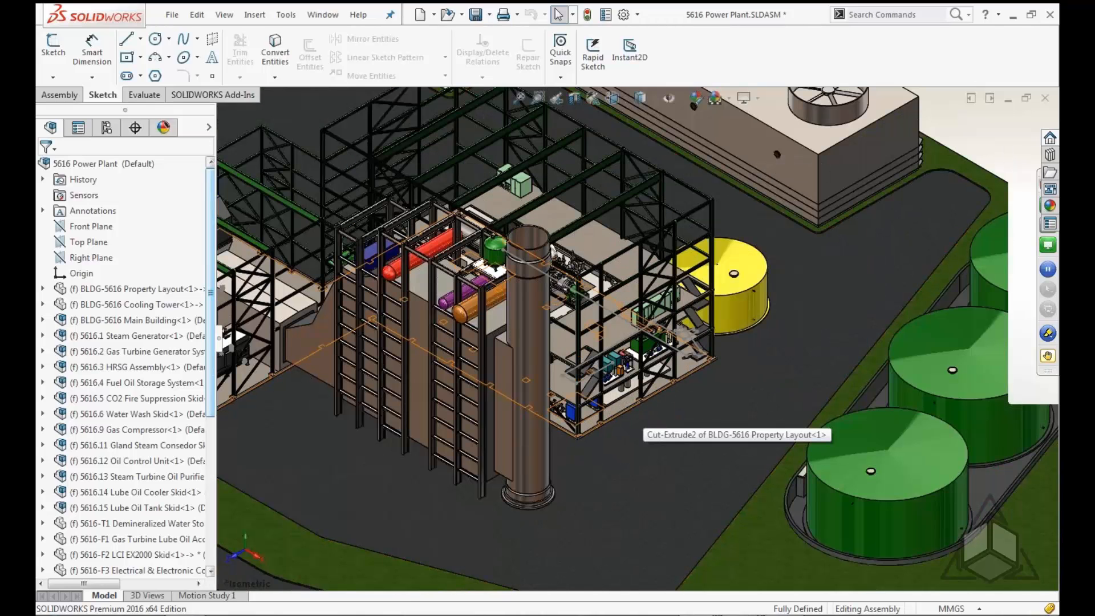
scroll(637, 359, up, 1)
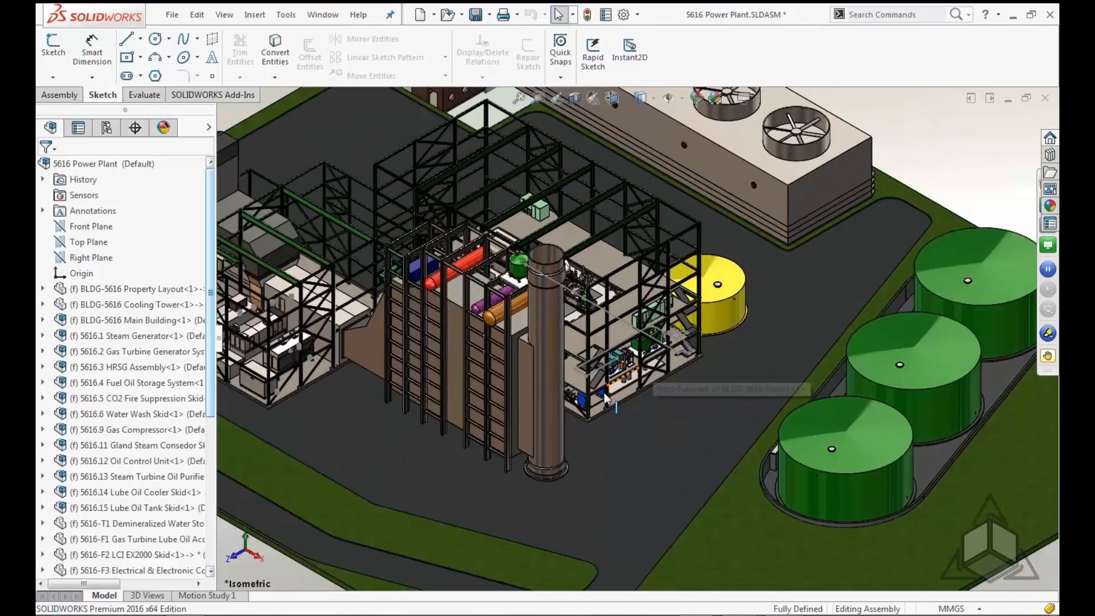
middle_drag(604, 392, 584, 361)
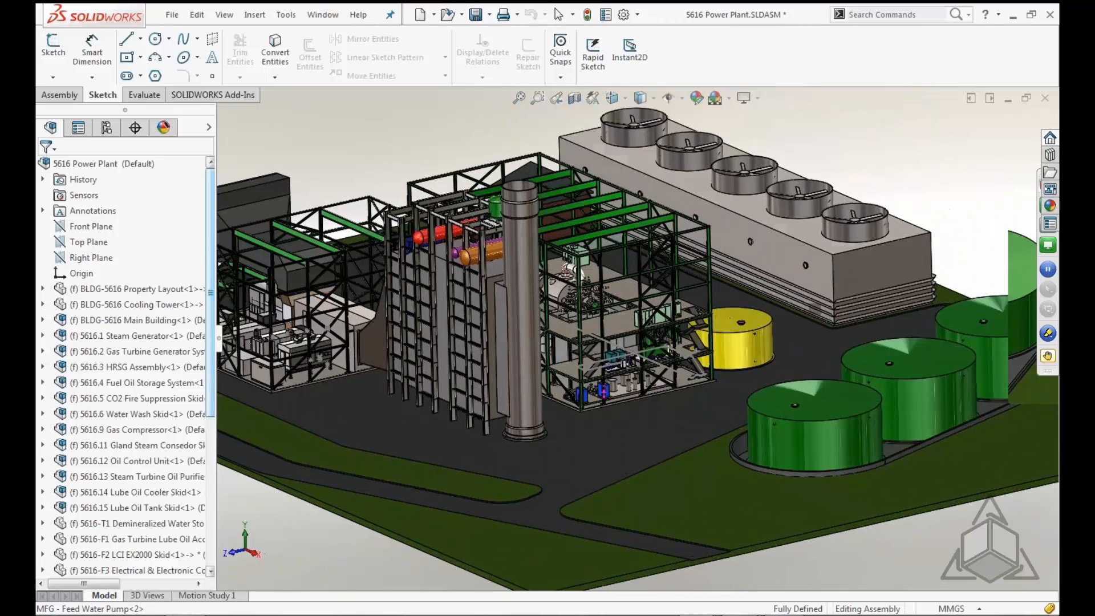
click(669, 369)
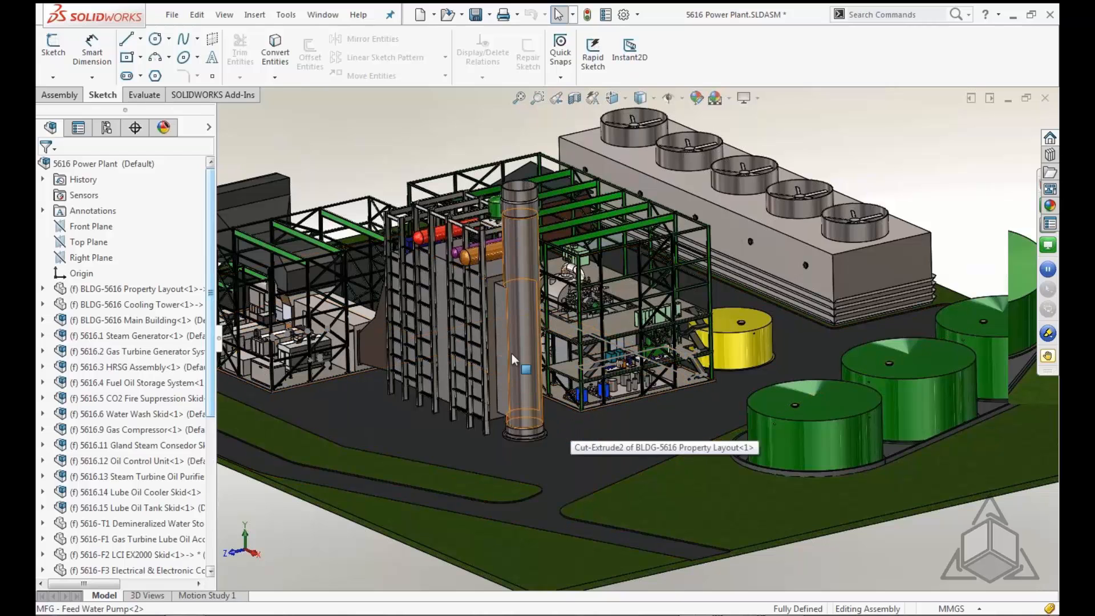
Return the power plant assembly to the saved Camera1 view
key(space)
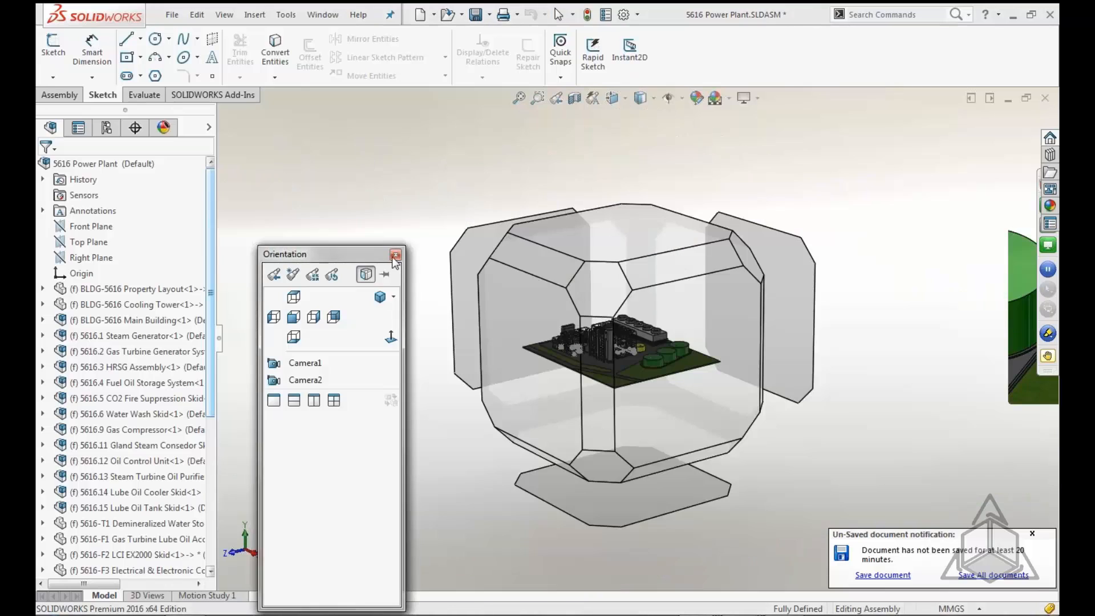
click(311, 364)
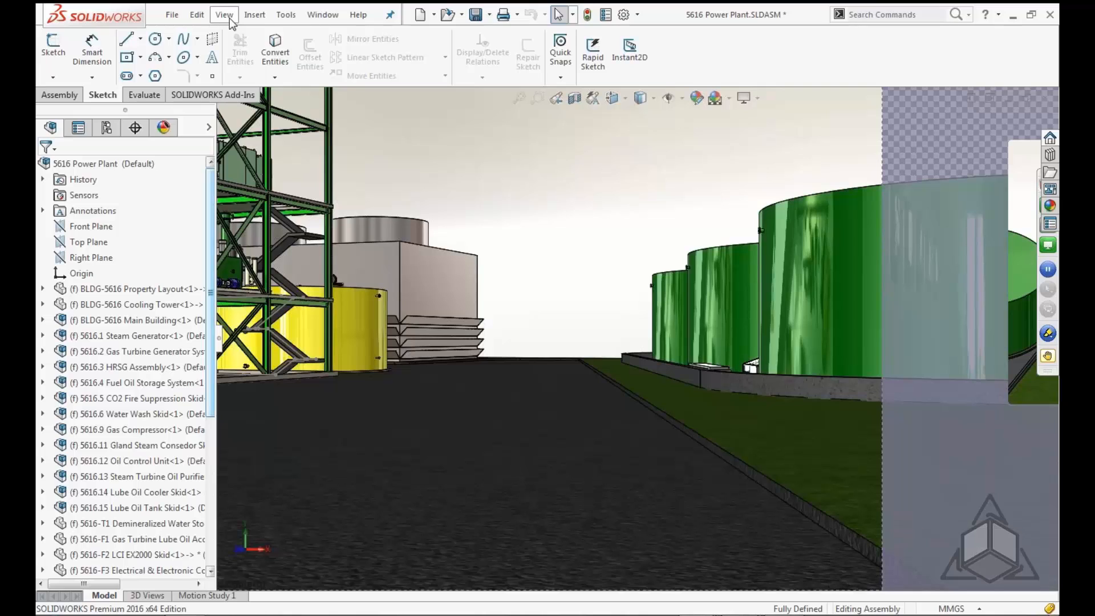
Add a walk-through to the assembly with the 3DSketch1 path spline as its motion constraint
scroll(193, 486, down, 6)
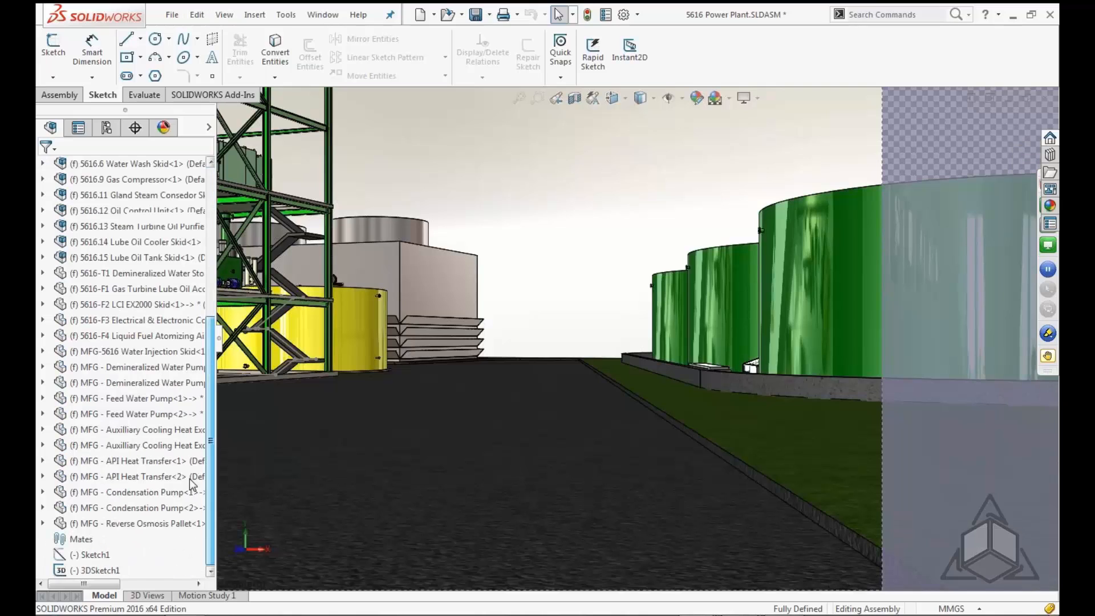
click(94, 569)
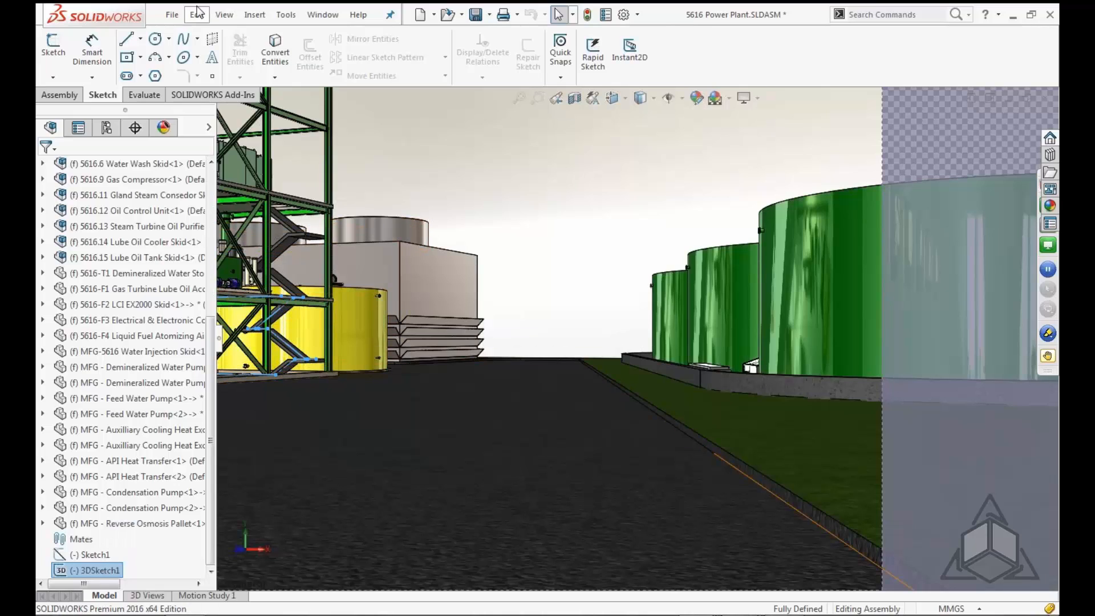
click(207, 20)
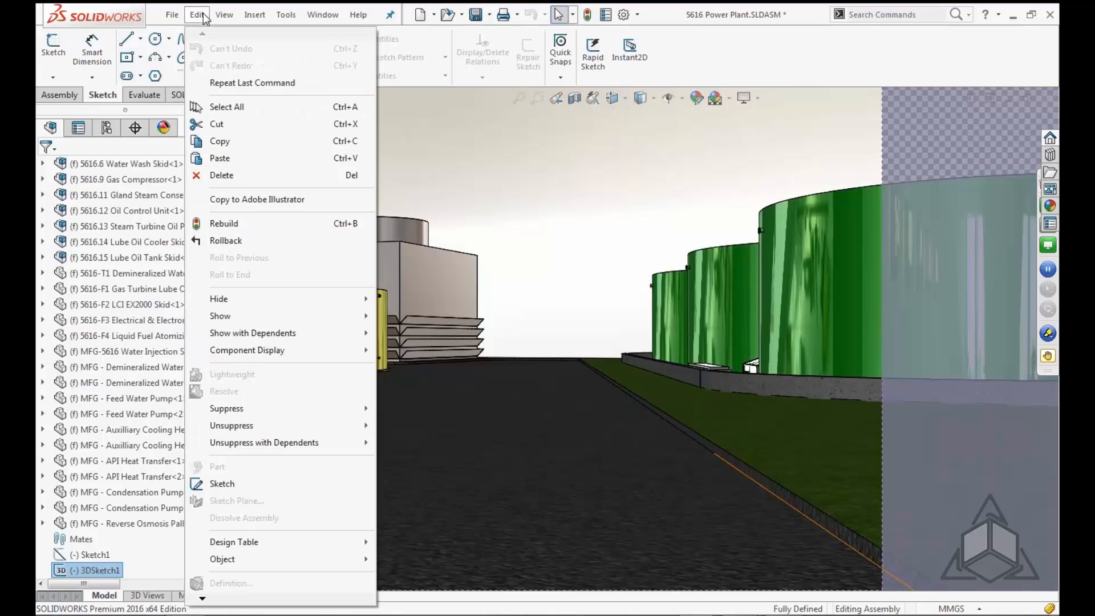
mouse_move(217, 23)
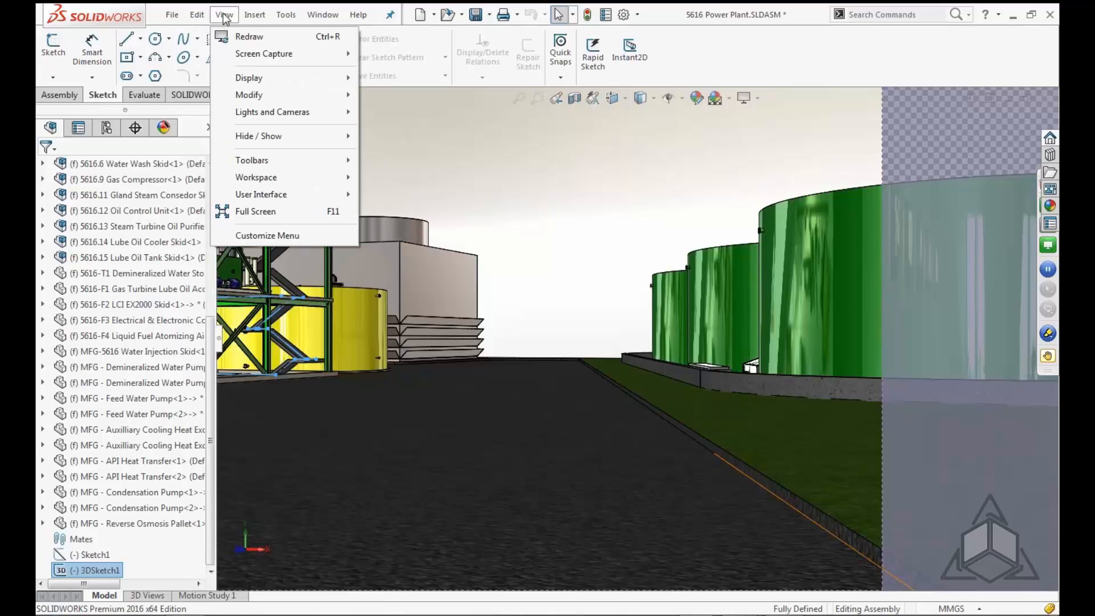
mouse_move(251, 117)
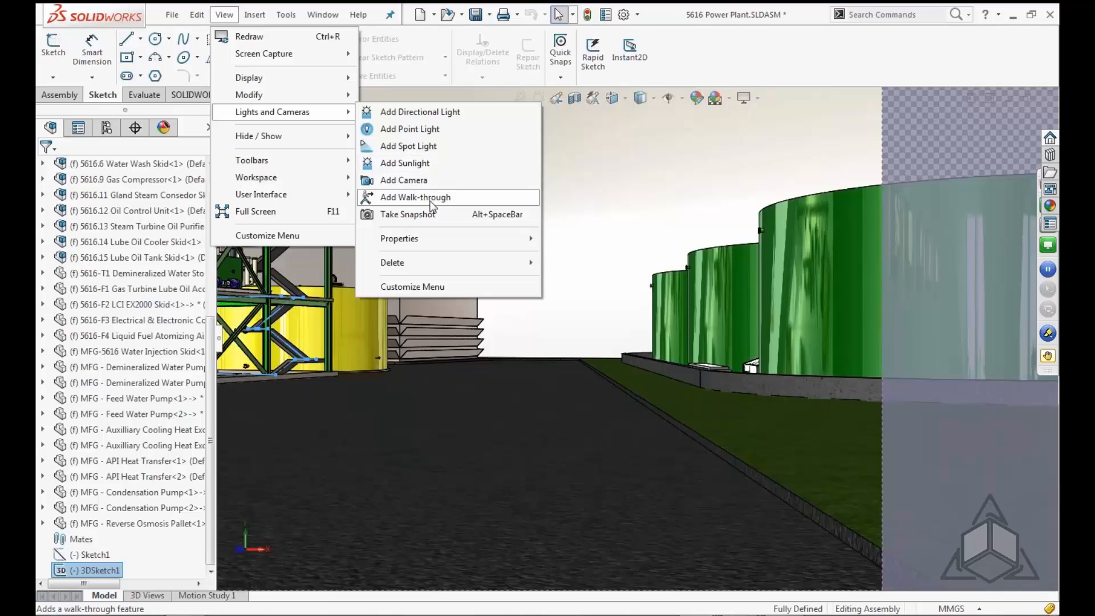
click(431, 201)
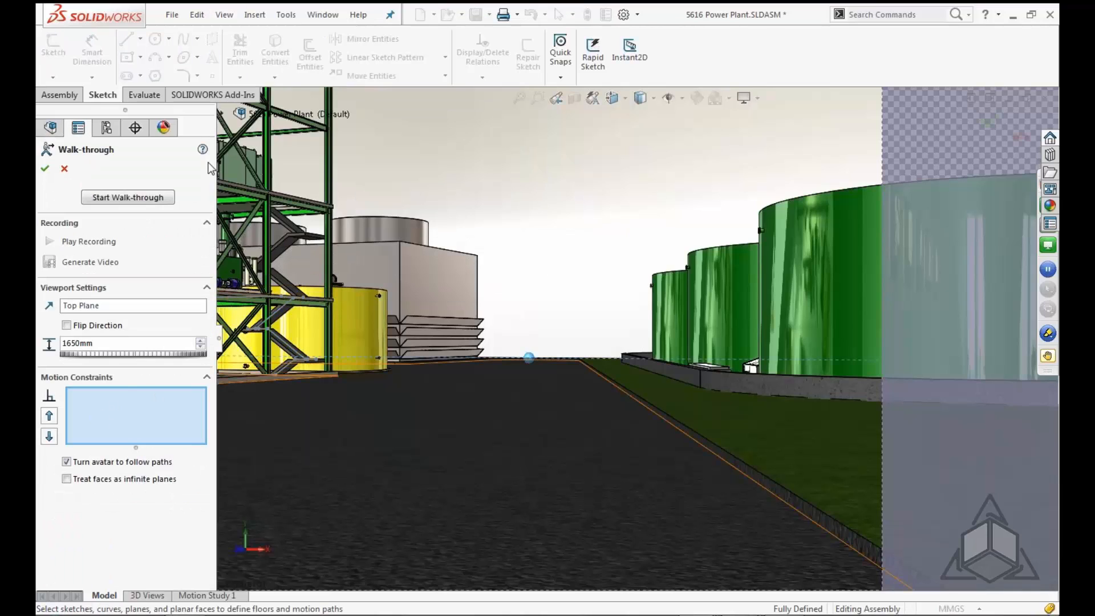
click(294, 355)
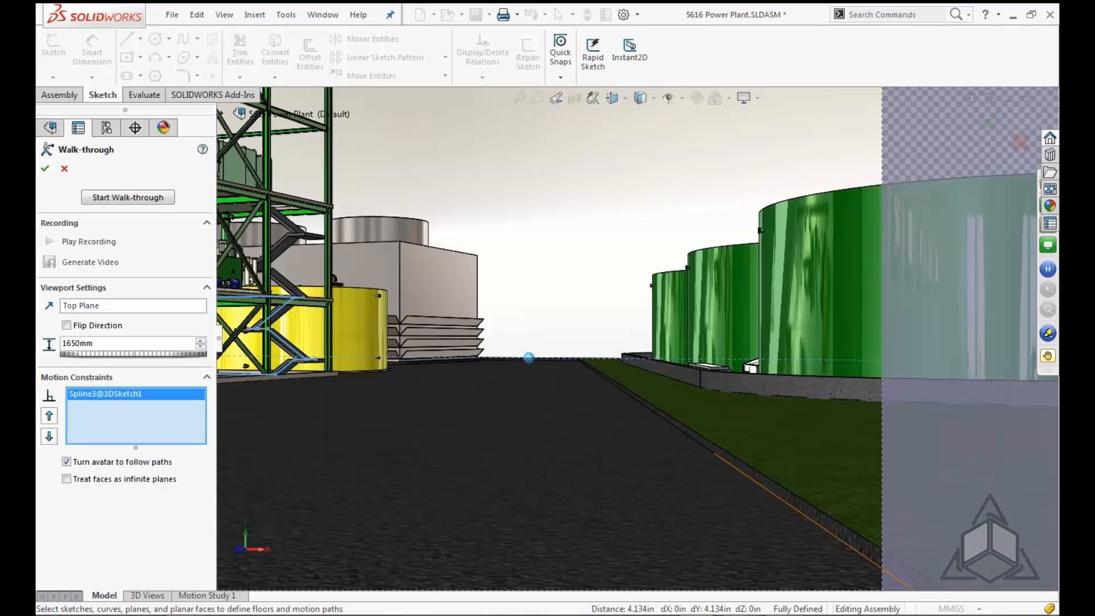
Start the walk-through constrained to Spline3@3DSketch1 and move the avatar backward along the path at speed 1
click(151, 199)
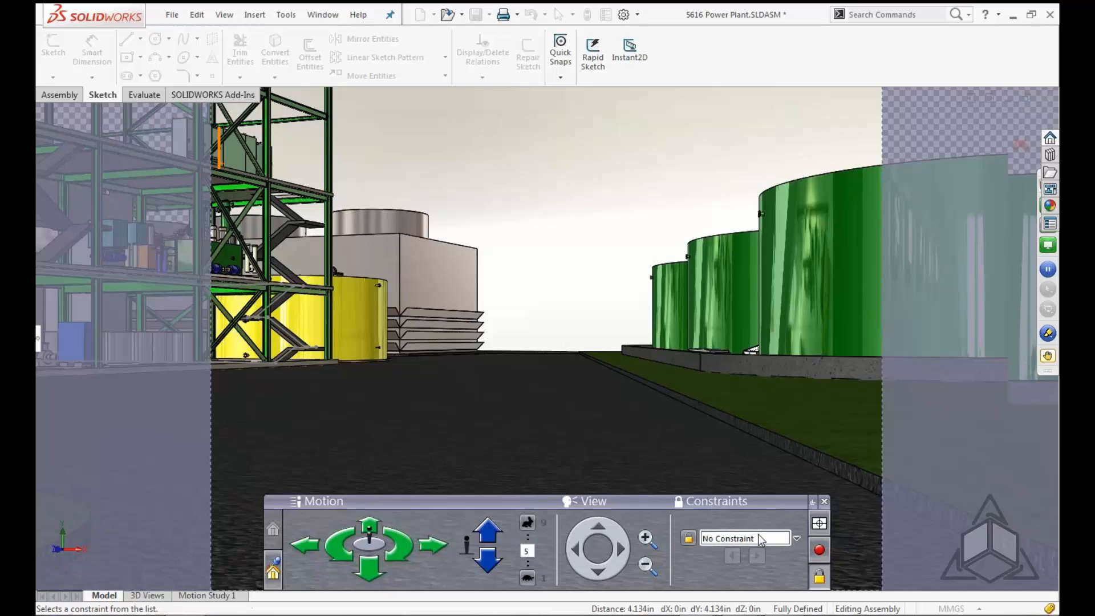
click(797, 539)
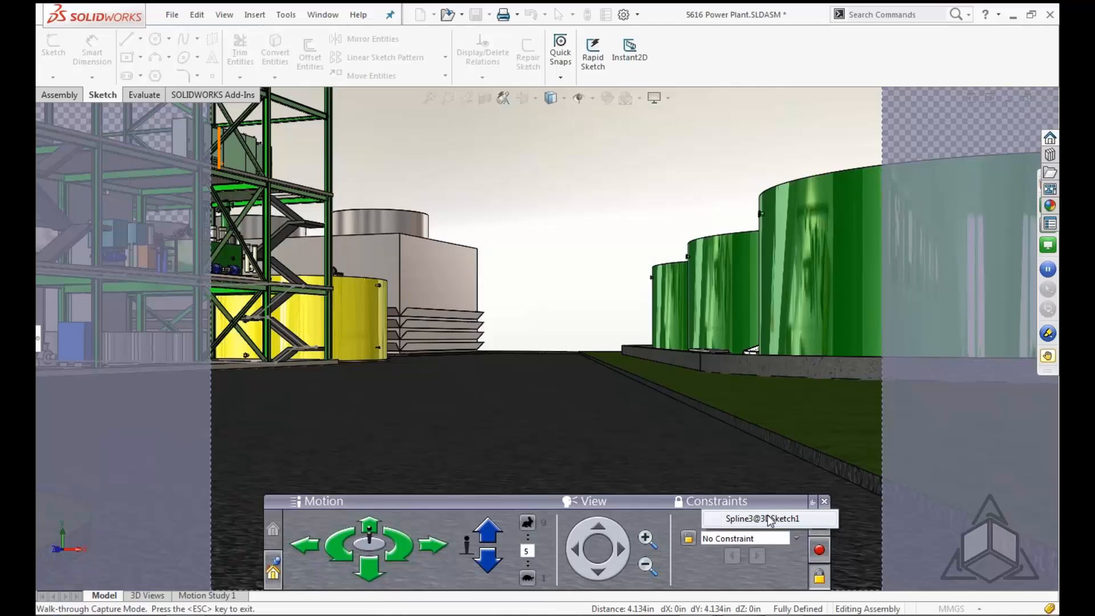
click(769, 519)
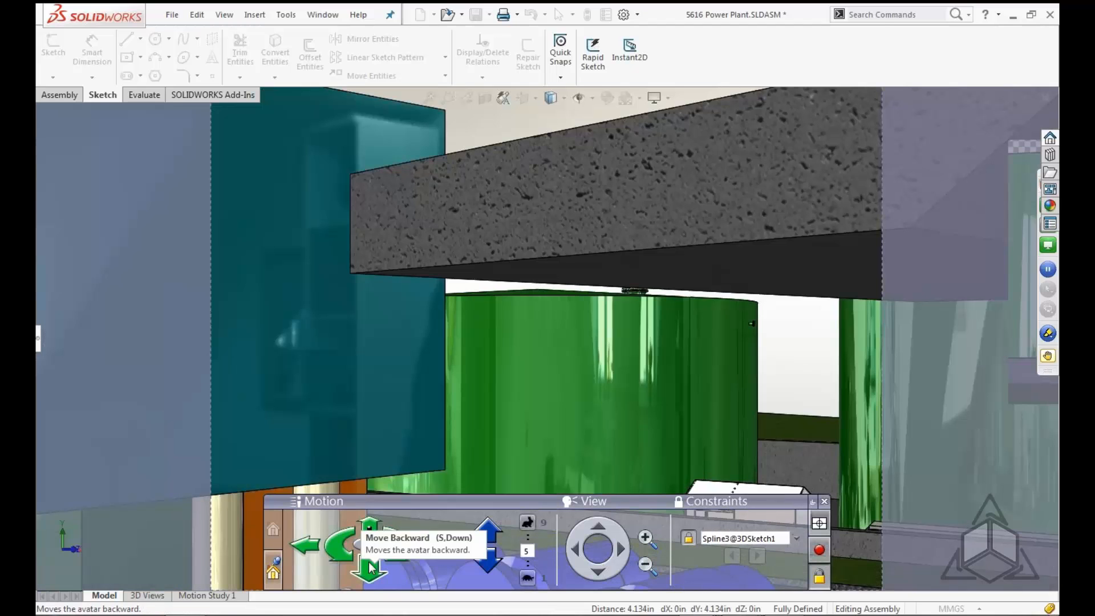
click(528, 580)
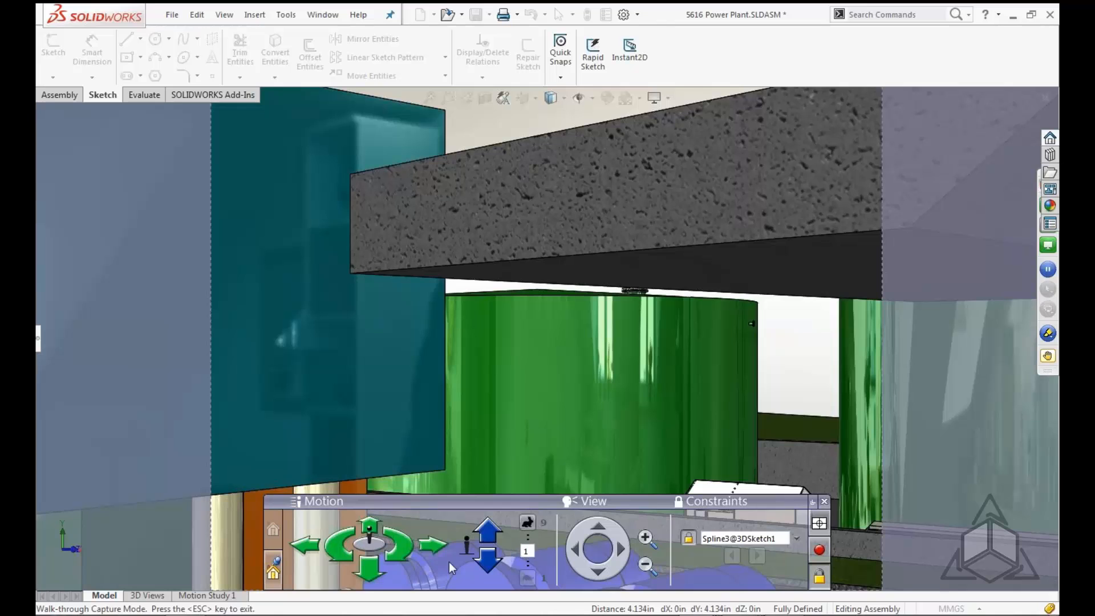
click(372, 571)
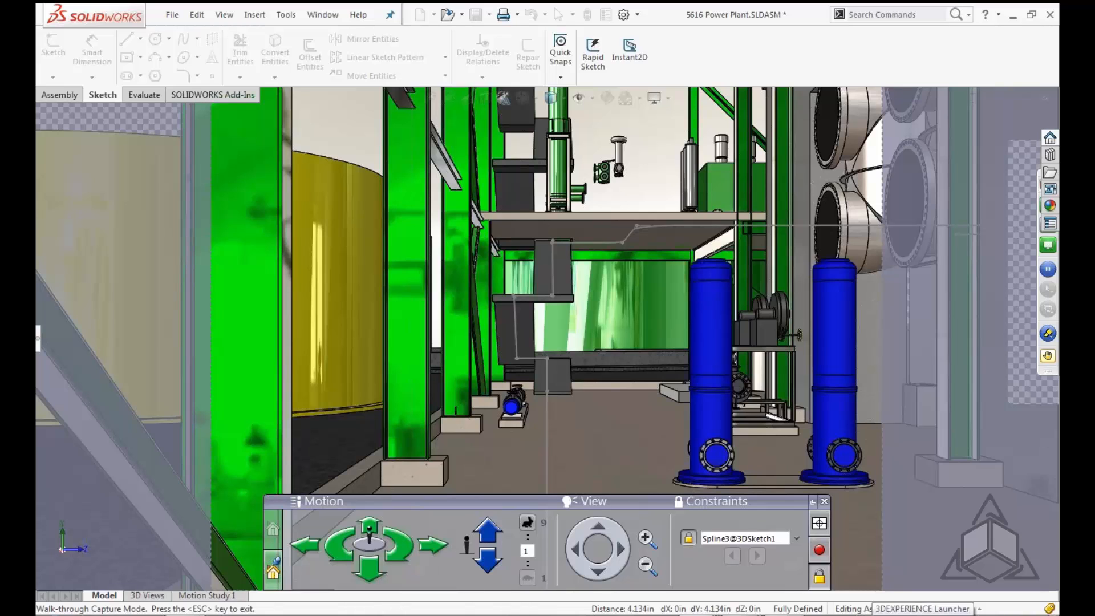
Advance a little along the path and look left and right at the yellow tank, pump and blue vessels
key(Up)
key(Up)
key(Up)
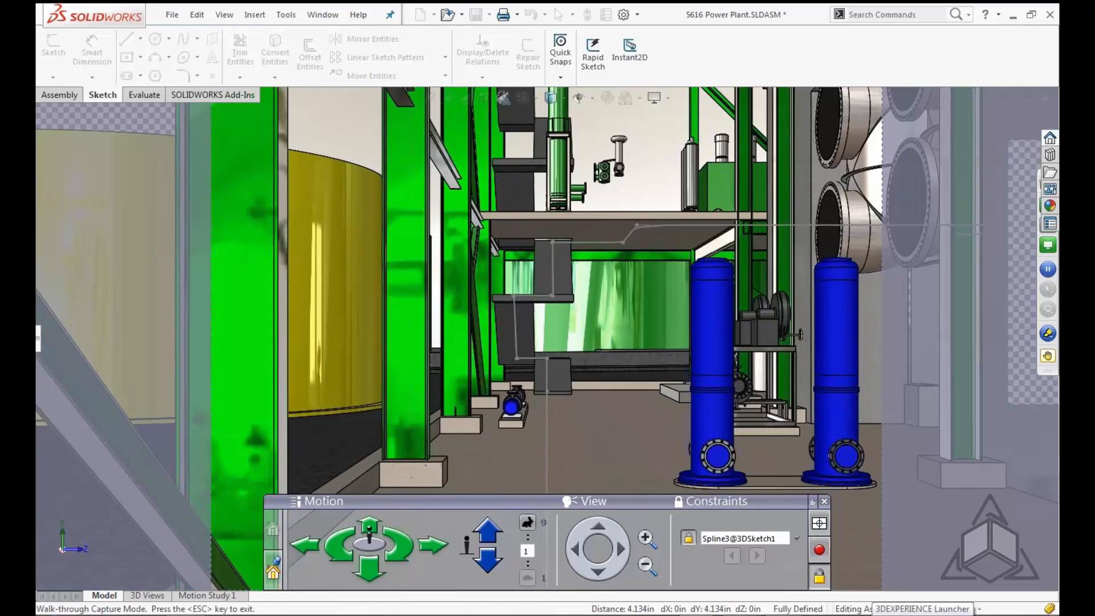
key(Left)
key(Left)
key(Left)
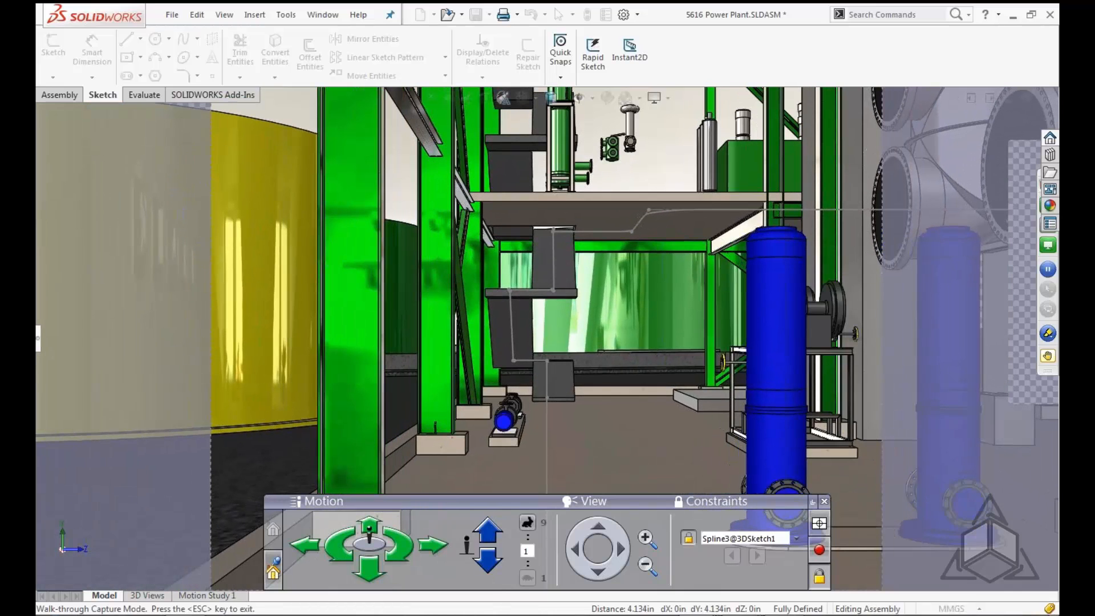
key(Left)
key(Left)
key(Left)
key(Left)
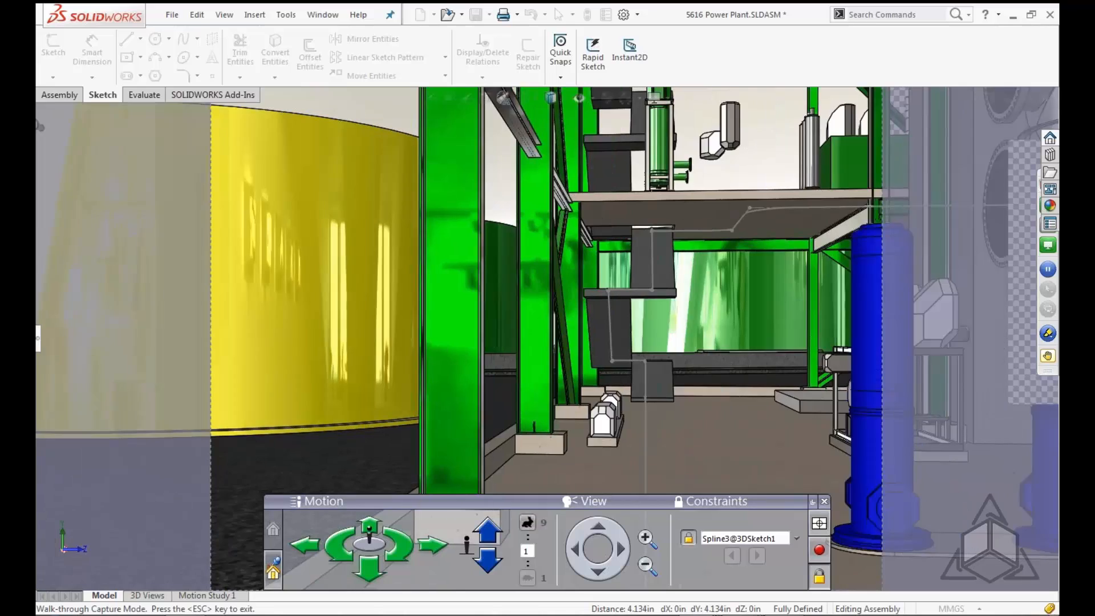
key(Right)
key(Right)
key(Right)
key(Right)
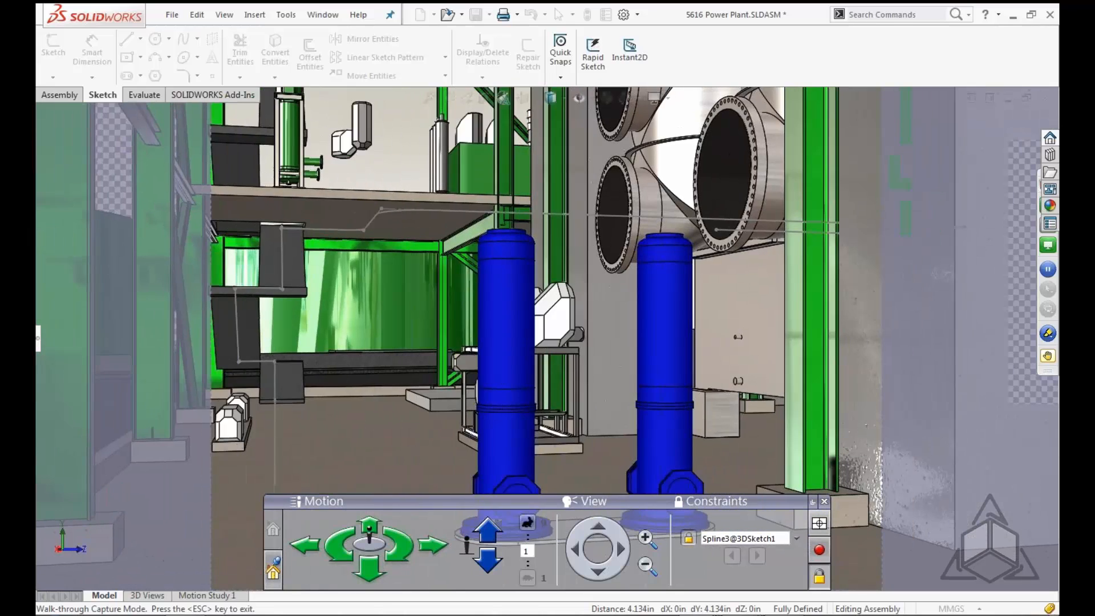
key(Left)
key(Left)
key(Left)
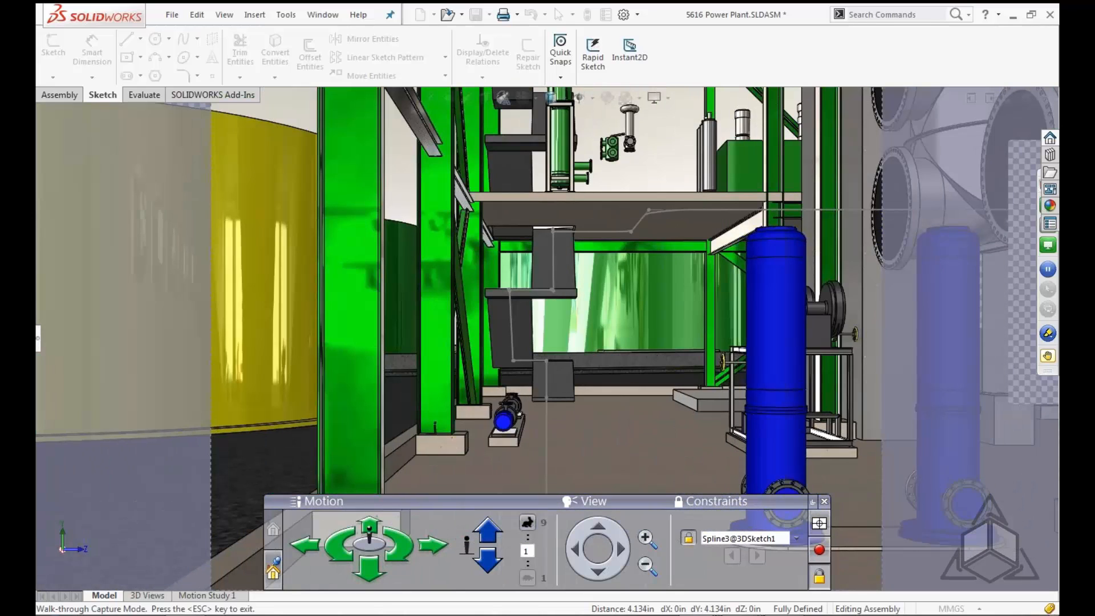
key(Right)
key(Right)
key(Left)
key(Left)
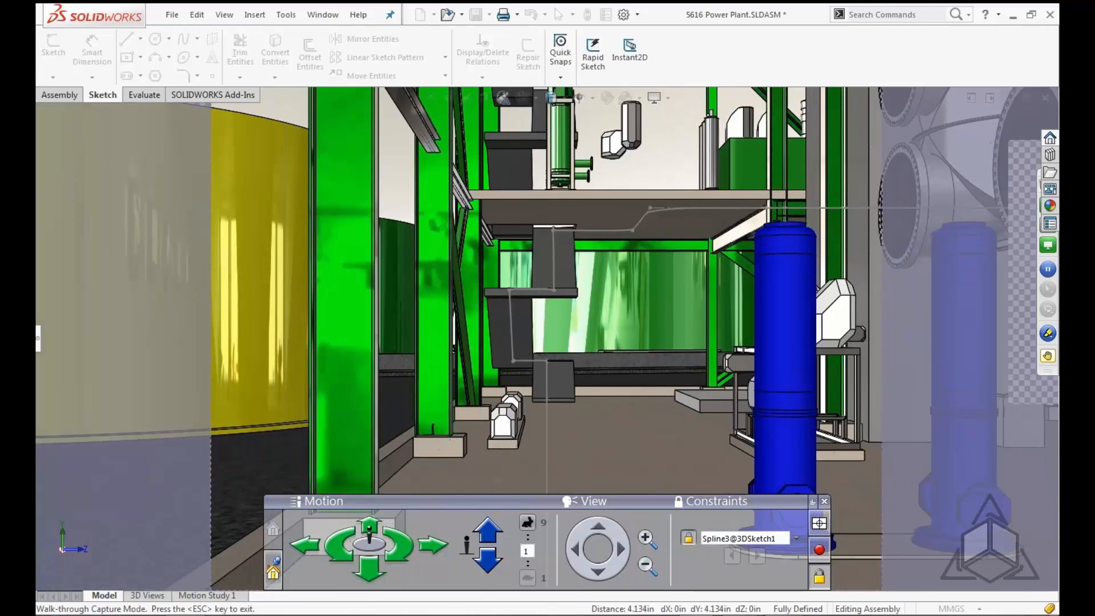
Walk the avatar forward along the path through the ground floor to the foot of the staircase
key(Up)
key(Up)
key(Up)
key(Up)
key(Up)
key(Up)
key(Up)
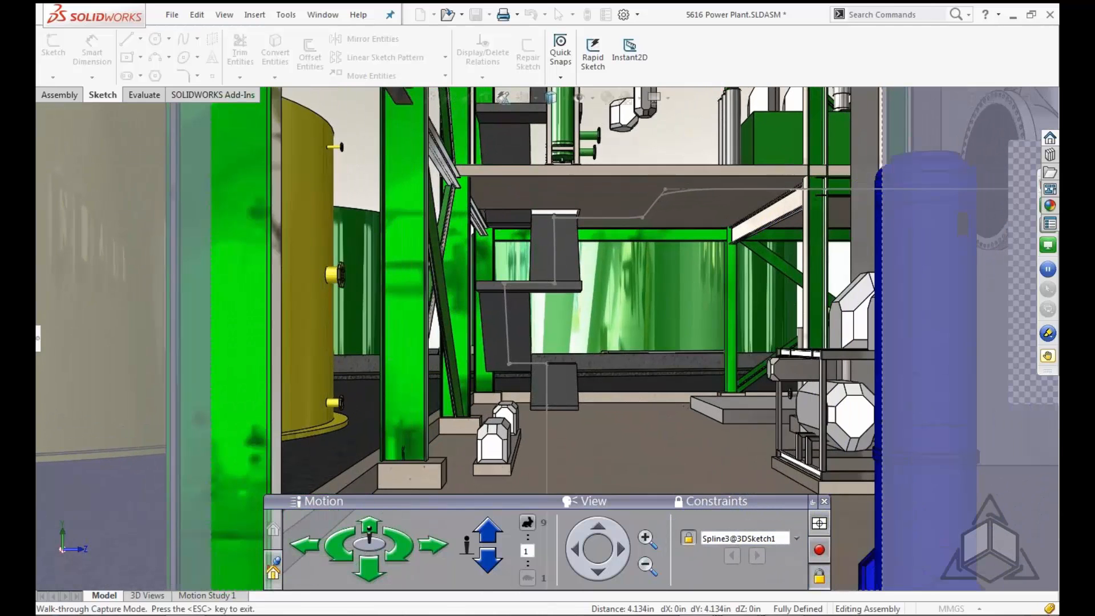
key(Up)
key(Up)
key(Up)
key(Up)
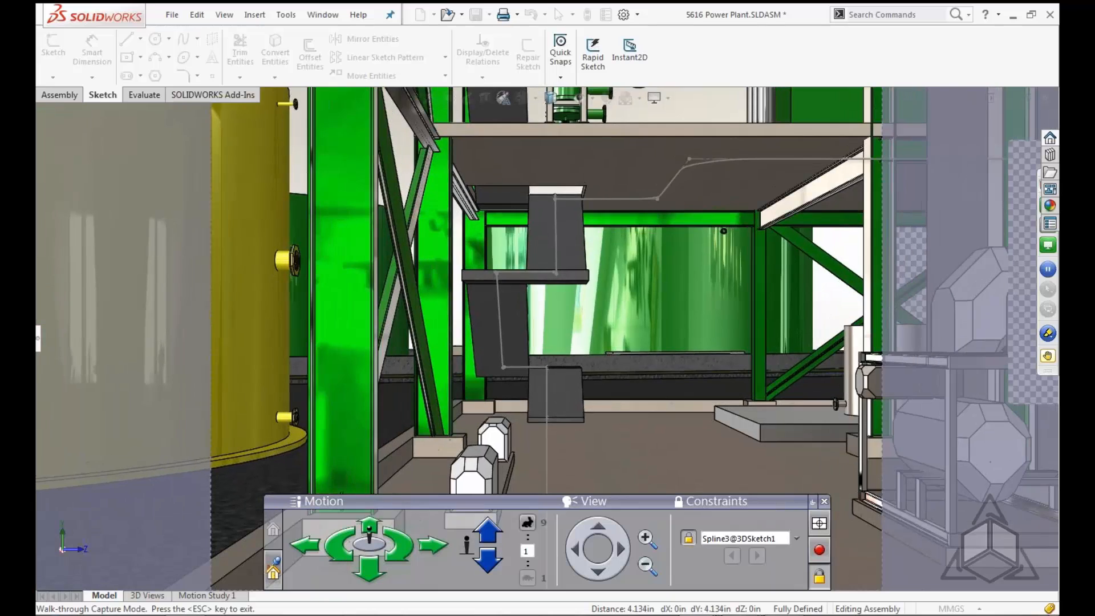
key(Up)
key(Up)
key(Up)
key(Up)
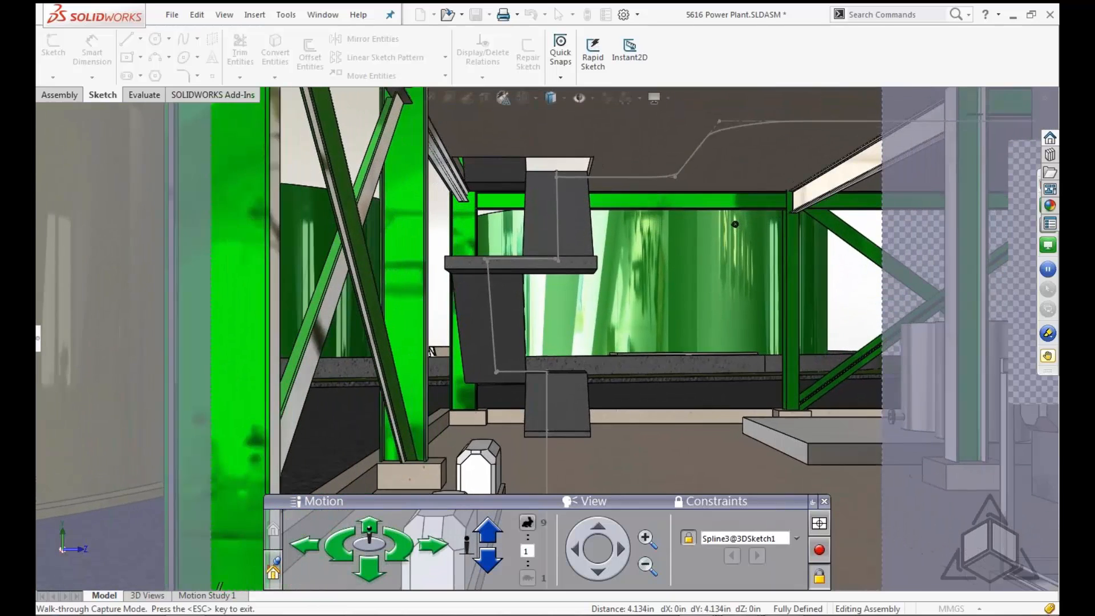
key(Up)
key(Up)
key(Up)
key(Up)
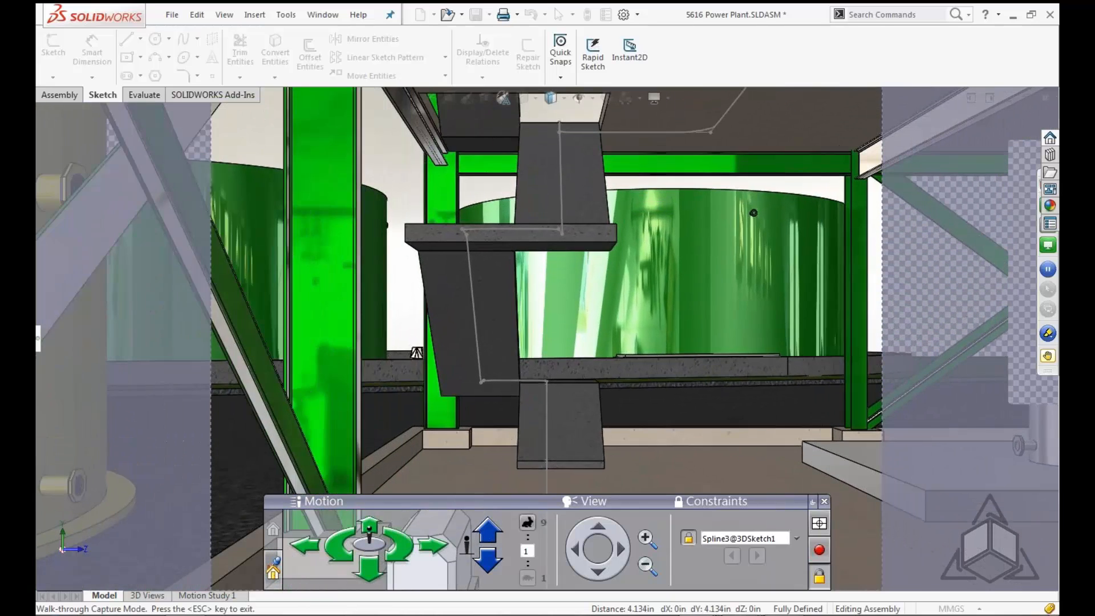
key(Up)
key(Up)
key(Up)
key(Up)
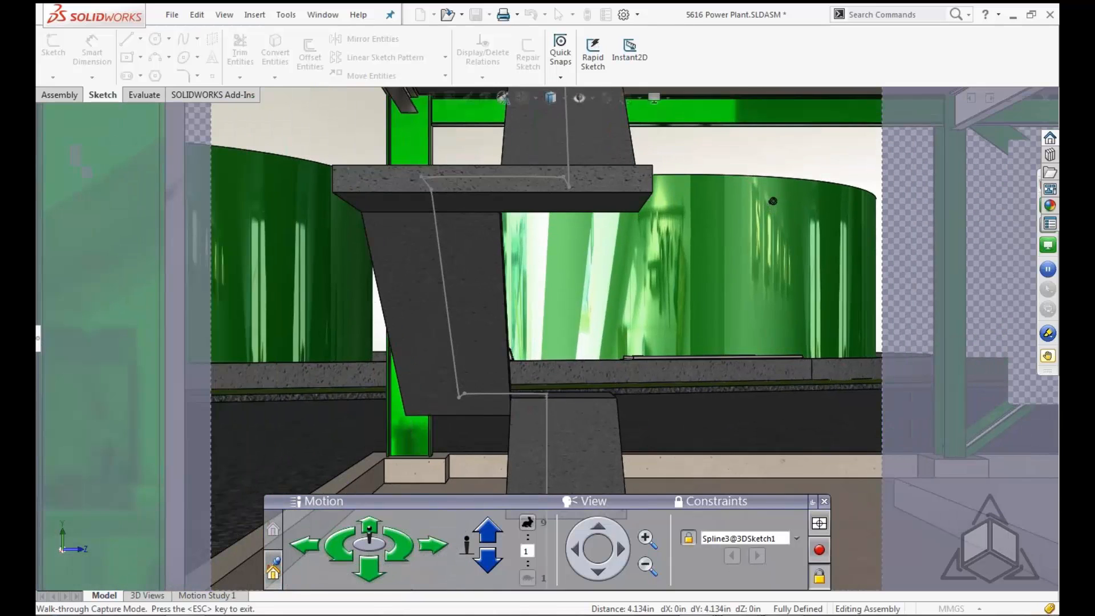
key(Up)
key(Up)
key(Up)
key(Up)
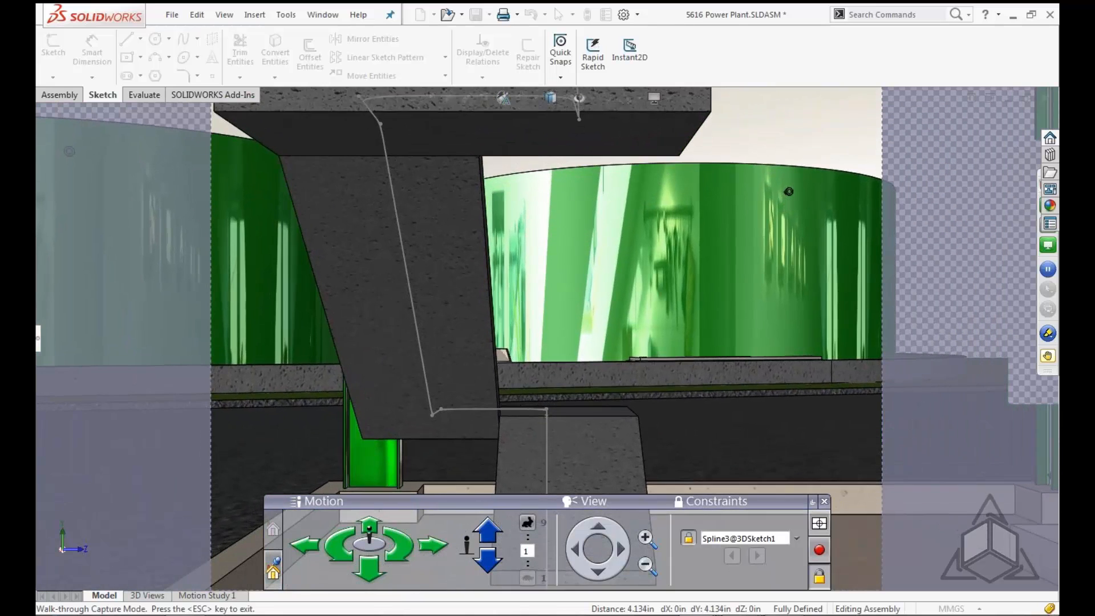
key(Up)
key(Up)
key(Up)
key(Up)
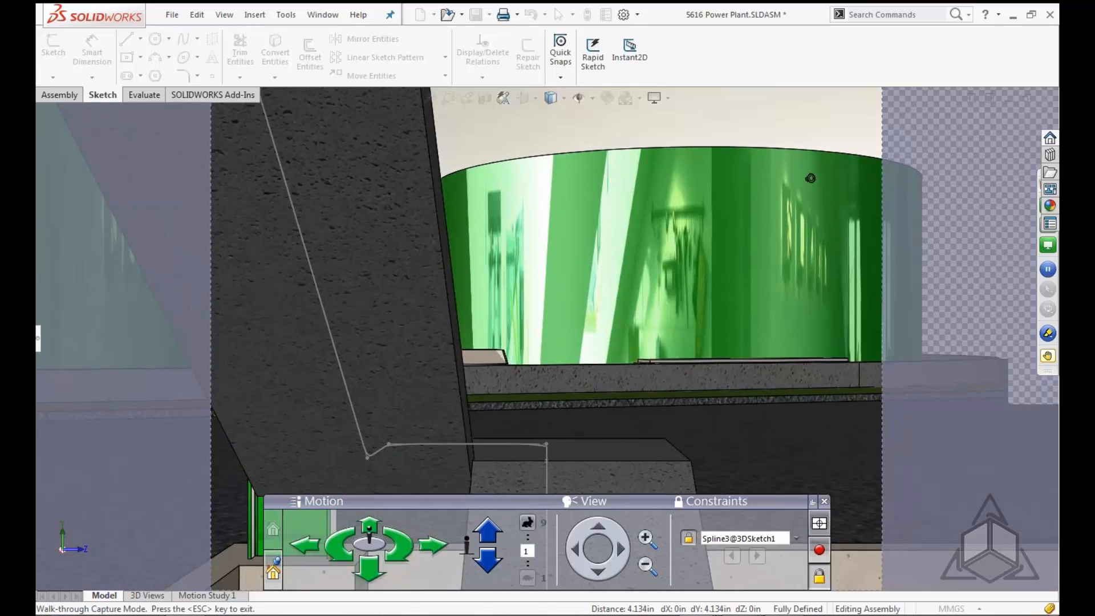
key(Up)
key(Up)
key(Up)
key(Up)
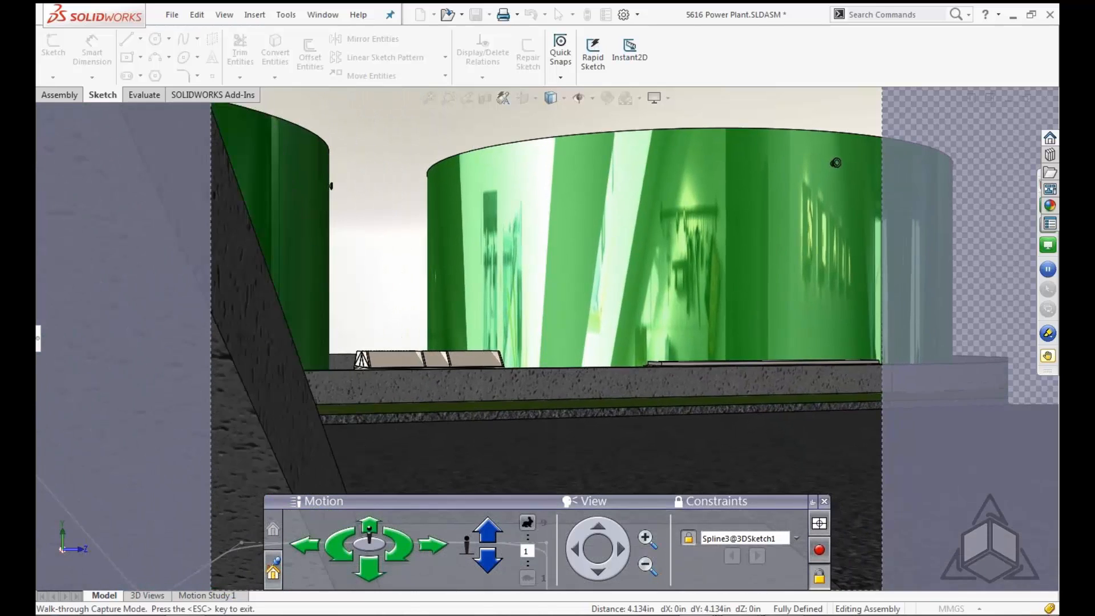
Move the avatar forward along the spline up the stair flights towards the upper floor
key(Up)
key(Up)
key(Up)
key(Up)
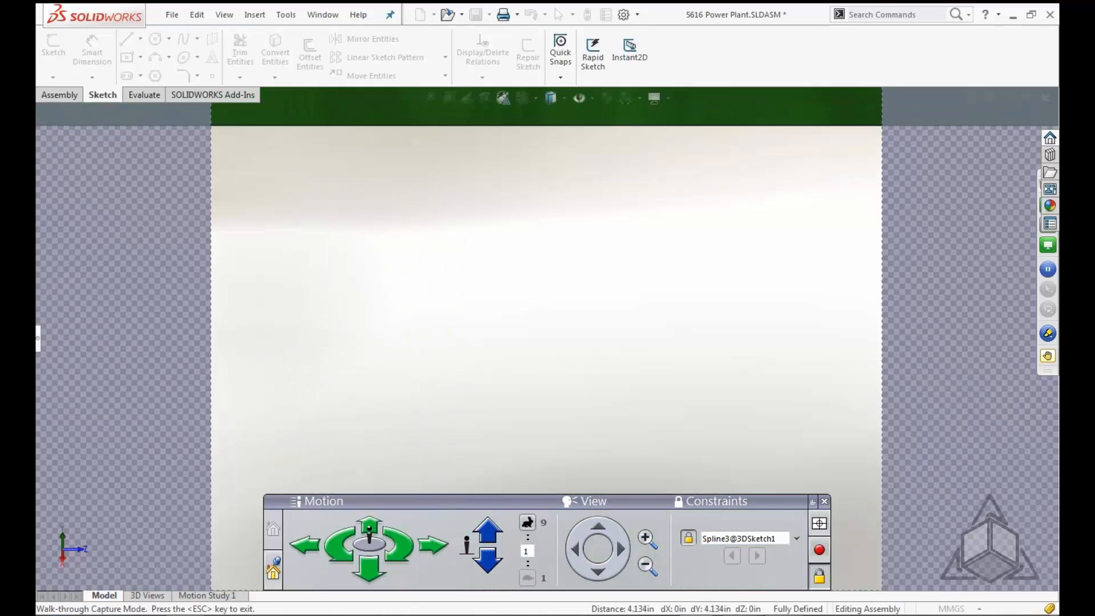
key(Up)
key(Up)
key(Up)
key(Up)
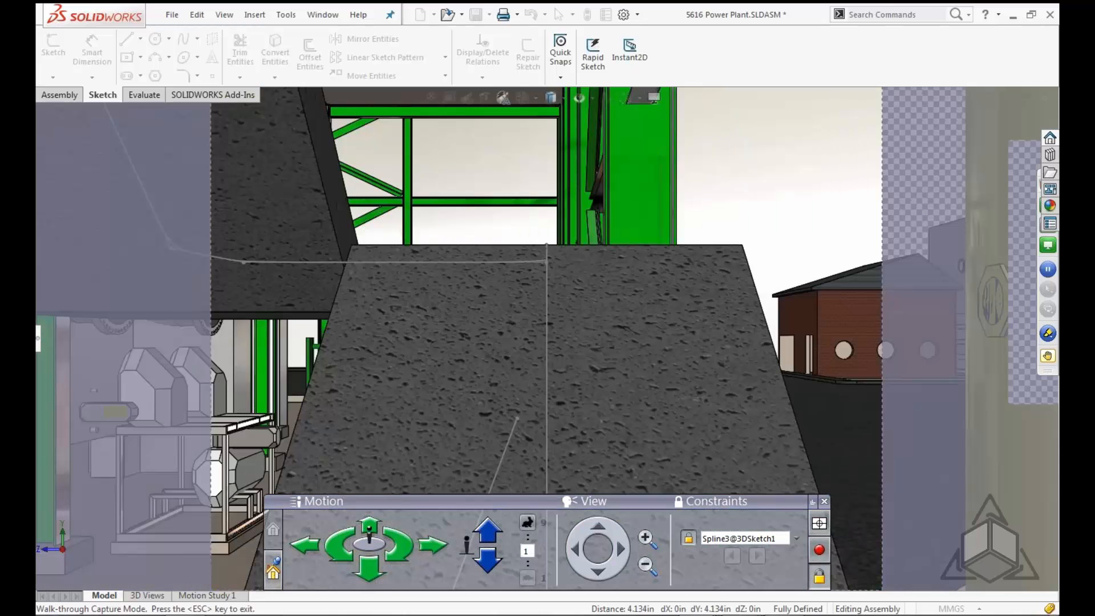
key(Up)
key(Up)
key(Up)
key(Up)
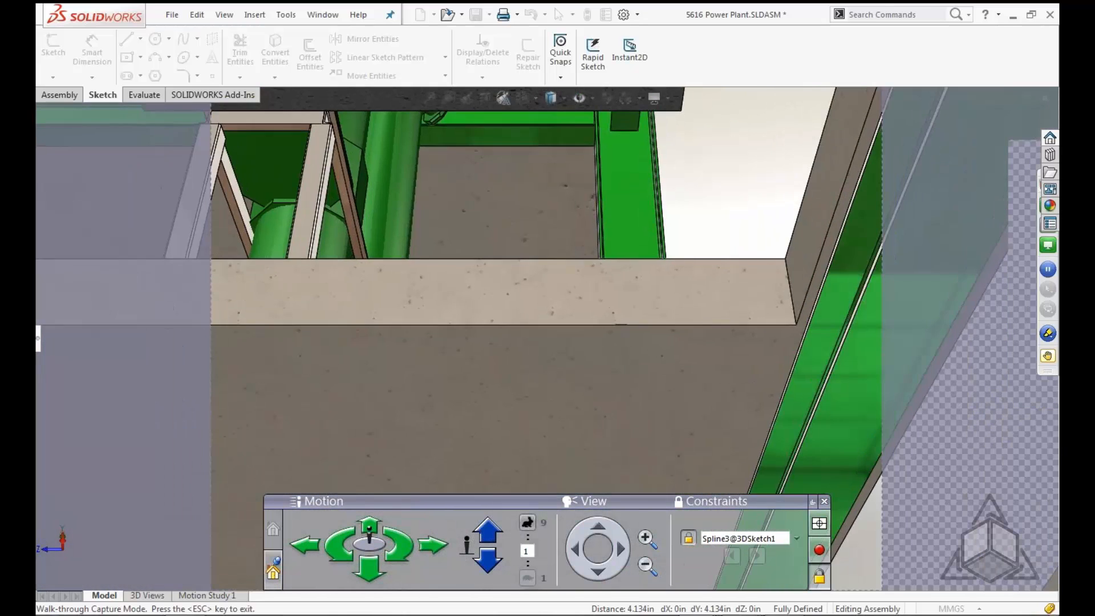
key(Up)
key(Up)
key(Up)
key(Up)
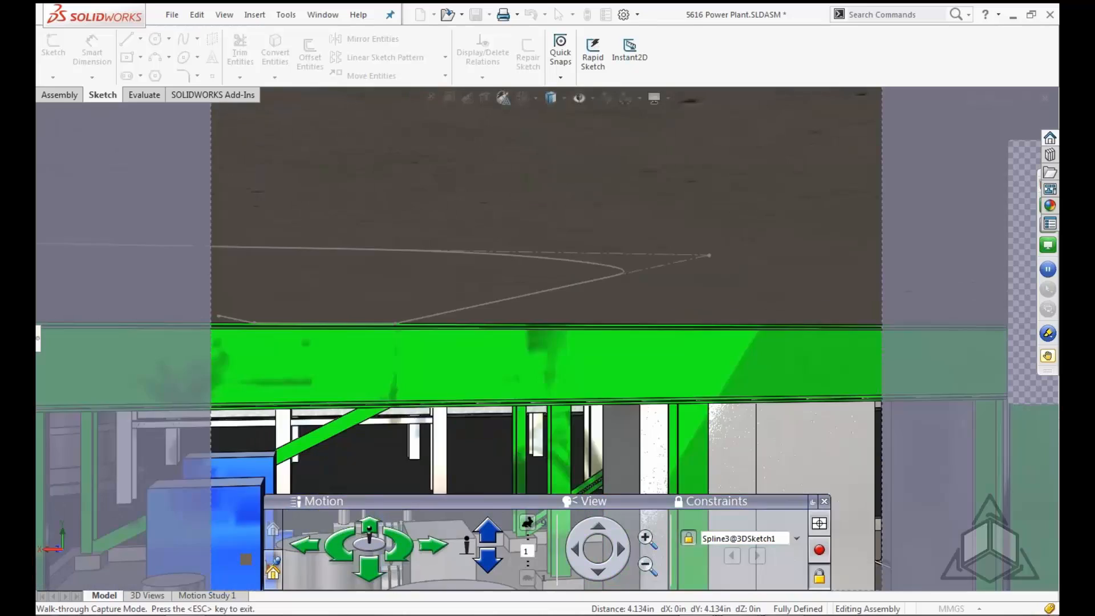
key(Up)
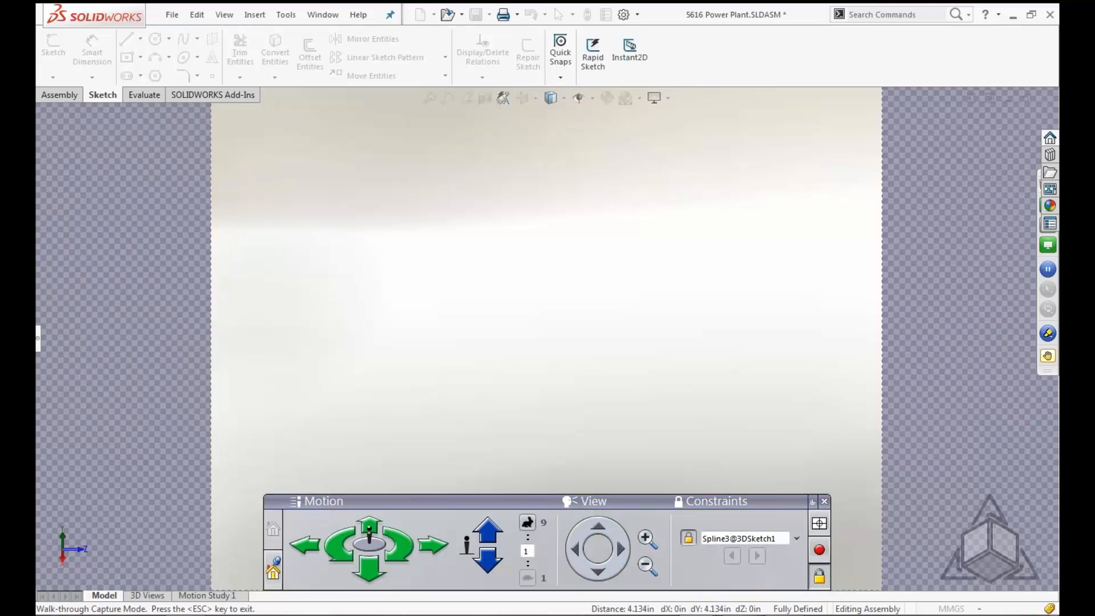
Move the avatar along the spline across the upper floor, past the cream-coloured pipe and the dark green tank
key(Up)
key(Up)
key(Up)
key(Up)
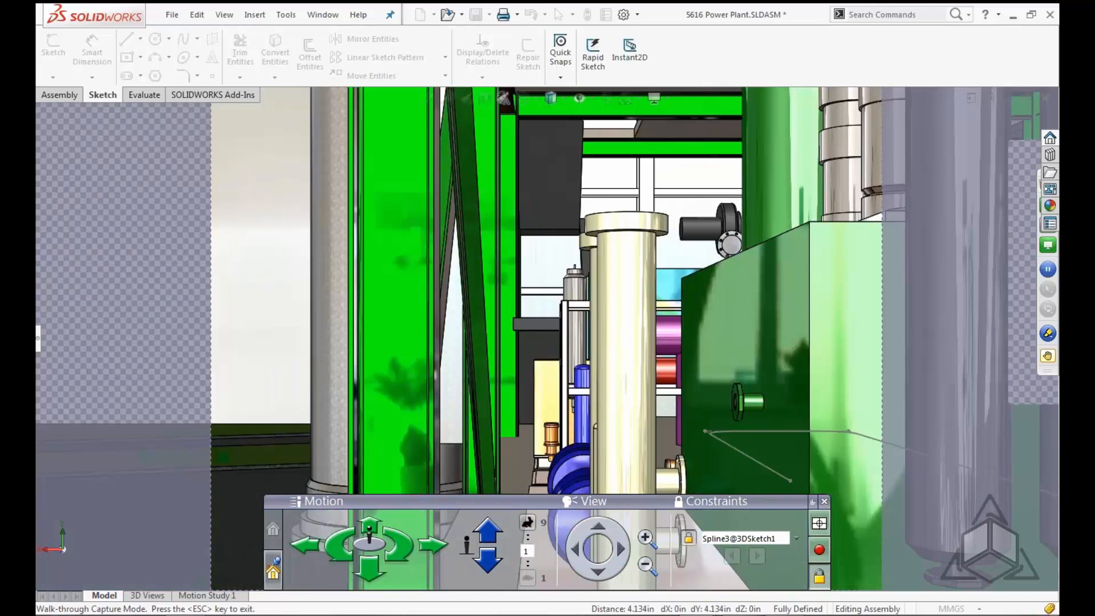
key(Up)
key(Up)
key(Up)
key(Up)
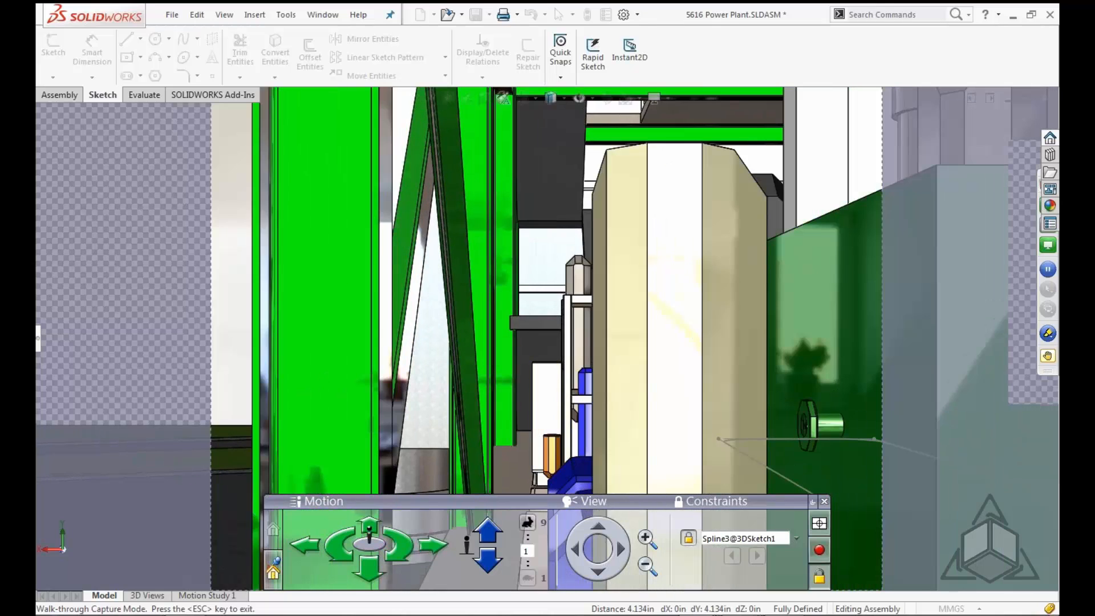
key(Up)
key(Up)
key(Up)
key(Up)
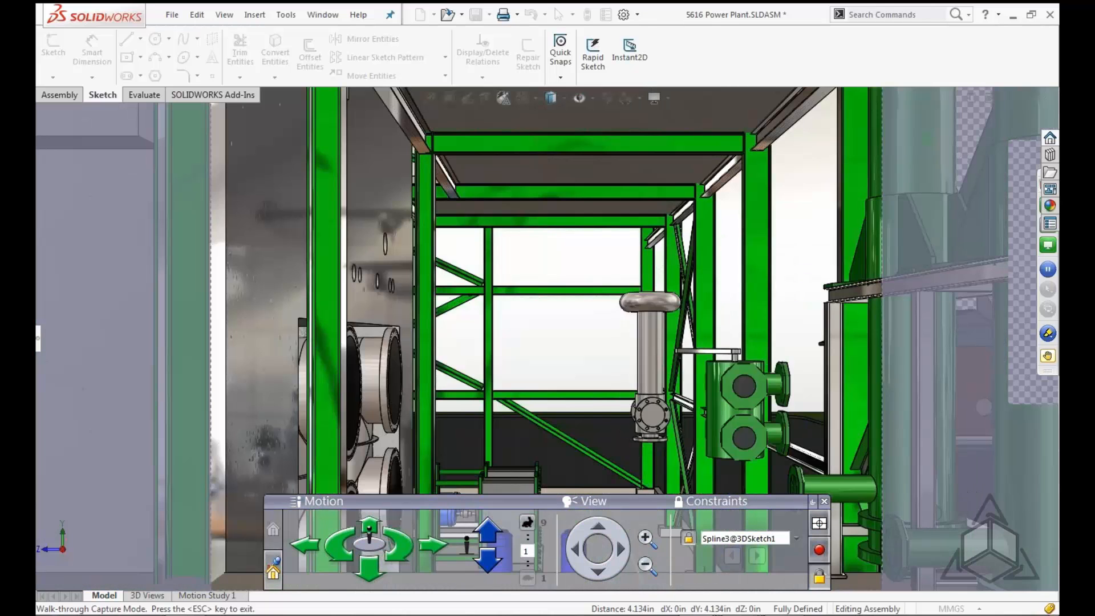
Walk the avatar along the path past the flanged ports on the metal wall to the windowed wall
key(Up)
key(Up)
key(Up)
key(Up)
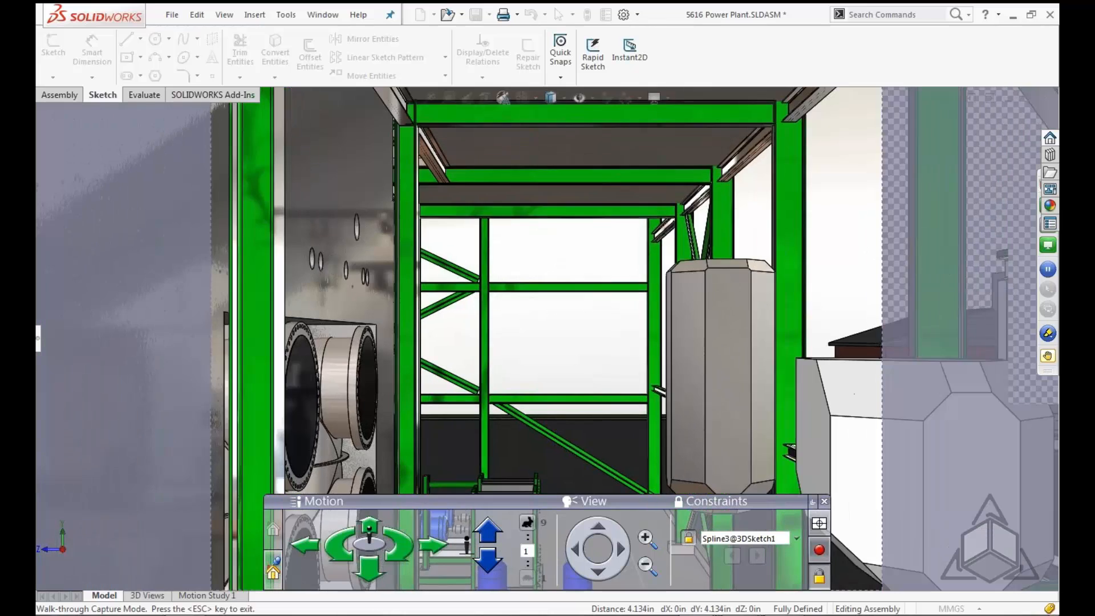
key(Up)
key(Up)
key(Up)
key(Up)
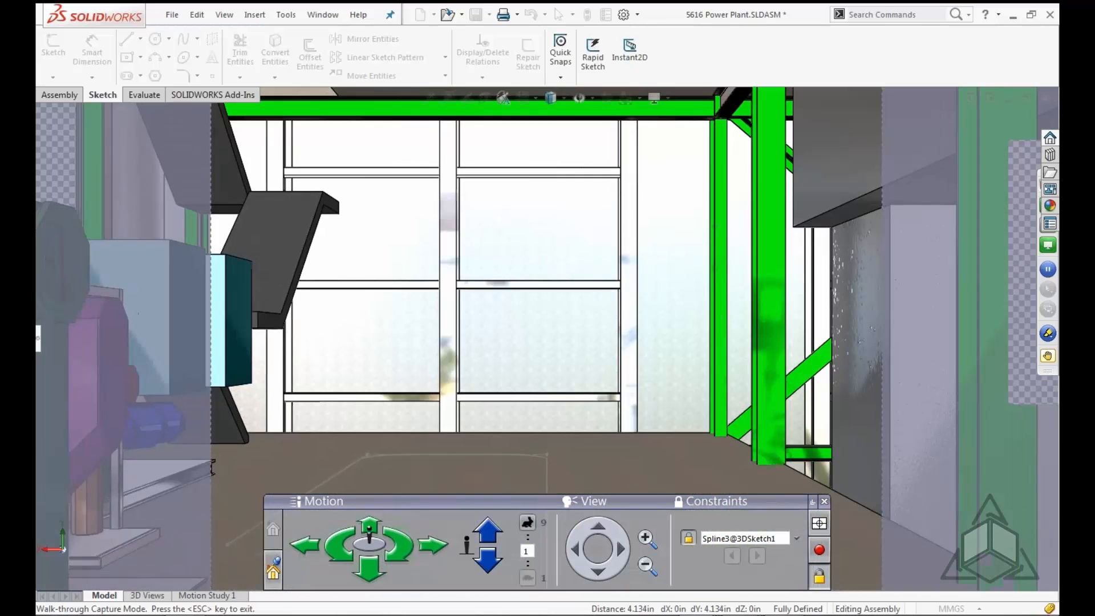
key(Up)
key(Up)
key(Up)
key(Up)
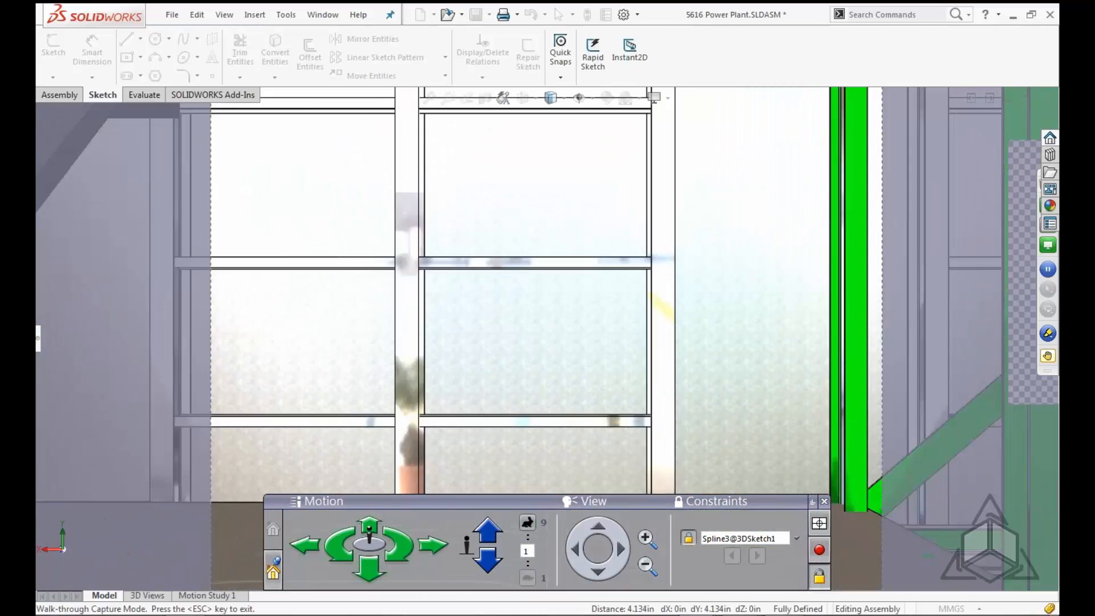
Move the avatar along the spline over the next stair flight to the equipment facing the tall green vessels
key(Up)
key(Up)
key(Up)
key(Up)
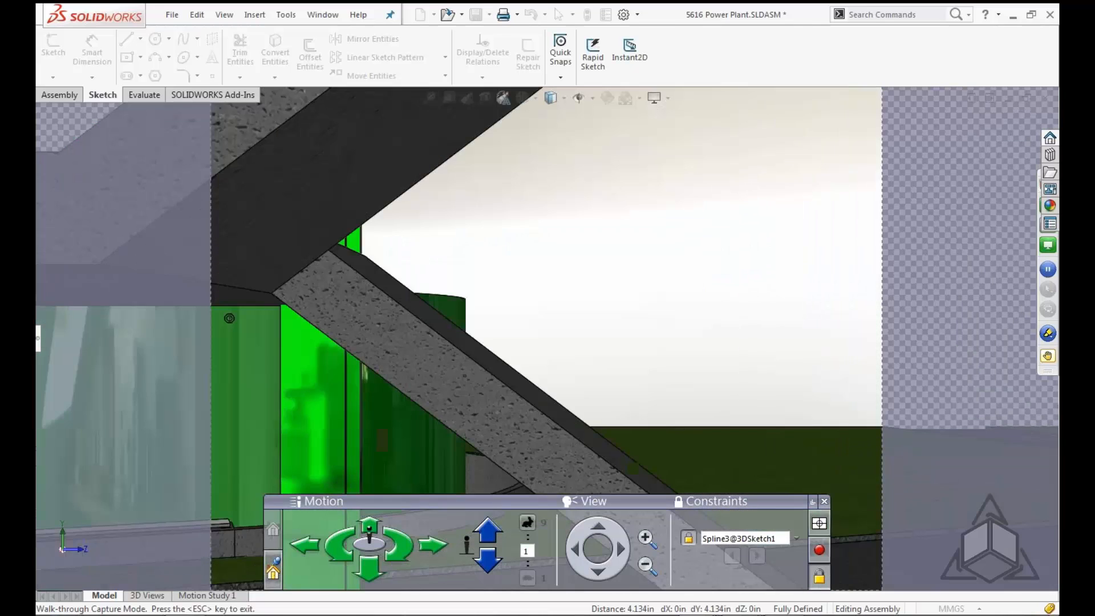
key(Up)
key(Up)
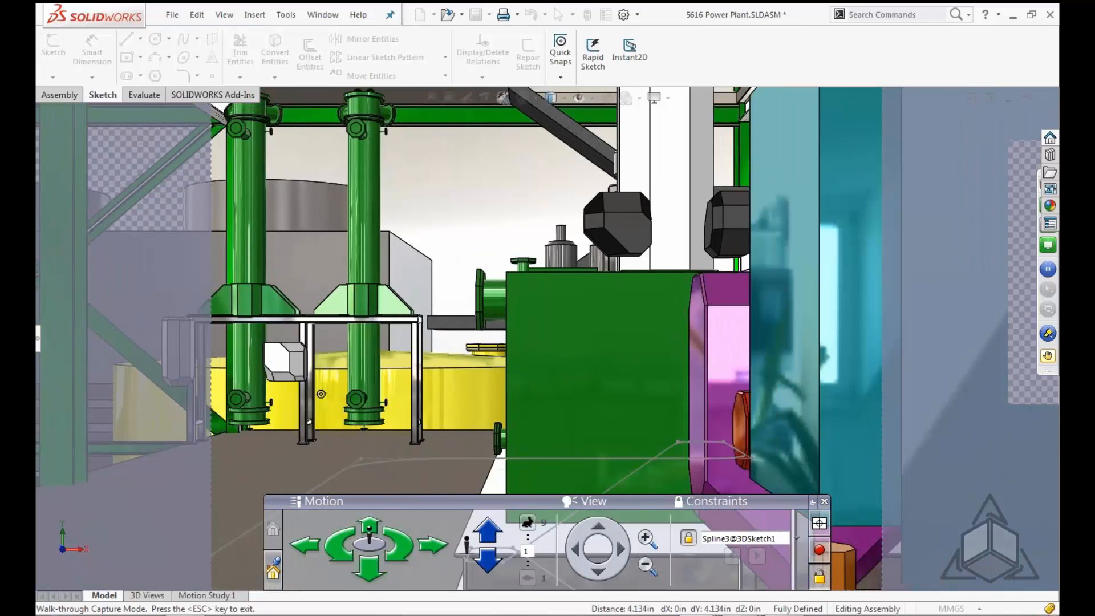
Travel along the spline past the windowed wall to the green column in front of the metal wall
key(Up)
key(Up)
key(Up)
key(Up)
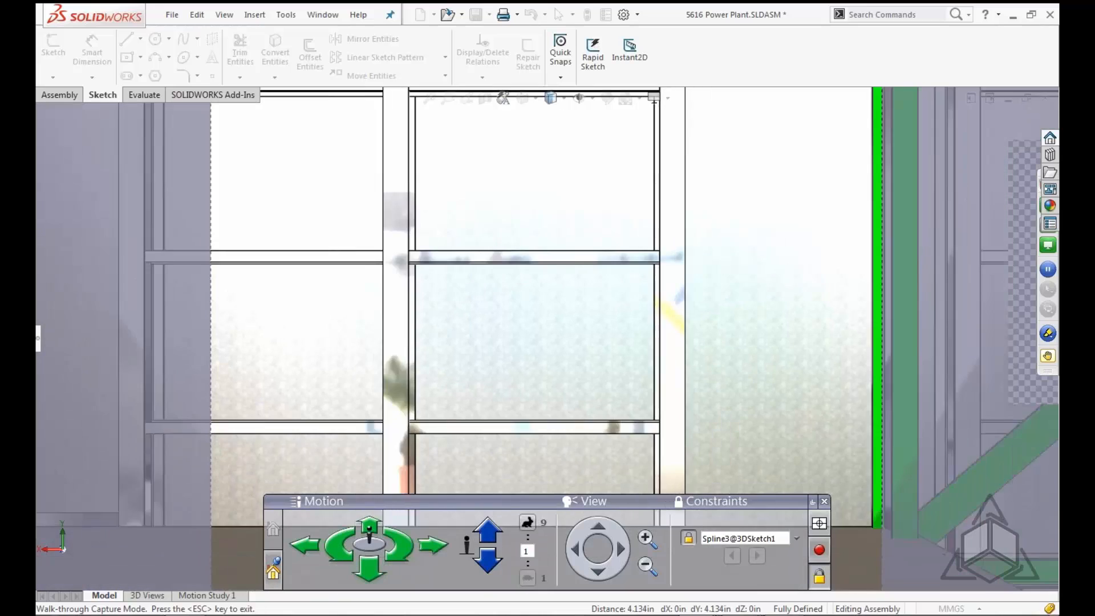
key(Up)
key(Up)
key(Up)
key(Up)
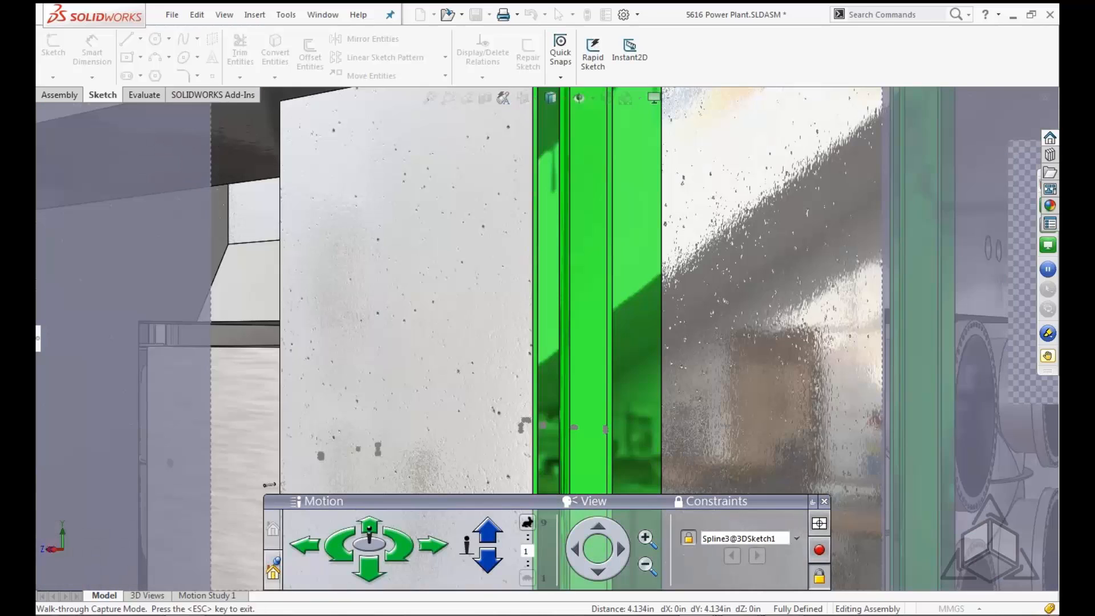
Bring the avatar back down the stair flights along the path to view the staircase from the ground floor
key(Up)
key(Up)
key(Up)
key(Up)
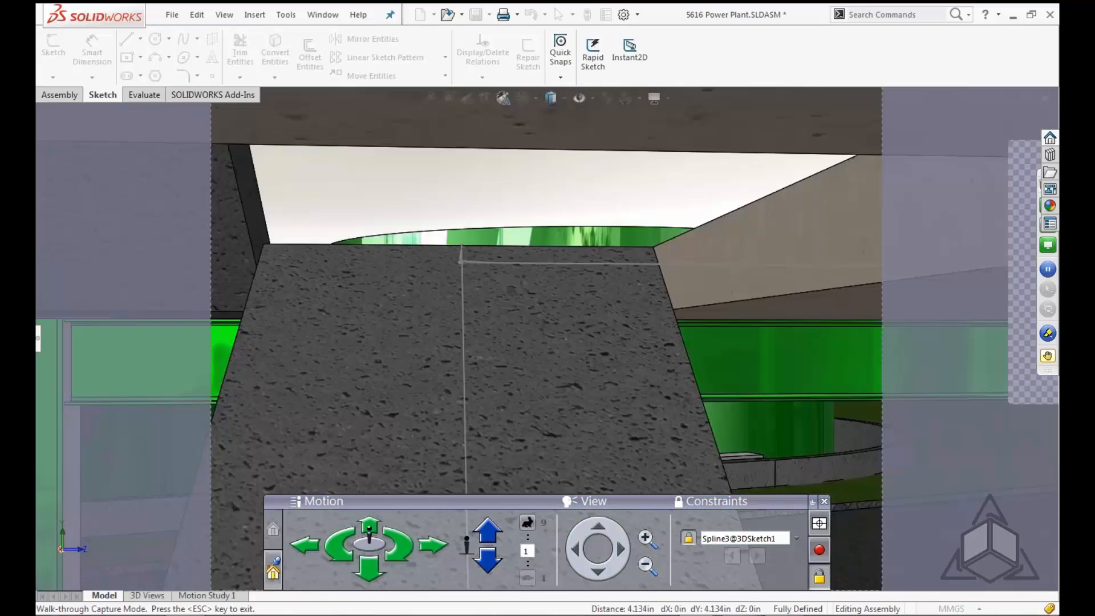
key(Up)
key(Up)
key(Up)
key(Up)
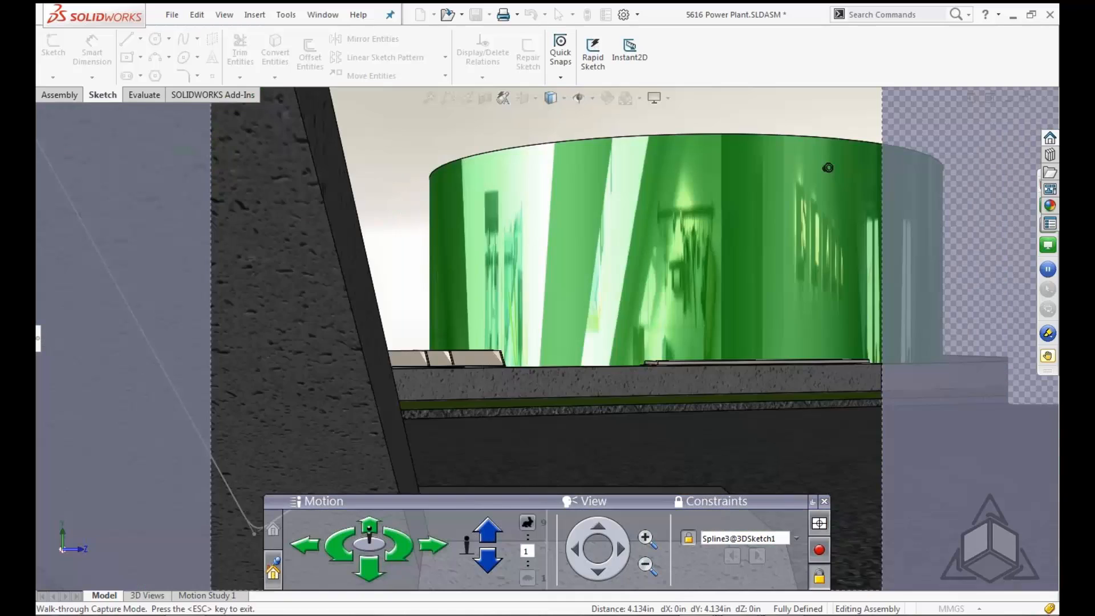
key(Up)
key(Up)
key(Up)
key(Up)
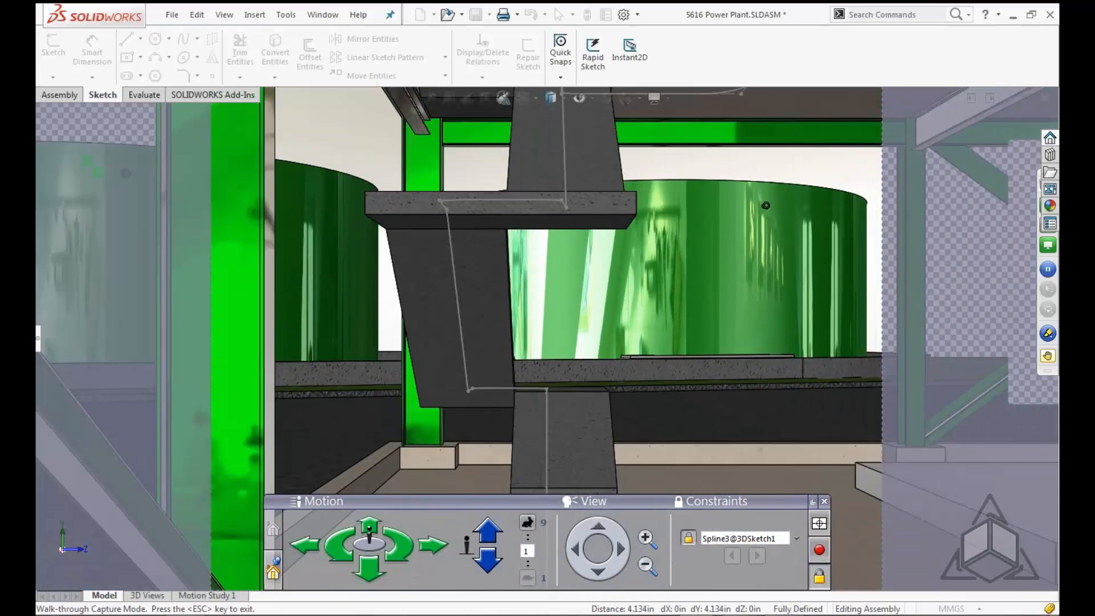
Move the avatar backward along the ground-floor path, away from the staircase and past the blue vessel
key(Down)
key(Down)
key(Down)
key(Down)
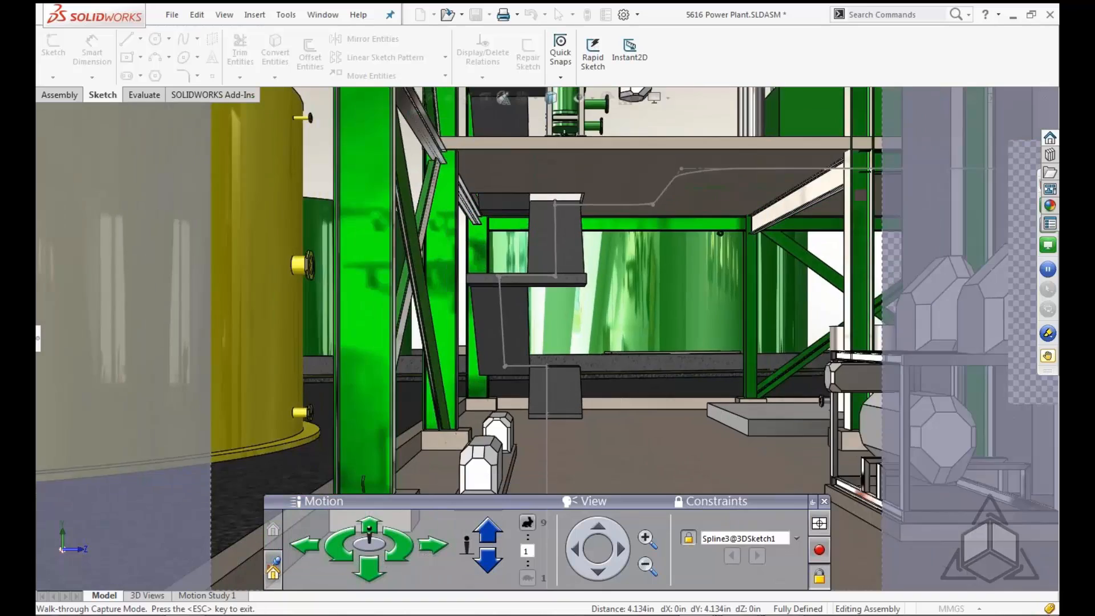
key(Down)
key(Down)
key(Down)
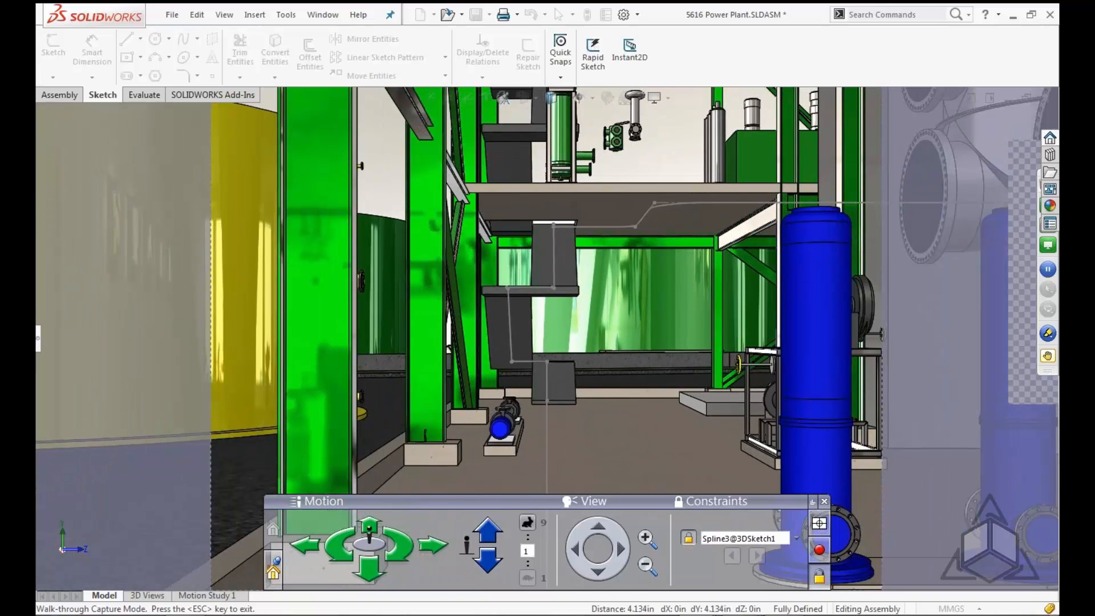
Switch to the 3D Sketching.pptx editing window in PowerPoint and from there to another open window
mouse_move(741, 615)
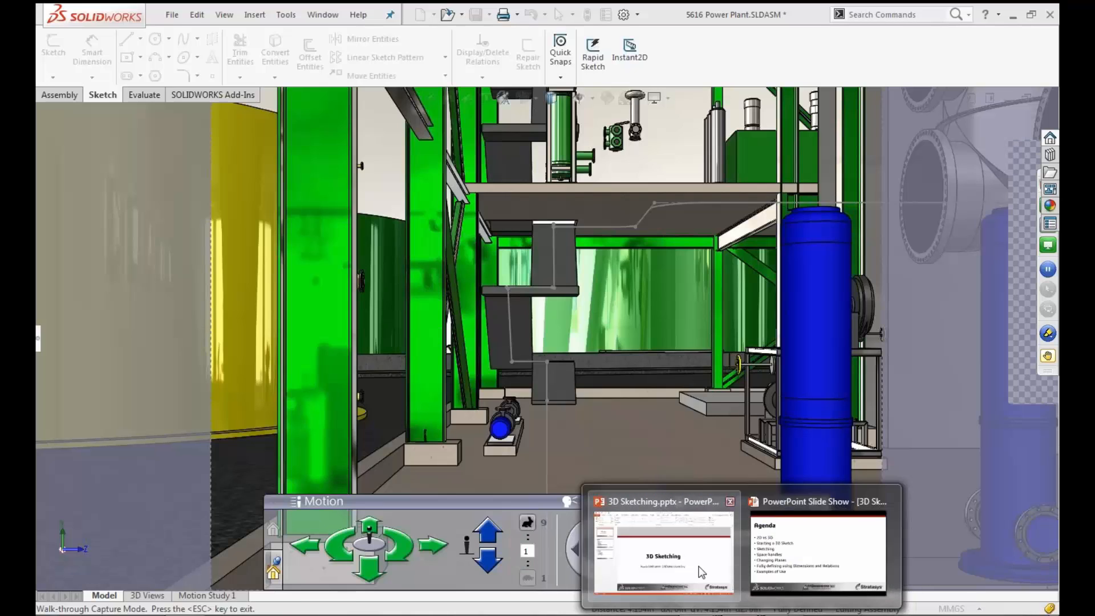
click(697, 566)
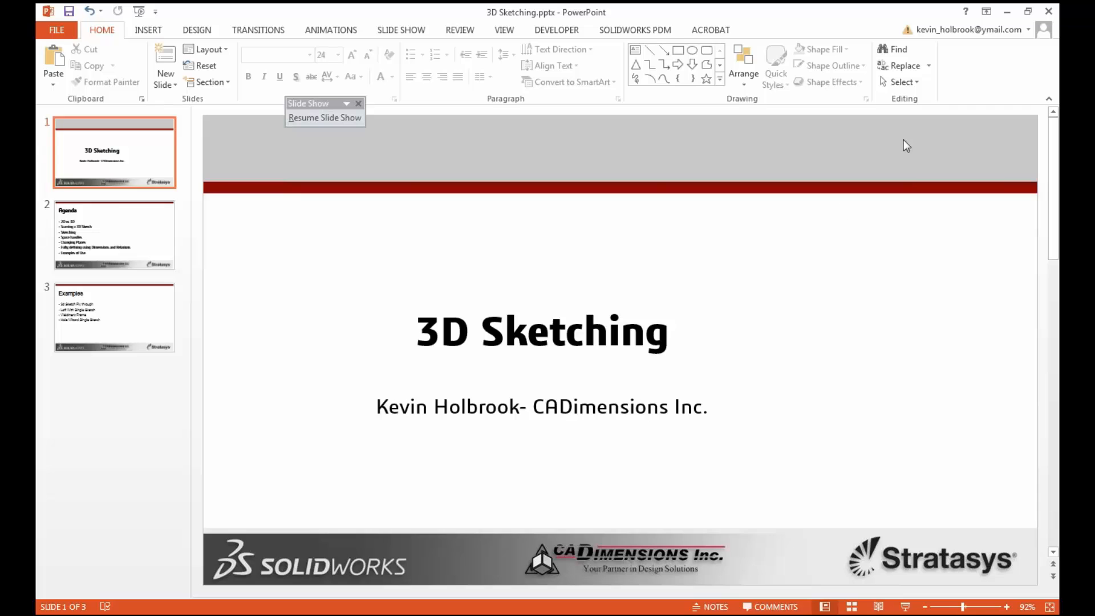
key(alt+Tab)
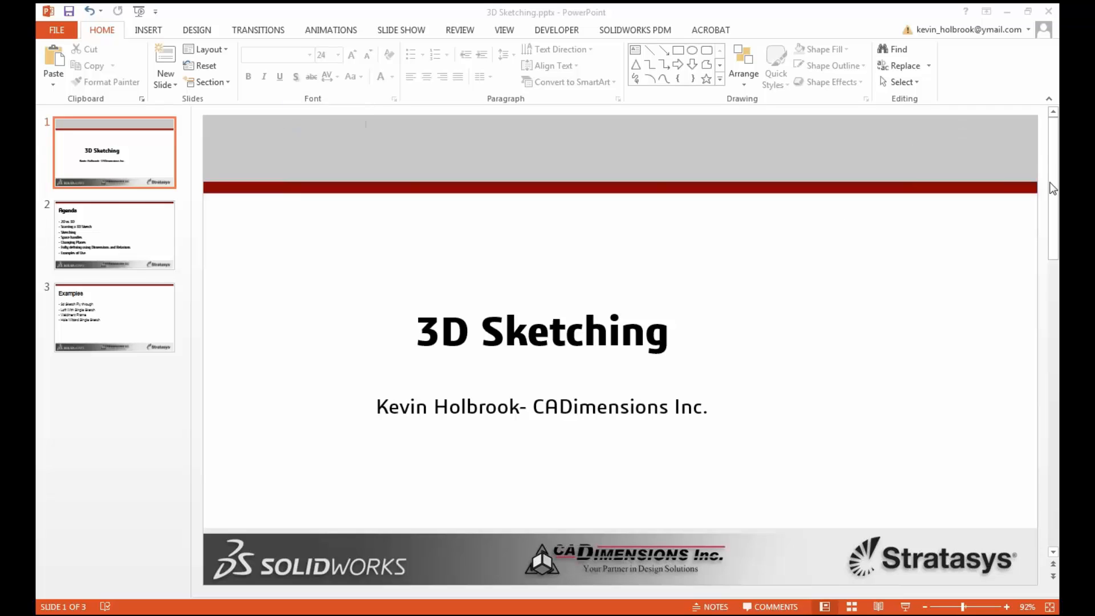